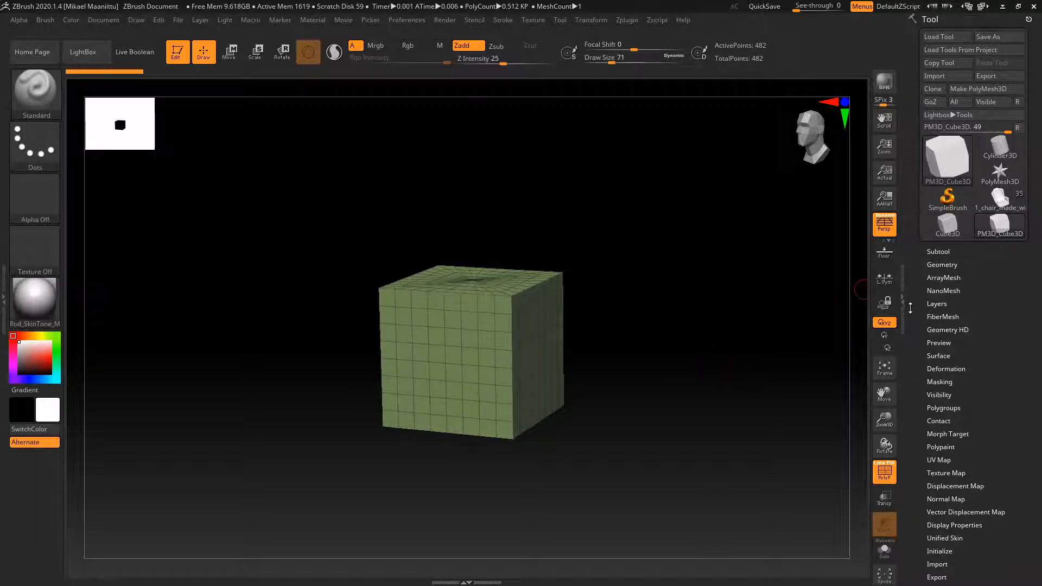
Compare the Initialize options of the polymesh cube with those of the parametric Cube3D, ending on the polymesh cube.
scroll(916, 323, down, 5)
click(939, 405)
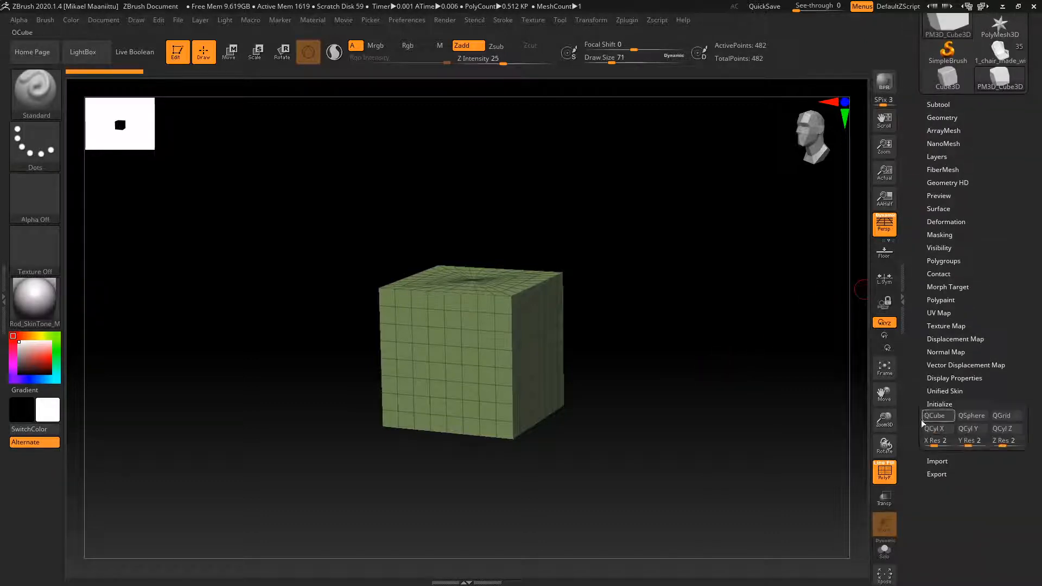
scroll(929, 402, down, 2)
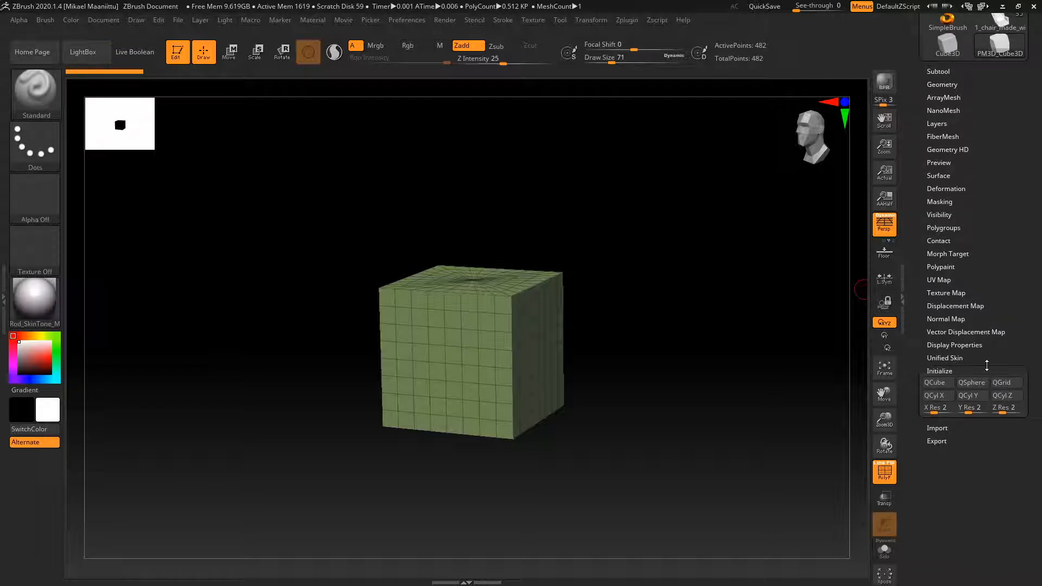
scroll(912, 361, up, 4)
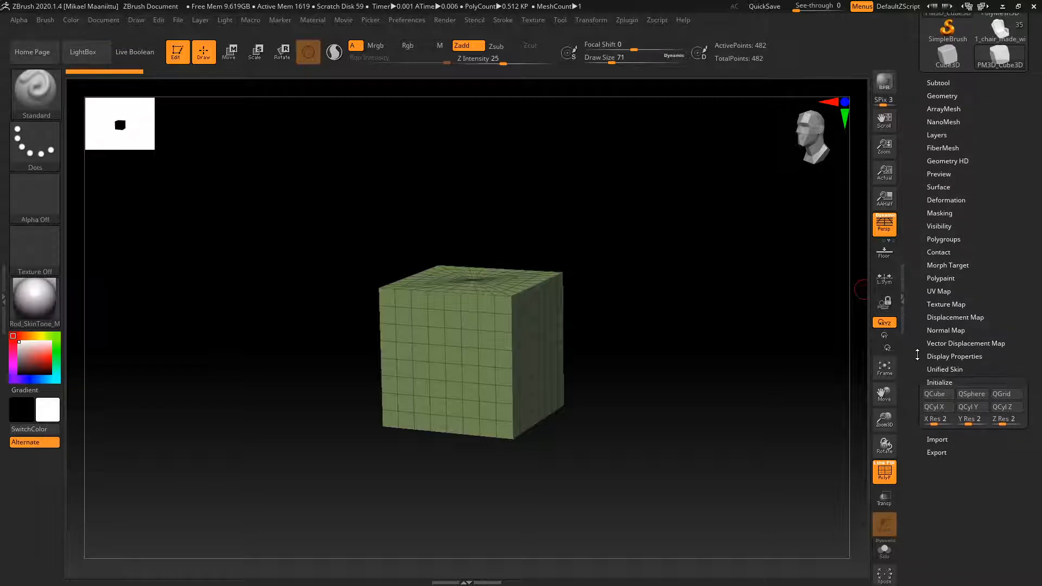
click(947, 163)
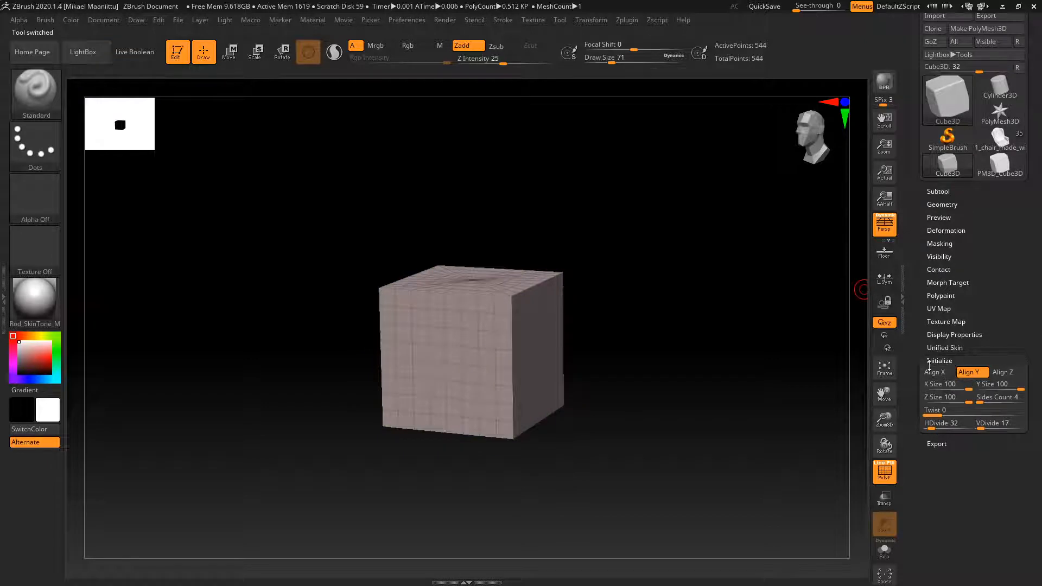
click(992, 166)
scroll(921, 216, down, 5)
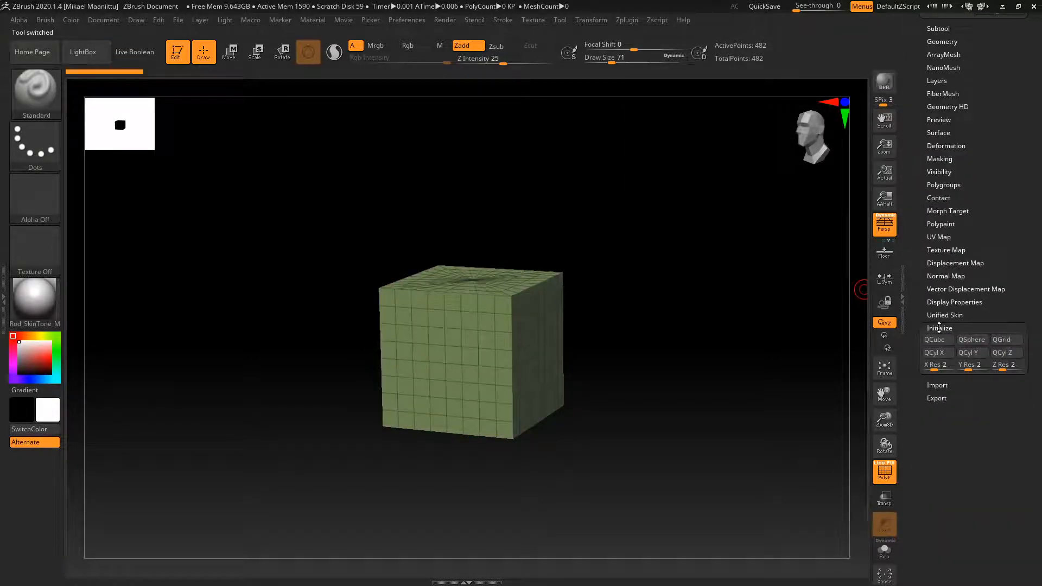
scroll(939, 327, up, 3)
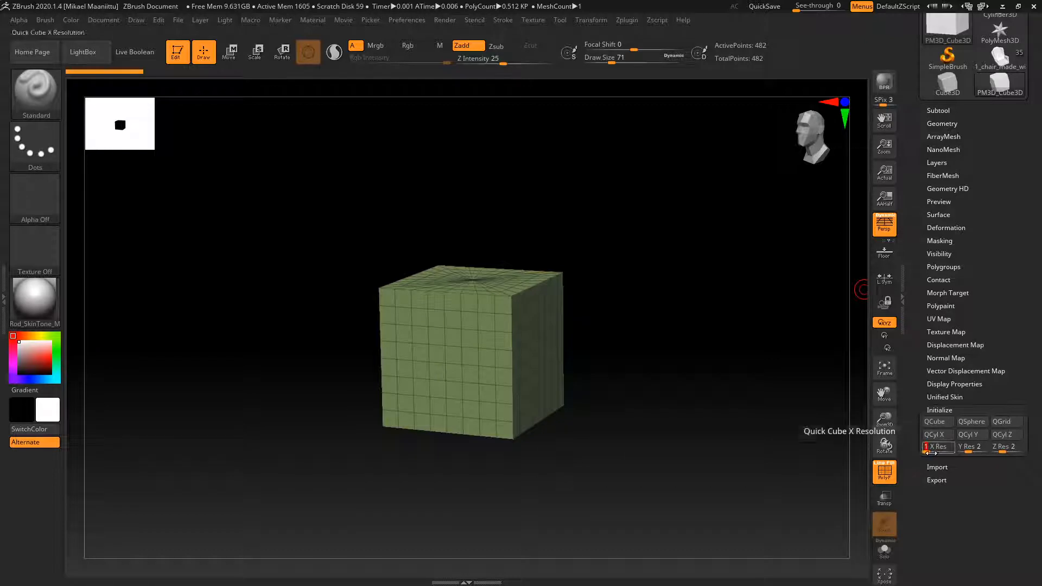
Set the X, Y and Z resolution to 1, regenerate the mesh as a QCube, and frame it.
drag(934, 451, 987, 477)
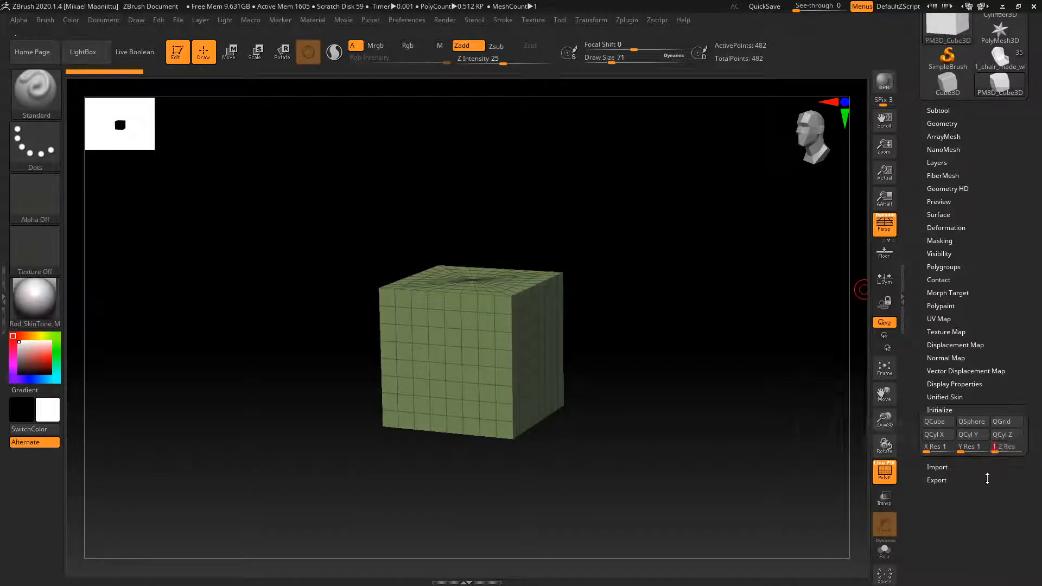
click(936, 423)
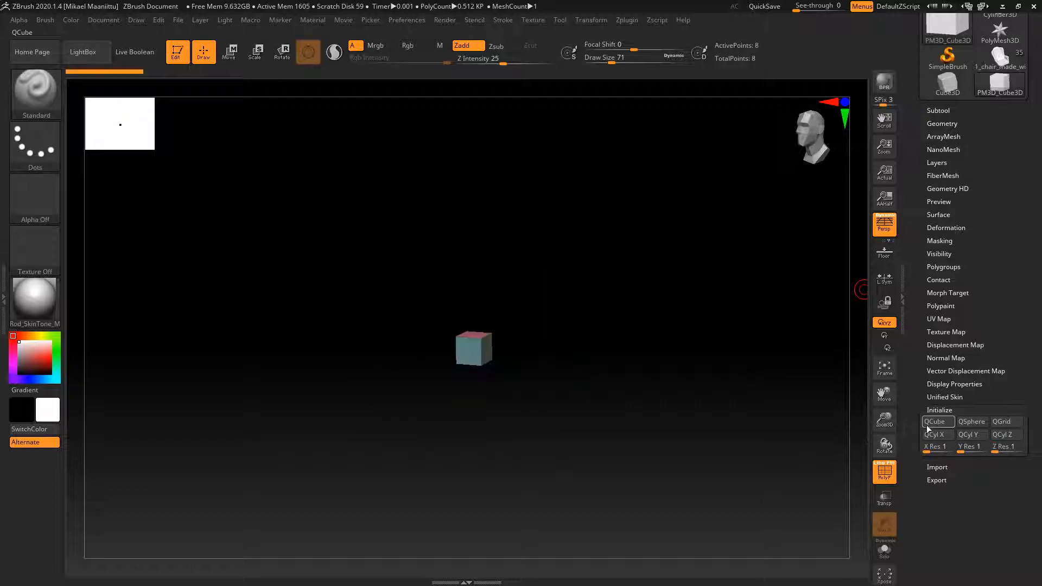
click(885, 368)
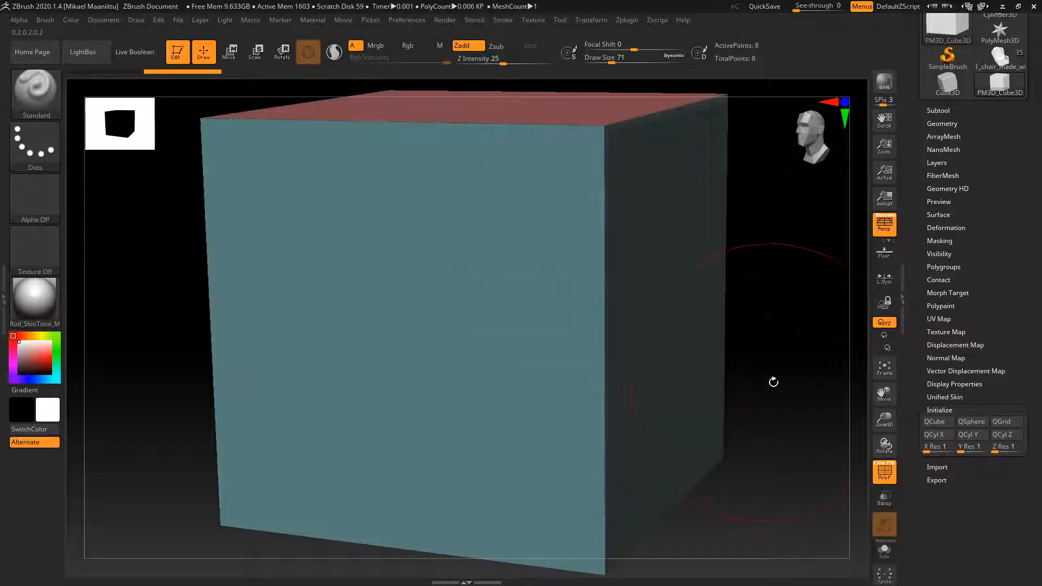
mouse_move(793, 400)
alt+mouse_down()
mouse_move(775, 274)
mouse_move(742, 403)
mouse_move(705, 354)
mouse_move(754, 288)
mouse_move(783, 385)
mouse_move(728, 434)
mouse_move(728, 396)
mouse_move(703, 377)
alt+mouse_up()
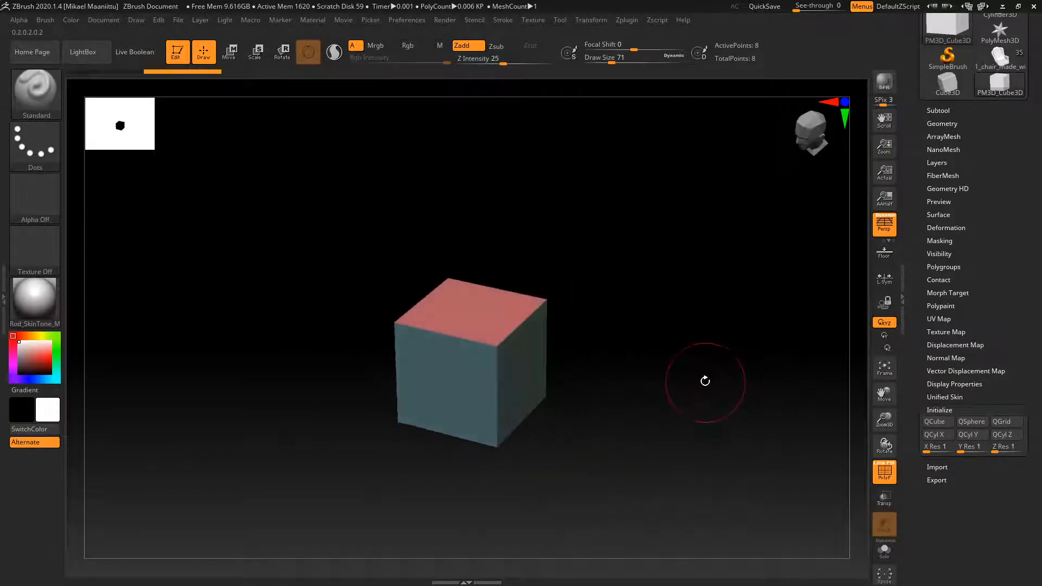
Switch to the ZModeler brush and collapse the Initialize options.
click(35, 96)
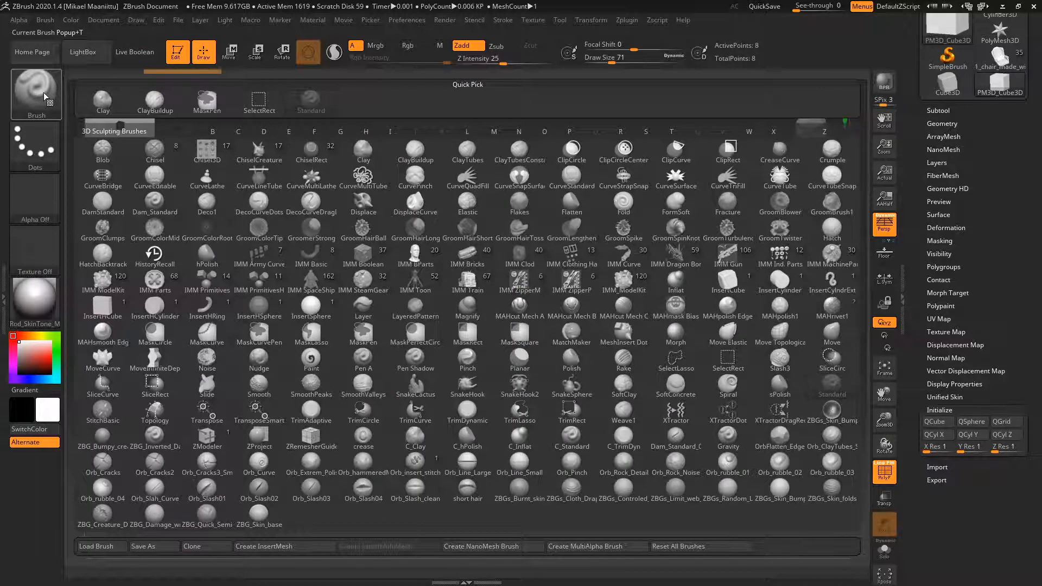
key(z)
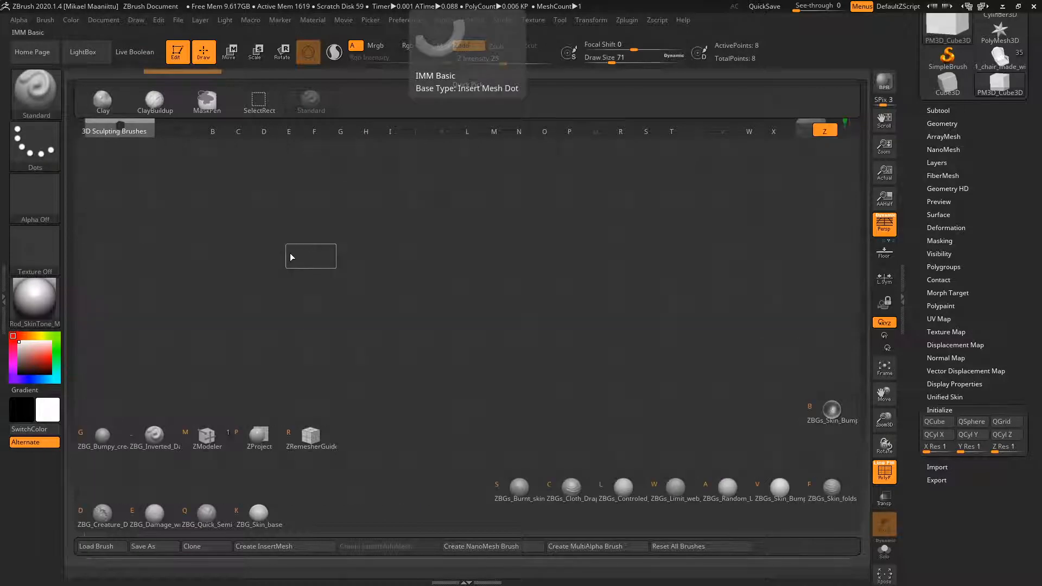
click(205, 441)
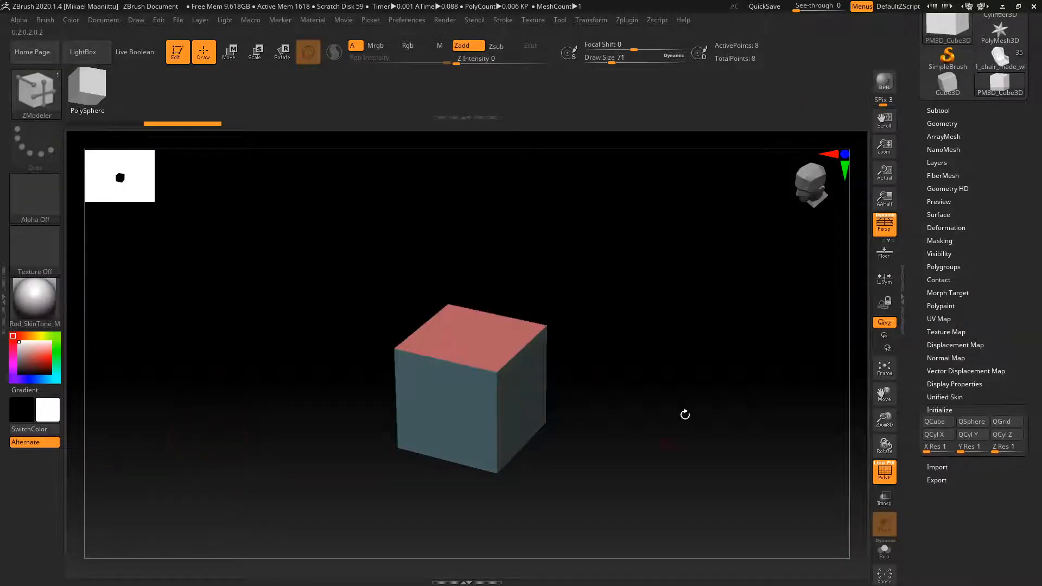
drag(655, 449, 646, 405)
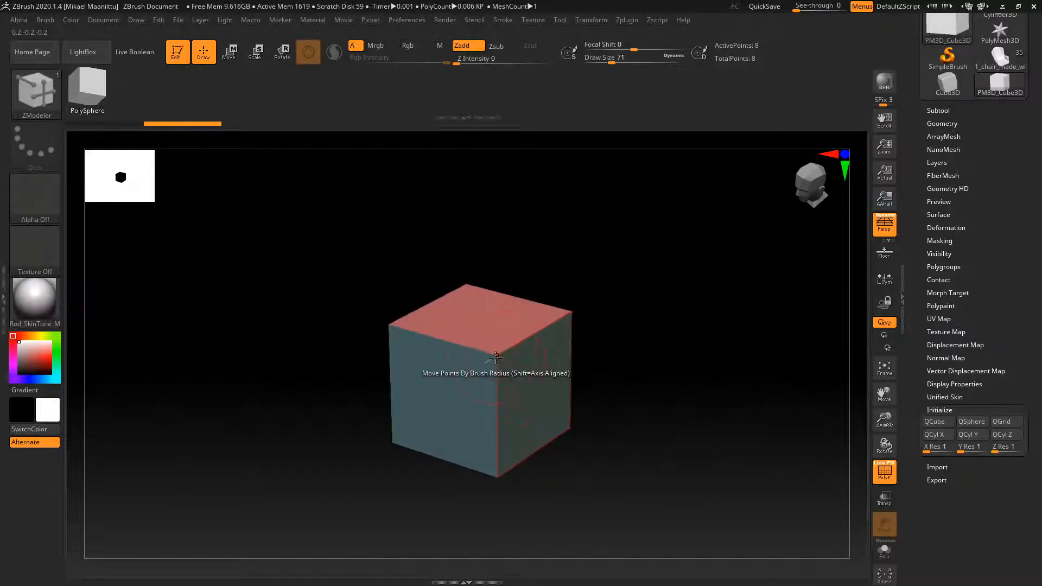
drag(654, 351, 626, 333)
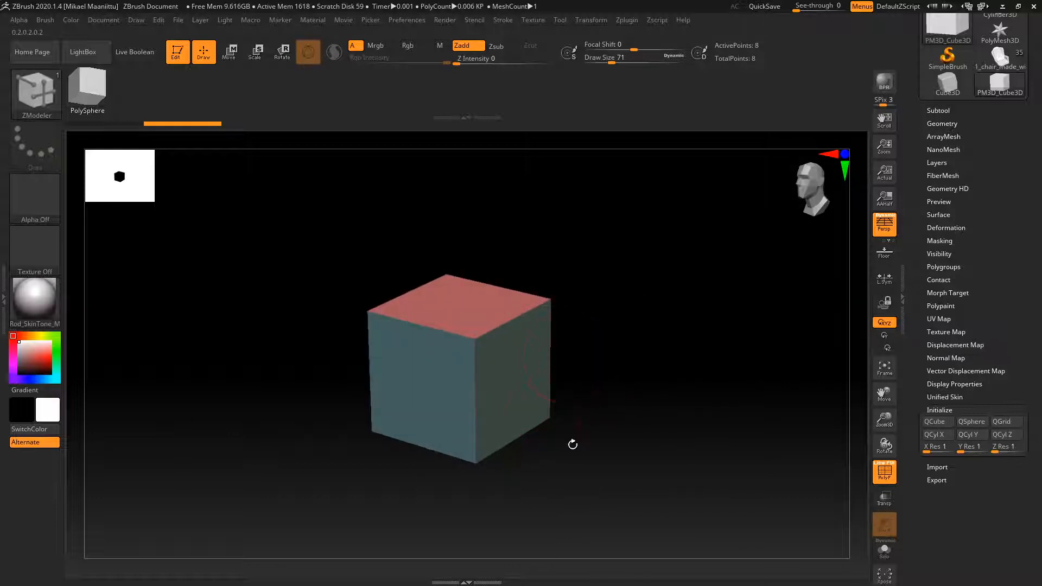
click(949, 410)
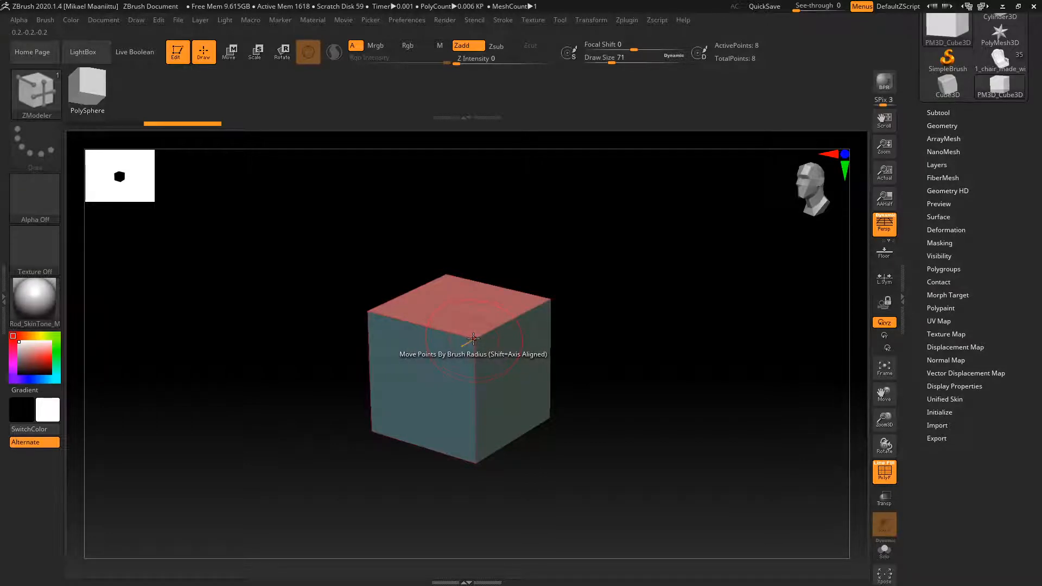
Examine the ZModeler actions and targets offered for the cube's points, edges and polygons.
key(space)
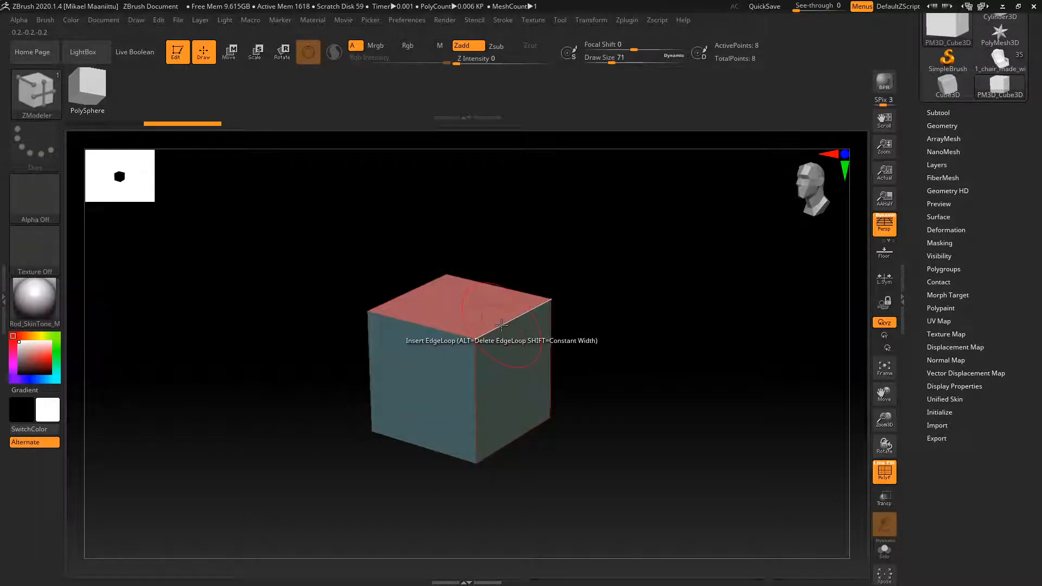
key(space)
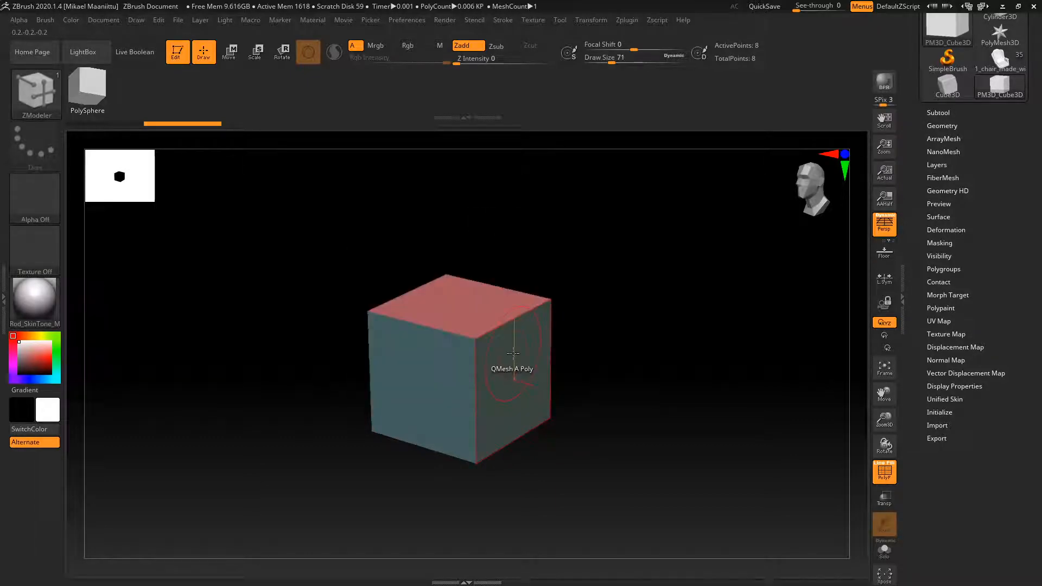
key(space)
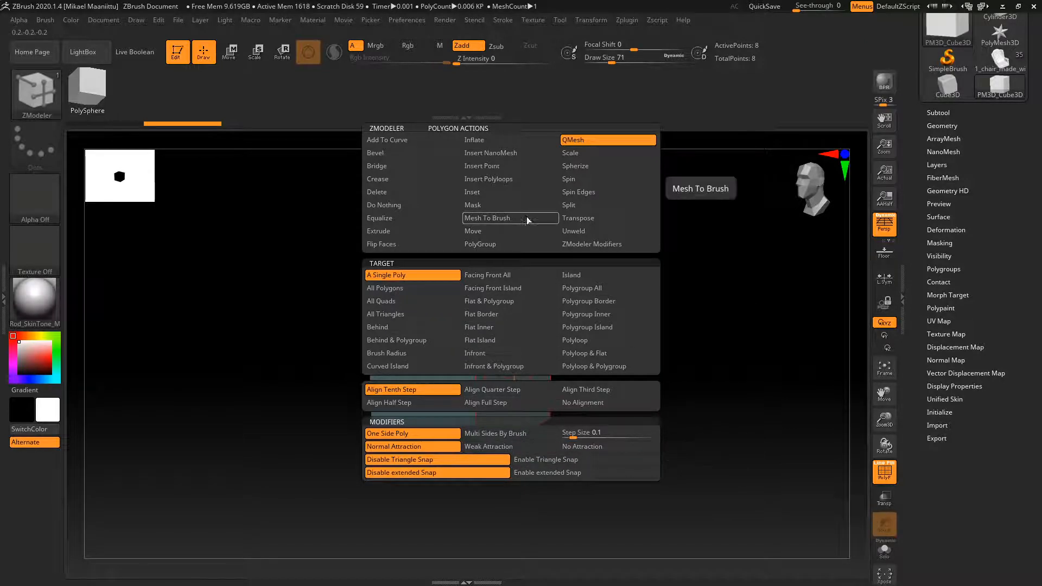
key(space)
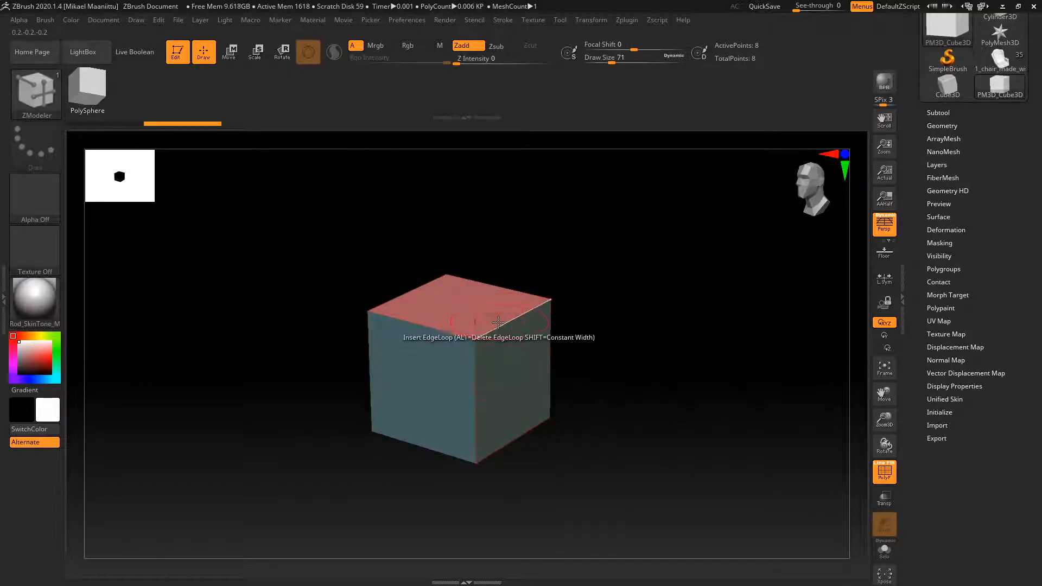
key(space)
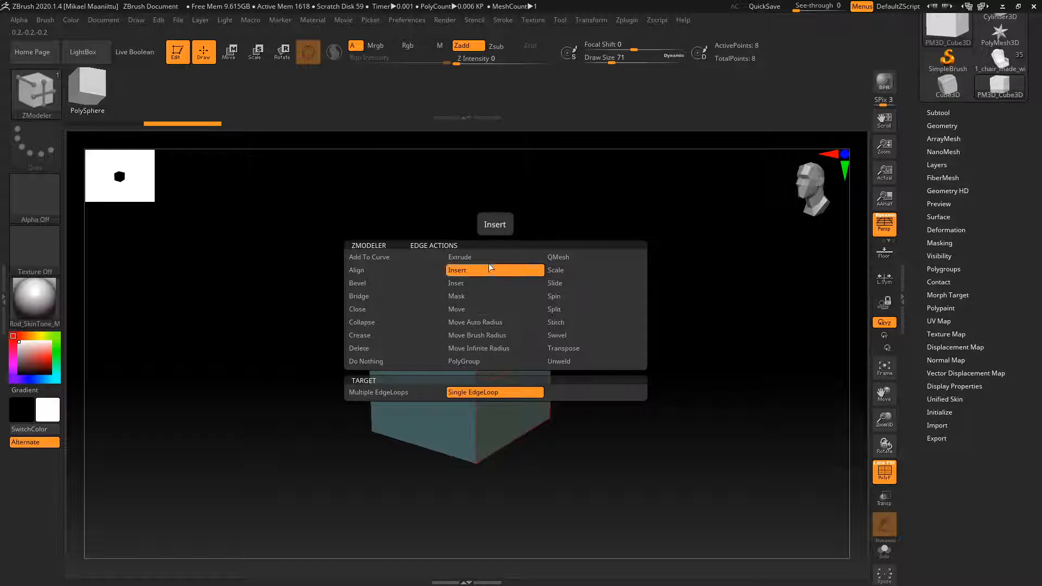
click(491, 392)
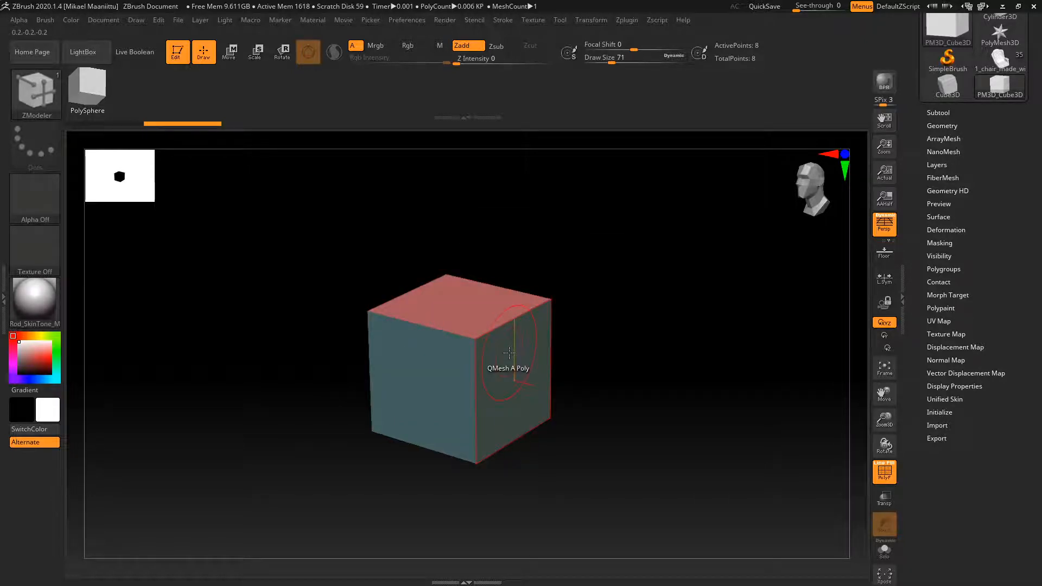
key(space)
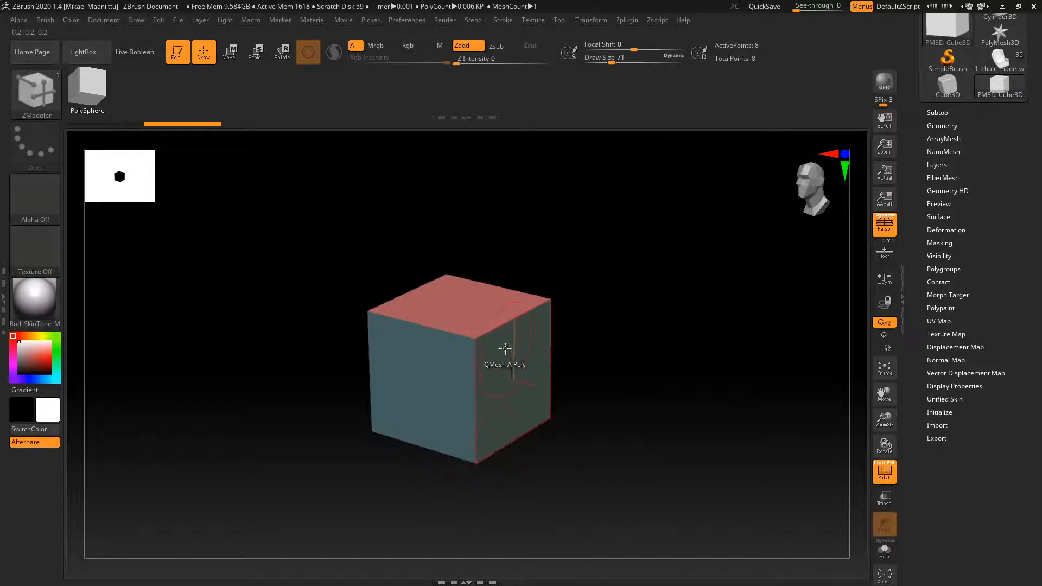
Extrude the cube's side face outward repeatedly with QMesh on a single poly, building a row of five added segments.
drag(499, 360, 540, 380)
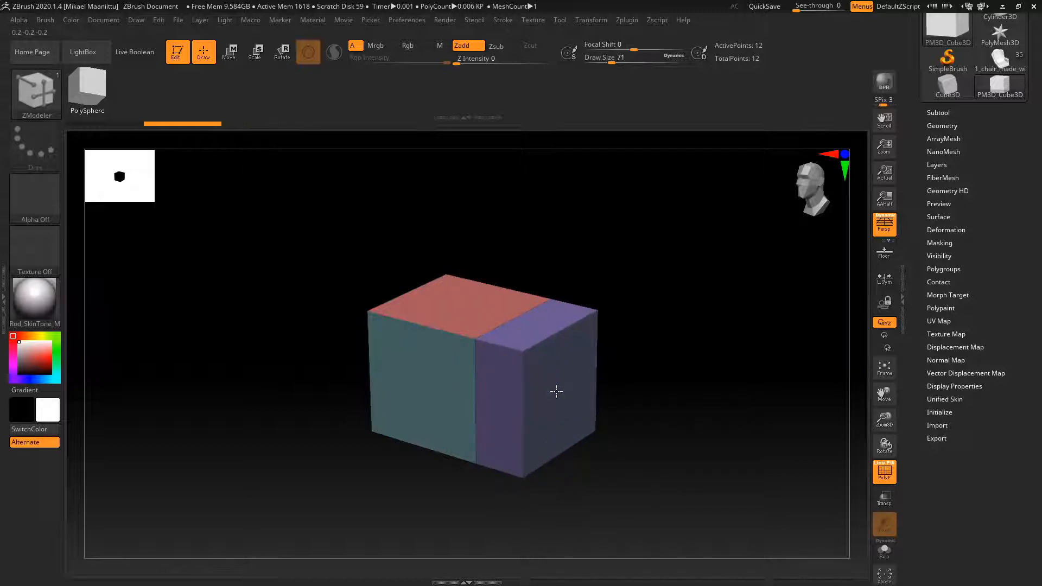
drag(692, 420, 651, 413)
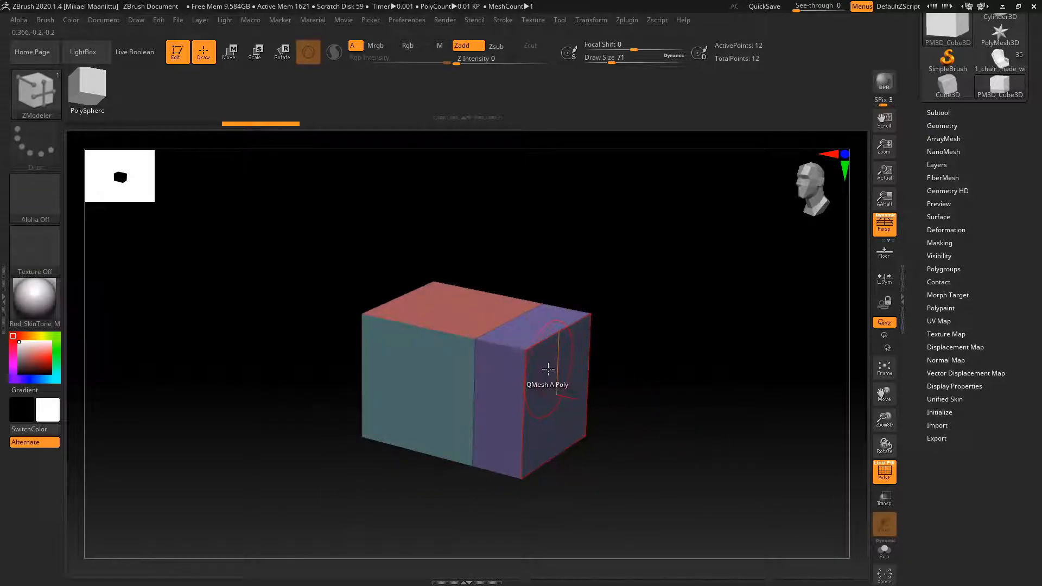
drag(548, 369, 496, 400)
drag(710, 384, 693, 360)
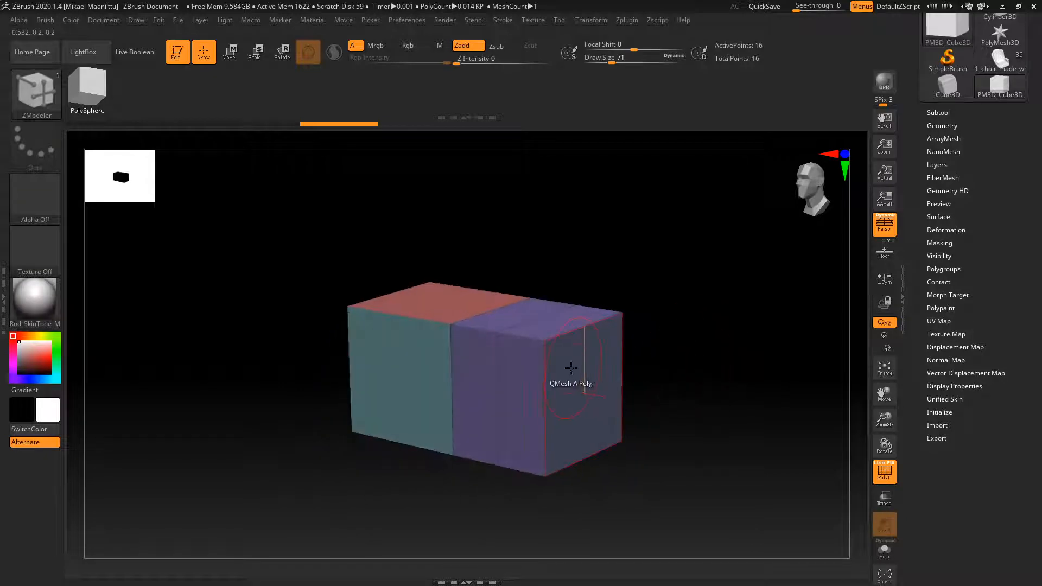
drag(571, 368, 646, 403)
alt+drag(725, 370, 701, 347)
drag(593, 374, 657, 380)
alt+drag(735, 349, 646, 350)
click(551, 398)
alt+drag(716, 373, 606, 374)
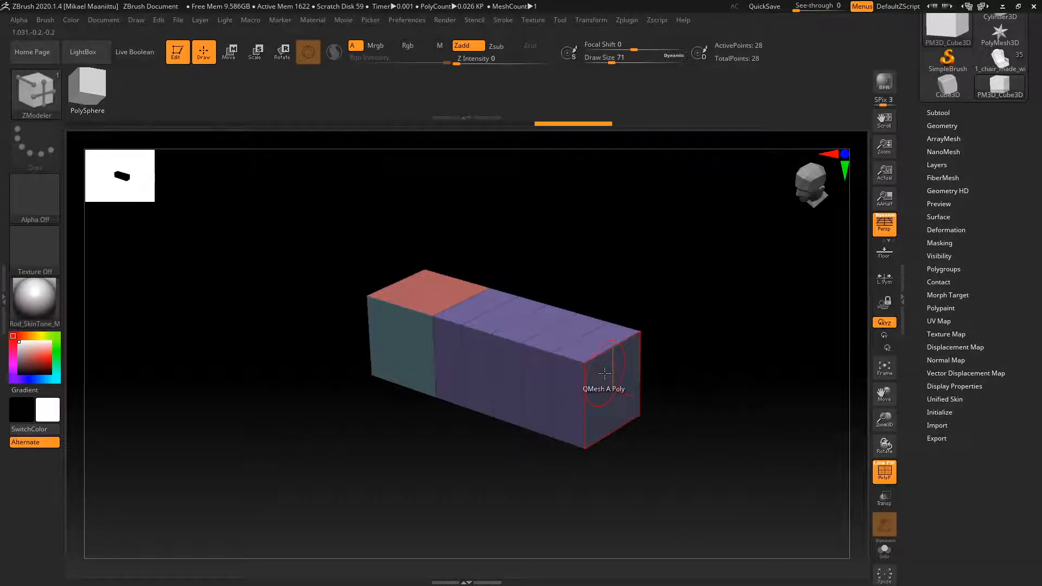
Push the block's end face back inward with QMesh to remove the last two segments.
drag(607, 371, 600, 368)
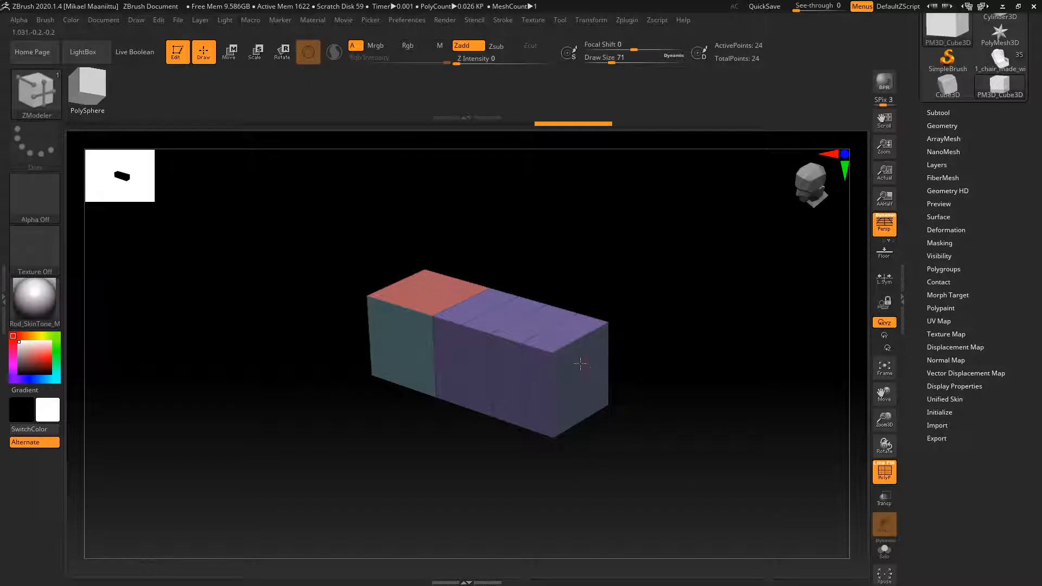
mouse_move(649, 395)
mouse_down()
mouse_move(670, 364)
mouse_move(665, 388)
mouse_up()
drag(591, 359, 580, 359)
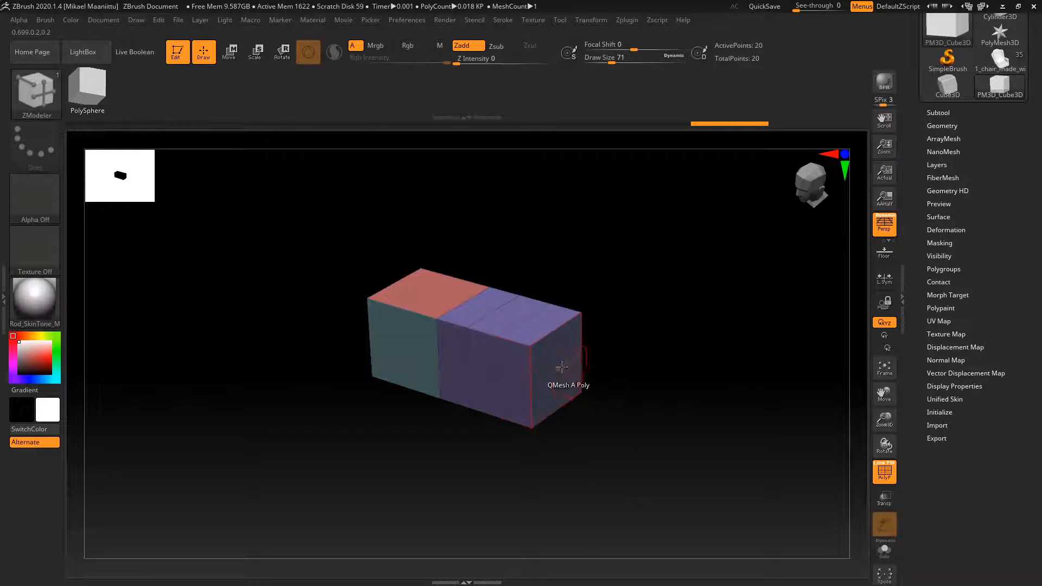
mouse_move(633, 385)
mouse_down()
mouse_move(651, 344)
mouse_move(646, 388)
mouse_up()
Undo a trial extrusion of the end face and extrude it outward with QMesh by two longer segments.
drag(567, 374, 634, 386)
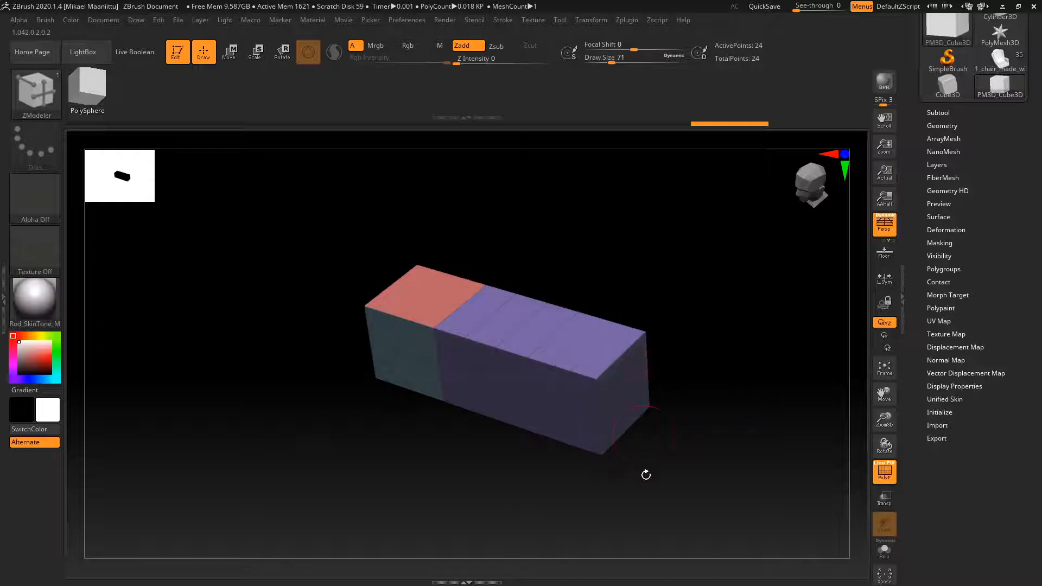
key(ctrl+z)
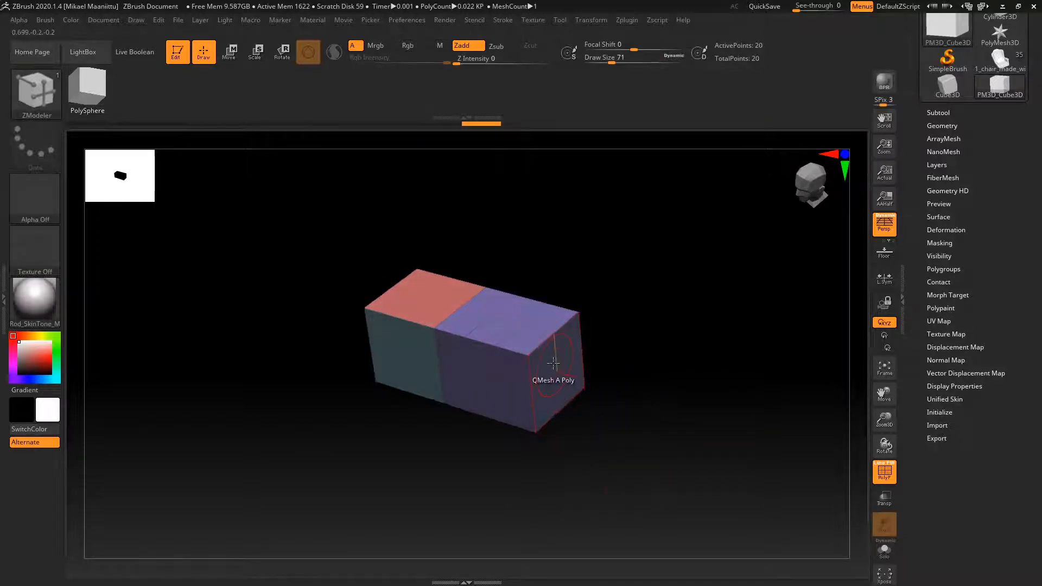
drag(553, 362, 694, 411)
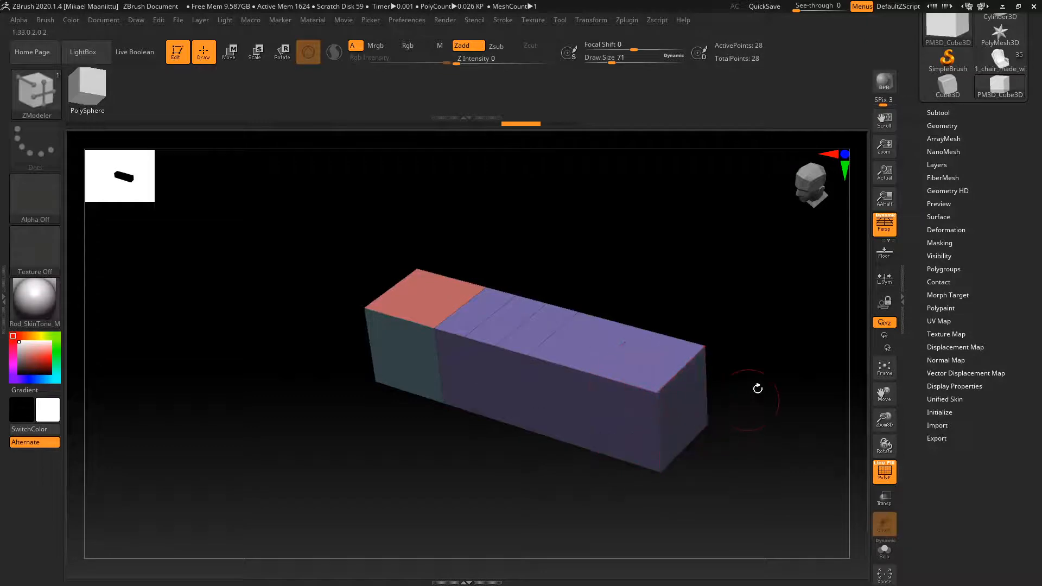
Cut a gap through the block by pushing the side faces of the third and fourth extruded segments through with QMesh.
mouse_move(758, 389)
mouse_down()
mouse_move(756, 429)
mouse_move(765, 418)
mouse_up()
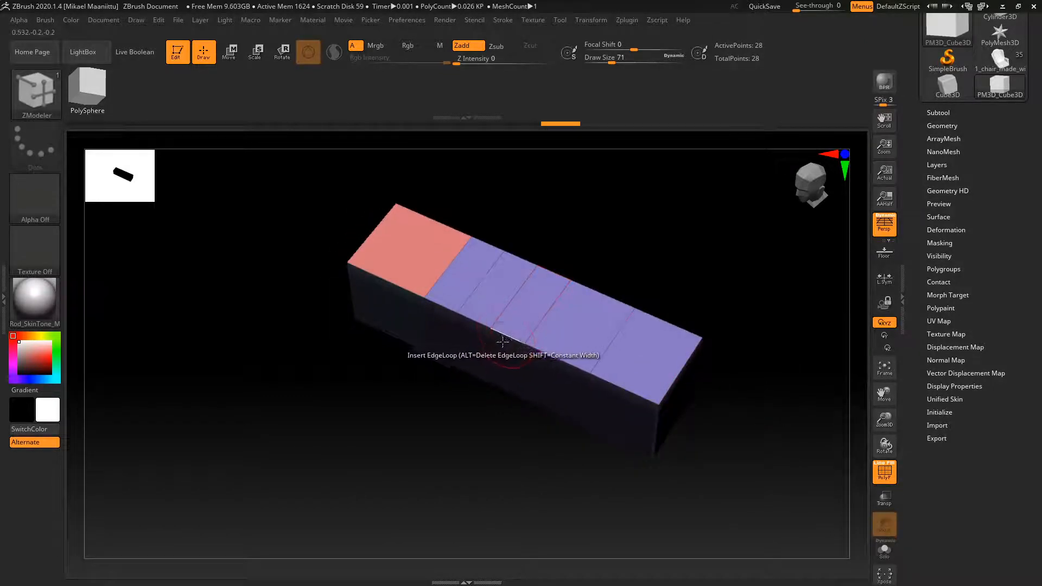
drag(657, 233, 640, 237)
drag(503, 354, 518, 335)
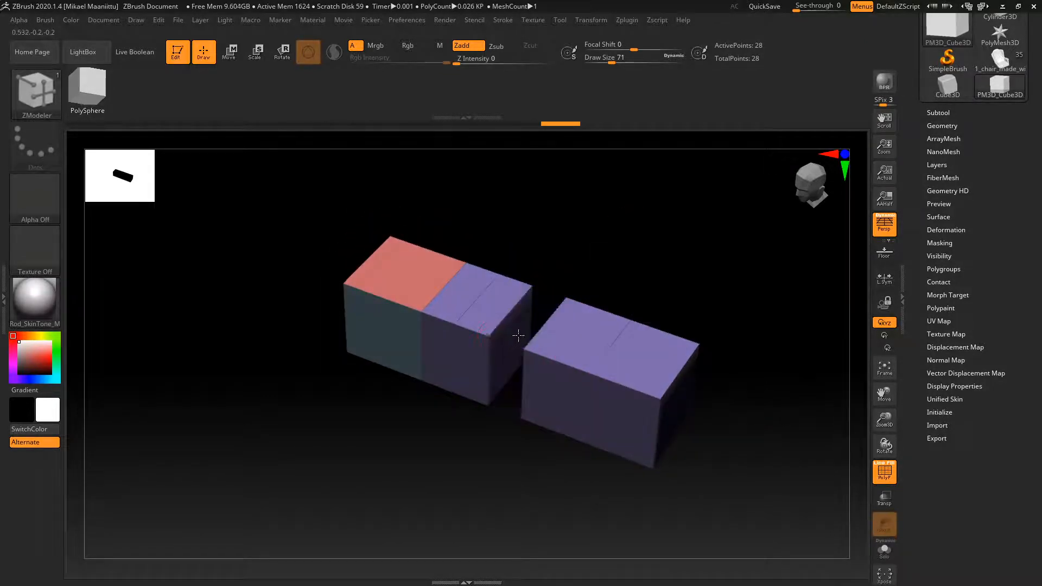
drag(551, 390, 631, 275)
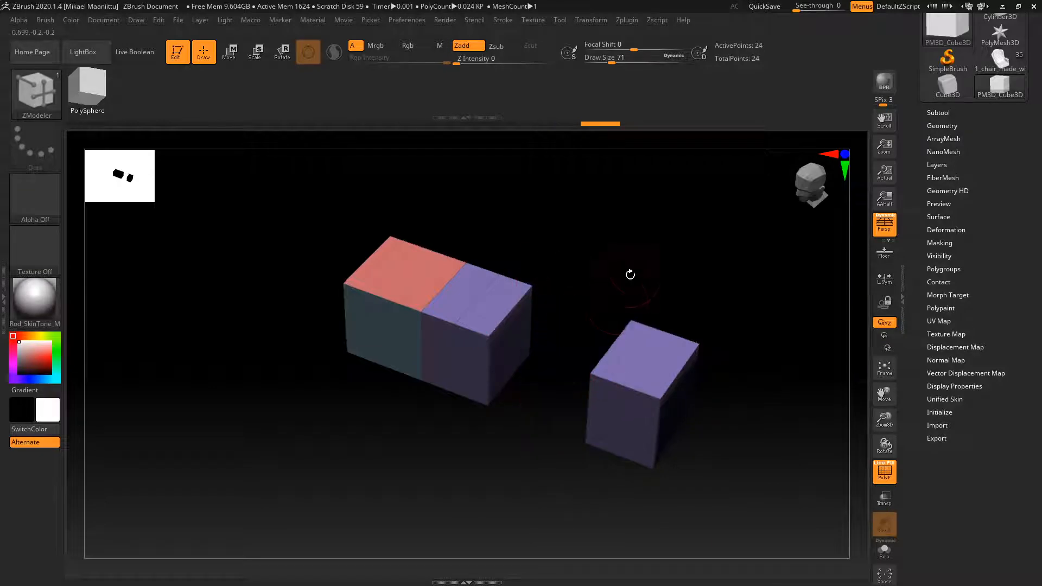
Extrude the original cube's side face outward with QMesh in segments, then push the nearer segment's side face through to detach the end block.
mouse_move(511, 429)
mouse_down()
mouse_move(544, 358)
mouse_move(509, 421)
mouse_up()
drag(399, 324, 336, 434)
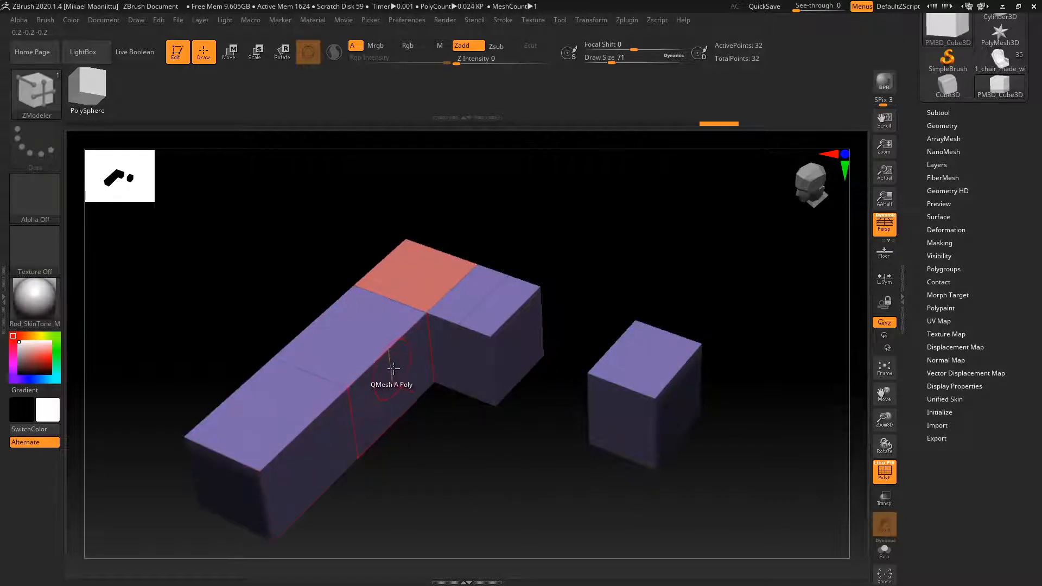
drag(394, 368, 311, 334)
Inset the detached block's side face slightly, using Inset on a single poly.
drag(427, 439, 305, 362)
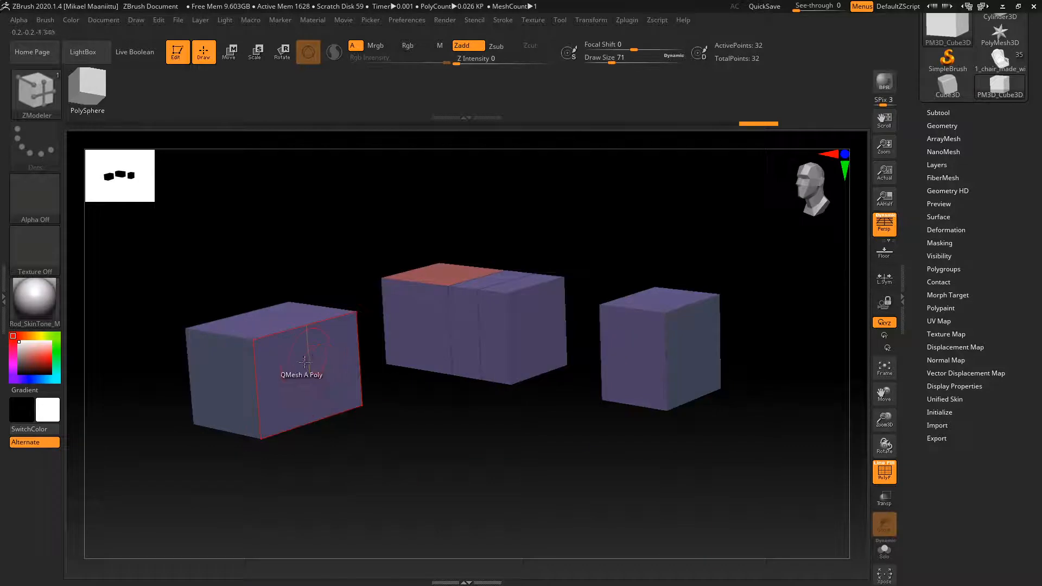
right_click(339, 345)
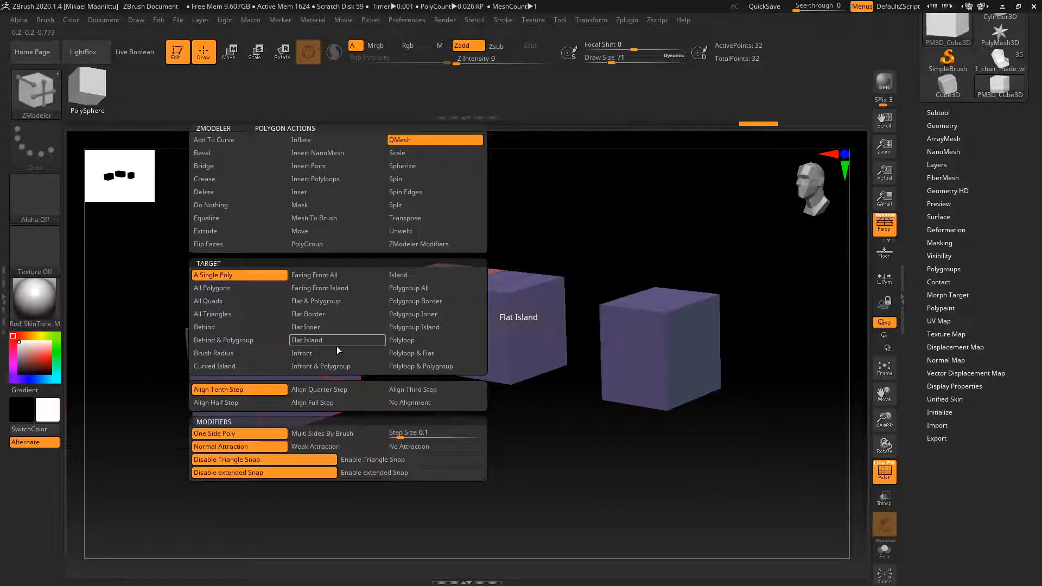
click(317, 192)
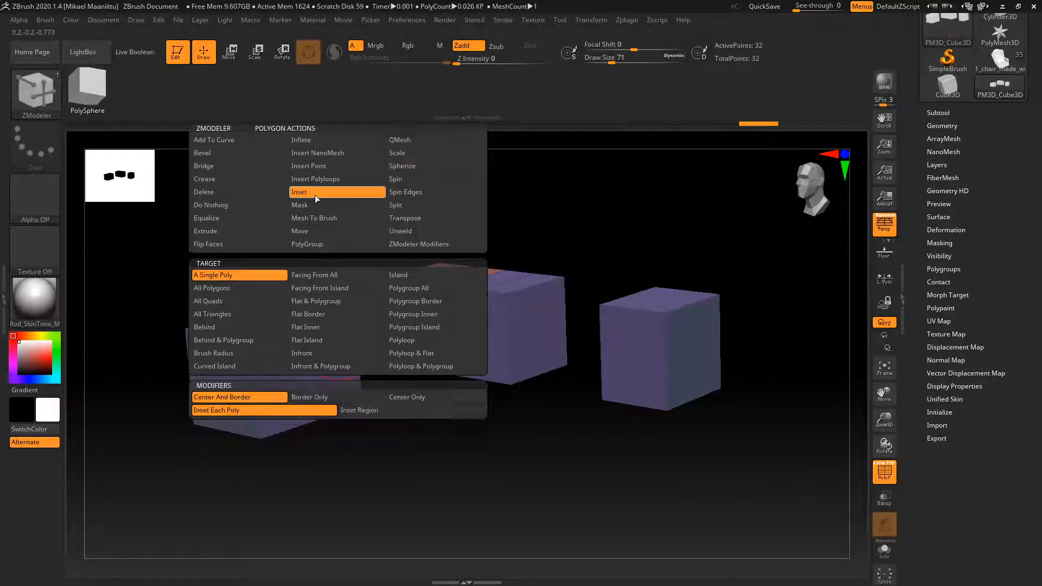
click(233, 275)
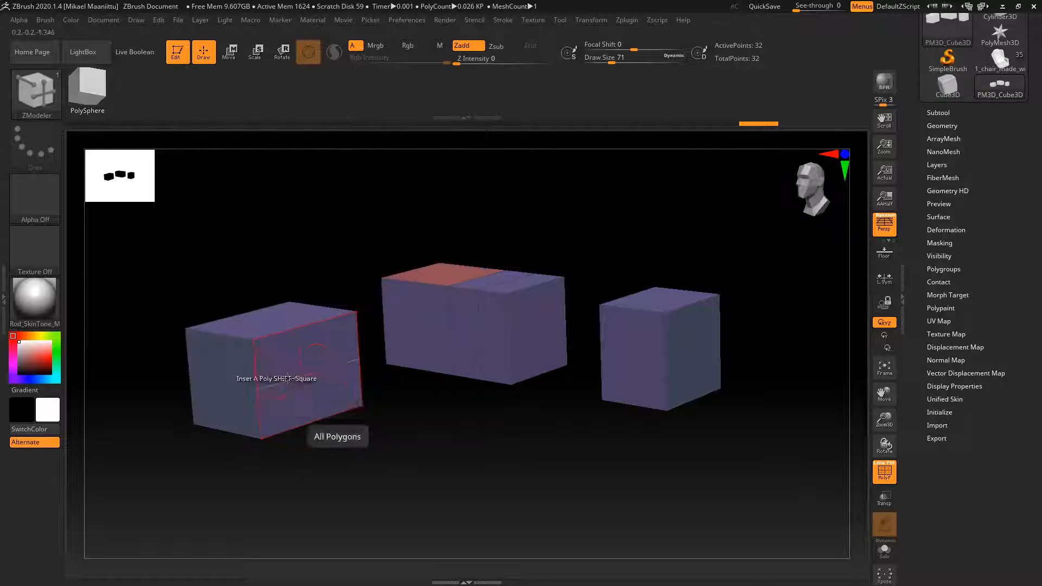
drag(340, 345, 342, 340)
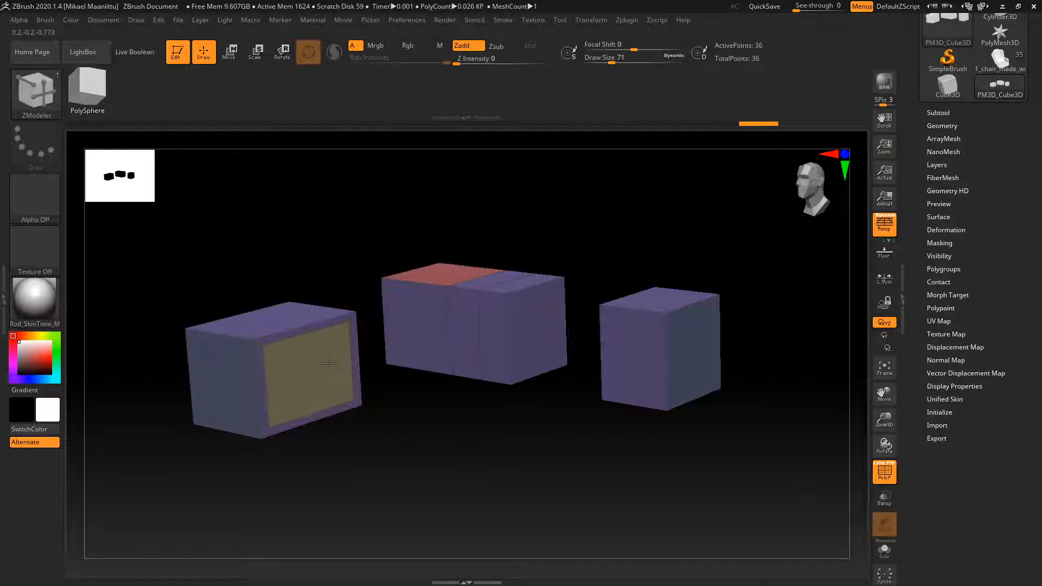
Try QMesh on the inset face, undo the push and the inset, and reselect the ZModeler brush.
drag(386, 442, 312, 393)
key(space)
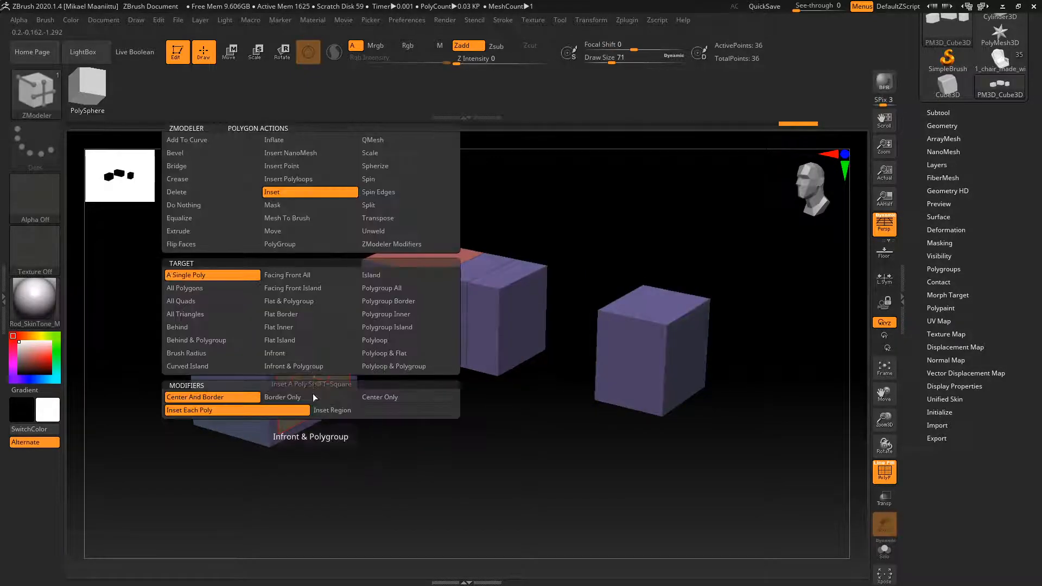
click(387, 142)
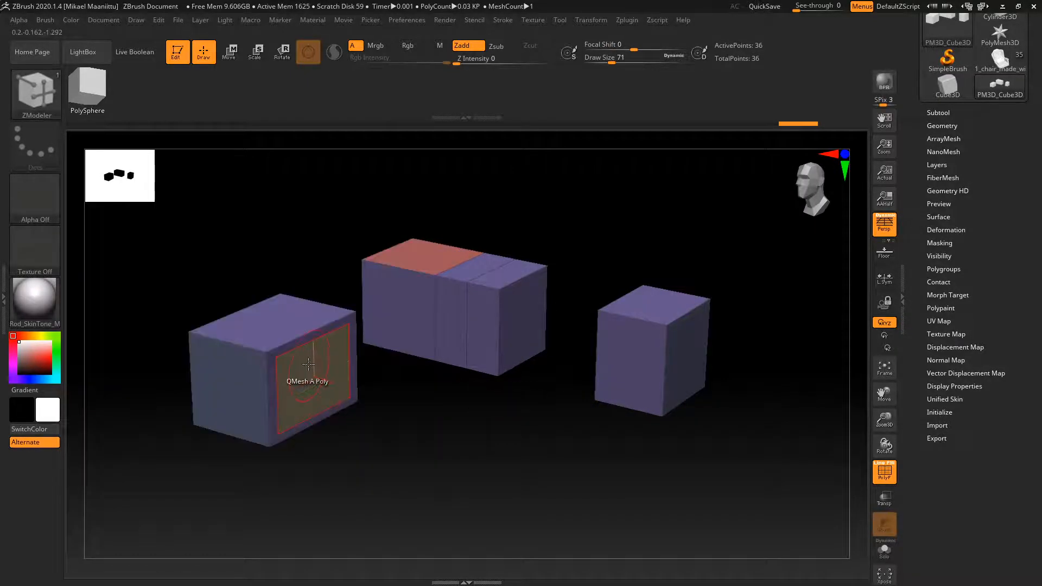
drag(283, 363, 285, 361)
mouse_move(403, 376)
mouse_down()
mouse_move(391, 396)
mouse_move(418, 410)
mouse_move(484, 380)
mouse_move(373, 396)
mouse_move(402, 426)
mouse_move(314, 445)
mouse_move(400, 349)
mouse_move(419, 365)
mouse_move(483, 367)
mouse_move(446, 402)
mouse_move(448, 434)
mouse_move(379, 443)
mouse_move(328, 382)
mouse_up()
key(ctrl+z)
key(b)
key(z)
key(m)
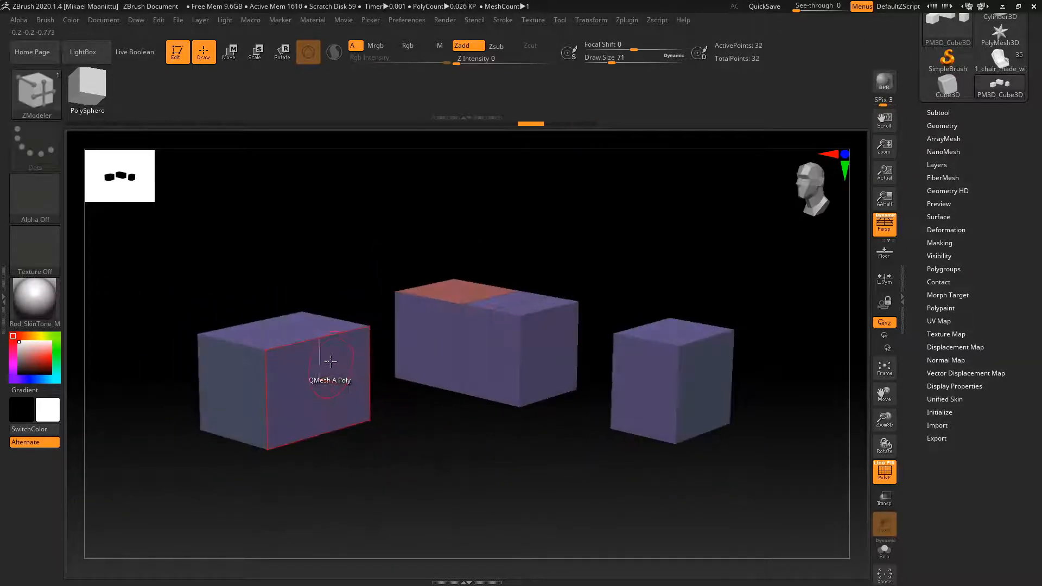
Inset the two opposite side faces of the detached block with single-poly Inset.
key(space)
click(317, 193)
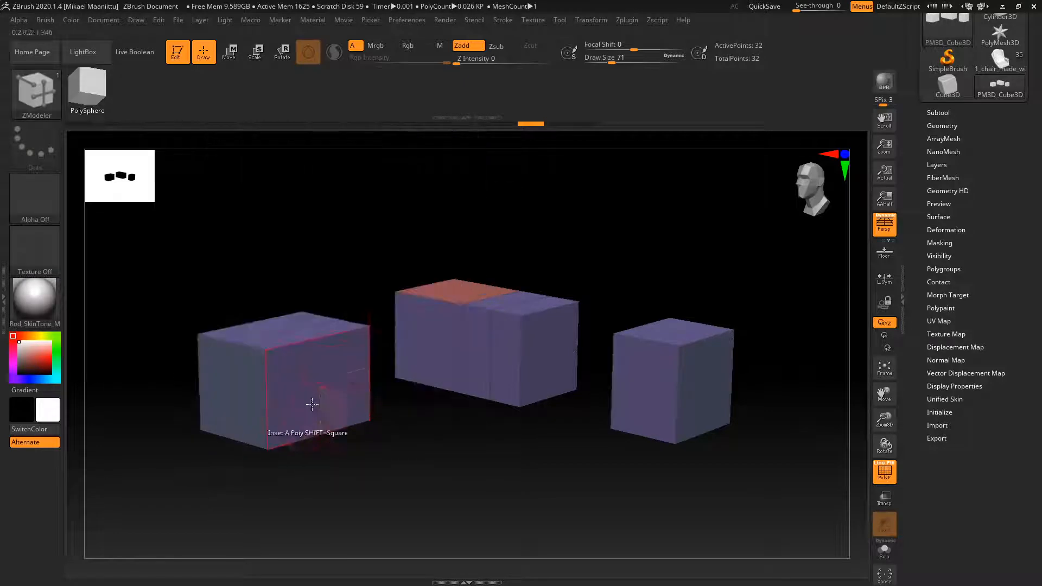
drag(326, 382, 491, 346)
Push the inset face all the way through the detached block with QMesh to open a rectangular hole.
key(space)
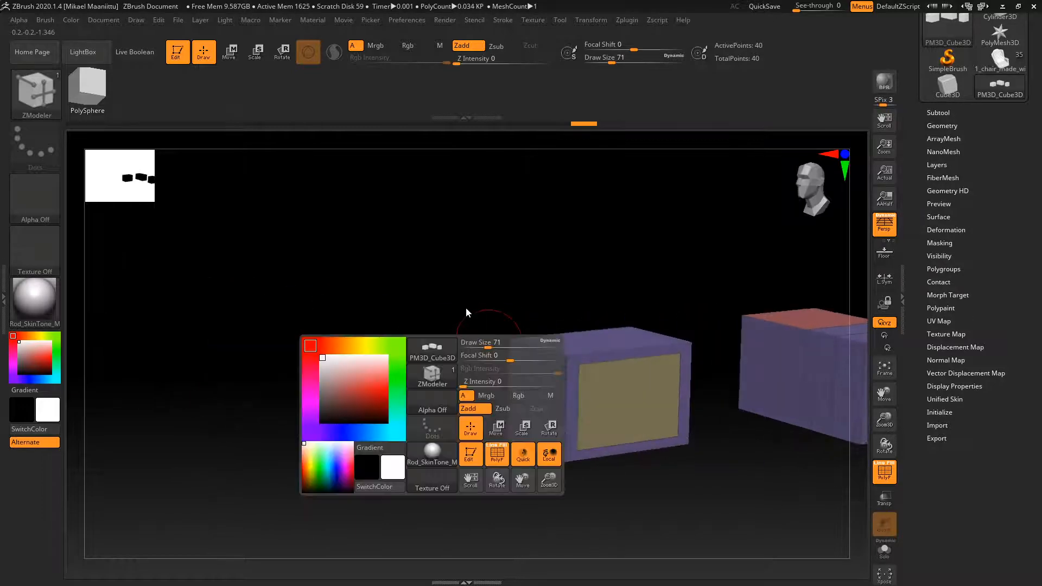
drag(479, 296, 448, 376)
drag(518, 480, 488, 449)
key(space)
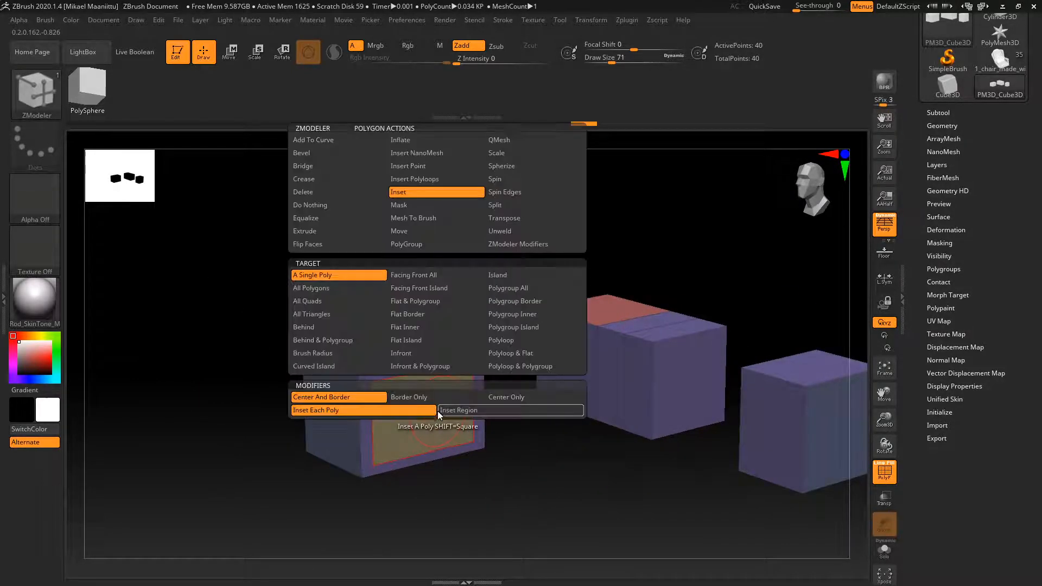
click(513, 141)
drag(437, 426, 313, 337)
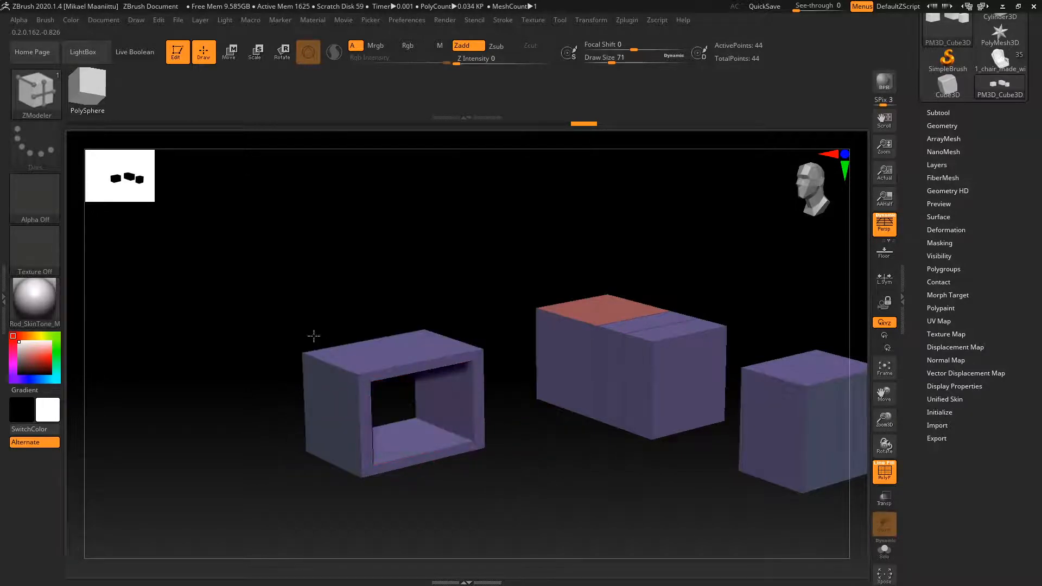
Extrude the outer end face of the other separate block outward, using Extrude on a single poly.
drag(532, 450, 543, 429)
key(space)
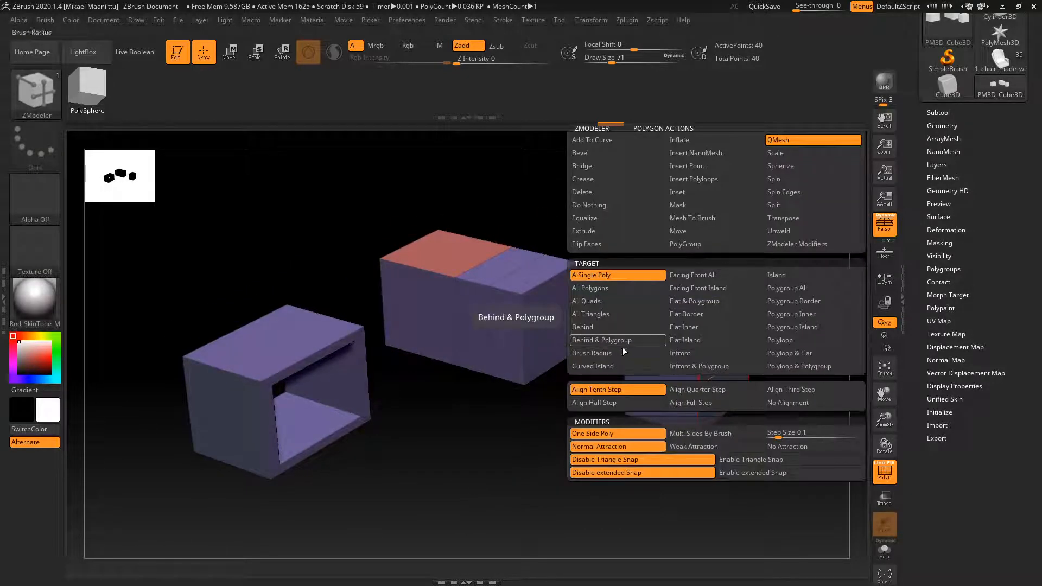
click(587, 233)
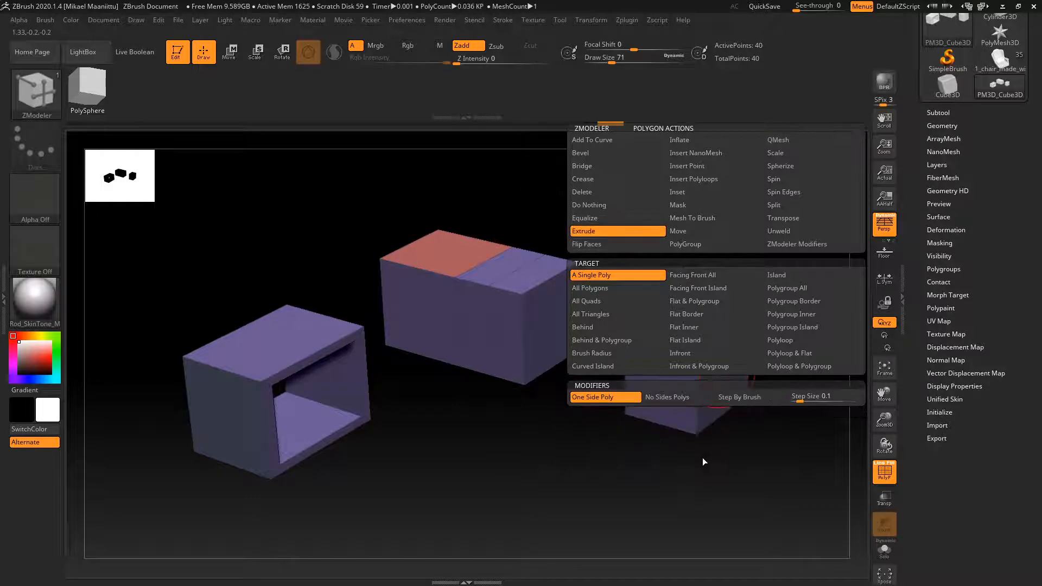
drag(779, 380, 642, 421)
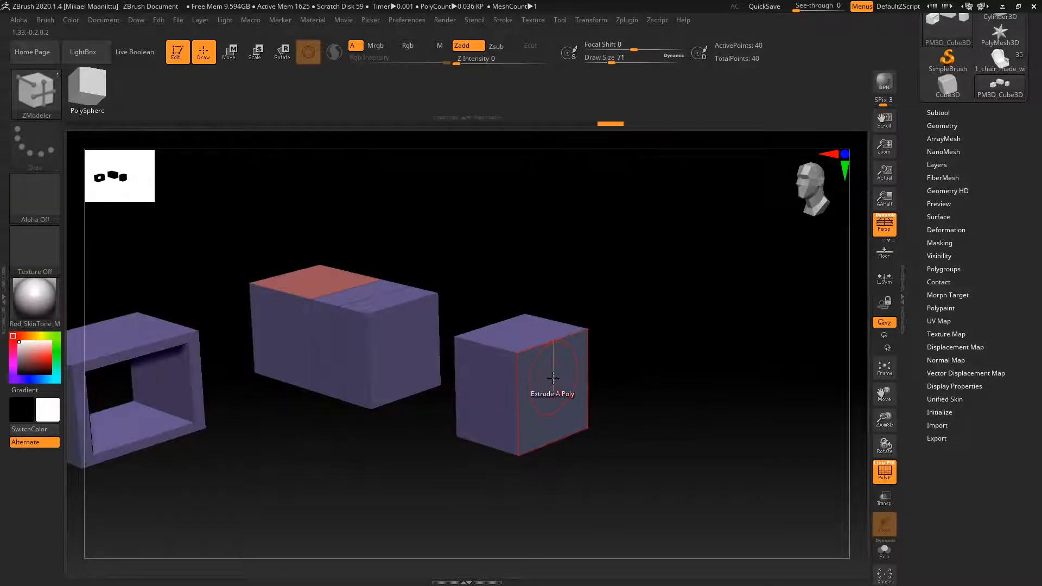
drag(554, 378, 627, 413)
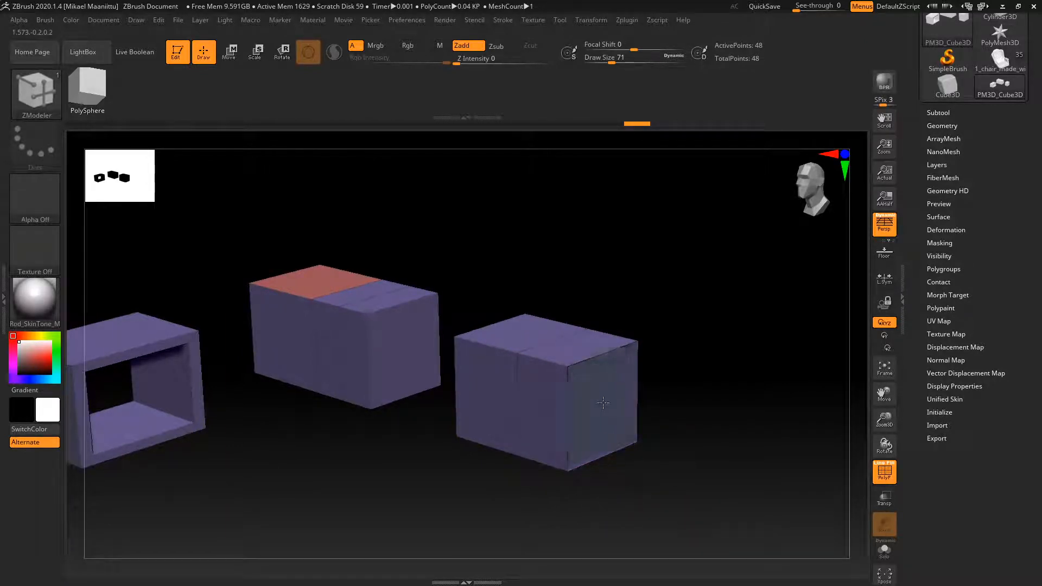
Extrude the same end face back inward to form a recess and inspect it from several angles.
drag(684, 416, 694, 361)
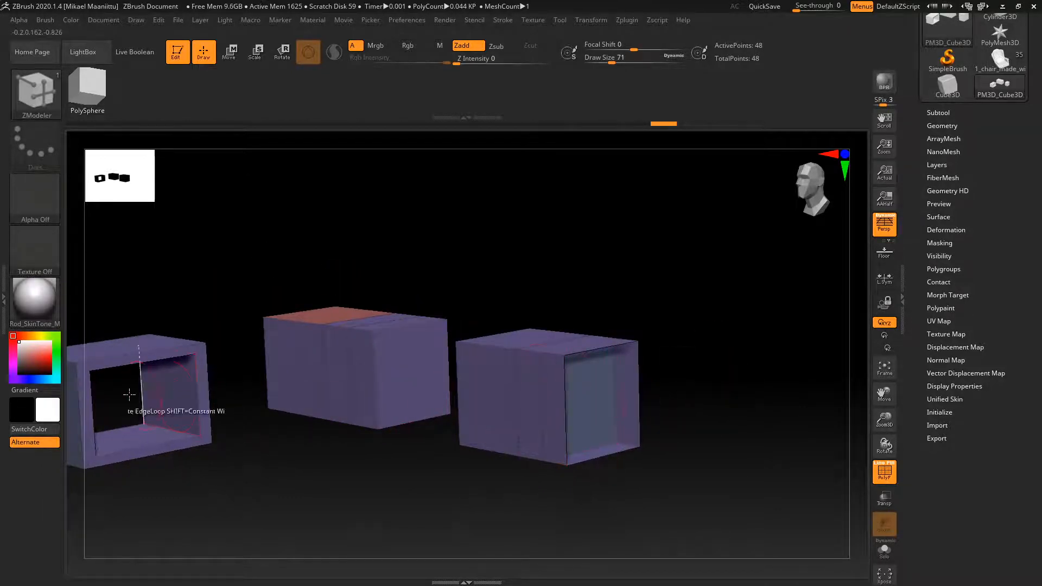
drag(293, 432, 488, 464)
mouse_move(741, 430)
mouse_down()
mouse_move(751, 381)
mouse_move(742, 426)
mouse_move(725, 423)
mouse_up()
alt+drag(742, 362, 758, 359)
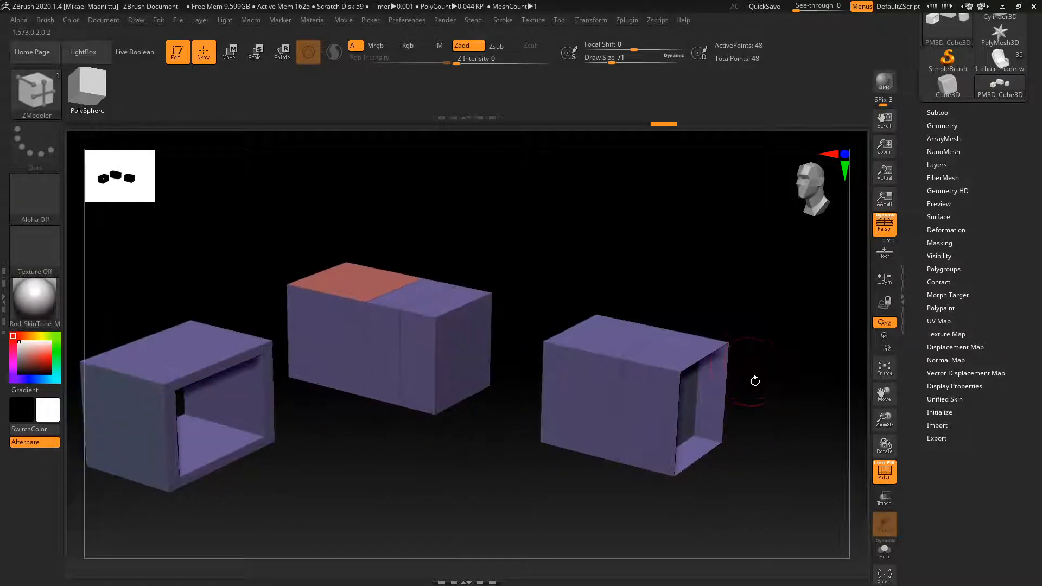
Undo all the modelling edits back to the original plain cube.
key(ctrl+z)
key(ctrl+z)
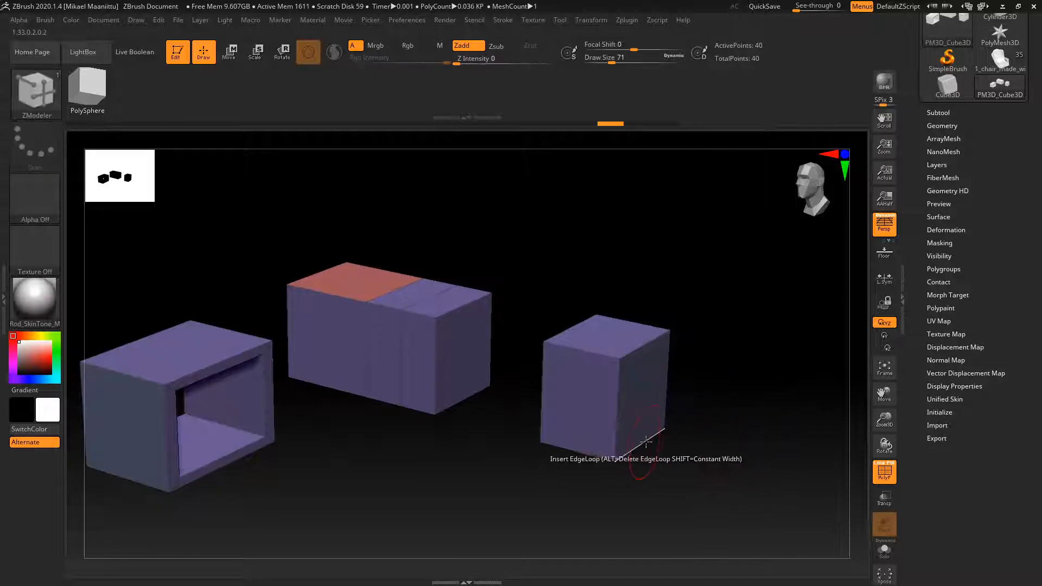
key(ctrl+z)
key(ctrl+z)
key(ctrl+z)
key(ctrl+z)
key(ctrl+z)
key(ctrl+z)
key(ctrl+z)
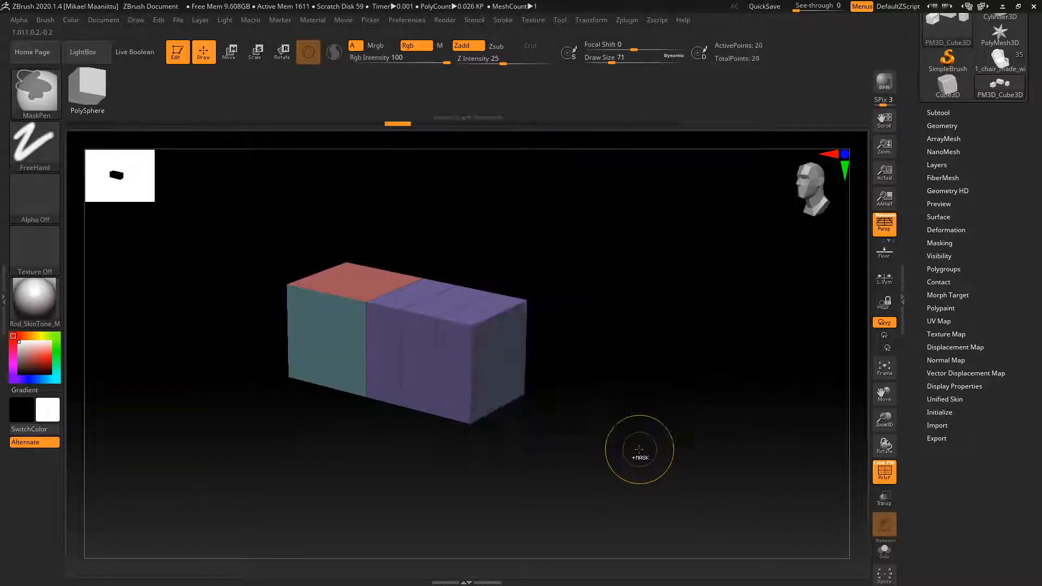
key(ctrl+z)
key(ctrl+z)
key(ctrl+z)
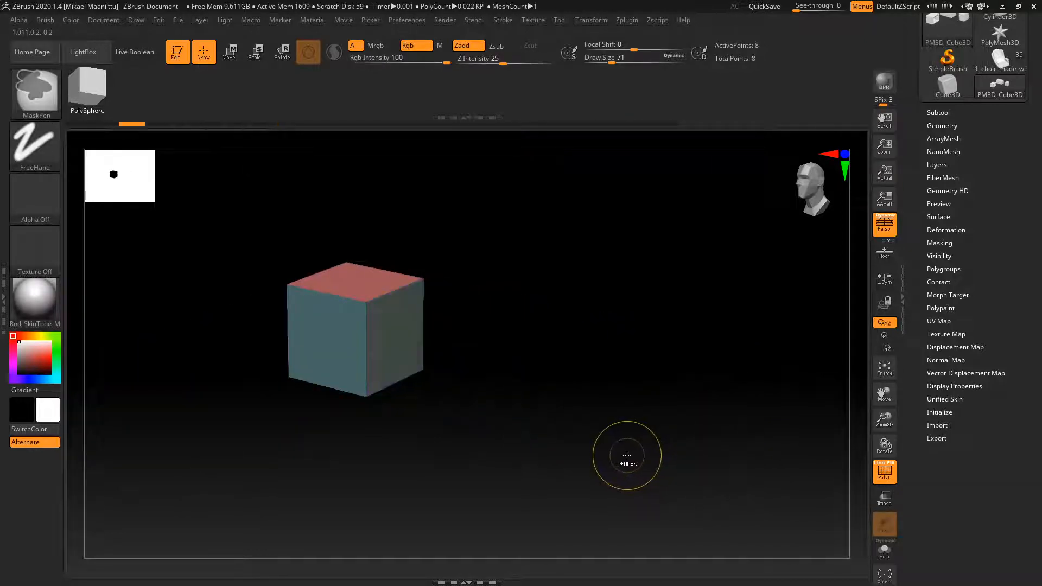
click(103, 122)
mouse_move(449, 347)
mouse_down()
mouse_move(584, 398)
mouse_move(564, 404)
mouse_up()
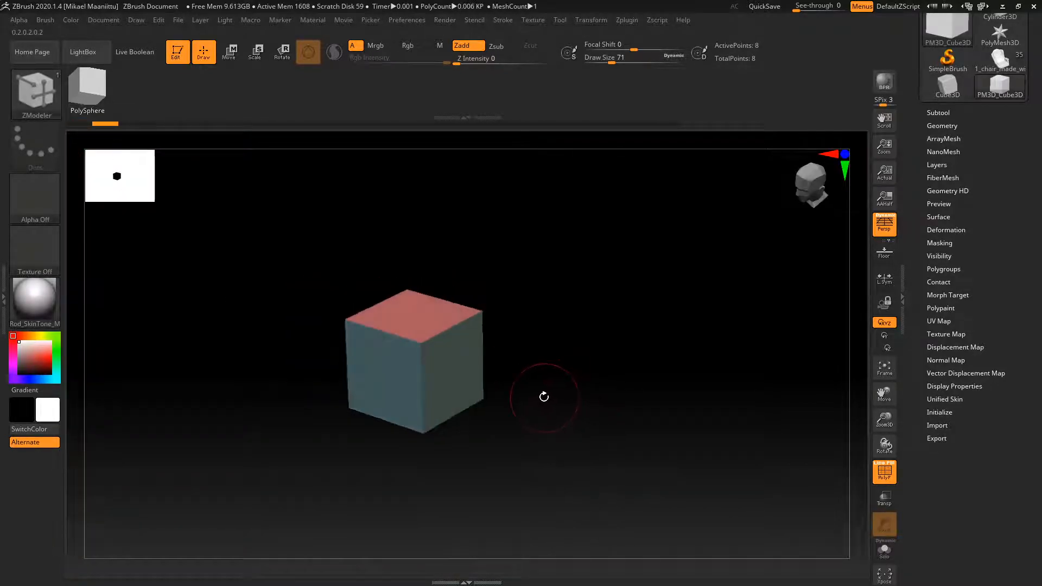
Flatten the cube into a thin square panel by scaling it along Z to 0.1 and again to about half that thickness.
key(w)
drag(403, 361, 457, 327)
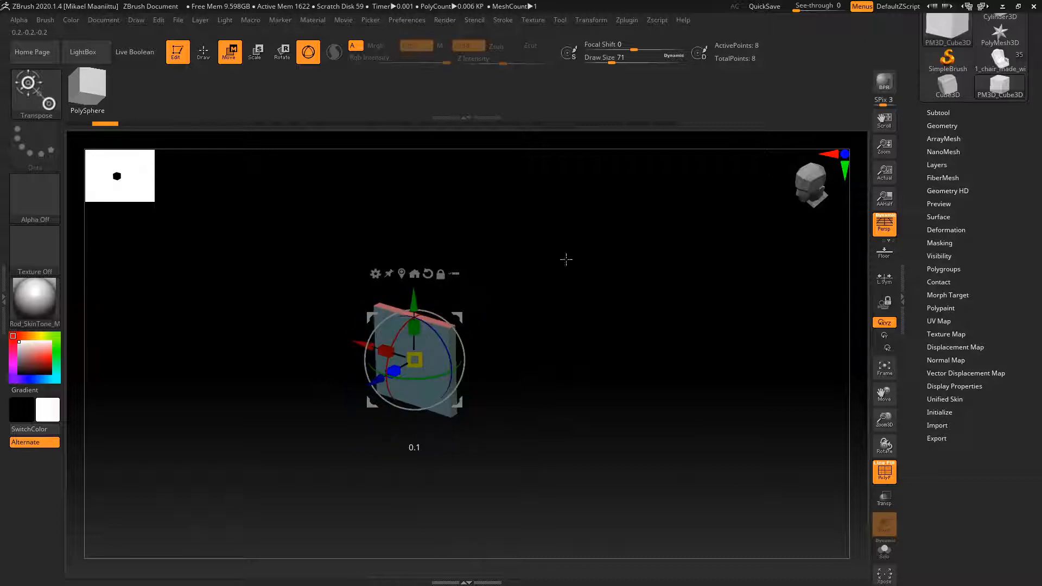
key(f)
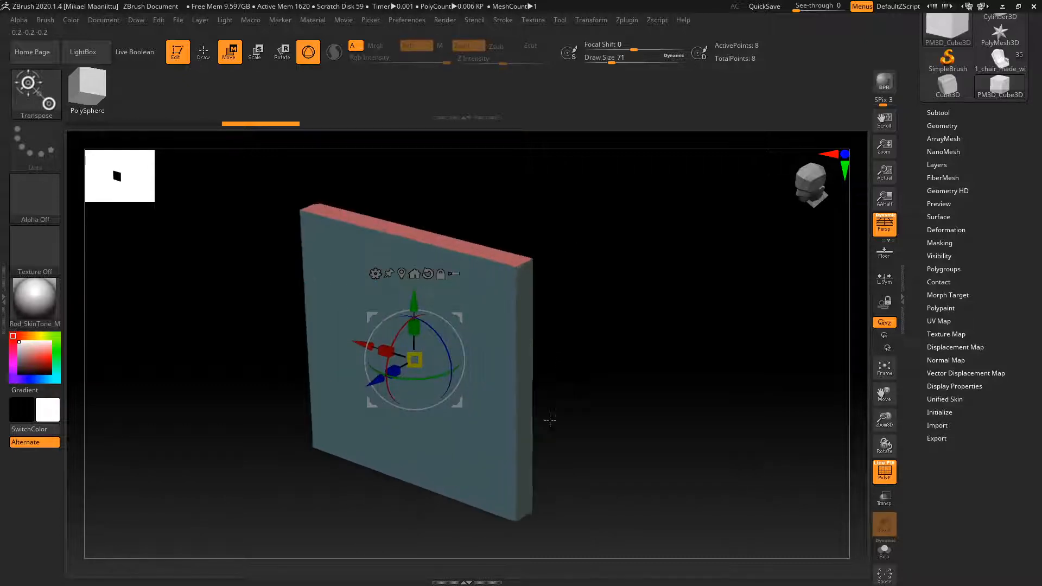
drag(606, 377, 570, 383)
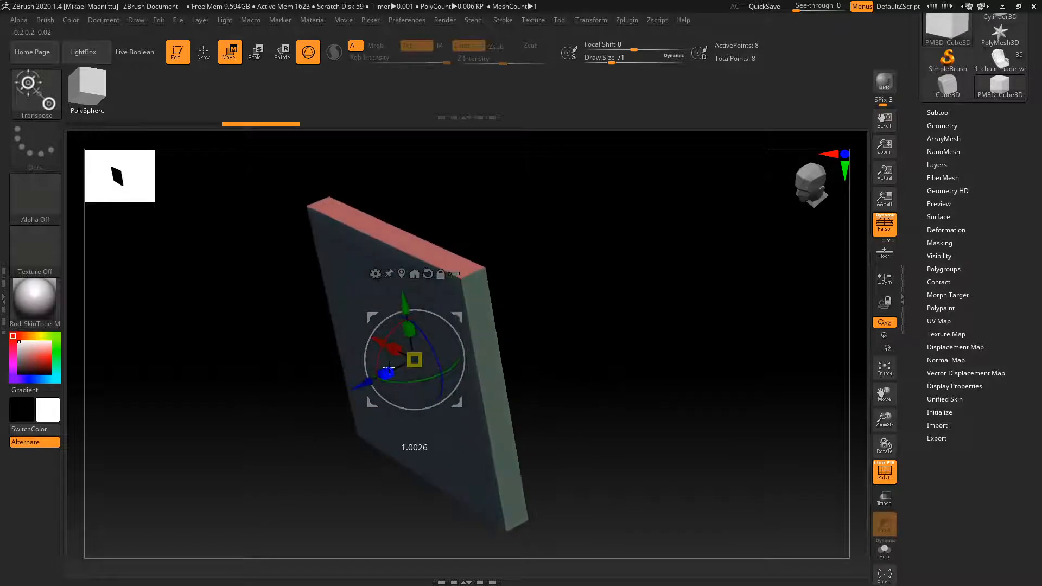
drag(389, 368, 472, 328)
mouse_move(592, 369)
mouse_down()
mouse_move(654, 331)
mouse_move(632, 361)
mouse_up()
key(q)
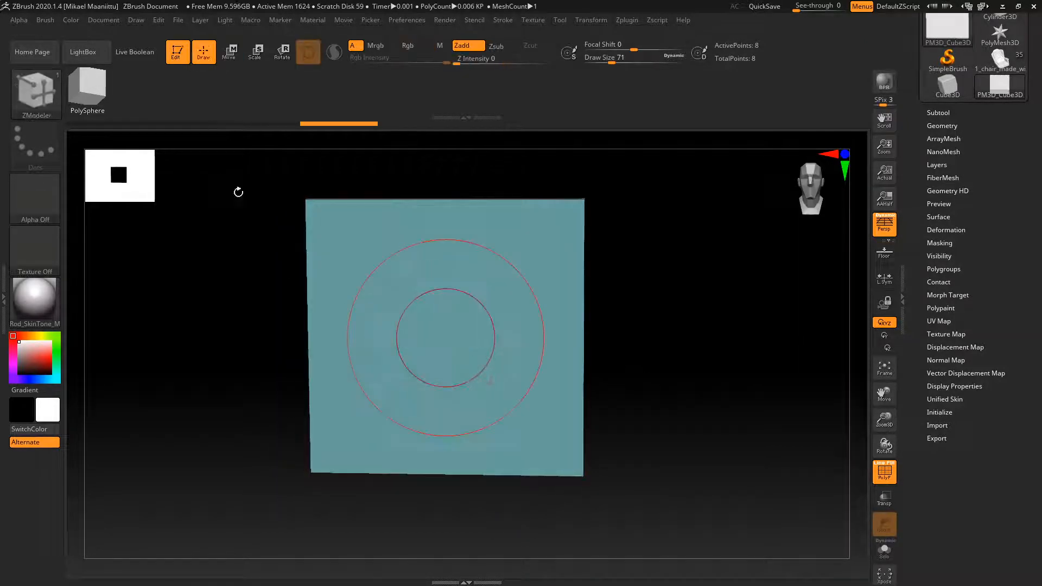
Inset the panel's front and back faces with single-poly Inset, leaving an even border around each.
key(space)
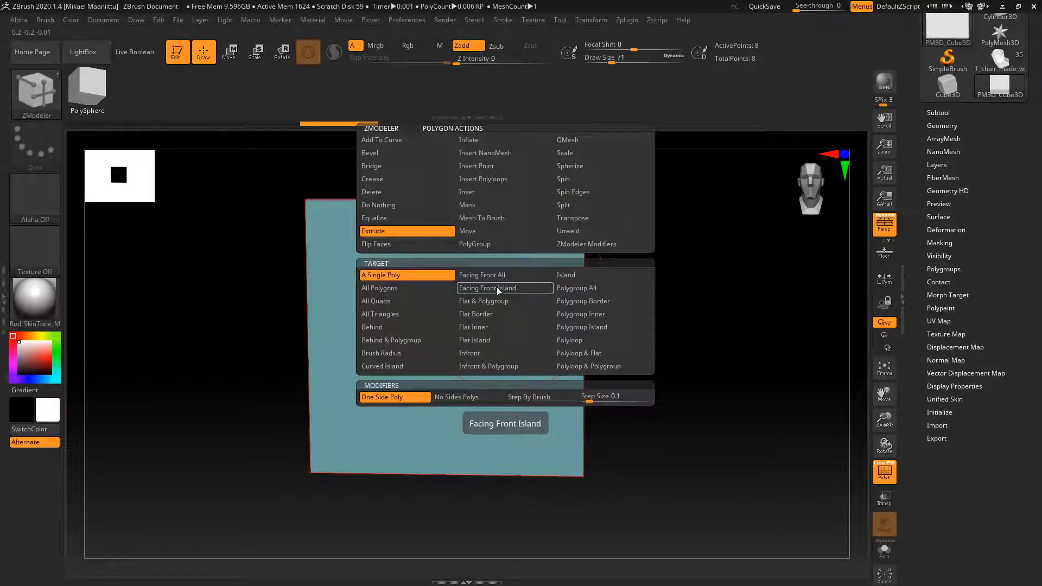
click(477, 192)
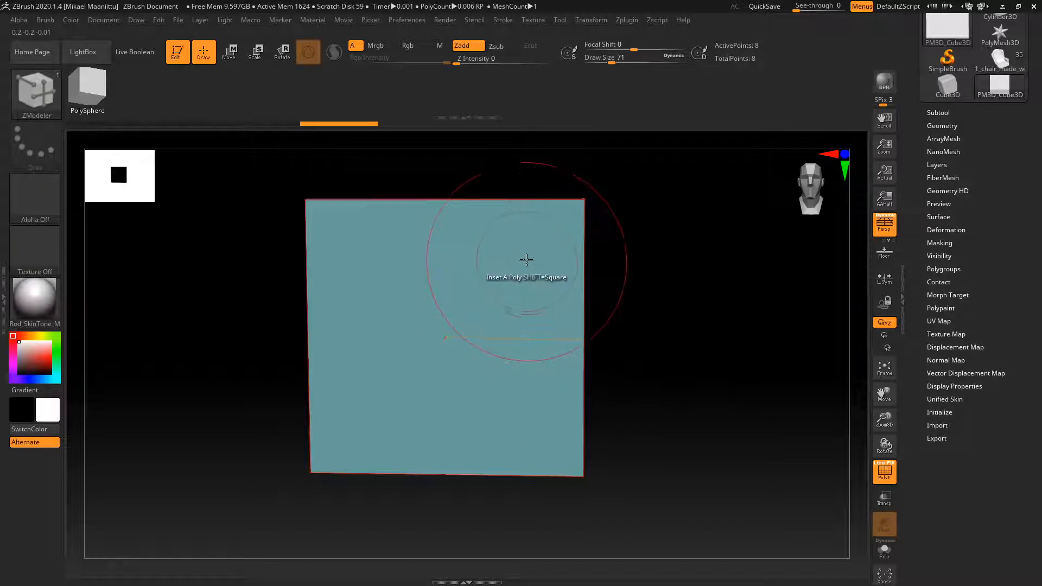
drag(530, 263, 519, 277)
drag(709, 347, 647, 288)
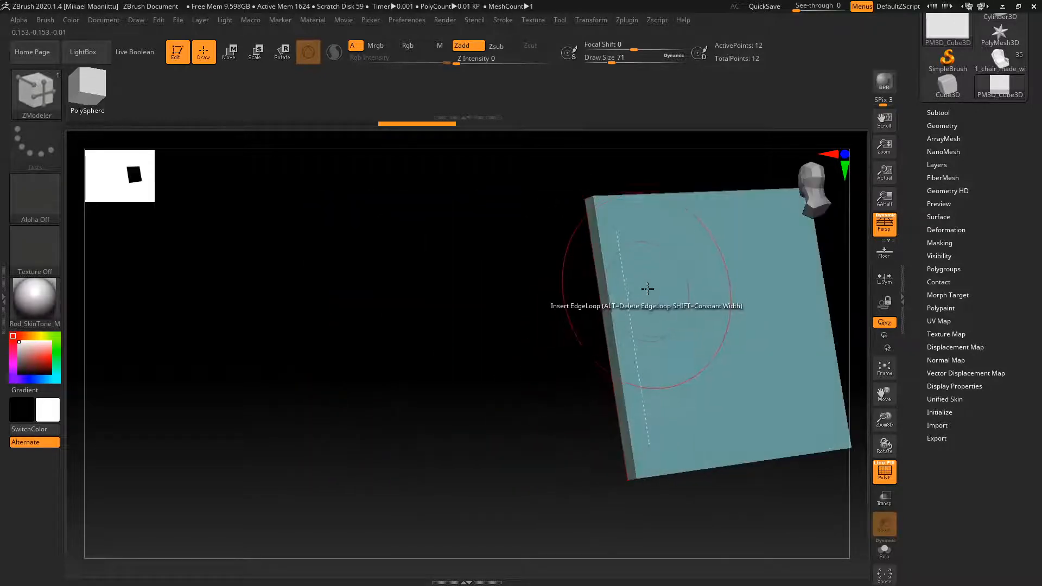
shift+drag(500, 435, 616, 442)
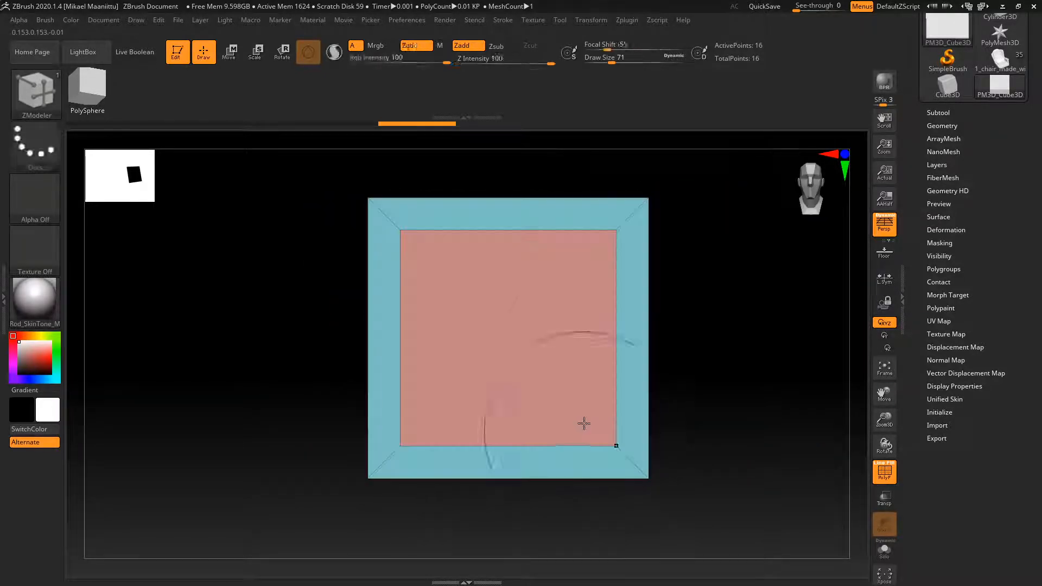
Push the inset centre face through the panel with QMesh to leave an open square frame.
drag(735, 340, 670, 359)
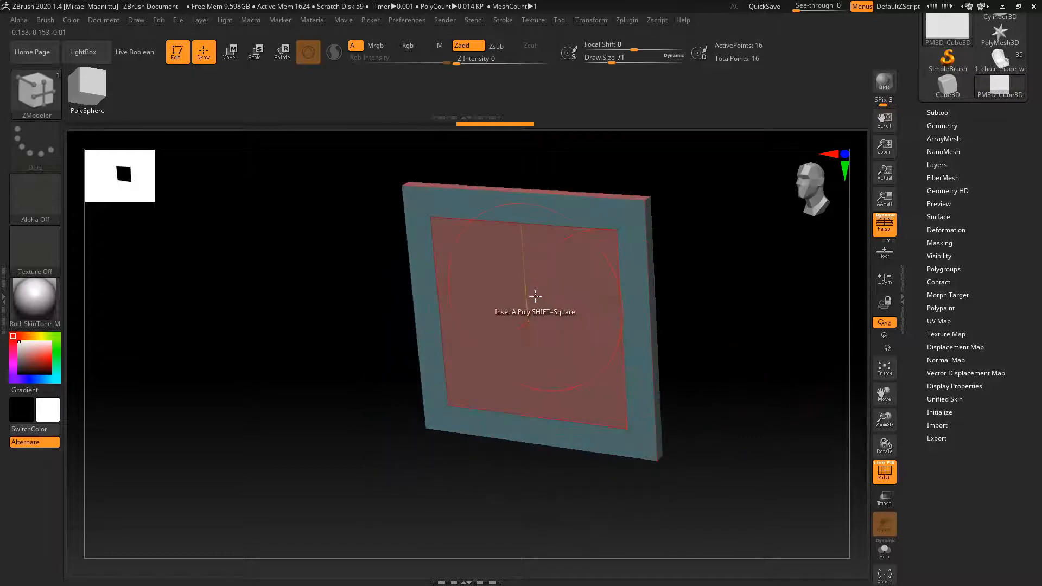
key(space)
click(631, 140)
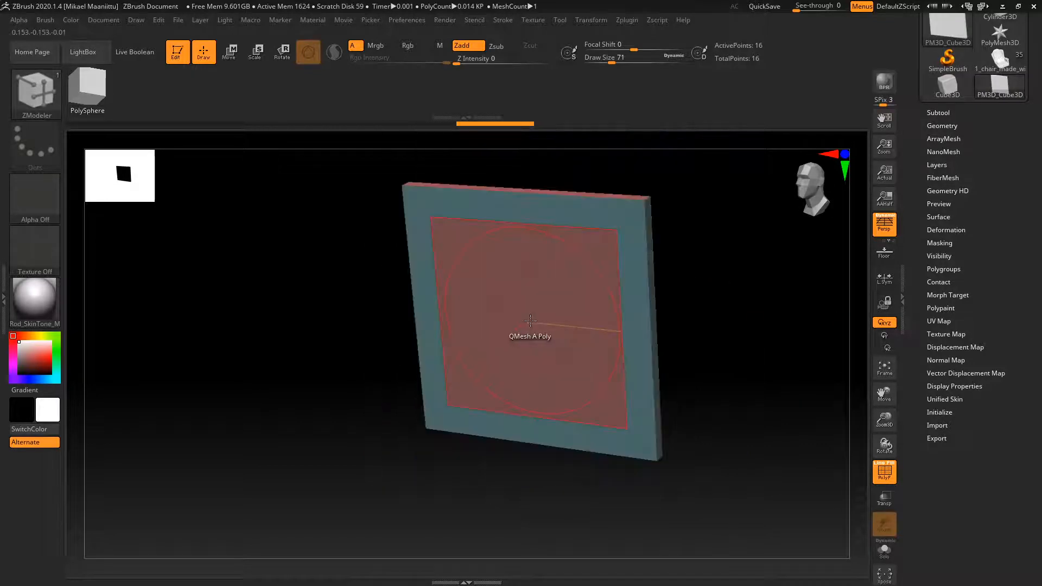
drag(531, 321, 577, 254)
Mask the frame's lower part and move its unmasked top upward by about 0.27 to make a tall rectangular frame.
shift+drag(717, 395, 691, 264)
alt+drag(689, 301, 616, 401)
ctrl+drag(373, 268, 603, 371)
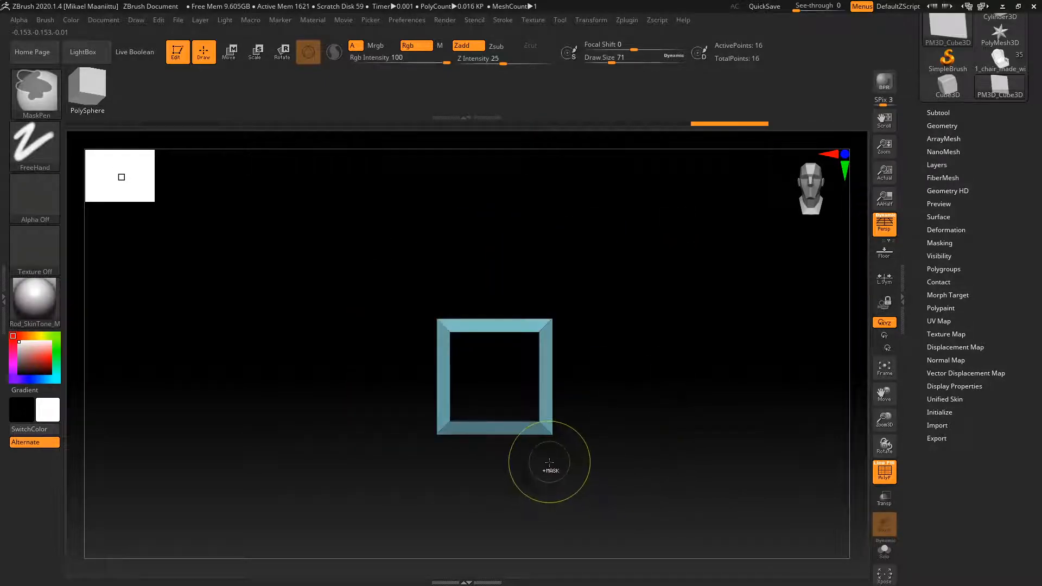
key(w)
drag(503, 309, 503, 233)
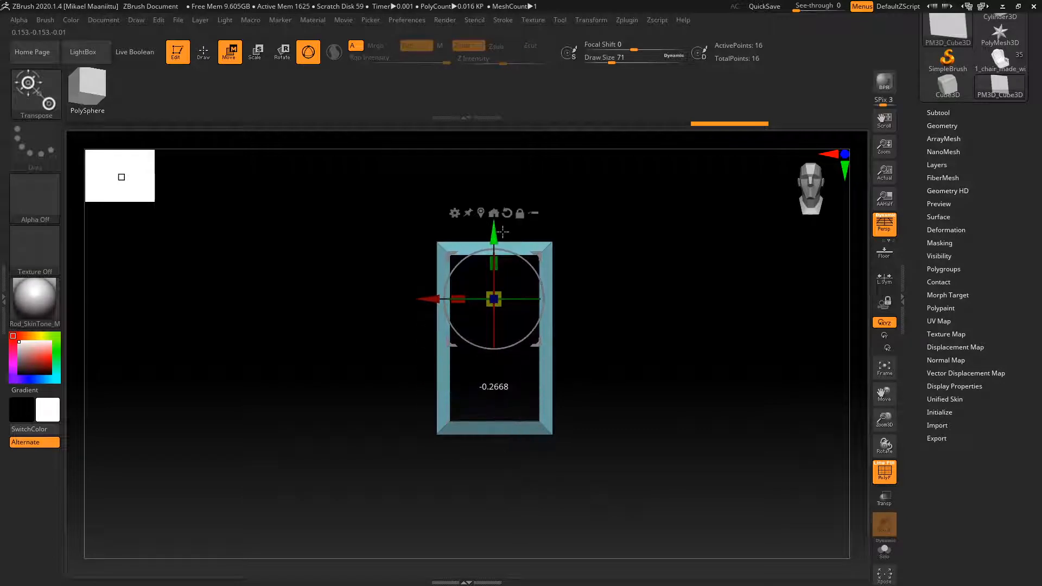
Clear the mask, return to Draw mode with the ZModeler brush, and set the draw size to 20.
ctrl+drag(623, 352, 665, 364)
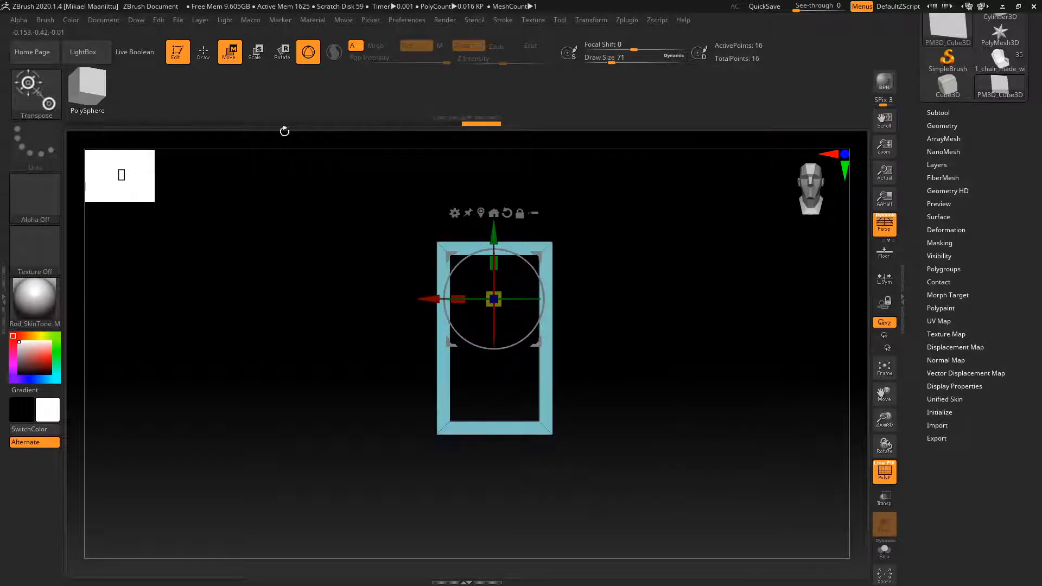
click(202, 62)
key(f)
mouse_move(623, 431)
mouse_down()
mouse_move(658, 346)
mouse_move(655, 373)
mouse_up()
click(600, 61)
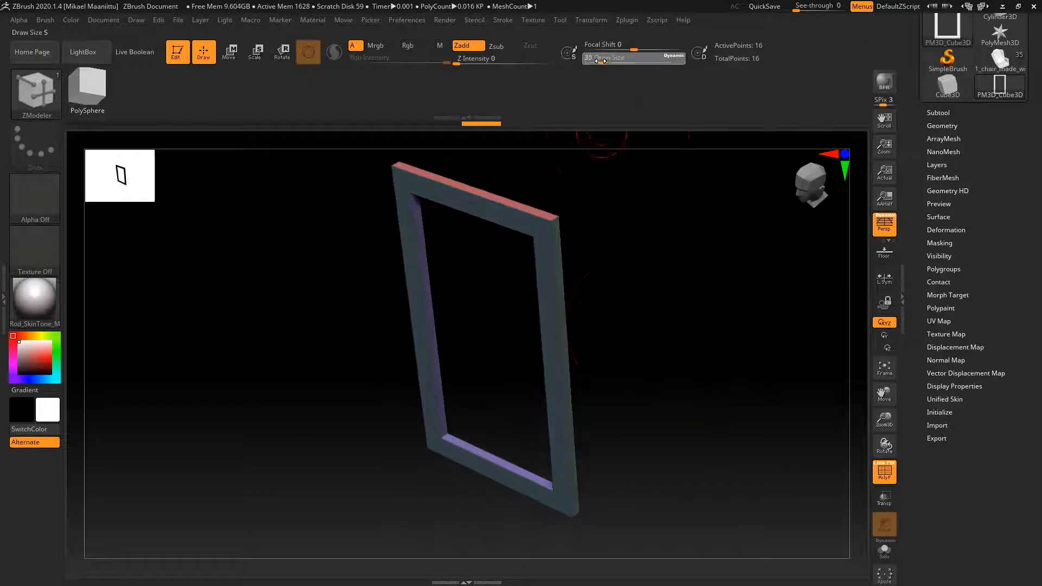
Try QMesh with the single-poly target on the frame's outer side face, and undo it.
drag(593, 225, 562, 302)
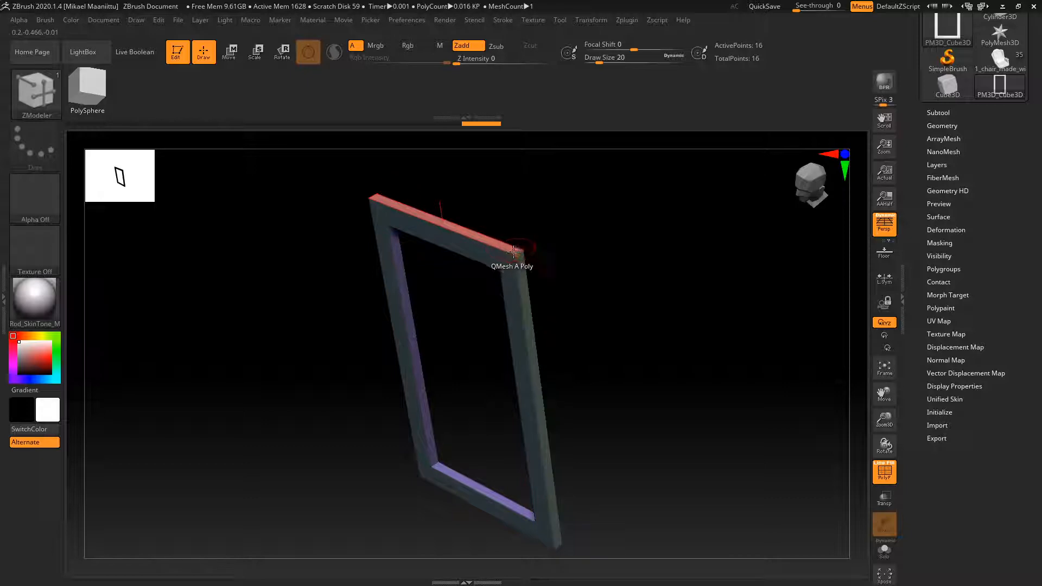
drag(600, 294, 528, 268)
drag(614, 313, 593, 330)
key(ctrl+z)
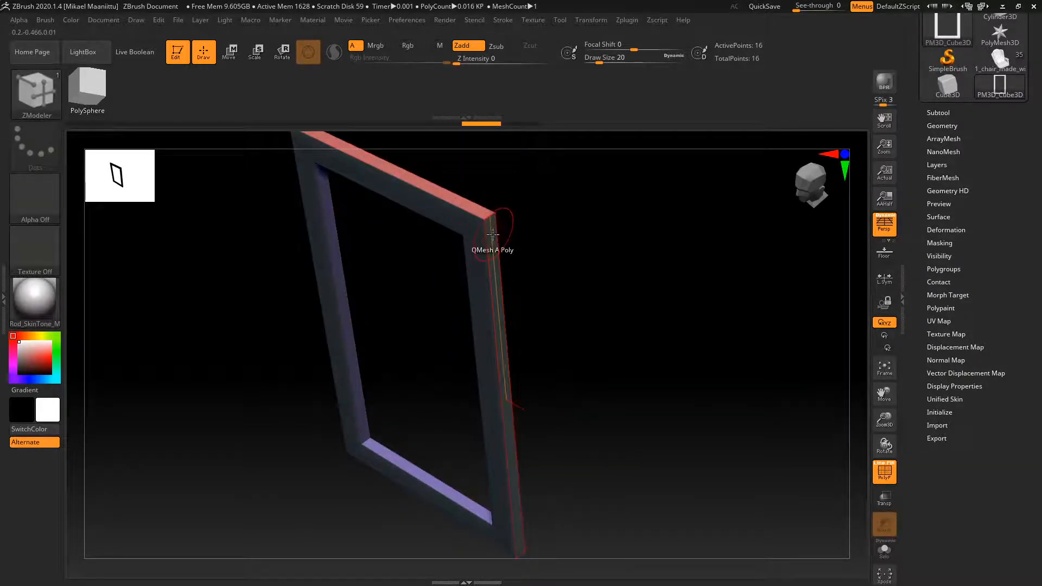
Switch the QMesh target to Polyloop and try extruding the frame's outer side face.
key(space)
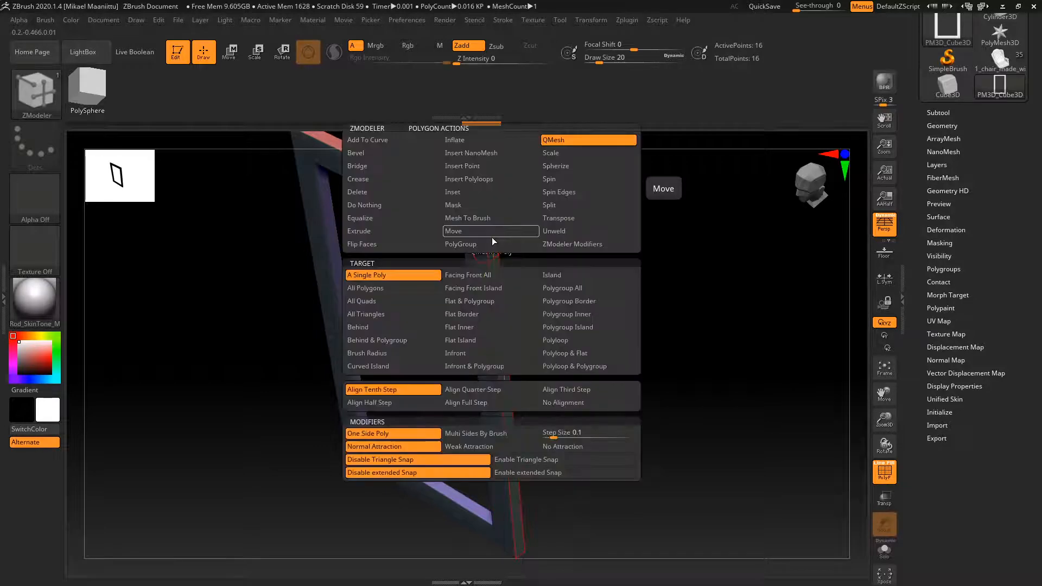
click(560, 342)
drag(496, 284, 562, 288)
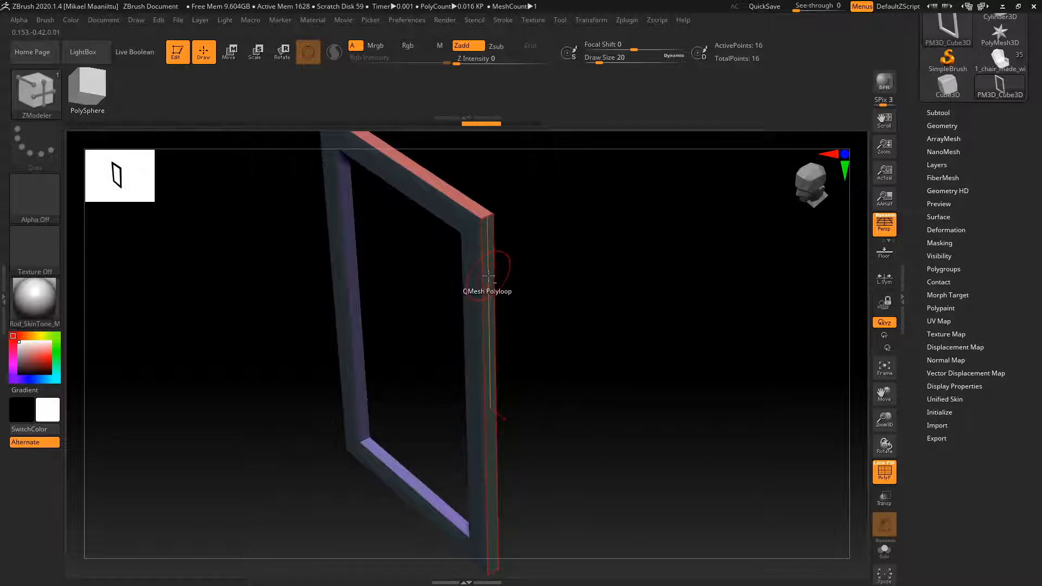
drag(562, 317, 499, 350)
Mark all four outer side faces of the frame as one temporary polygroup.
drag(565, 326, 372, 298)
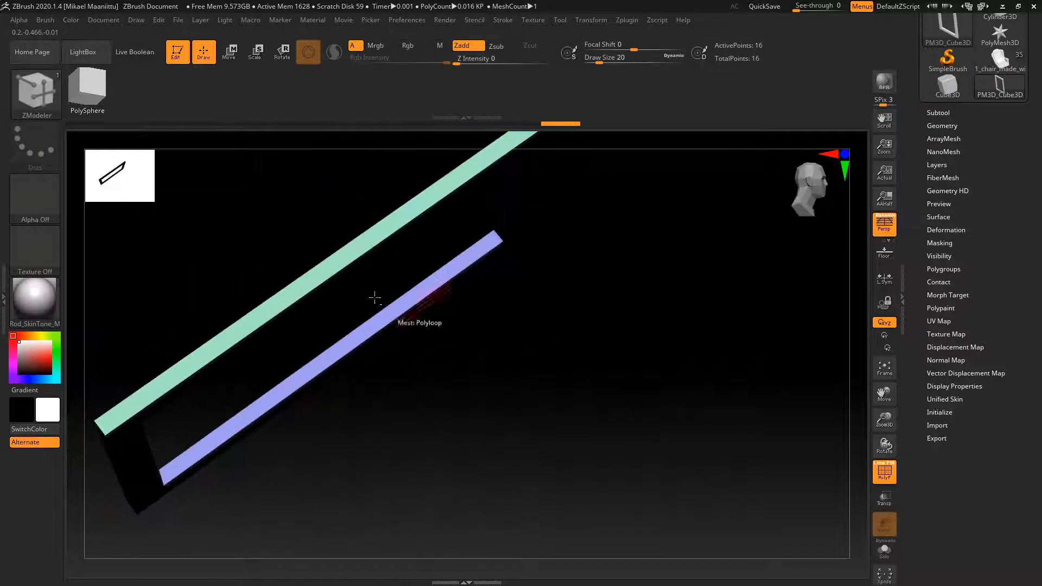
drag(443, 457, 442, 436)
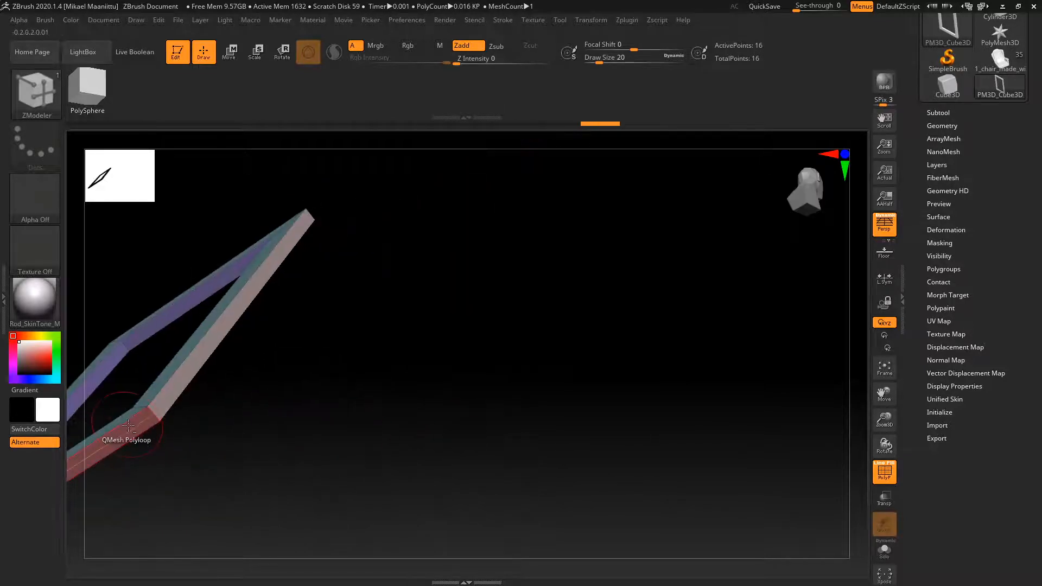
drag(458, 349, 595, 329)
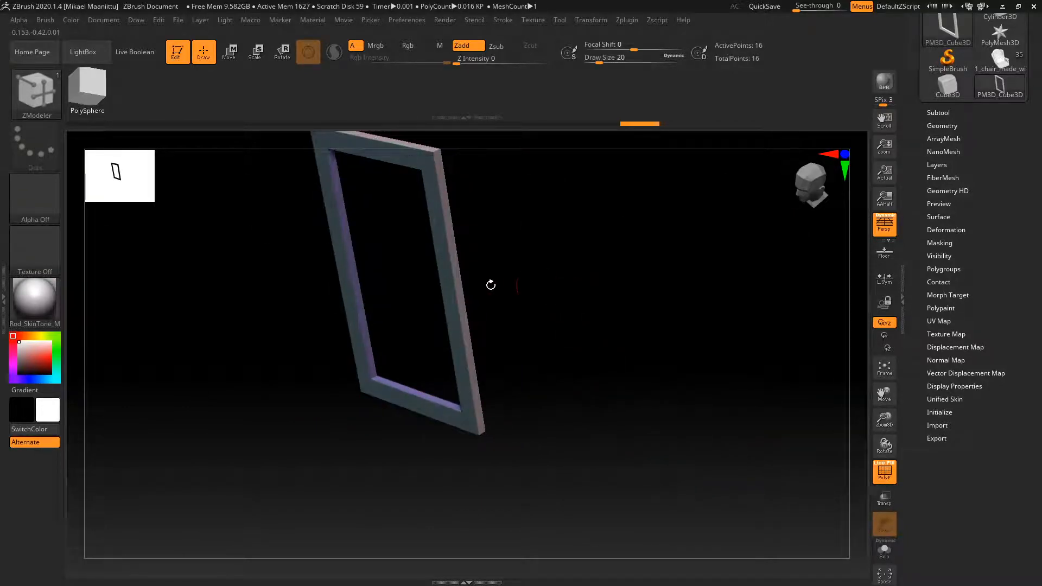
Set the QMesh target to Polygroup Island and extrude the outer side faces outward to add a border around the frame.
key(space)
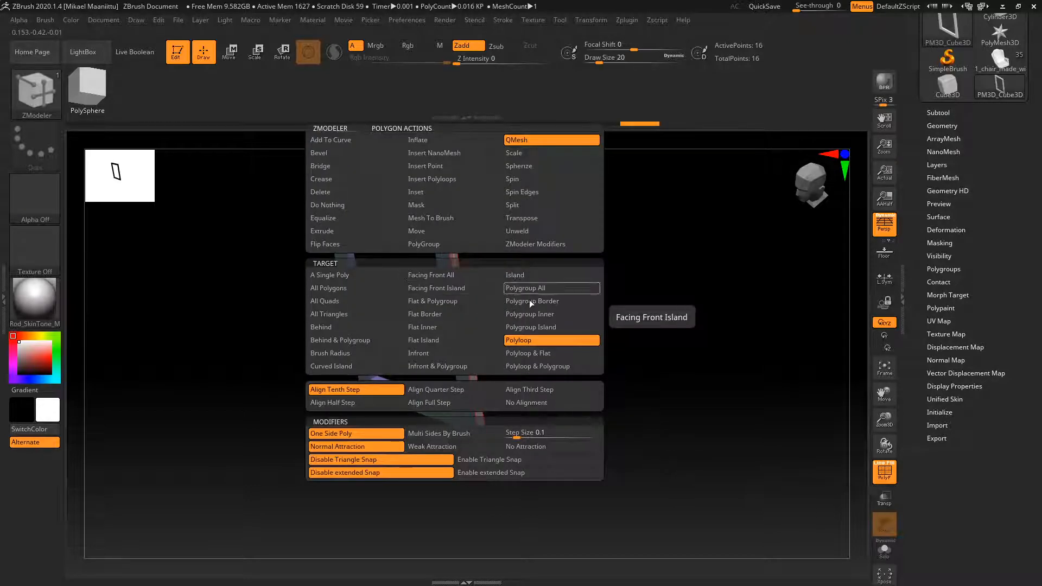
click(531, 327)
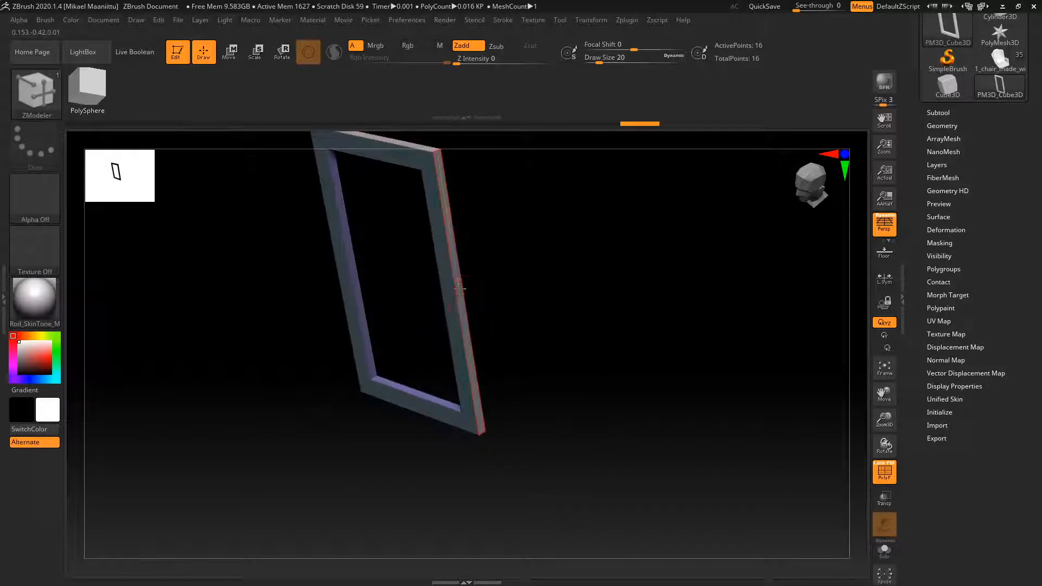
drag(460, 289, 494, 302)
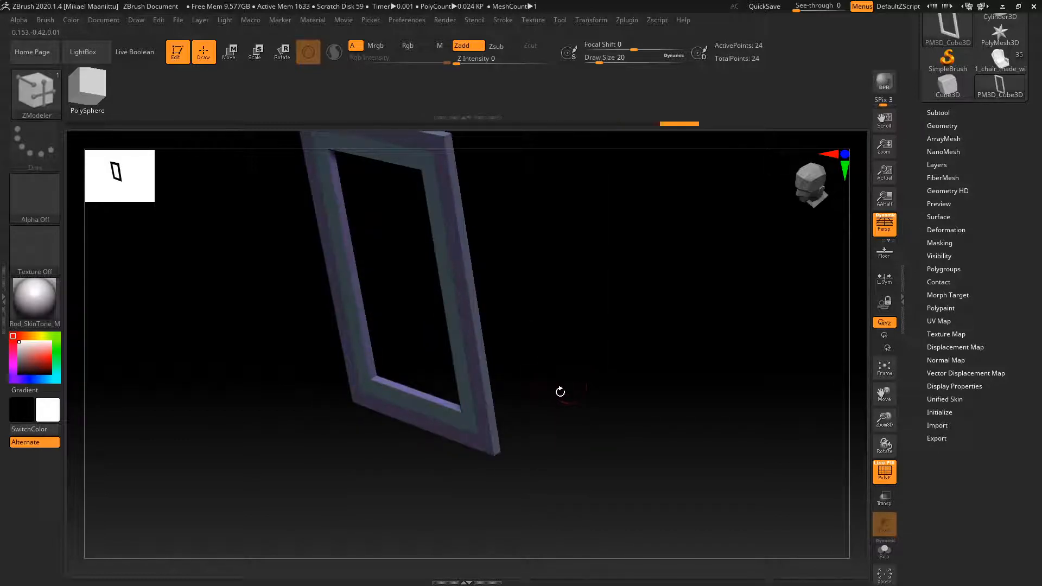
Extrude the outer side faces outward once more with QMesh to add a second, thinner border.
shift+drag(560, 392, 568, 364)
drag(542, 321, 580, 360)
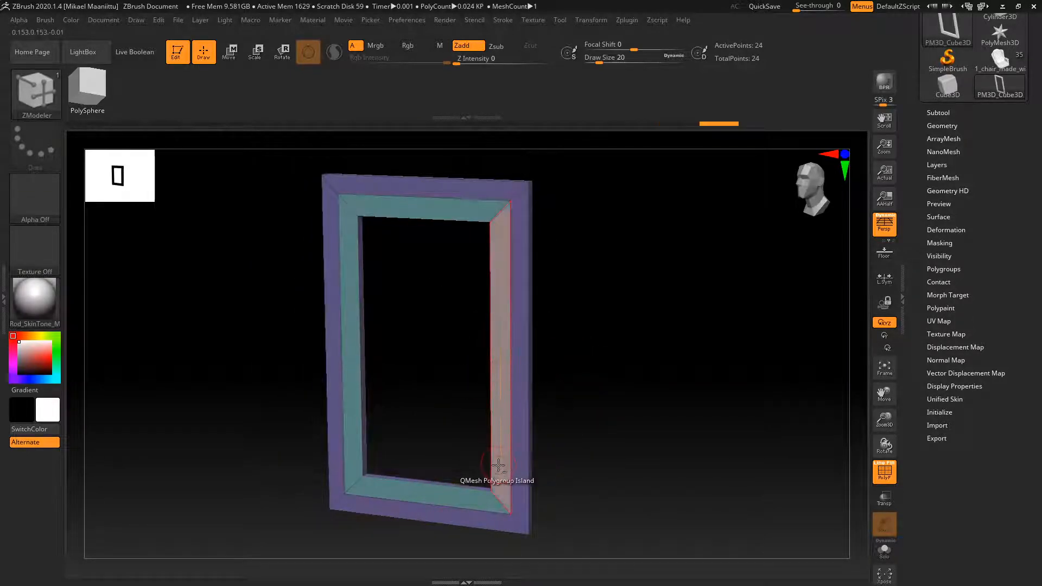
drag(563, 374, 542, 307)
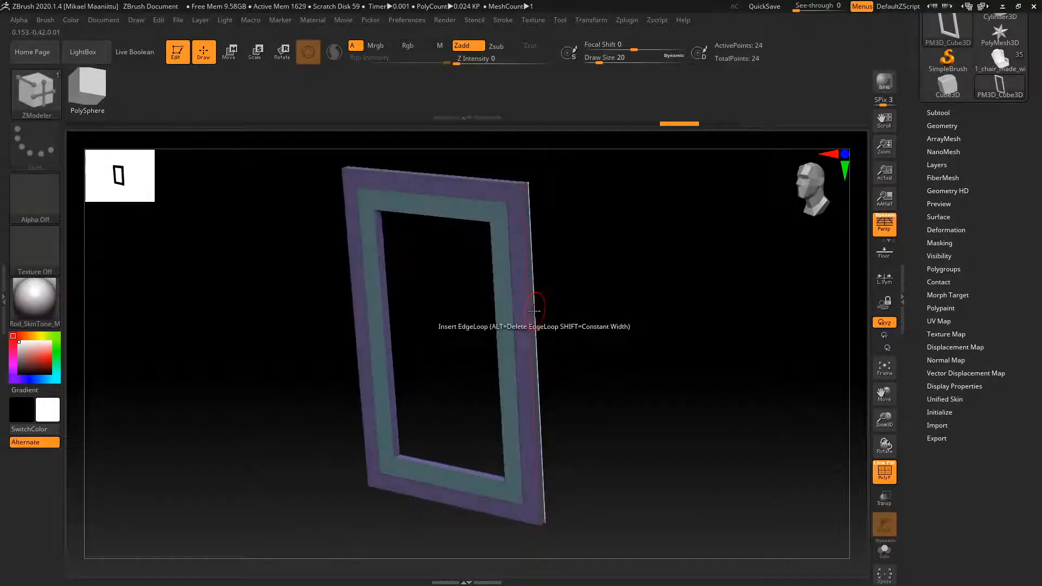
click(534, 310)
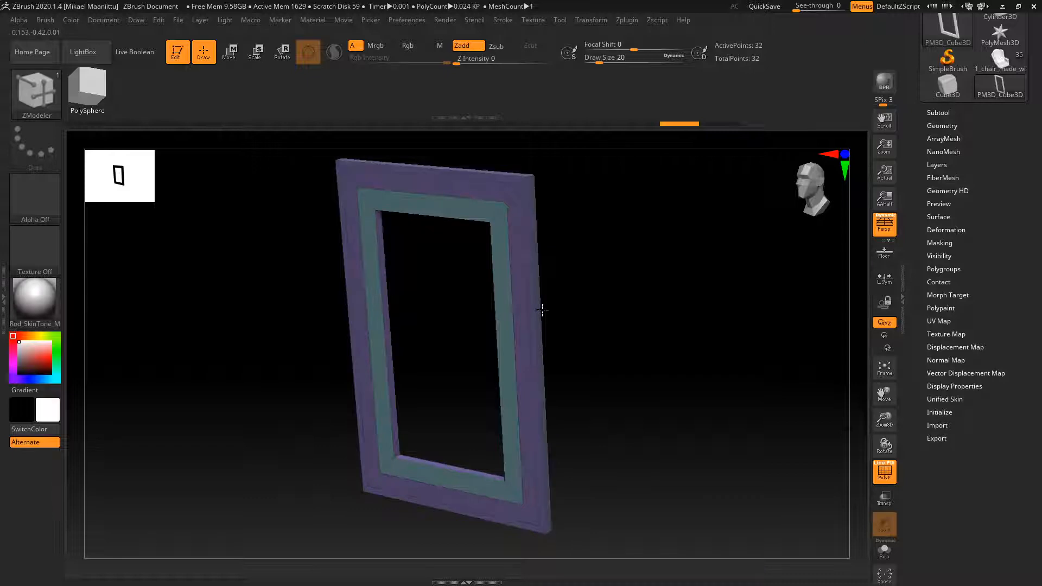
Mark the wide middle border's four front faces as a temporary polygroup and extrude them slightly forward with QMesh.
mouse_move(590, 330)
shift+mouse_down()
mouse_move(610, 328)
mouse_move(627, 292)
mouse_move(607, 305)
mouse_move(614, 247)
mouse_move(565, 270)
mouse_move(567, 310)
mouse_move(600, 327)
shift+mouse_up()
alt+drag(616, 287, 627, 332)
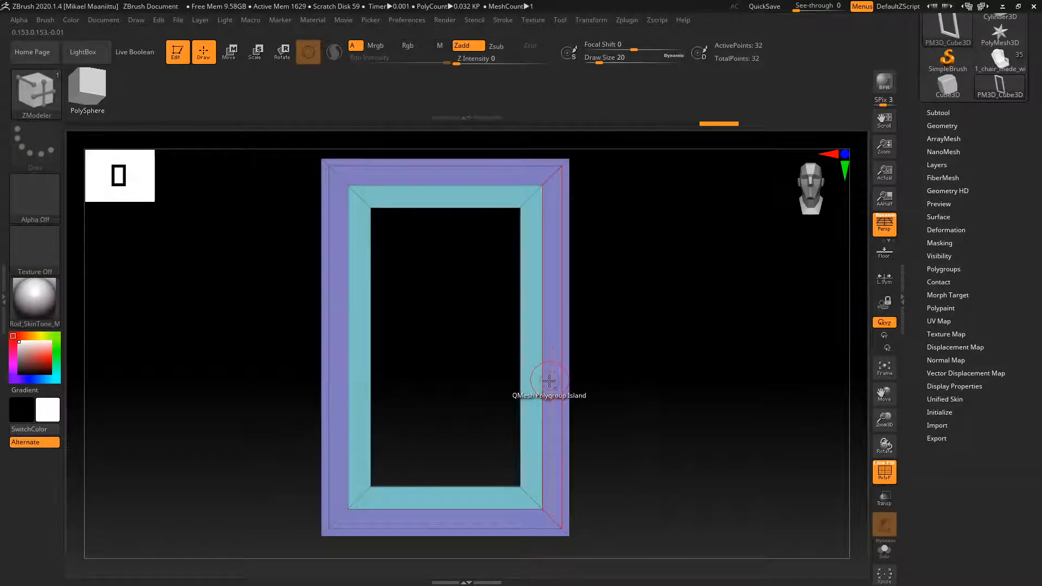
click(552, 382)
click(497, 525)
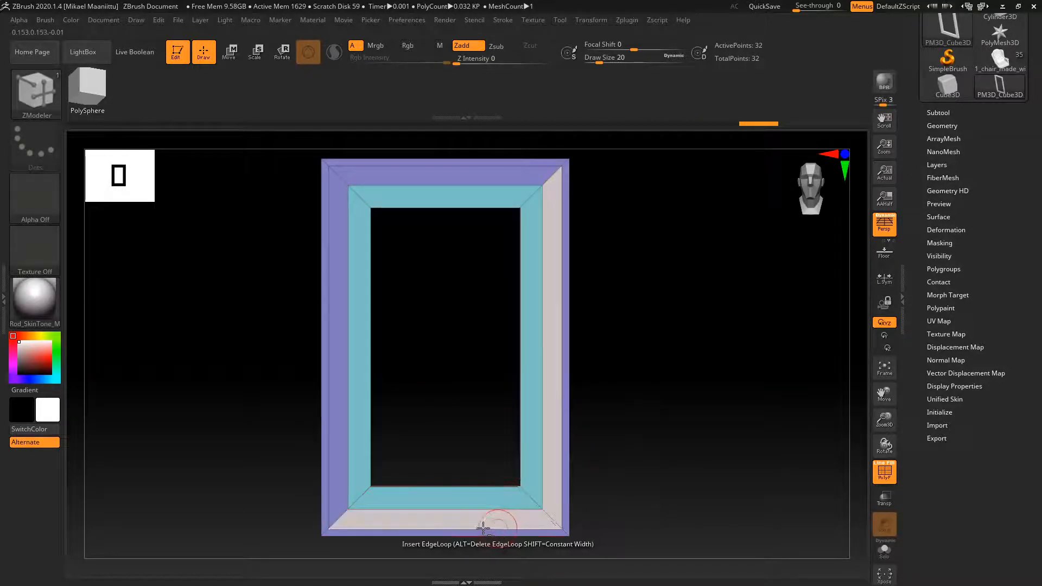
click(336, 470)
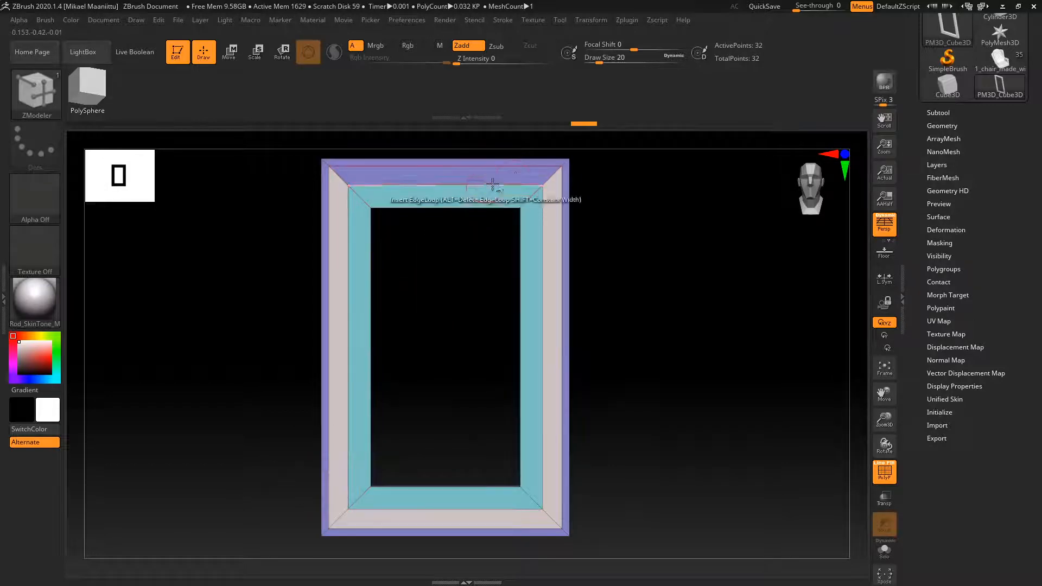
click(513, 178)
drag(702, 372, 664, 383)
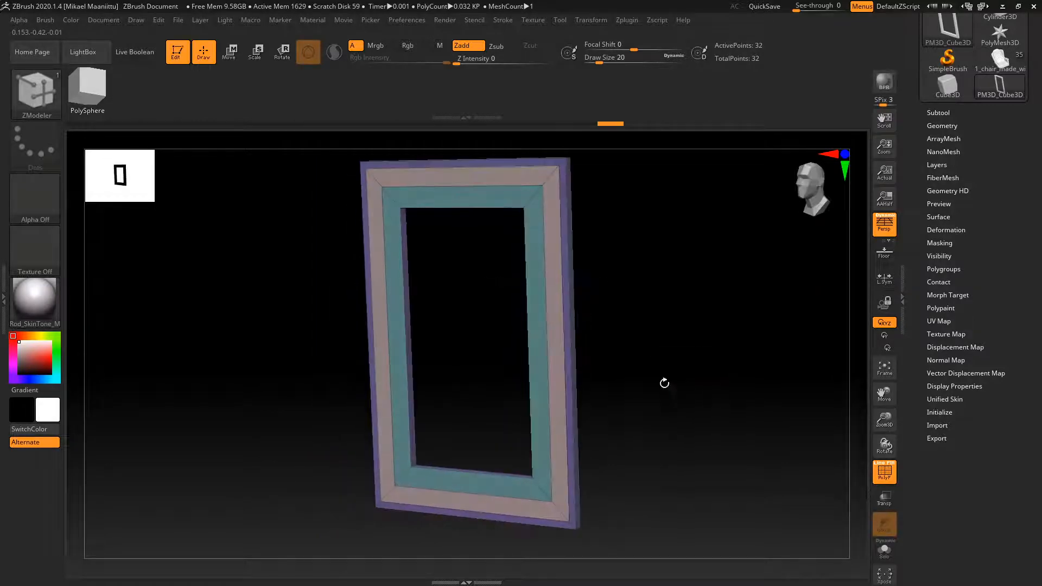
click(552, 353)
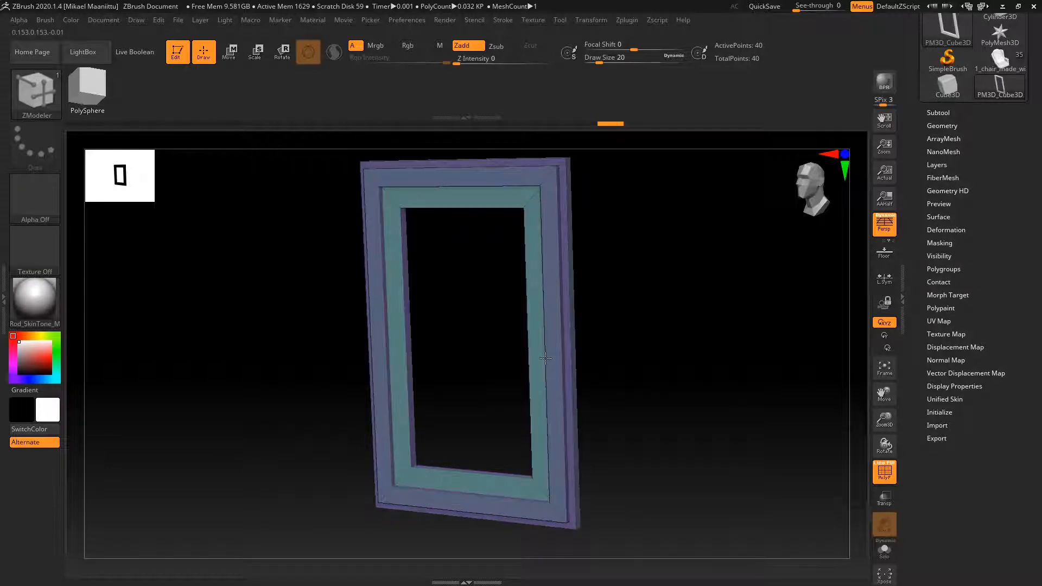
Set the edge action to Bevel with EdgeLoop Complete and a single row, and bevel the loop between inner ring and raised border.
shift+drag(658, 372, 621, 347)
key(space)
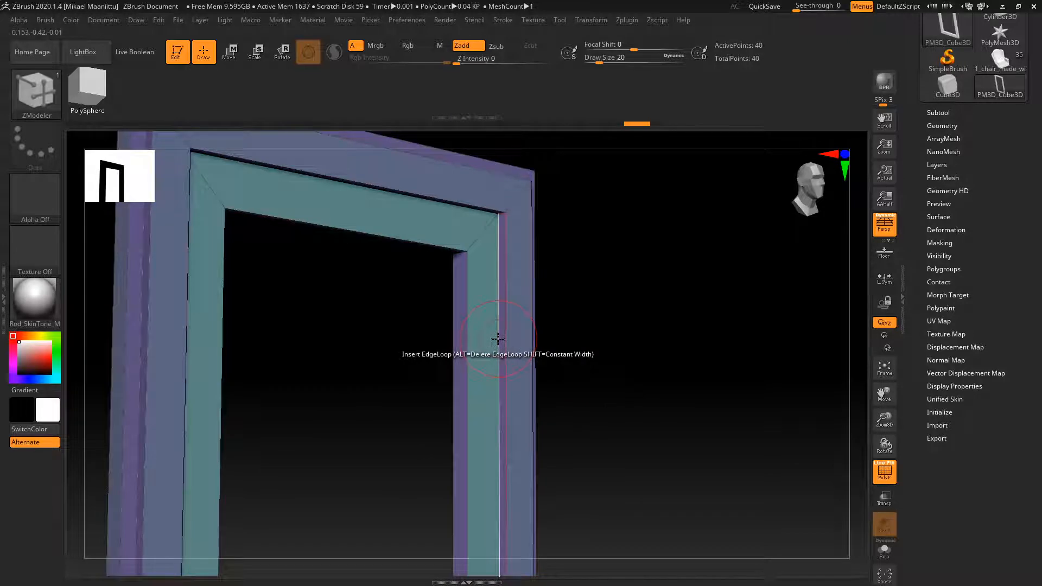
key(space)
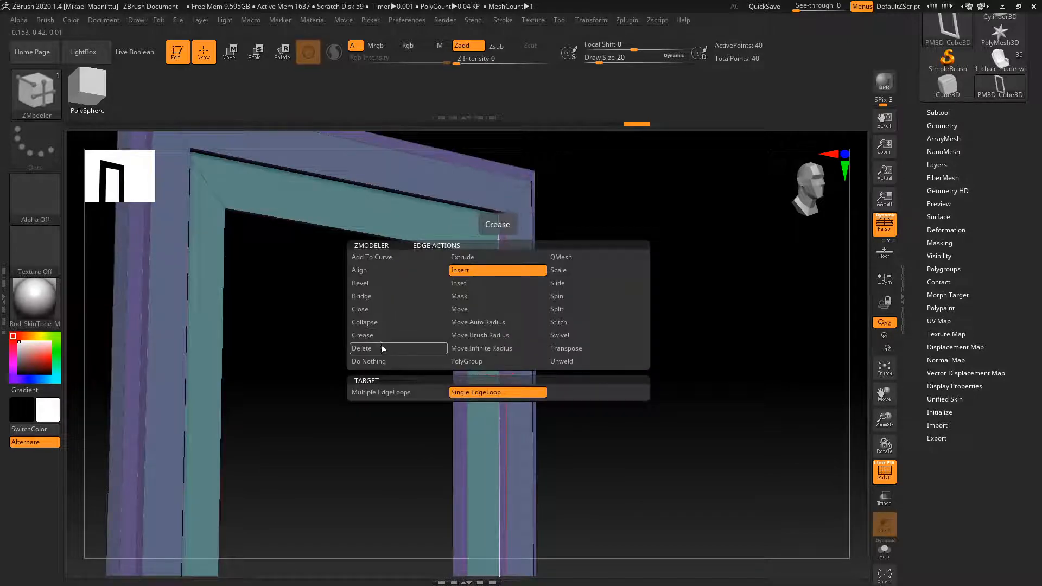
click(379, 284)
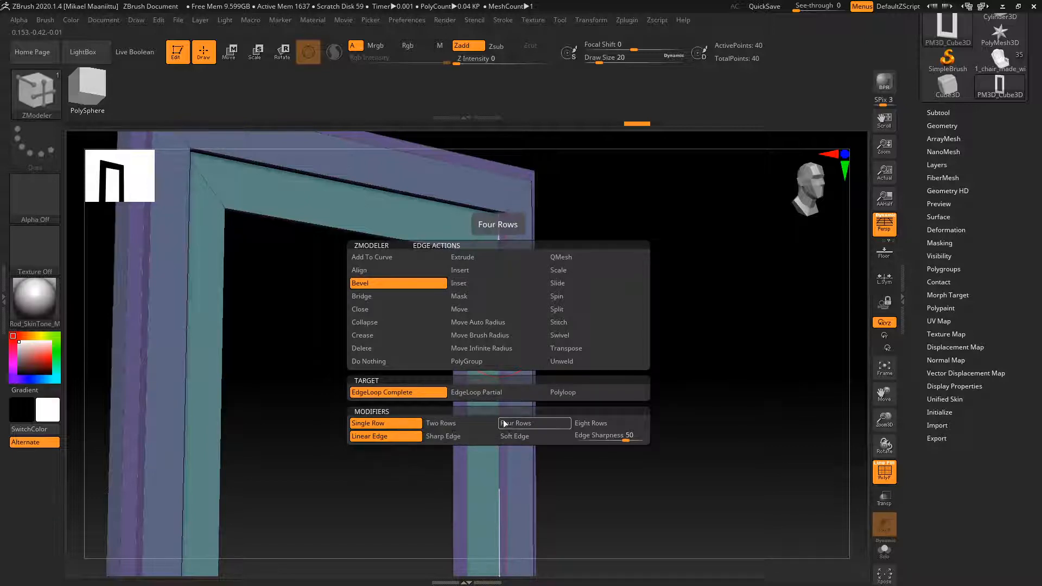
drag(500, 361, 519, 360)
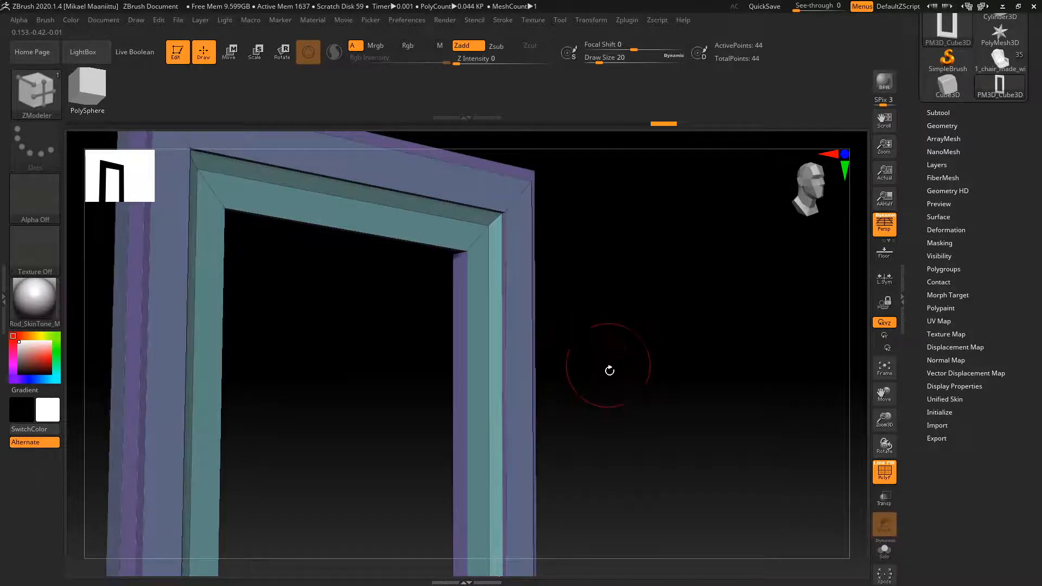
Bevel the complete outer front edge loop of the raised border.
drag(631, 372, 543, 260)
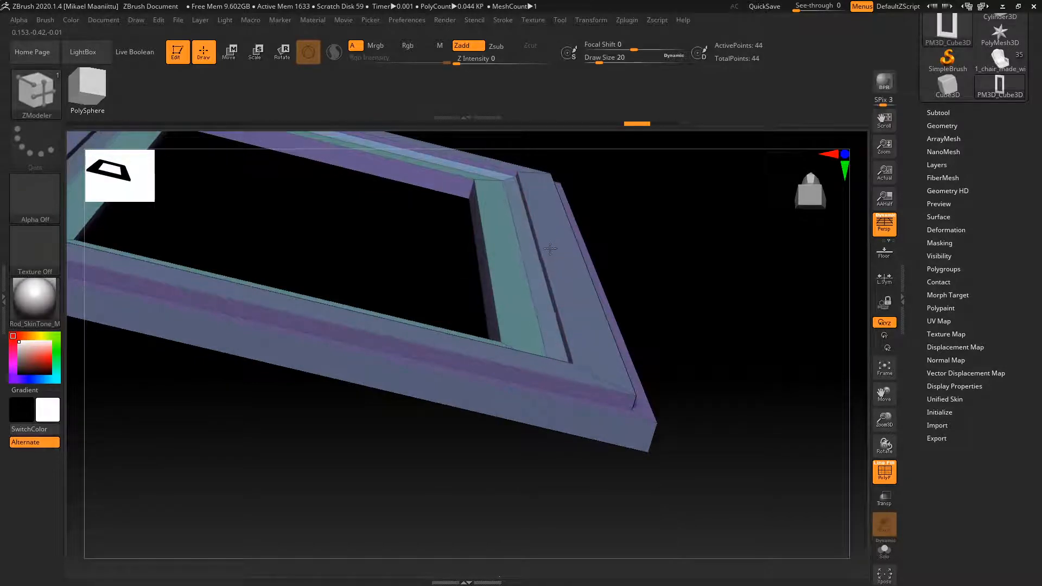
drag(646, 288, 651, 242)
drag(515, 242, 506, 235)
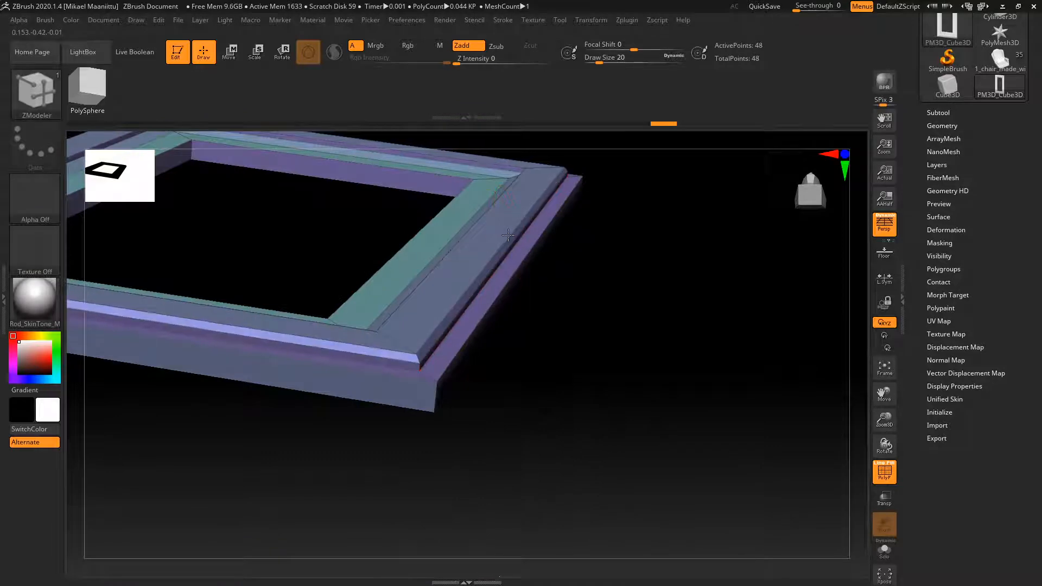
drag(573, 365, 681, 347)
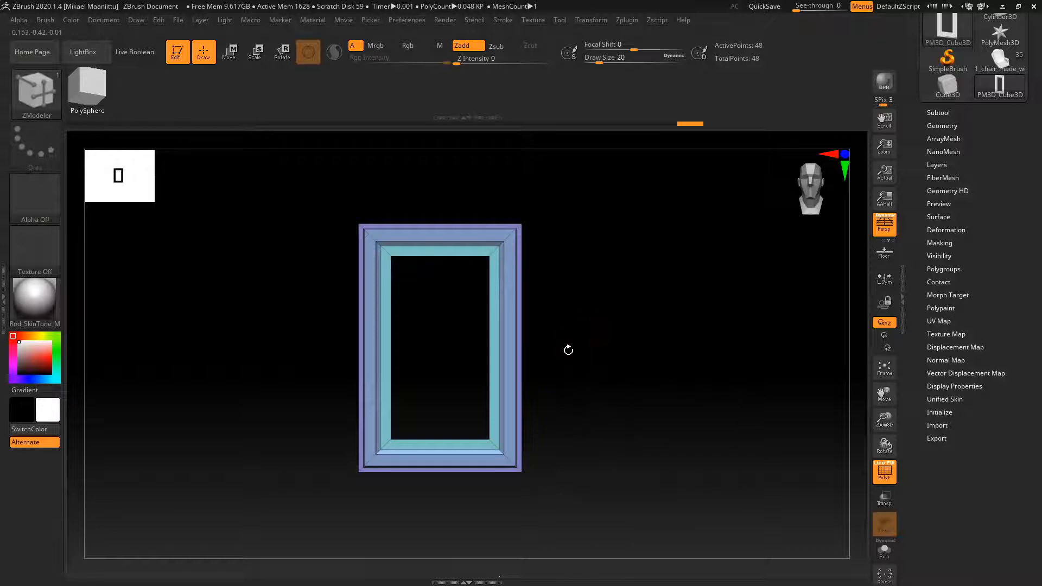
Set the point action to Bridge with Two Points and connect opposite corner points diagonally across the raised border's top face.
drag(569, 350, 582, 267)
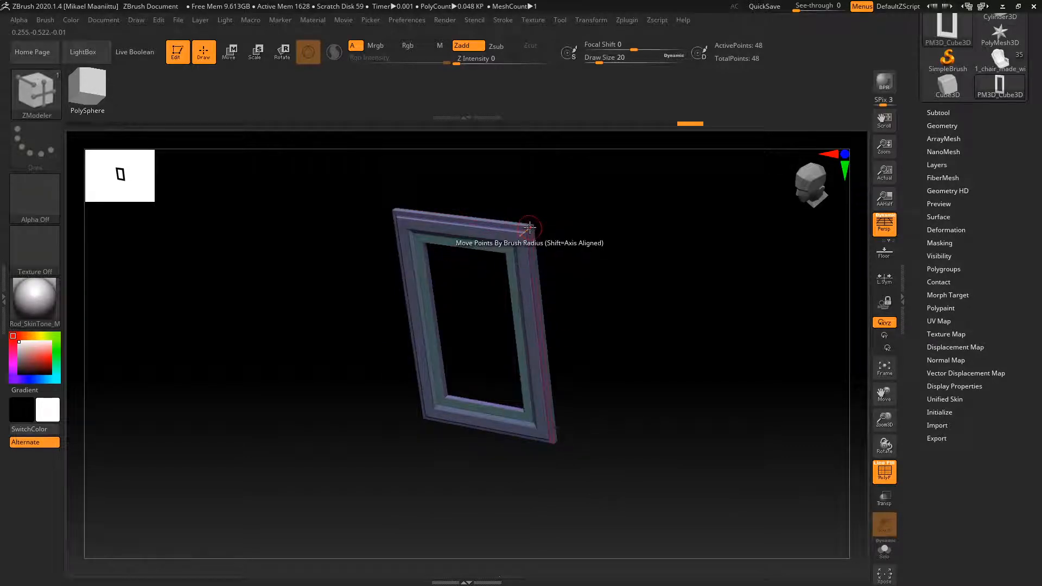
right_click(528, 227)
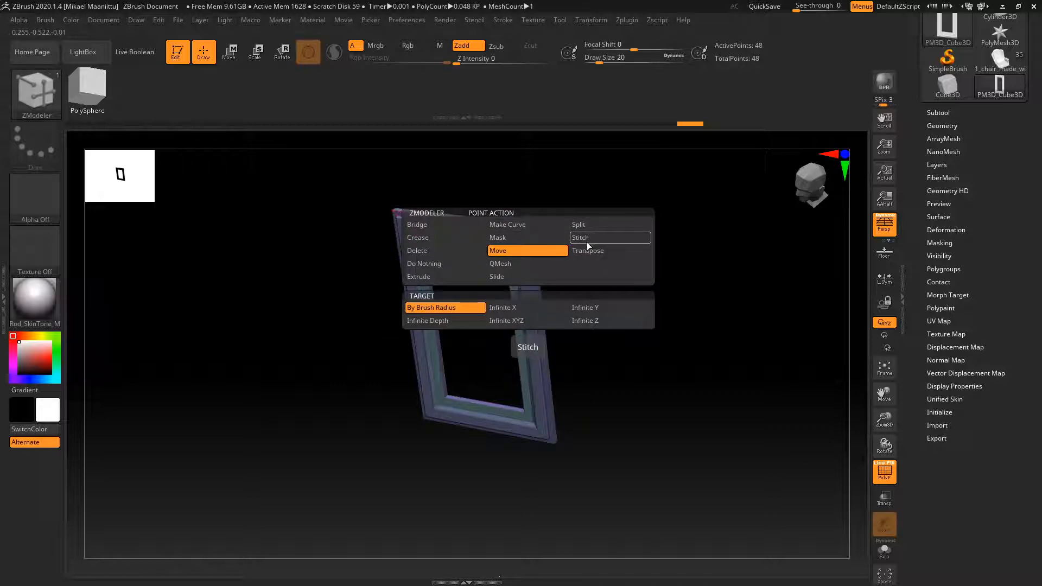
click(435, 225)
click(508, 312)
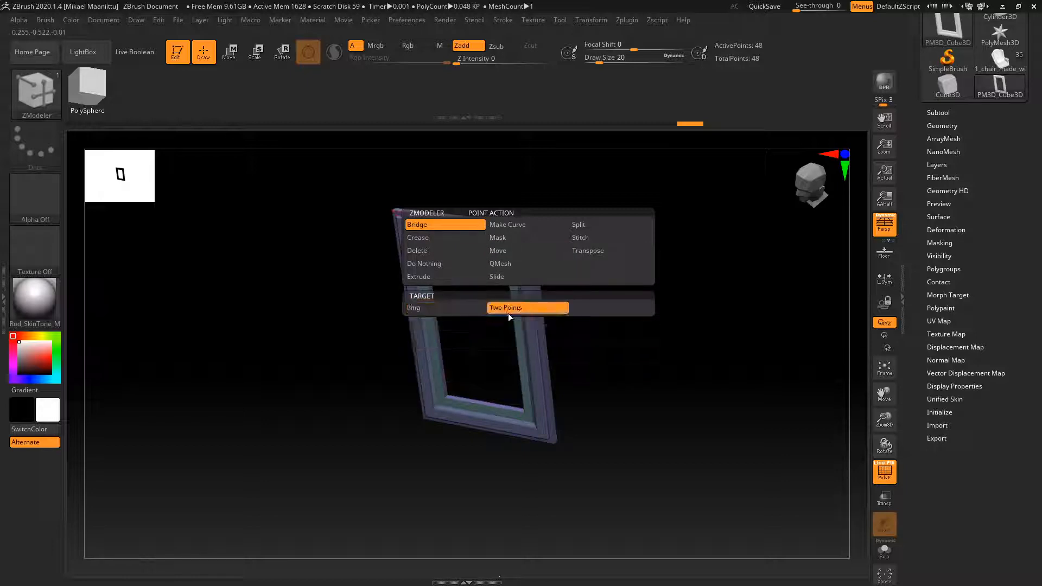
shift+drag(621, 342, 614, 319)
alt+drag(605, 278, 625, 494)
alt+drag(676, 242, 799, 348)
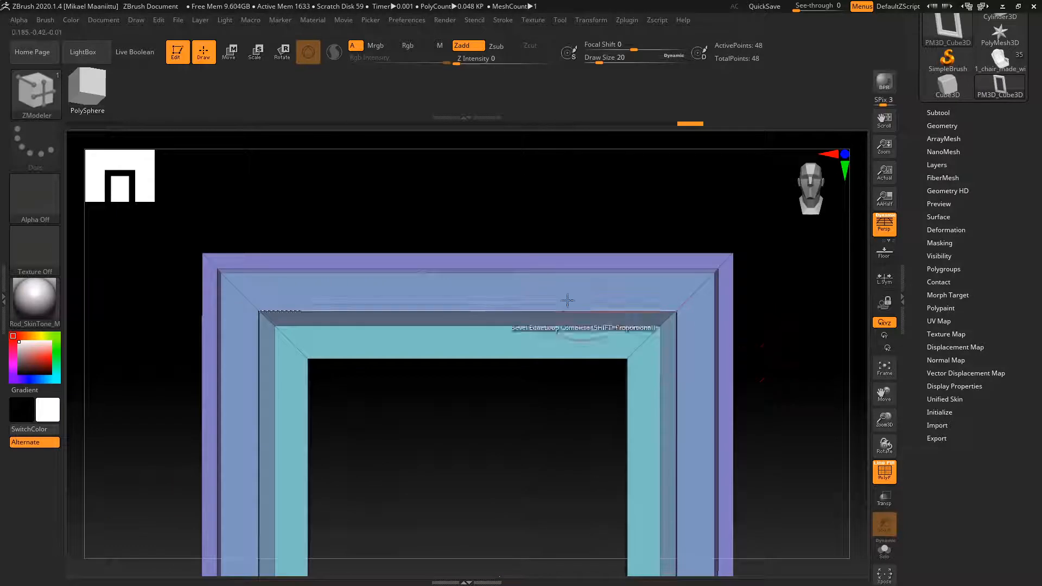
click(258, 310)
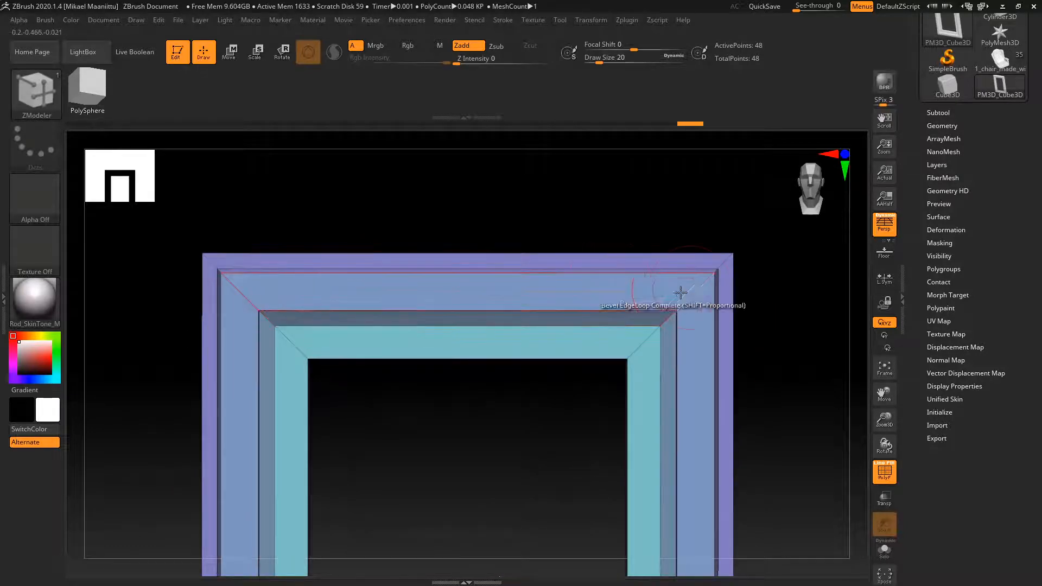
click(714, 276)
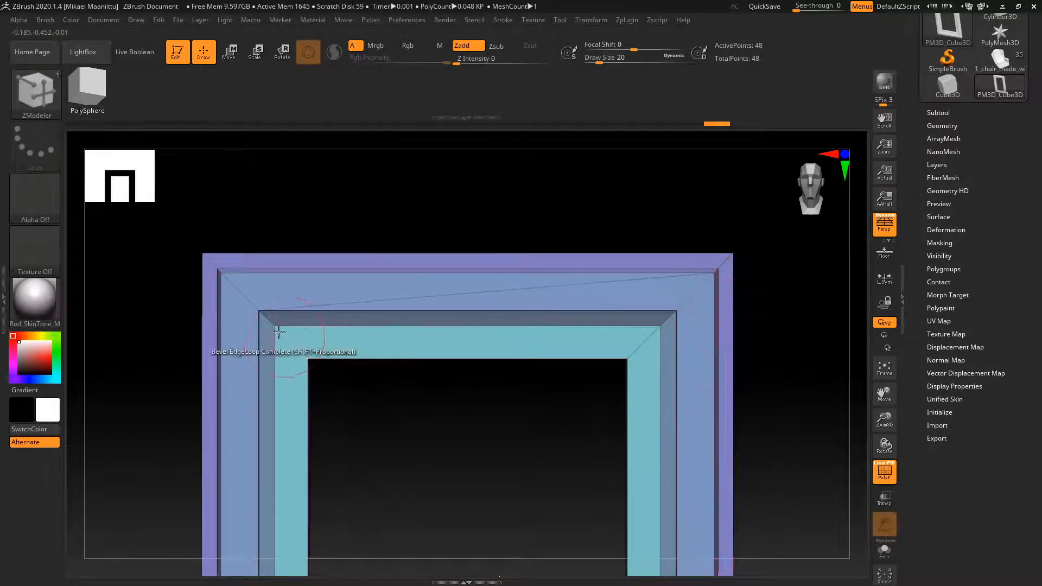
drag(796, 357, 792, 319)
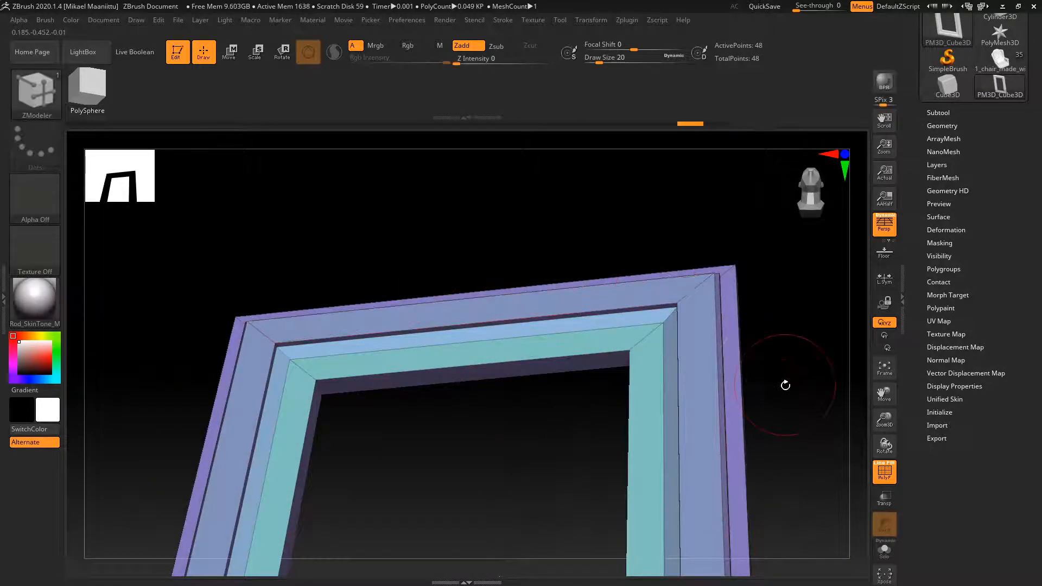
mouse_move(787, 383)
shift+mouse_down()
mouse_move(781, 391)
mouse_move(767, 337)
mouse_move(610, 278)
shift+mouse_up()
drag(916, 152, 916, 290)
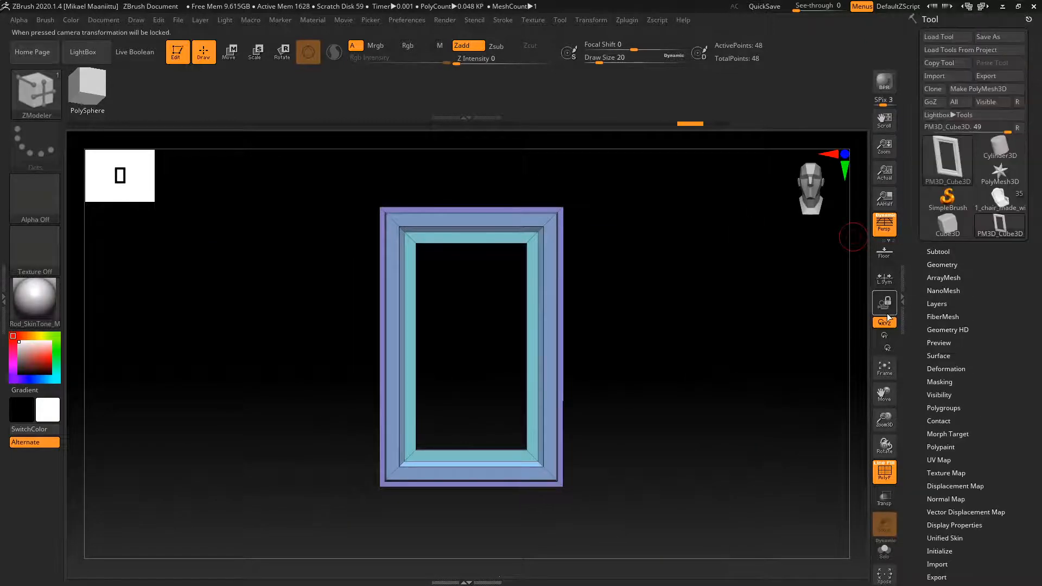
Load the Plane3D primitive as the active tool and convert it to a PolyMesh3D.
click(947, 159)
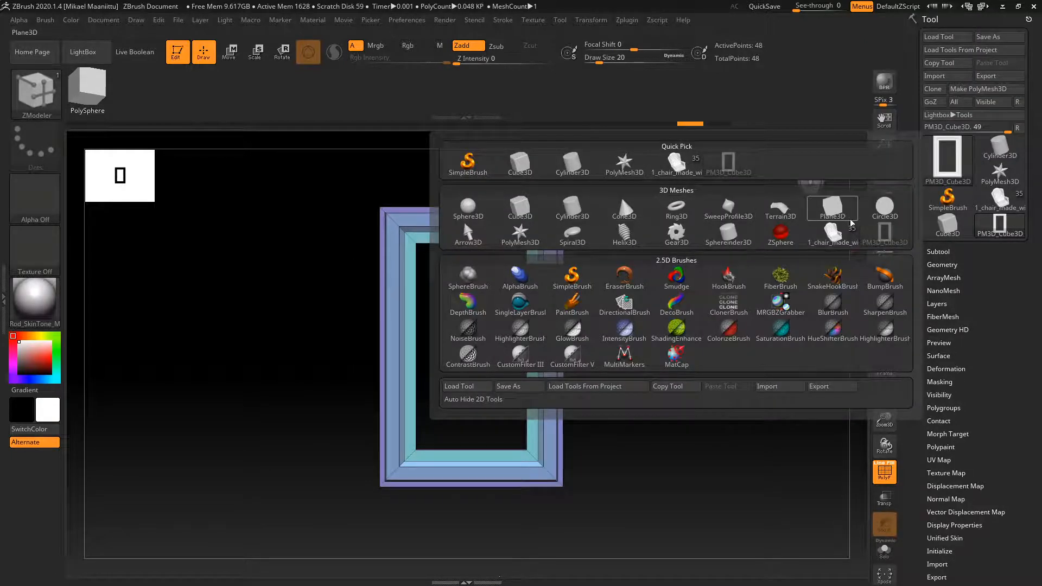
click(837, 213)
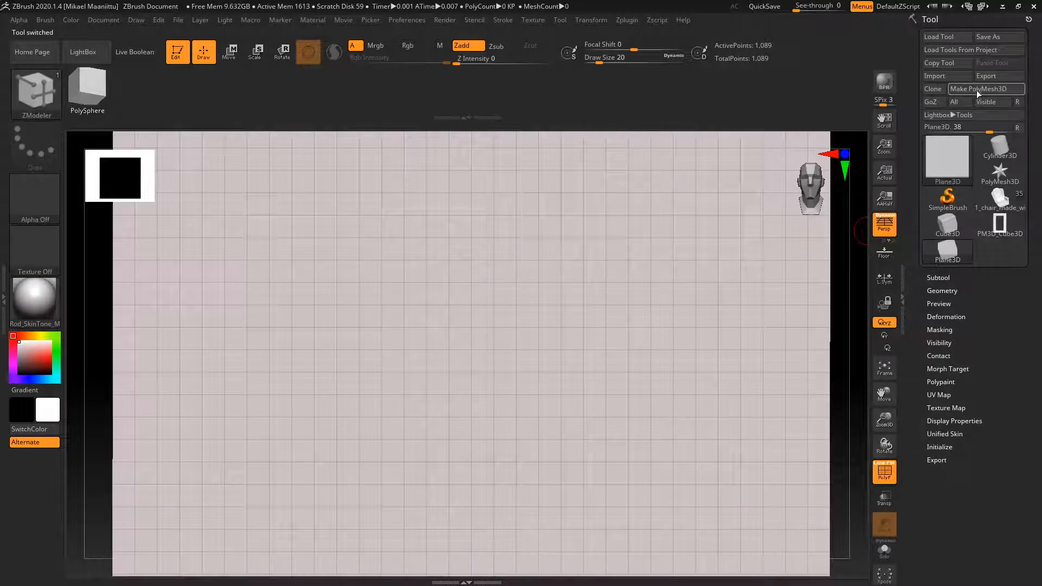
click(976, 90)
Return to the picture-frame tool and append PM3D_Plane3D to it as a subtool.
click(1000, 225)
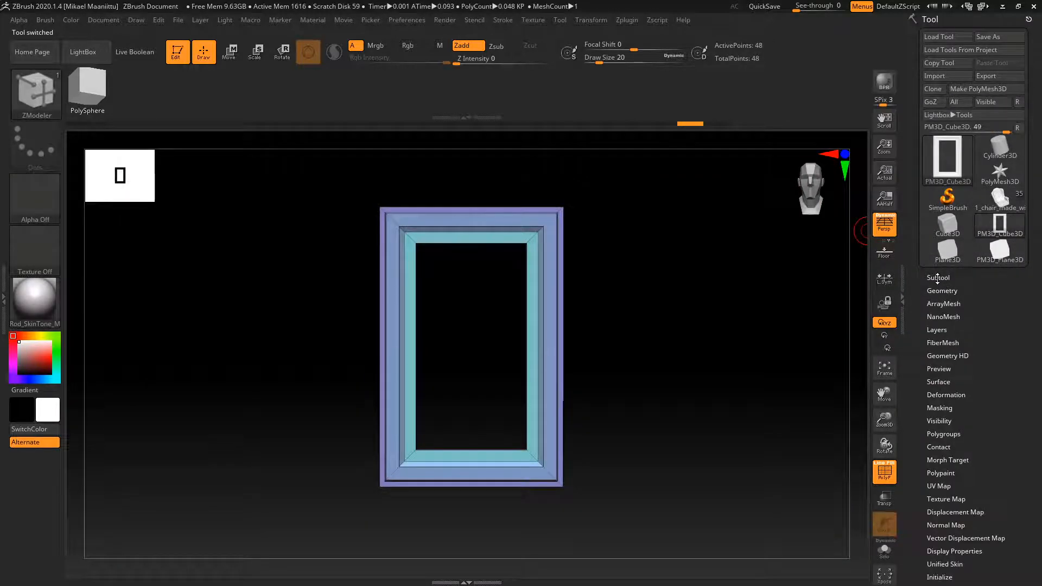
click(938, 279)
click(988, 319)
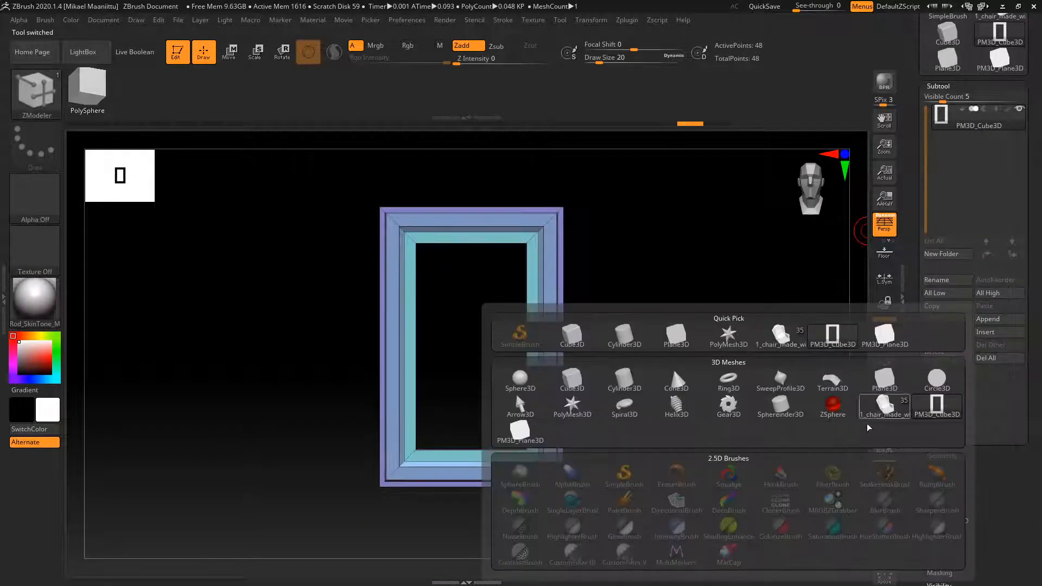
click(520, 431)
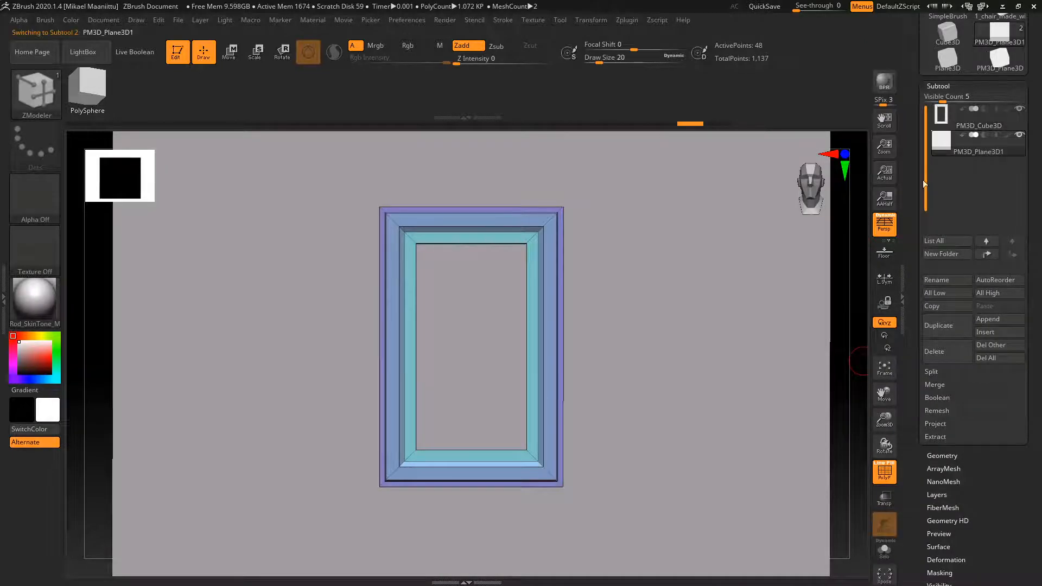
Select the plane subtool and scale it in width and height until it fills the frame's opening.
drag(885, 420, 841, 375)
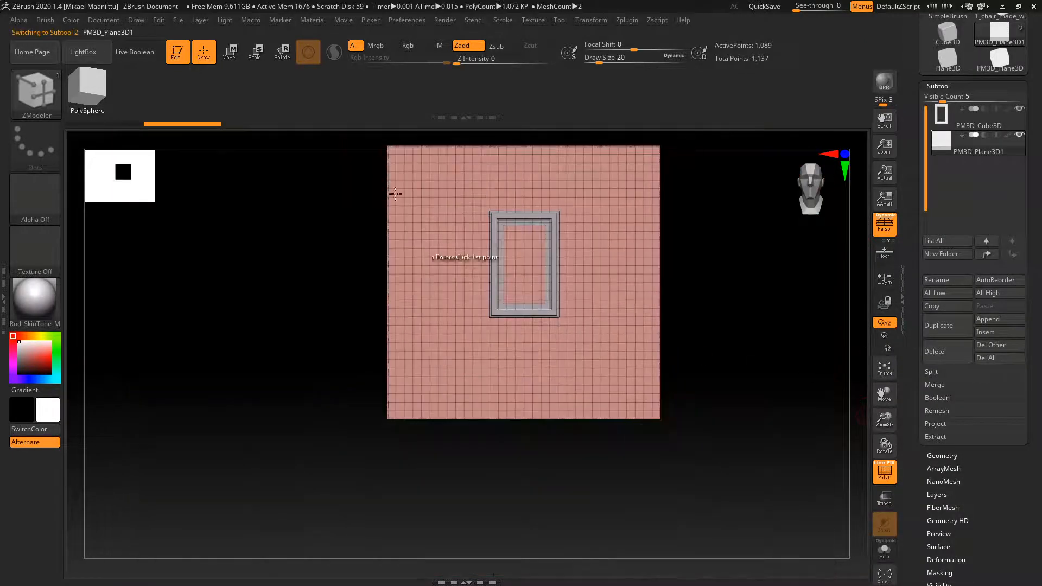
click(252, 53)
drag(490, 281, 513, 282)
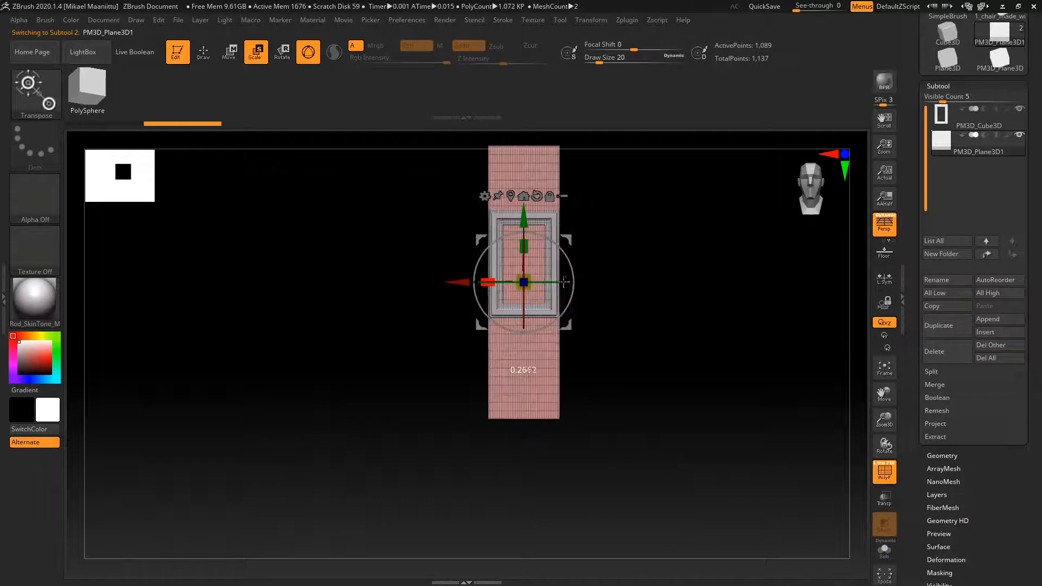
drag(524, 247, 523, 292)
drag(527, 227, 530, 210)
alt+drag(628, 285, 620, 457)
alt+drag(687, 274, 644, 323)
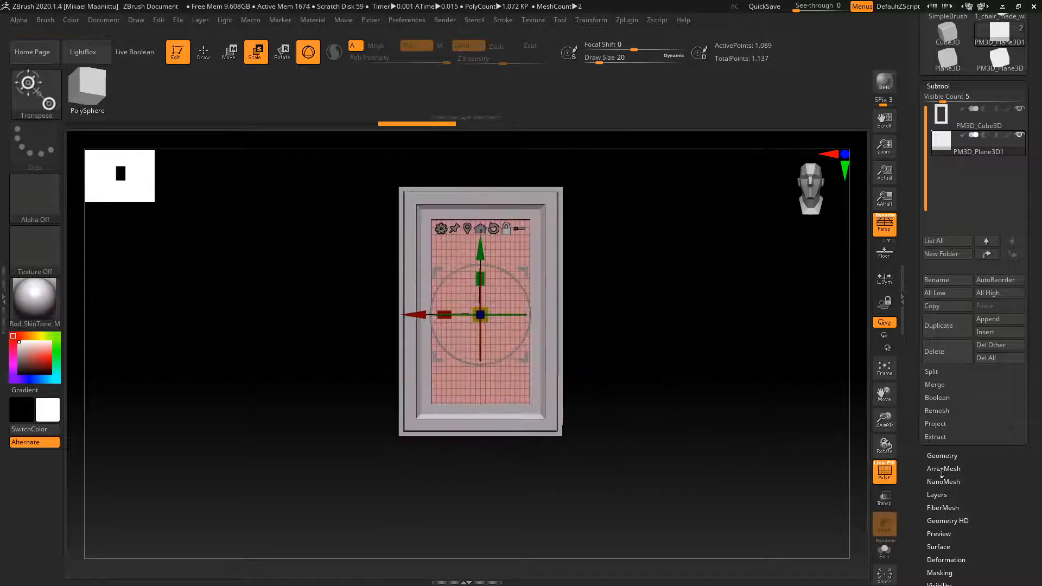
Divide the plane's geometry up to subdivision level 6.
drag(924, 460, 917, 561)
click(938, 450)
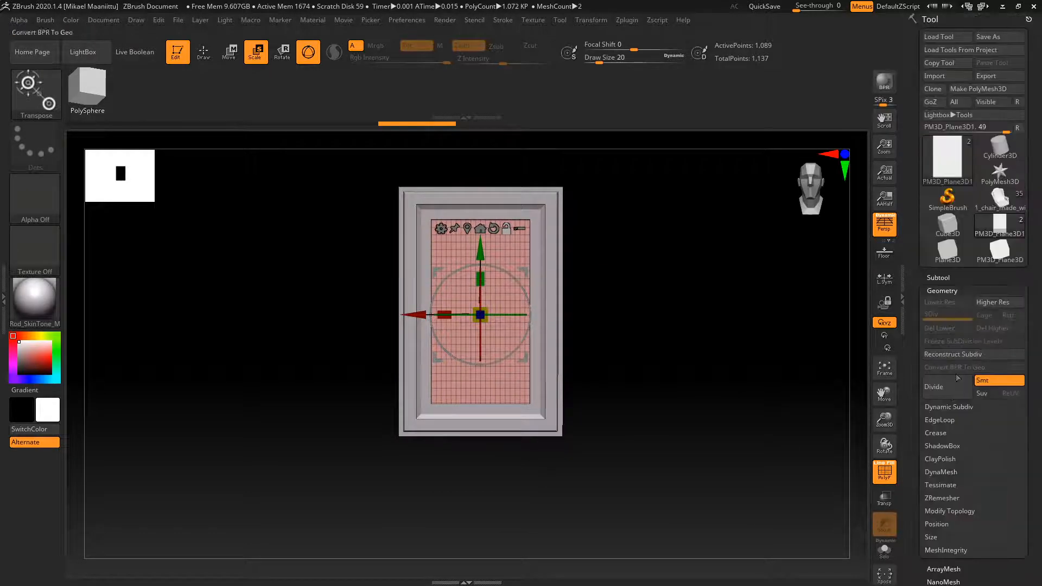
click(940, 389)
click(940, 389)
click(941, 389)
click(941, 389)
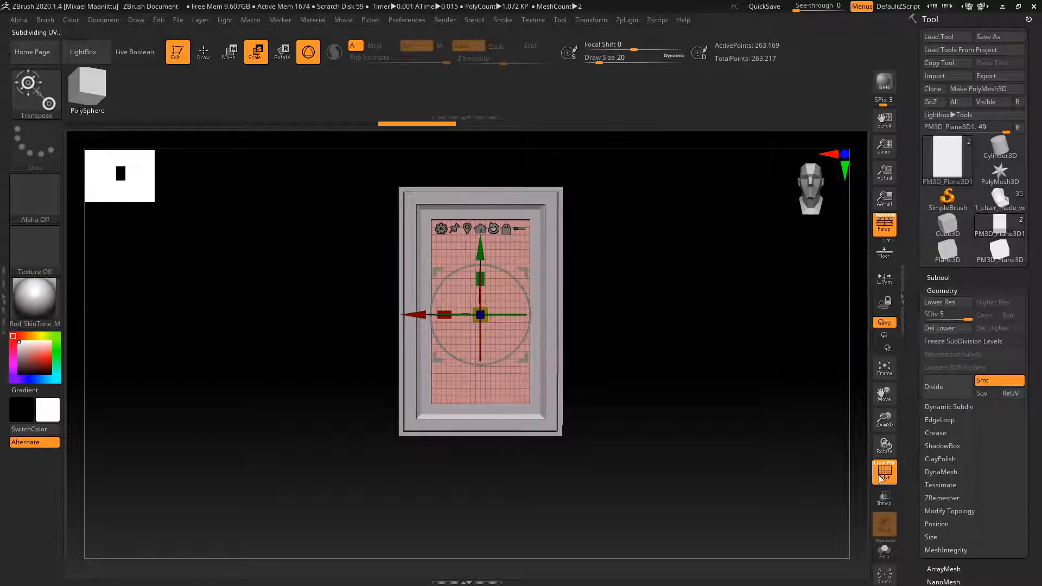
click(940, 395)
Return to Draw mode with the Standard brush at draw size 12 and turn off the PolyFrame display.
key(q)
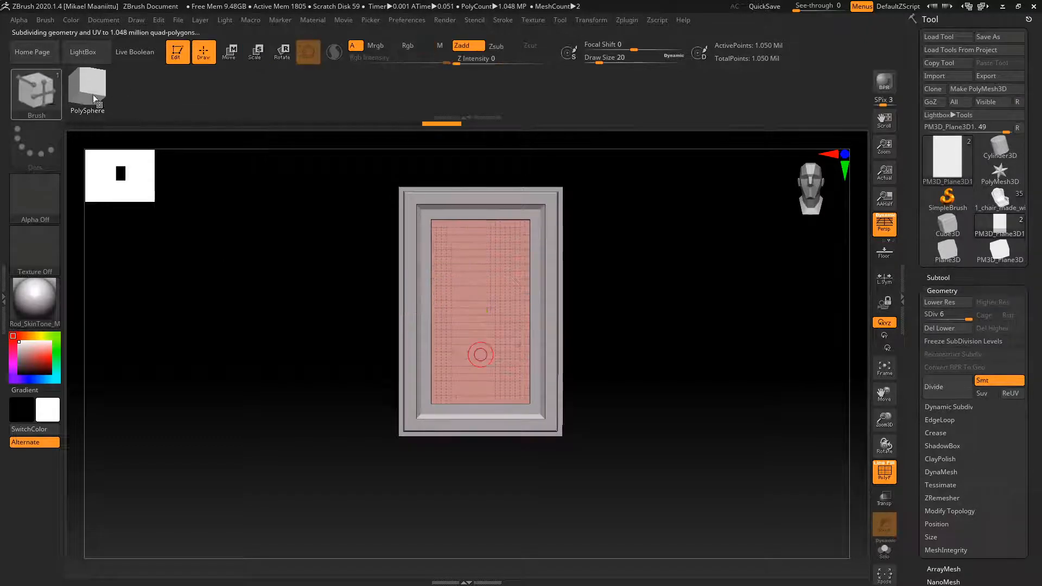
drag(607, 58, 600, 58)
click(36, 92)
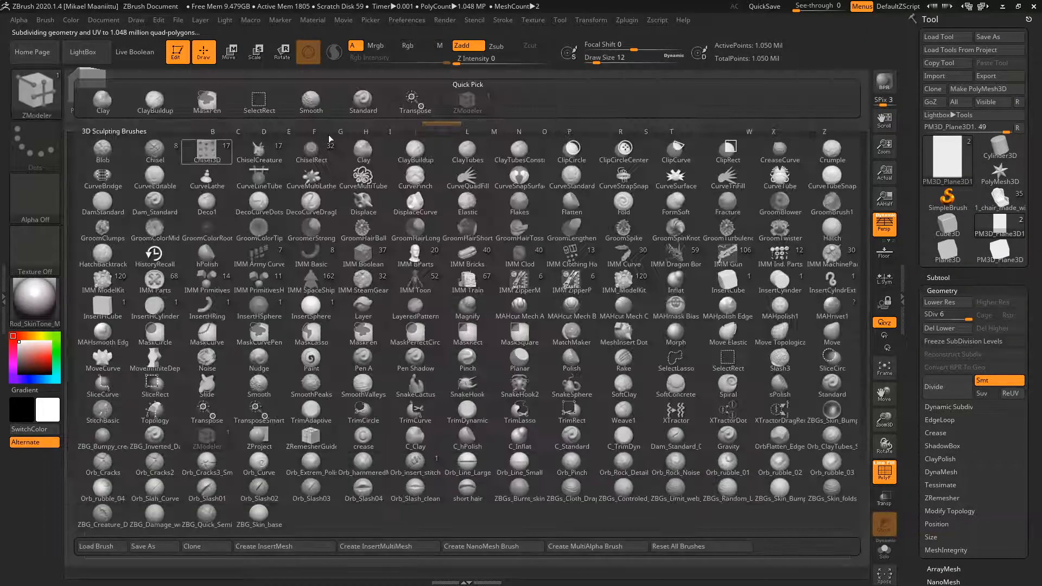
click(362, 102)
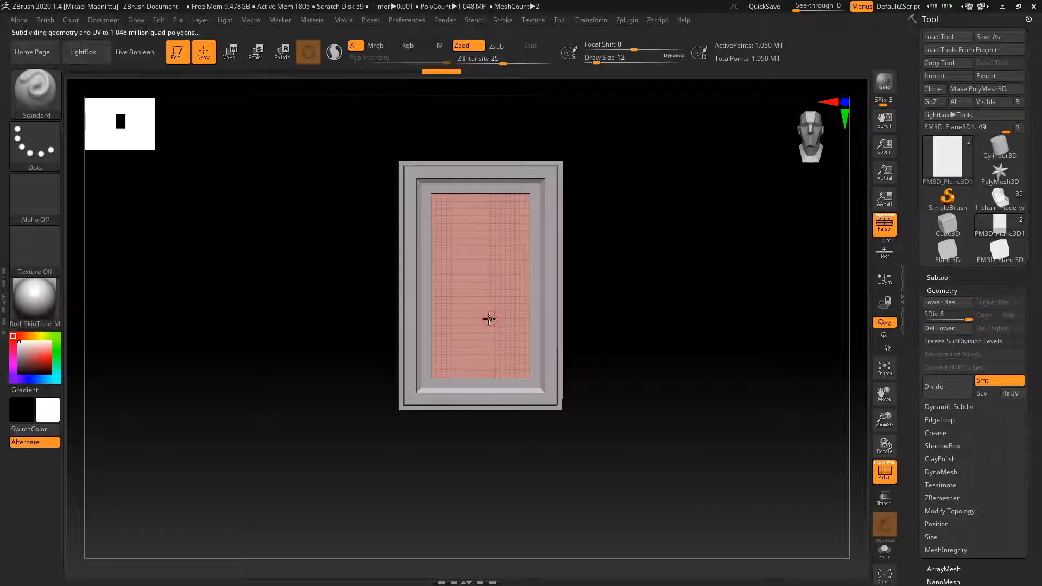
key(ctrl)
key(shift+f)
key(ctrl)
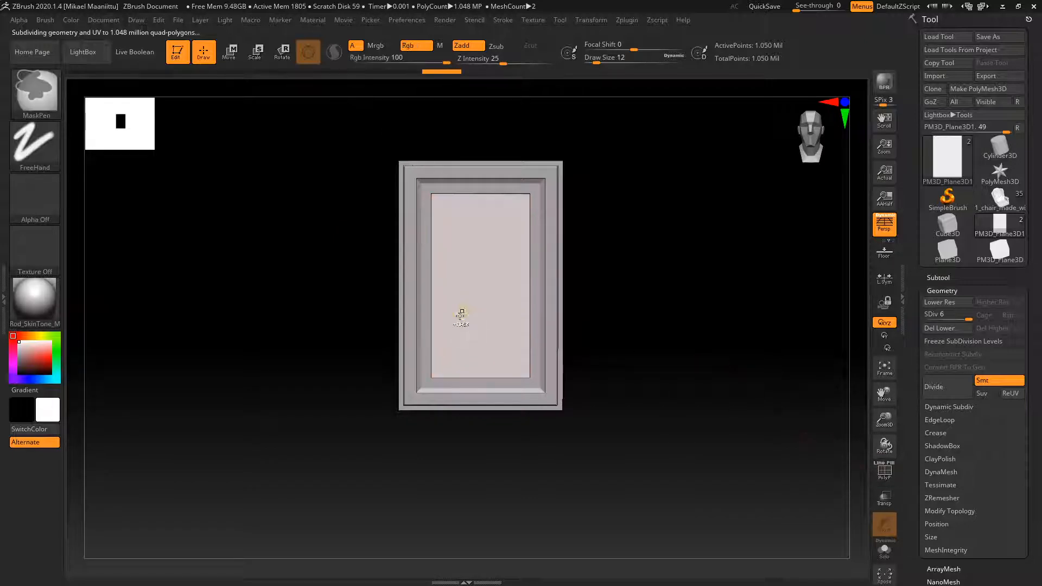
Set the draw size to 7 and mask a simple landscape on the plane with trees, a curved hill and a sun with rays.
click(594, 61)
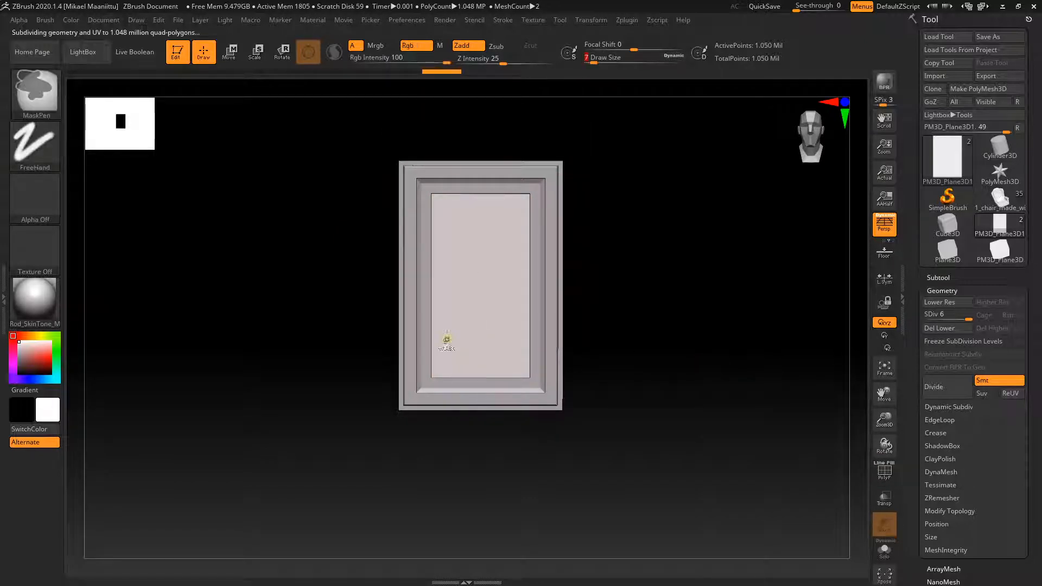
mouse_move(435, 344)
ctrl+mouse_down()
mouse_move(454, 333)
mouse_move(458, 296)
ctrl+mouse_up()
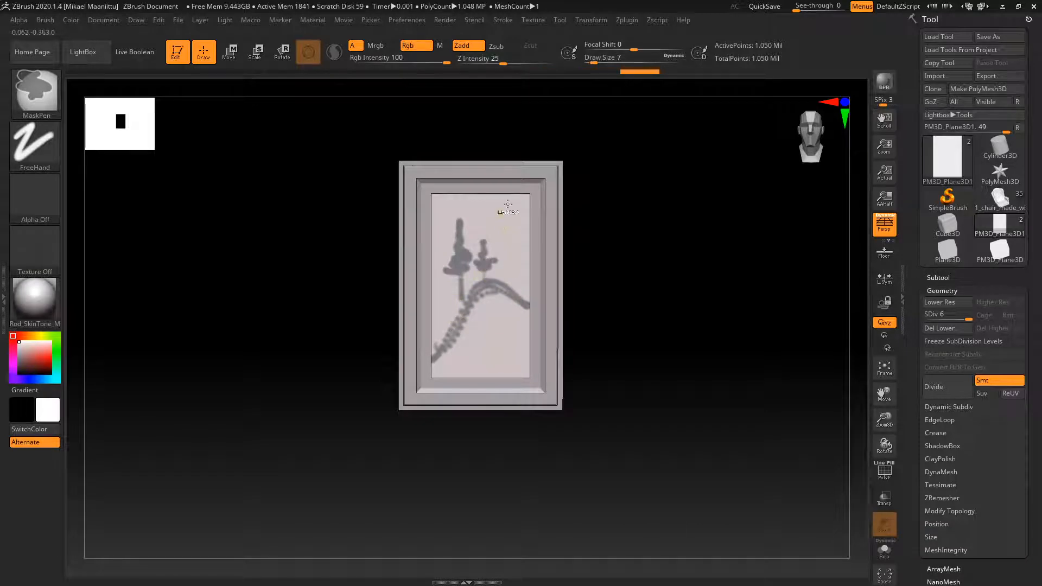
ctrl+drag(453, 183, 492, 284)
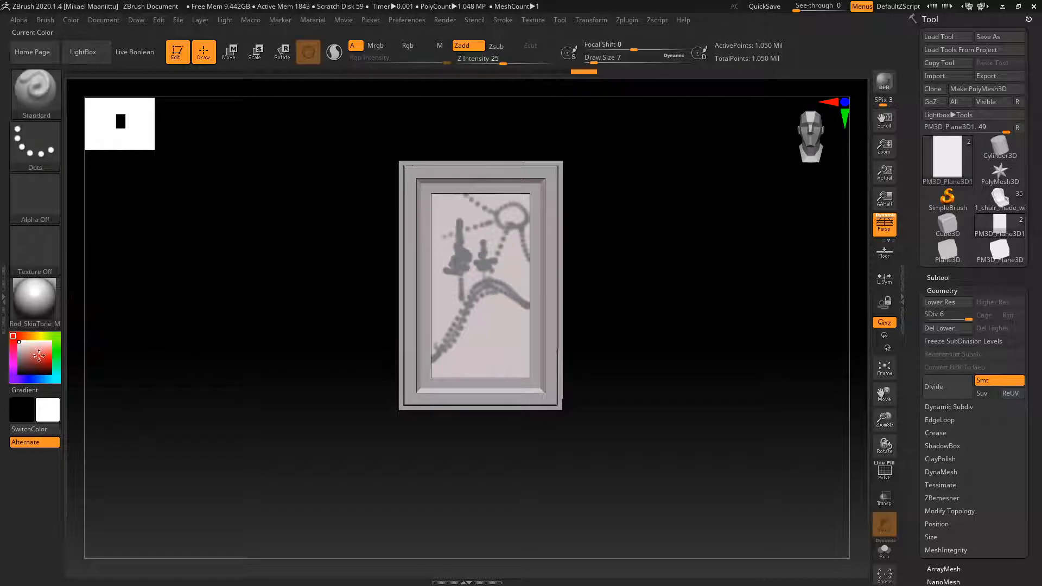
Pick a green color and fill the unmasked background of the plane with it.
click(57, 364)
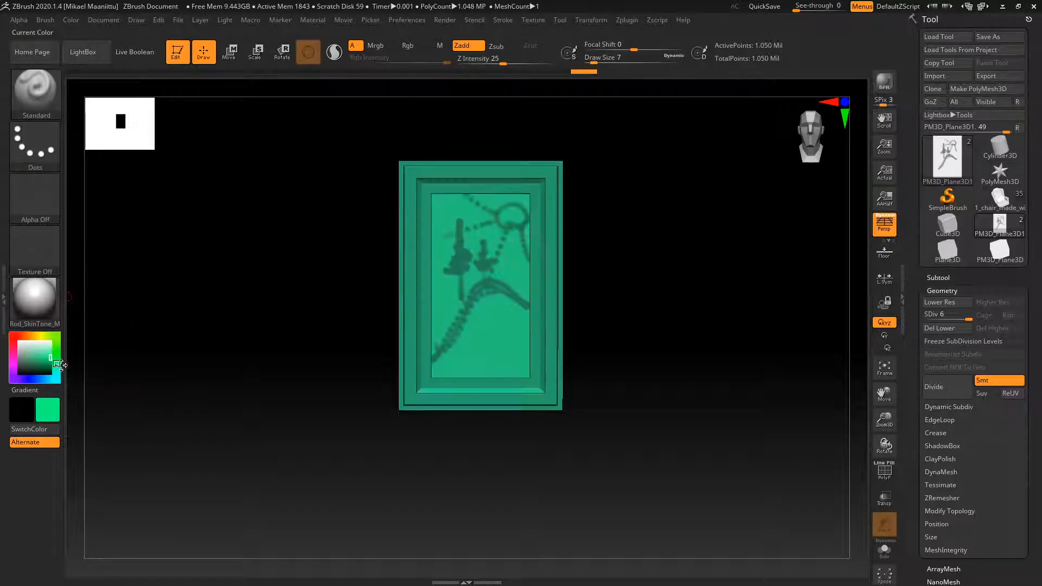
click(79, 20)
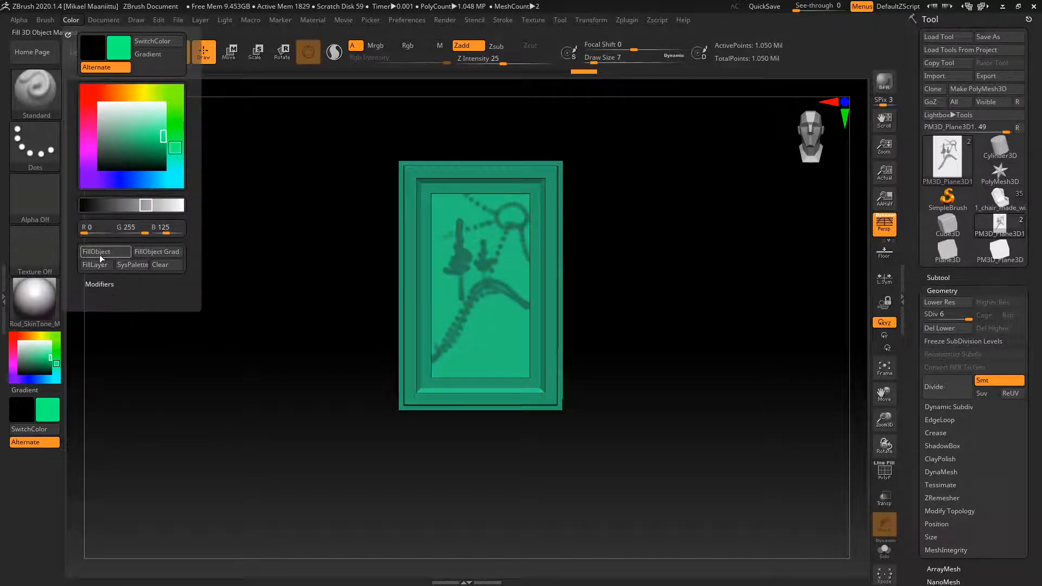
click(99, 255)
Invert the mask, fill the drawn landscape lines with yellow, and clear the mask.
click(39, 336)
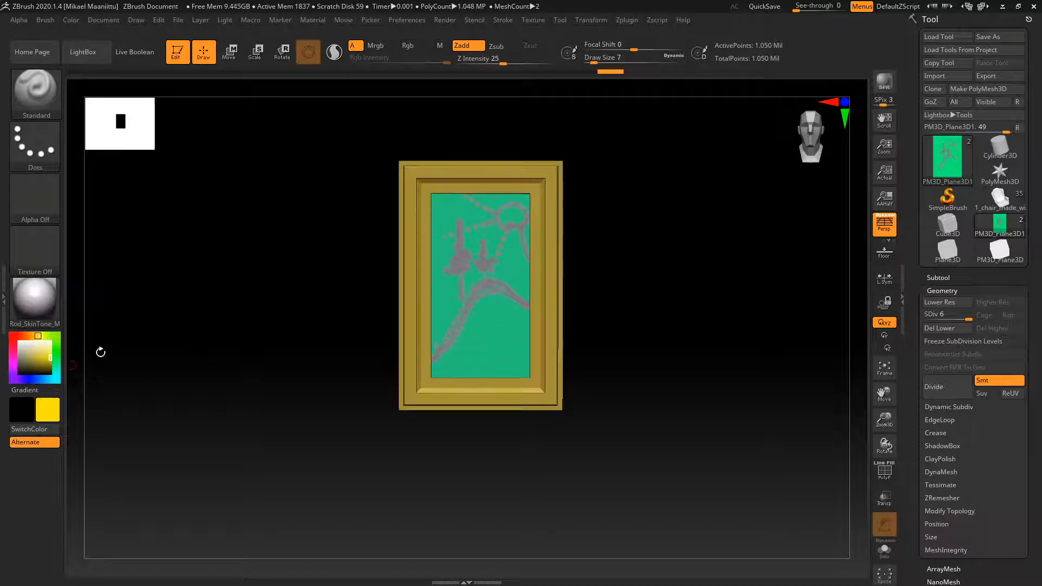
ctrl+drag(206, 285, 230, 319)
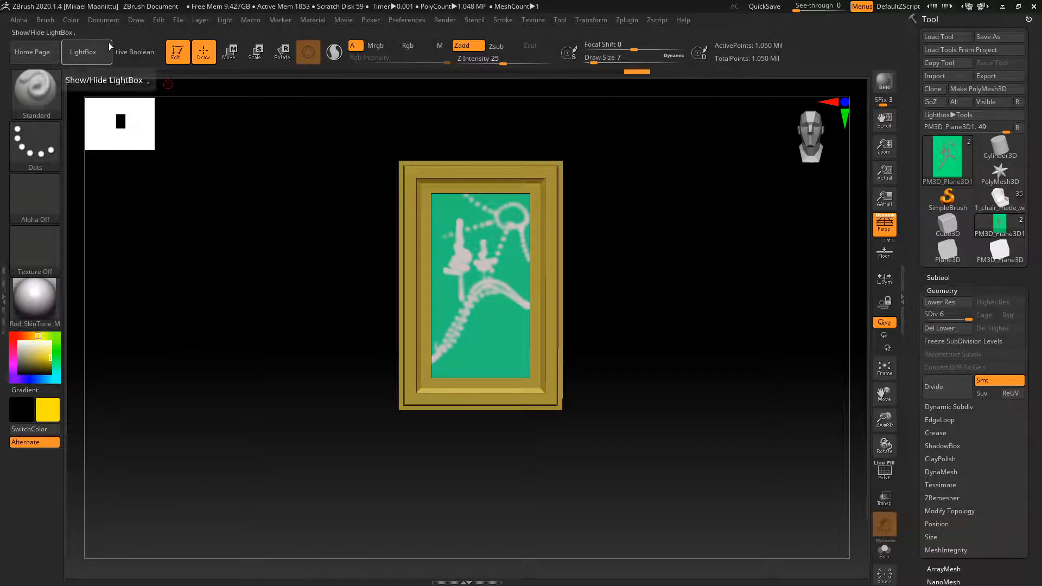
key(ctrl+z)
ctrl+click(196, 262)
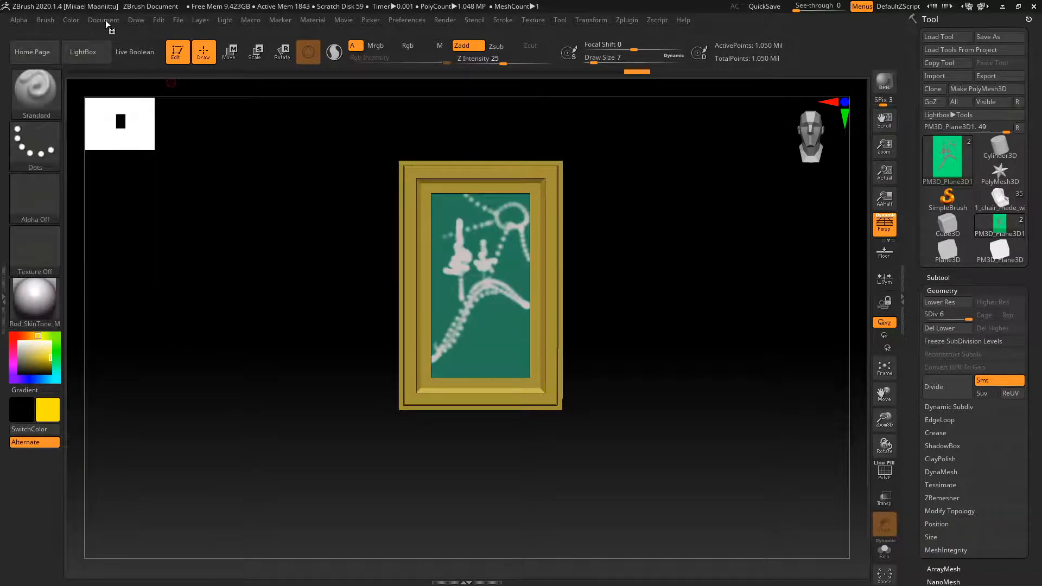
click(71, 20)
click(100, 254)
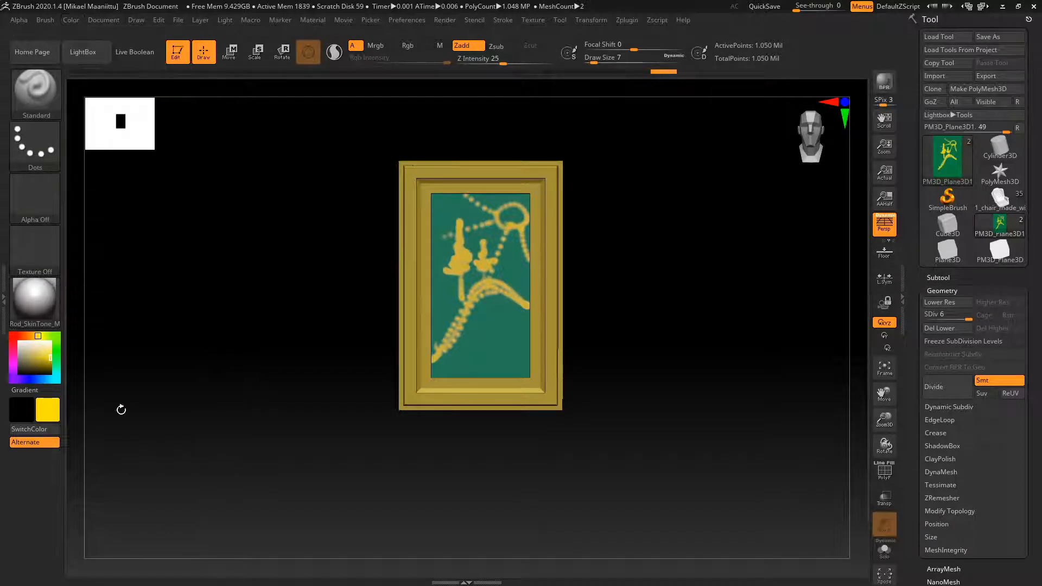
ctrl+drag(321, 381, 340, 407)
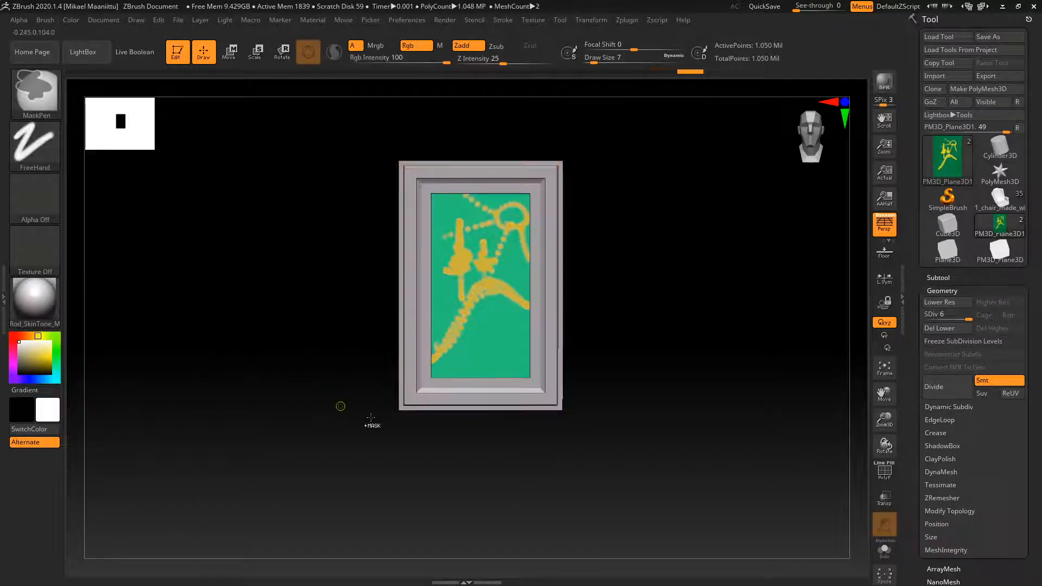
Merge the frame subtool down with the painted plane and turn on polypaint for the merged subtool.
drag(884, 422, 878, 401)
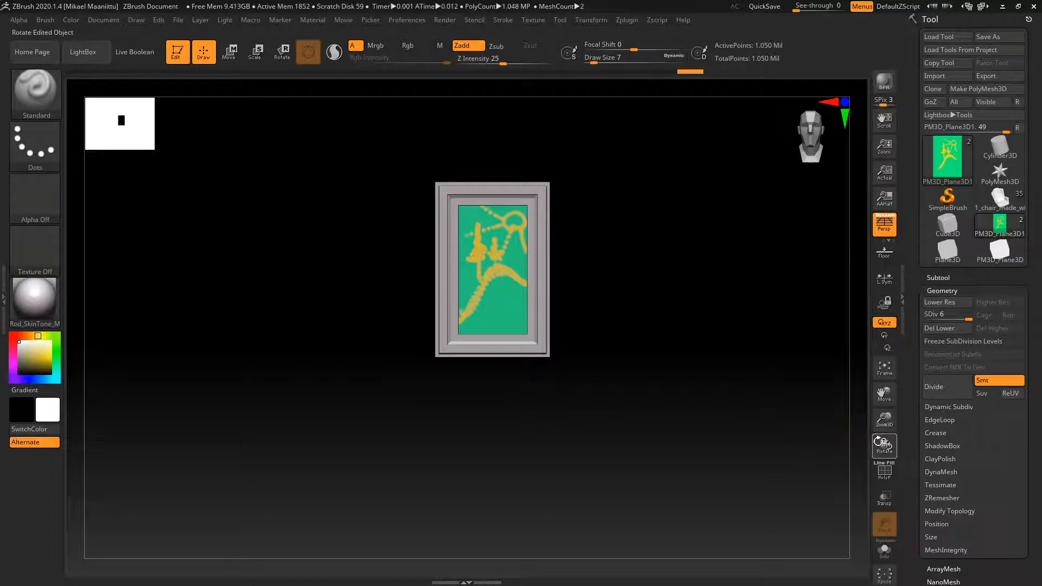
drag(881, 442, 873, 445)
alt+drag(684, 361, 665, 399)
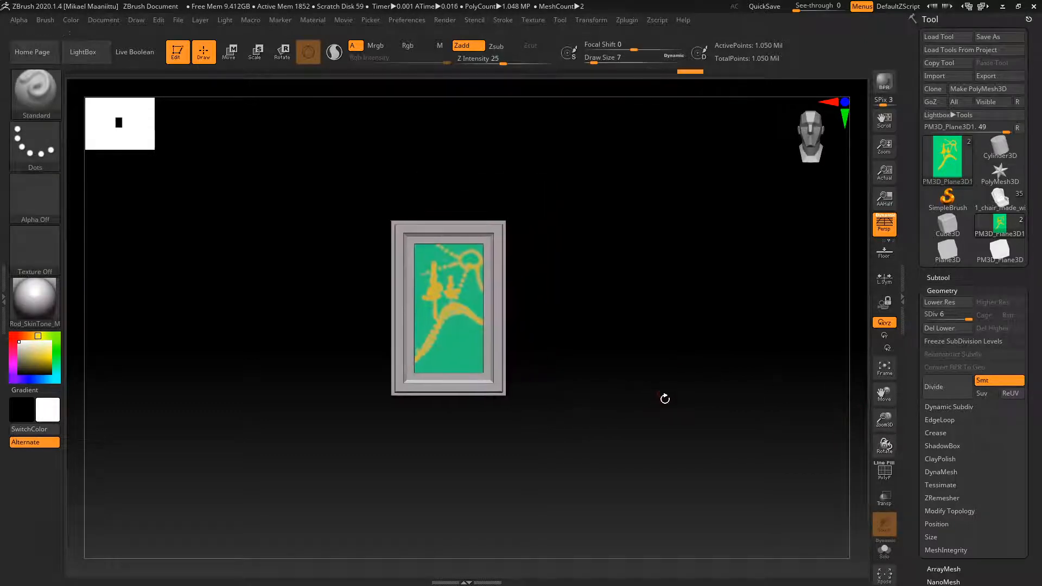
click(936, 277)
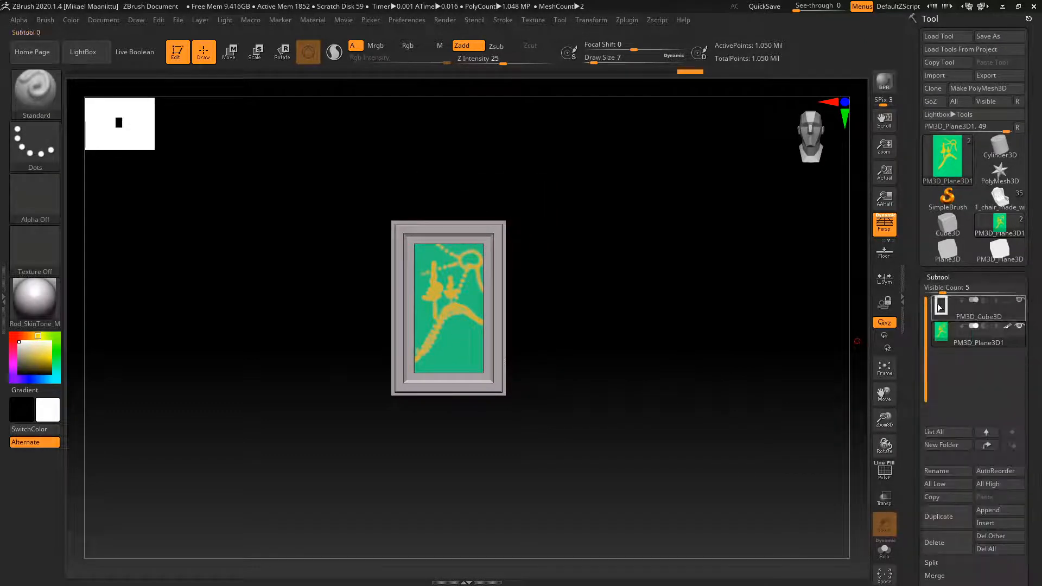
click(940, 305)
drag(917, 321, 918, 82)
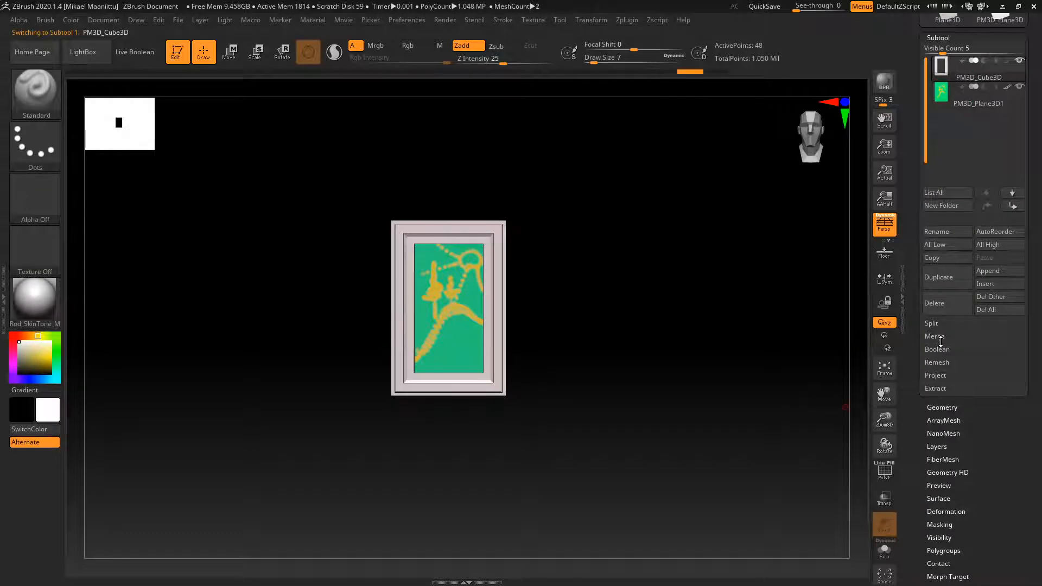
click(935, 337)
click(943, 348)
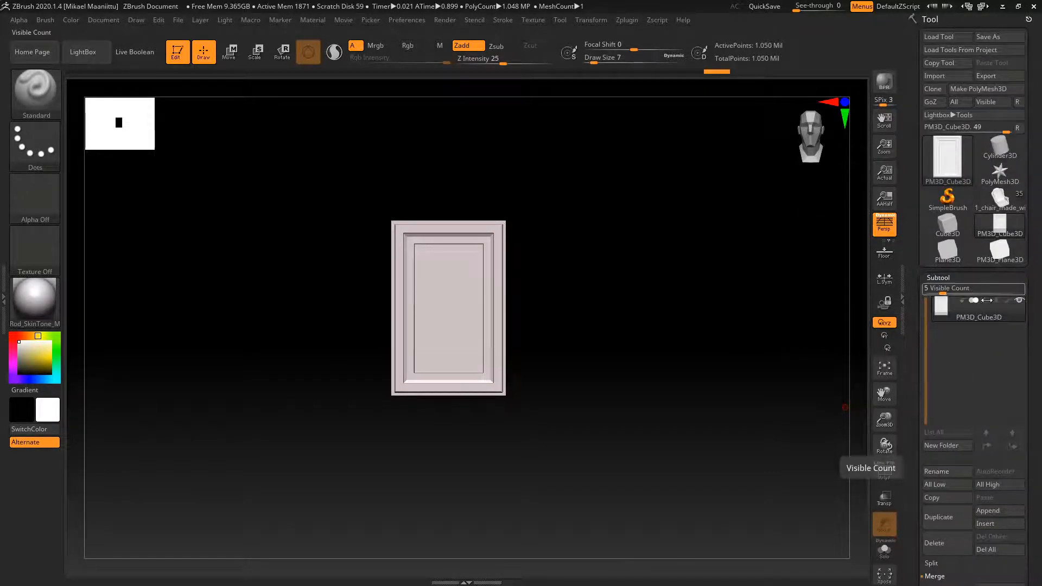
click(1007, 302)
Switch to the 1_chair_made_with_zmodeler tool and append the painted PM3D_Cube3D picture frame to it.
click(1002, 199)
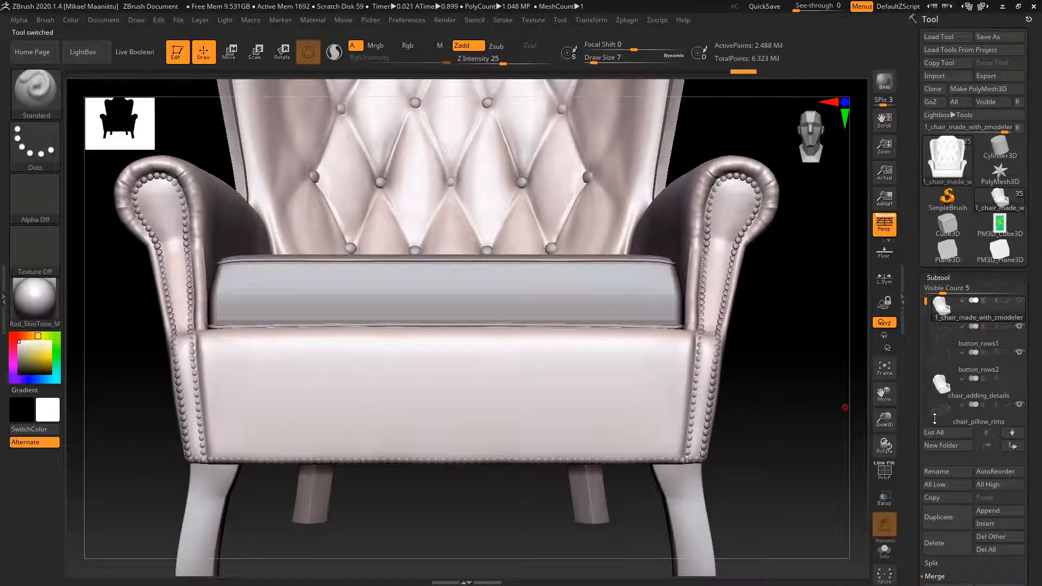
click(993, 512)
click(929, 405)
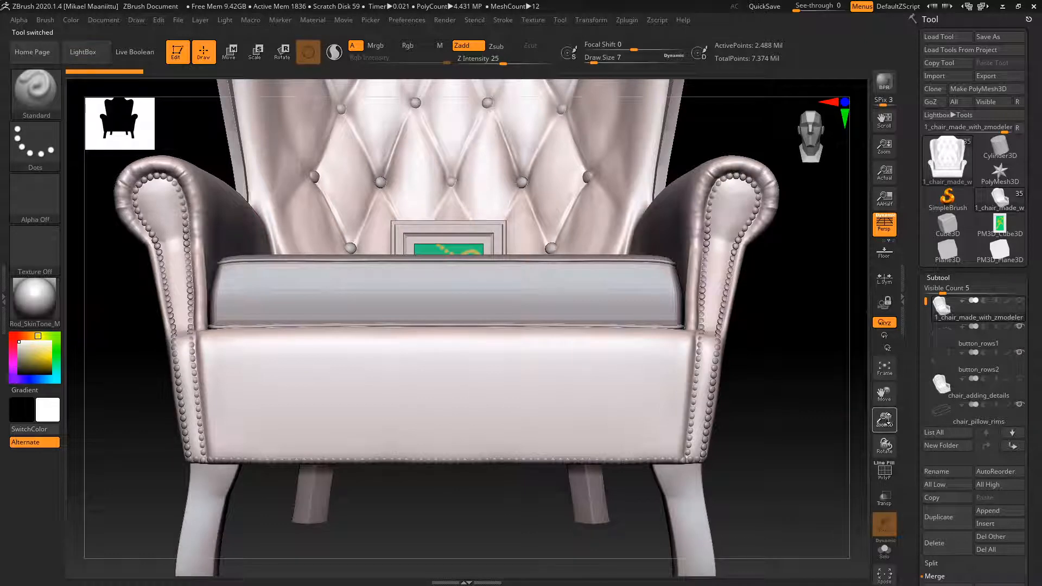
Select the appended picture-frame subtool at the end of the chair's subtool list and scale it up uniformly.
drag(886, 422, 760, 356)
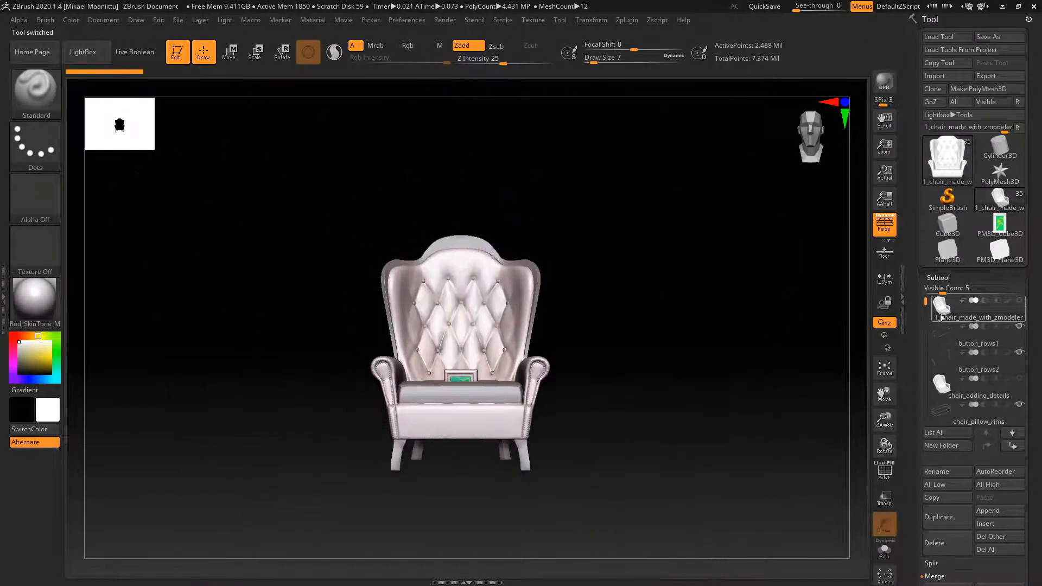
drag(925, 302, 925, 416)
click(943, 358)
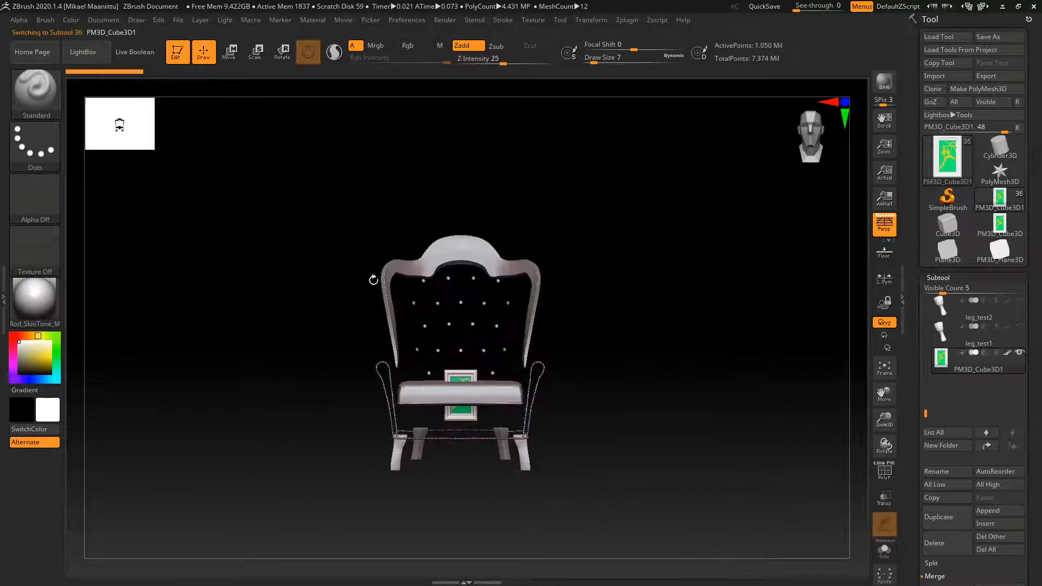
key(e)
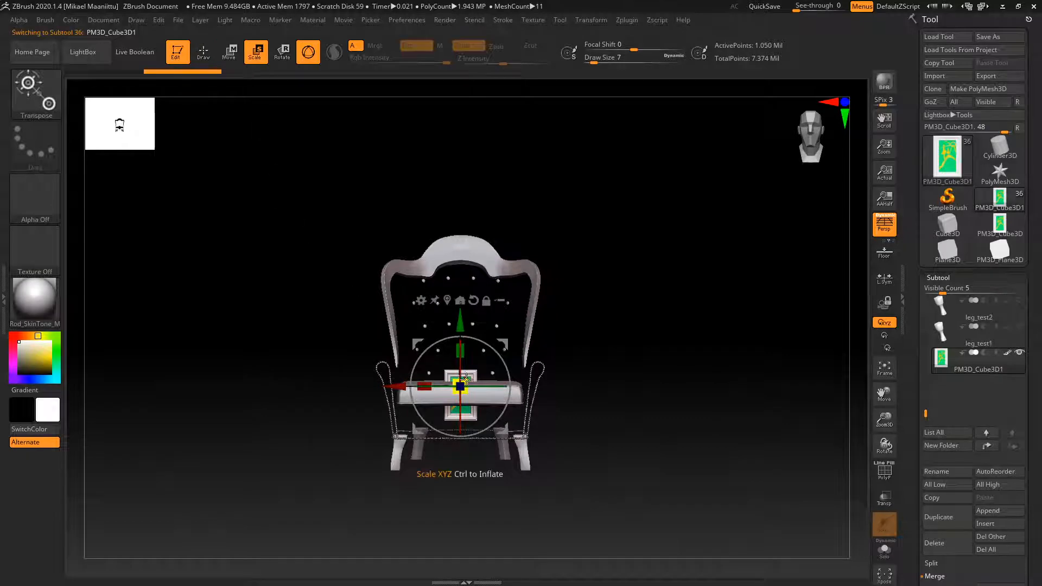
drag(467, 379, 480, 361)
drag(750, 397, 597, 337)
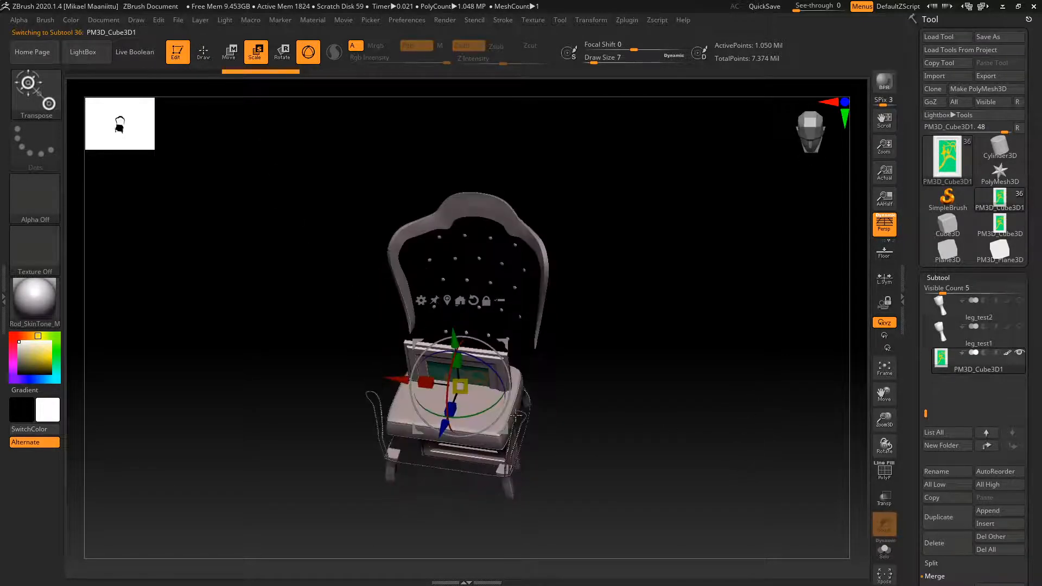
Move the picture frame up off the seat to hang behind the armchair, above and to the left of its backrest.
drag(458, 434, 515, 233)
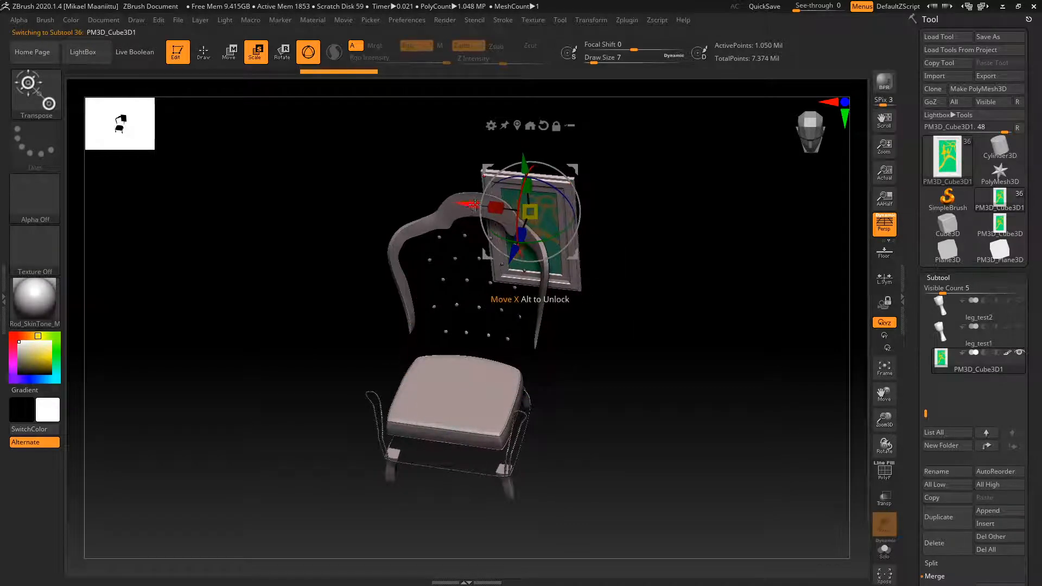
drag(543, 336, 280, 114)
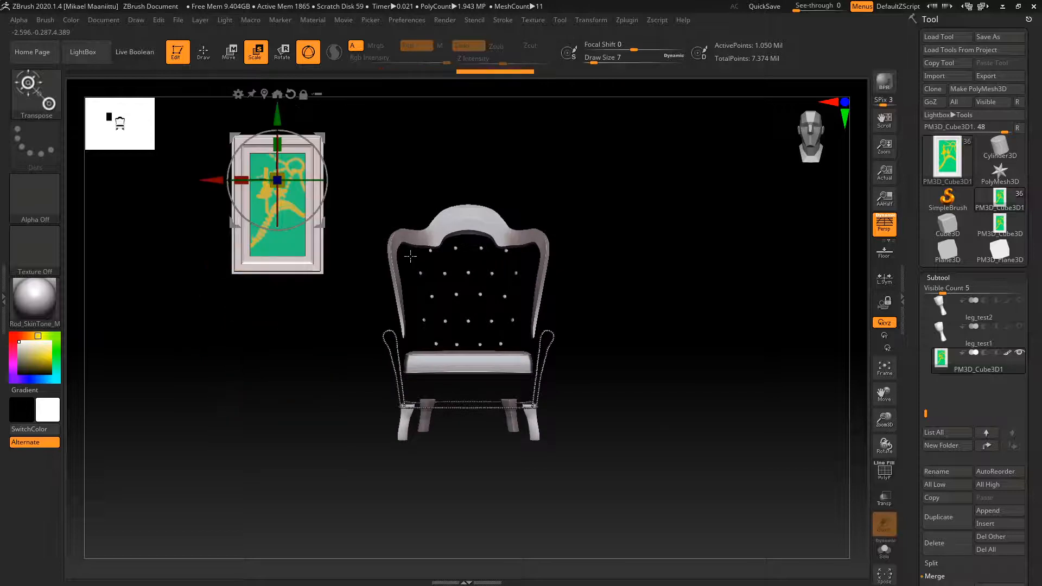
drag(676, 338, 702, 386)
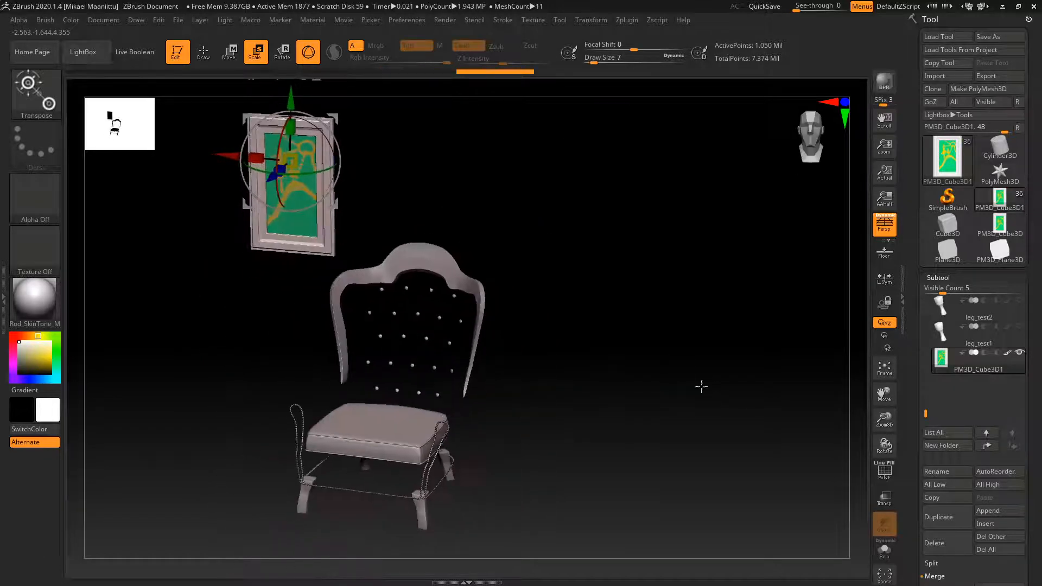
Select the 1_chair_made_with_zmodeler subtool, switch to Draw mode and view the armchair together with the framed picture.
scroll(937, 358, up, 5)
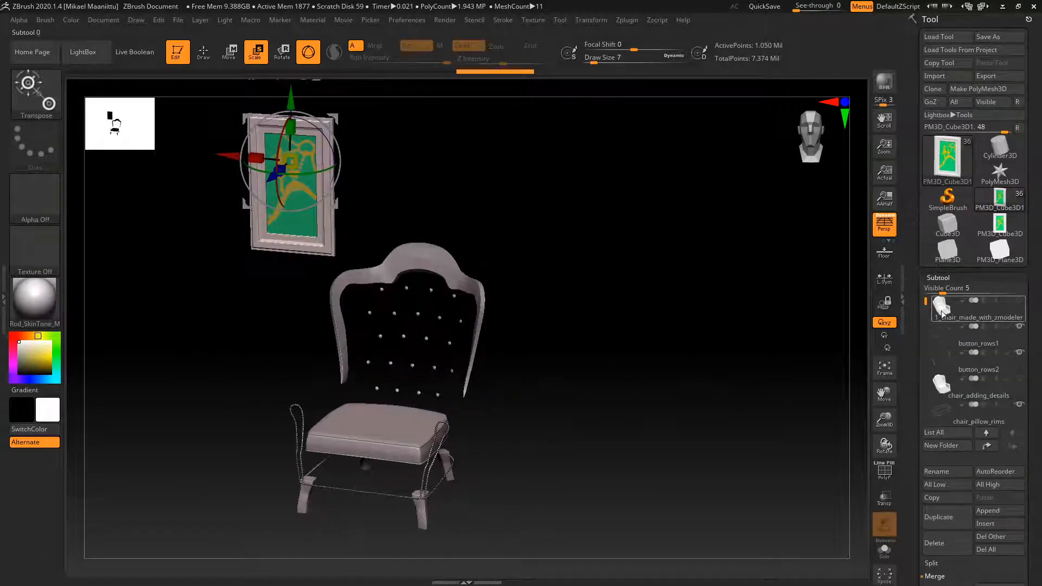
click(943, 313)
key(q)
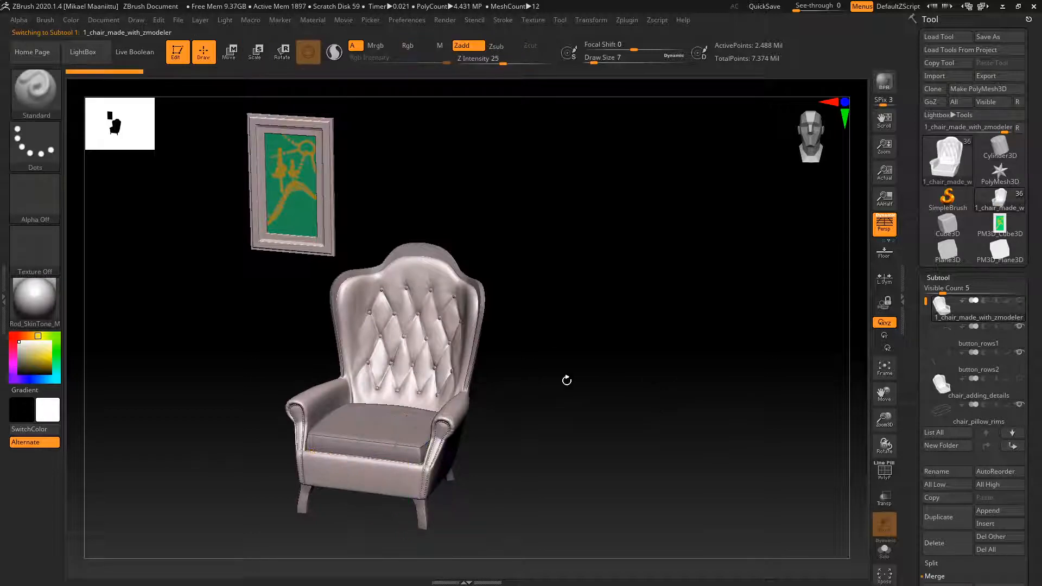
drag(566, 381, 435, 443)
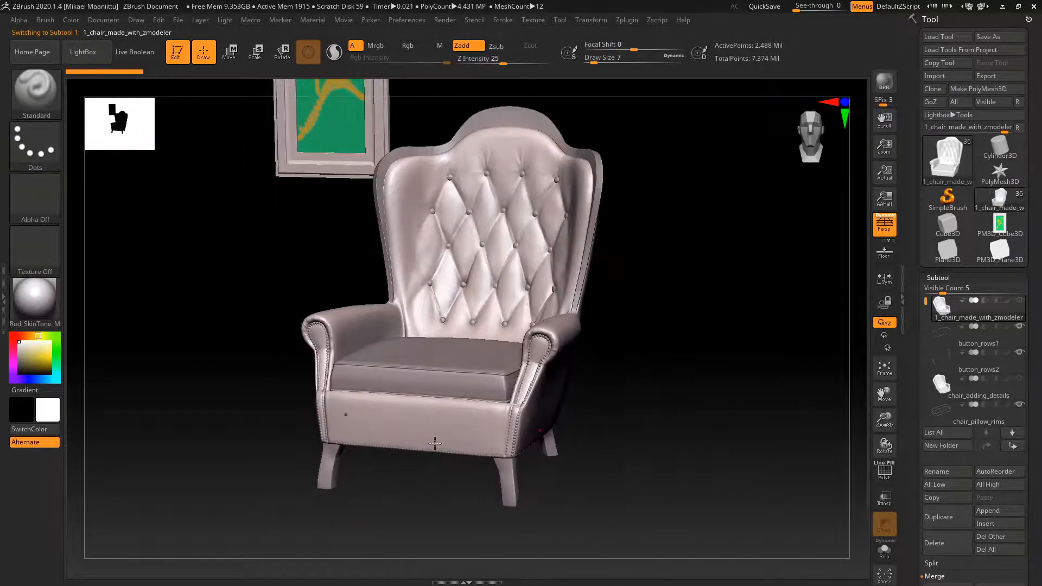
drag(698, 348, 665, 377)
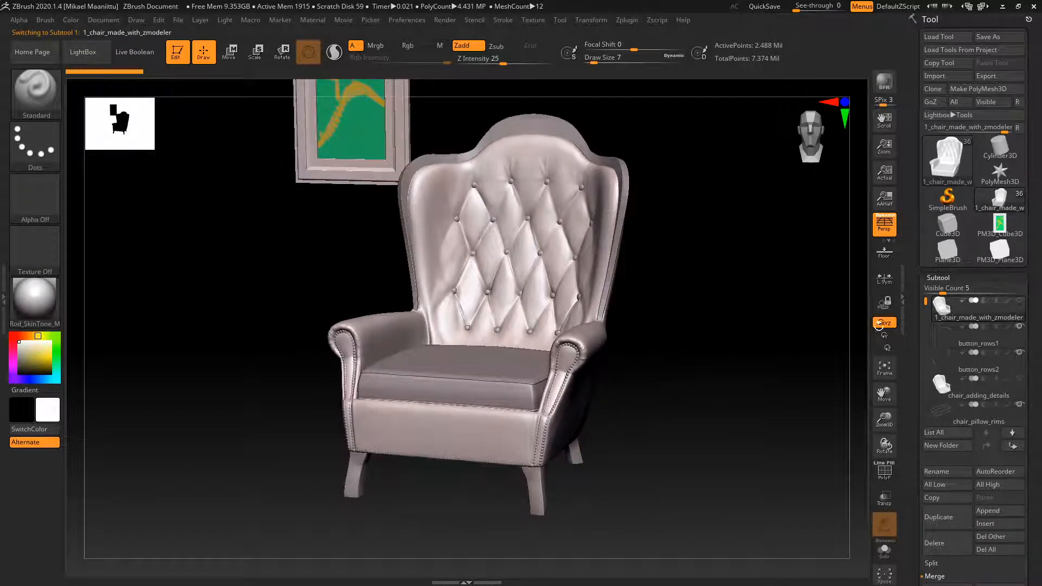
Select the chair_zmodeling_step1 subtool and isolate it in Solo mode.
drag(928, 306, 893, 375)
drag(761, 347, 733, 355)
click(884, 550)
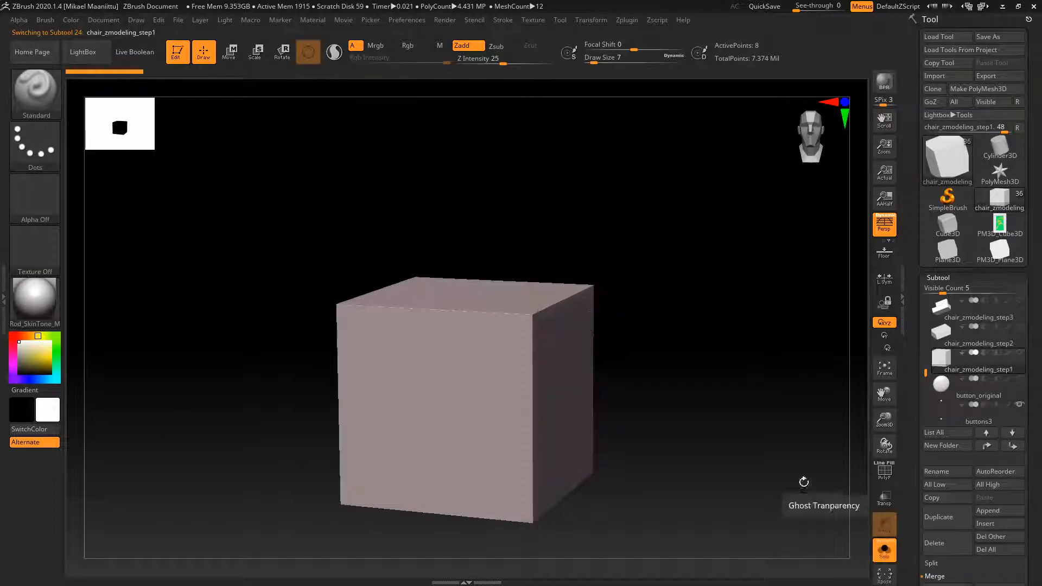
drag(681, 376, 700, 409)
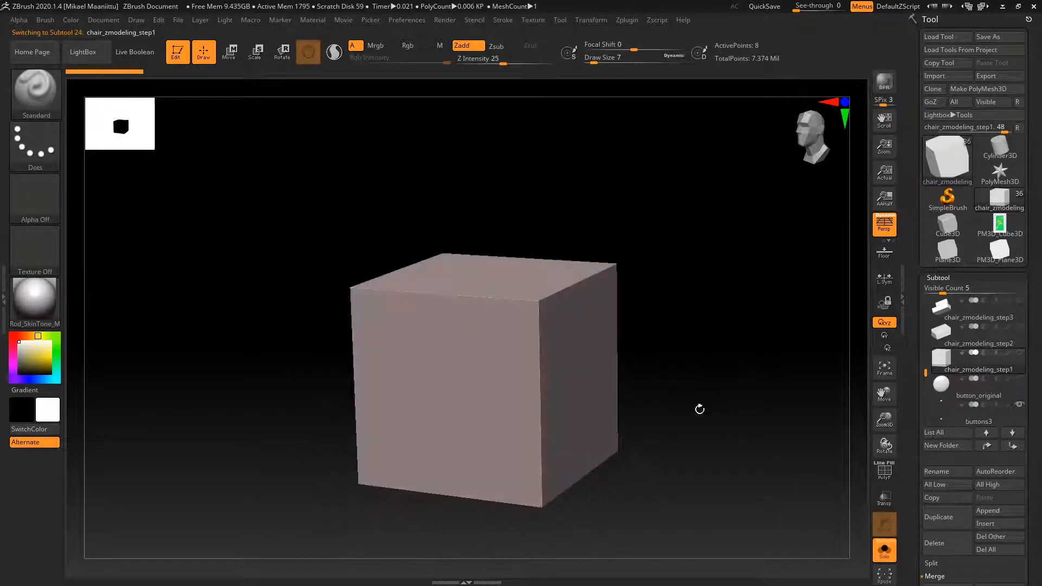
Turn on polyframe display, view the chair_zmodeling_step3 stage, and make chair_zmodeling_step2 the active subtool.
click(884, 482)
click(885, 482)
click(945, 336)
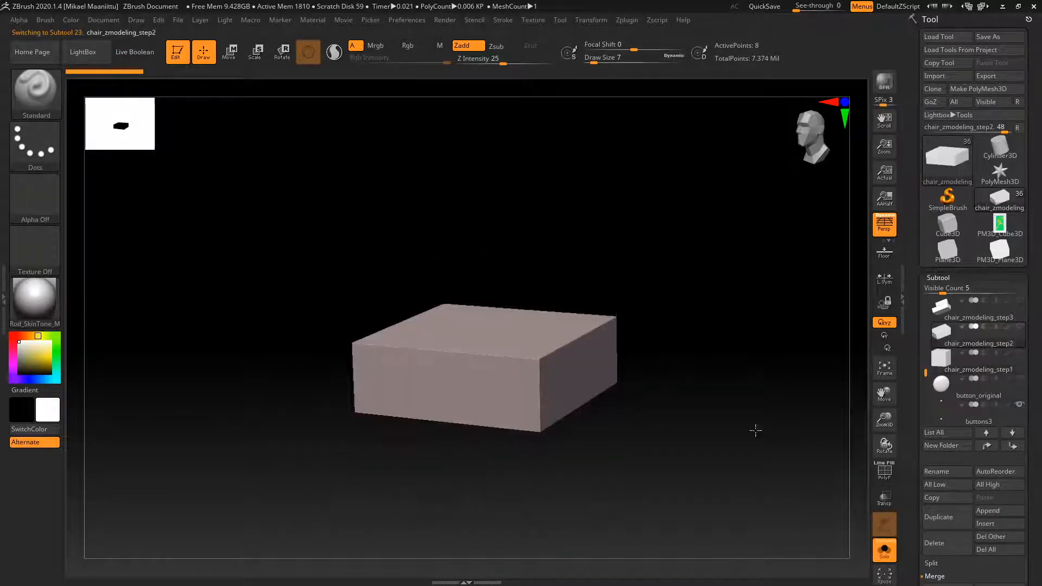
click(881, 470)
key(Up)
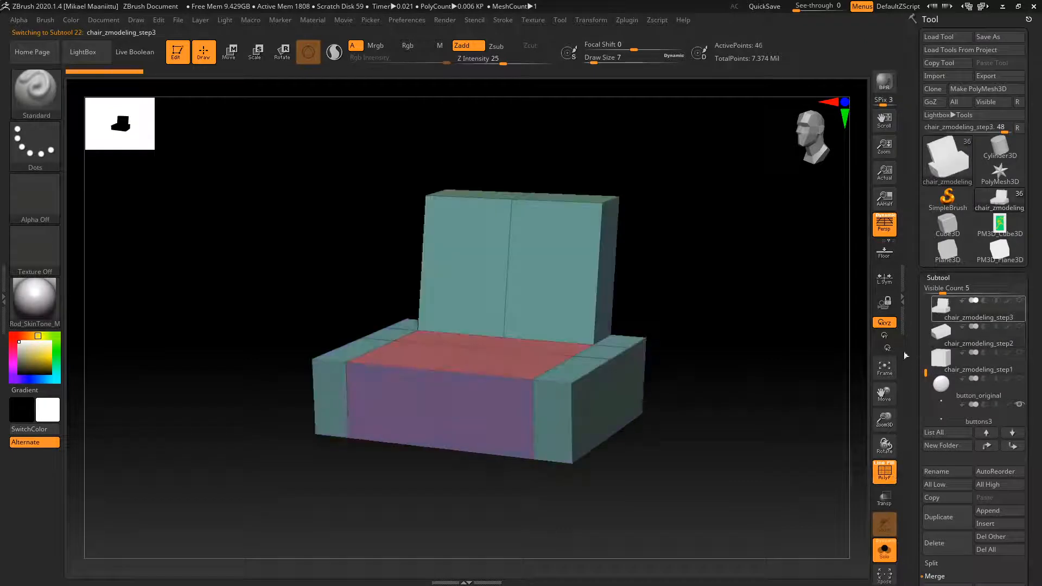
mouse_move(741, 447)
mouse_down()
mouse_move(731, 438)
mouse_move(749, 422)
mouse_move(740, 431)
mouse_up()
click(945, 337)
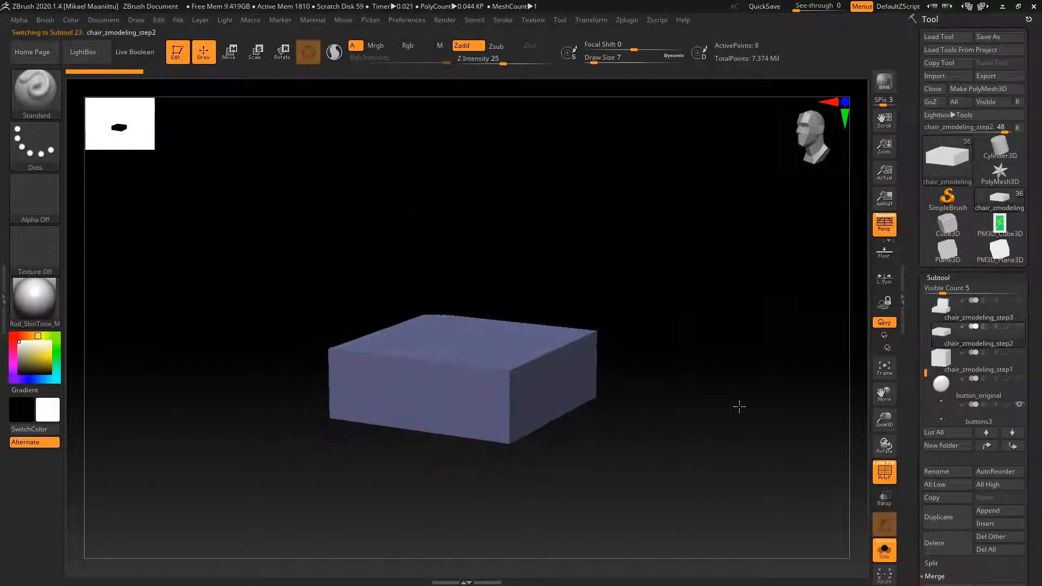
Choose the ZModeler brush and set its draw size to 77.
click(34, 89)
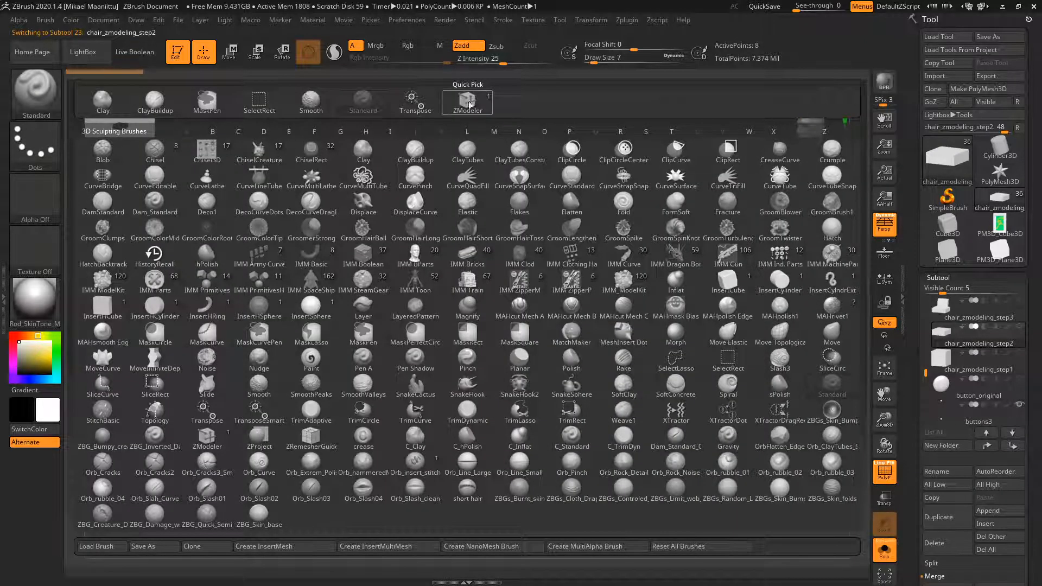
click(468, 103)
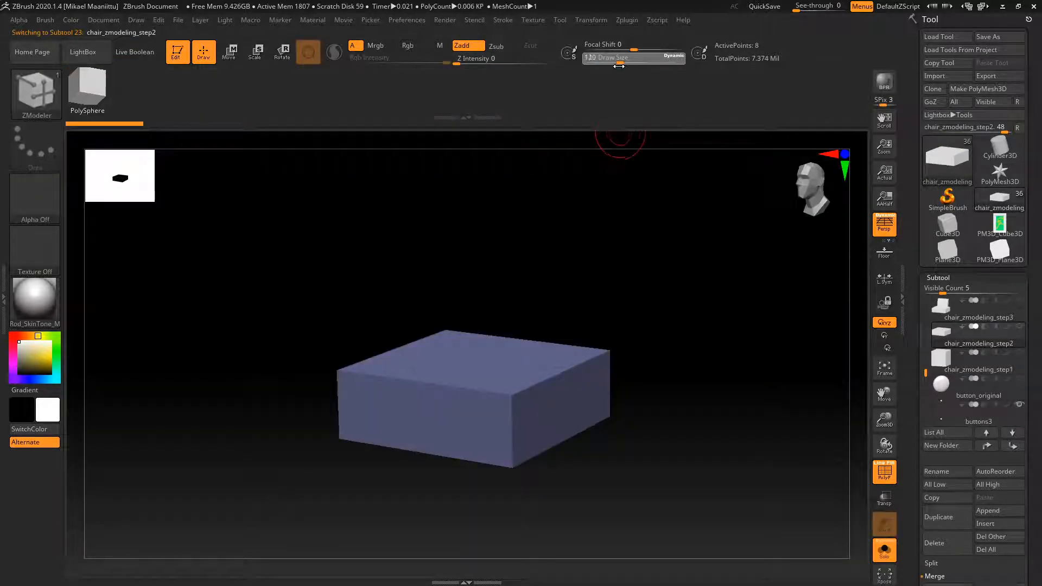
drag(619, 65, 612, 63)
Extrude the block's side face outward with QMesh Polygroup Island to form the armrest sections on both sides.
drag(670, 433, 683, 431)
drag(667, 335, 600, 393)
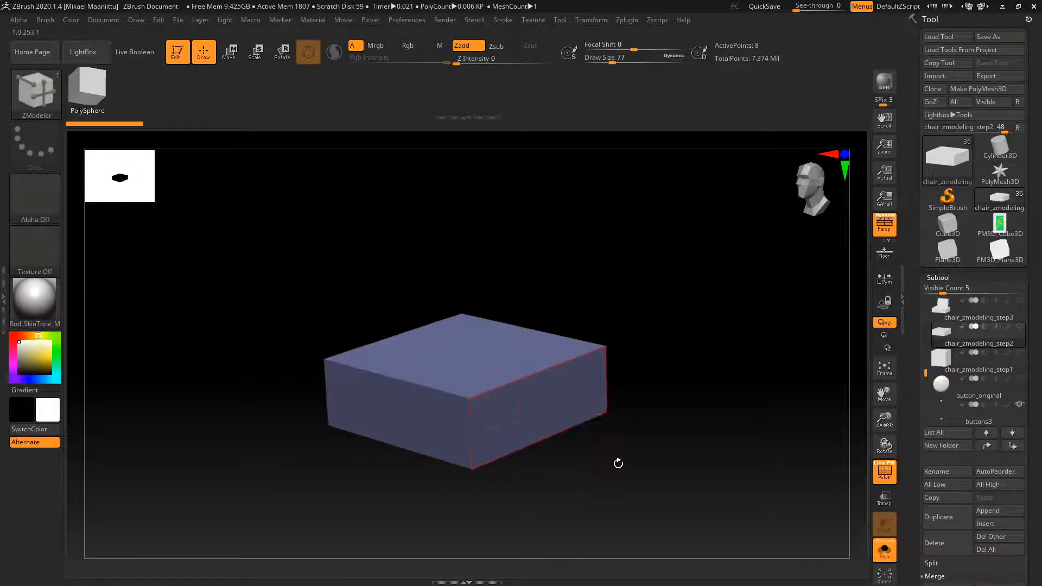
drag(617, 463, 566, 405)
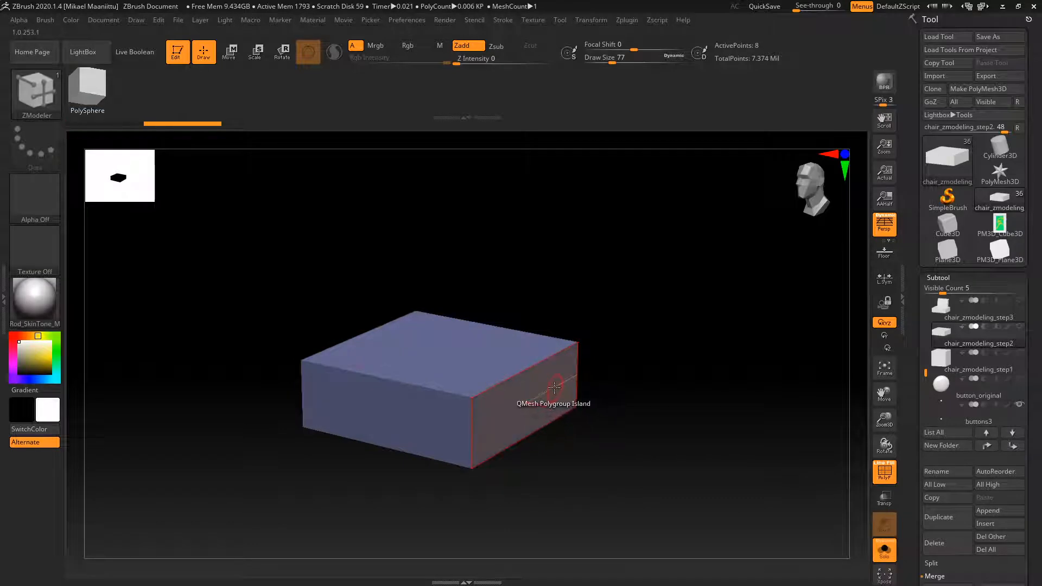
drag(551, 393, 597, 410)
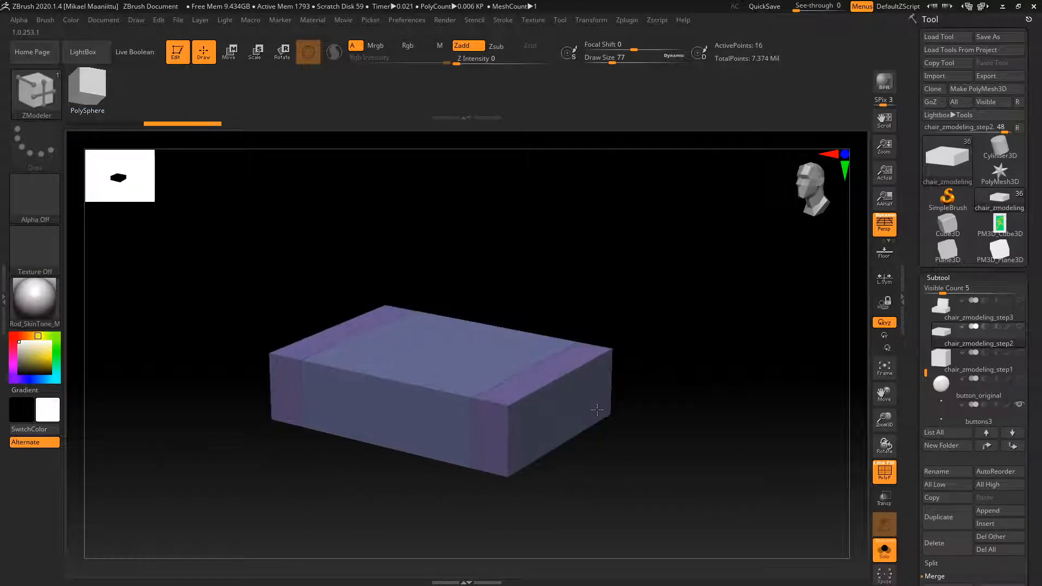
drag(682, 410, 658, 422)
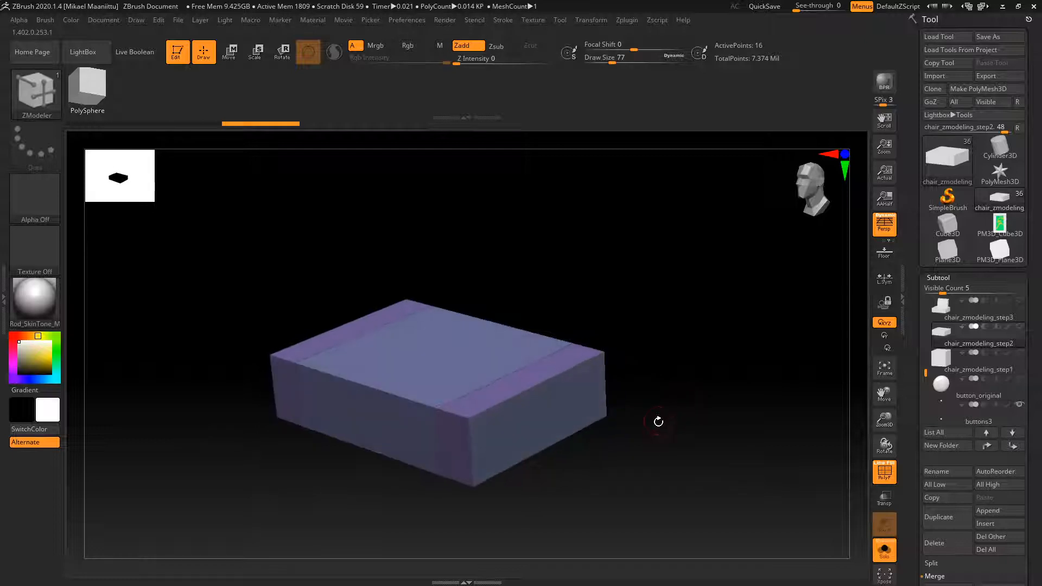
On chair_zmodeling_step2, set the ZModeler edge action to Insert with Multiple EdgeLoops and insert six loops across the block's middle section.
click(941, 319)
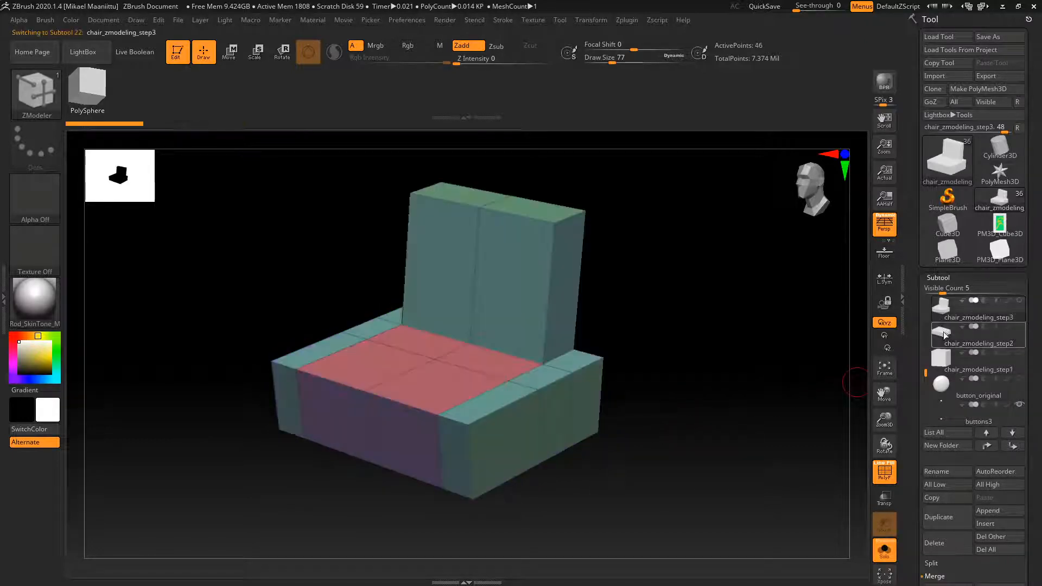
click(947, 333)
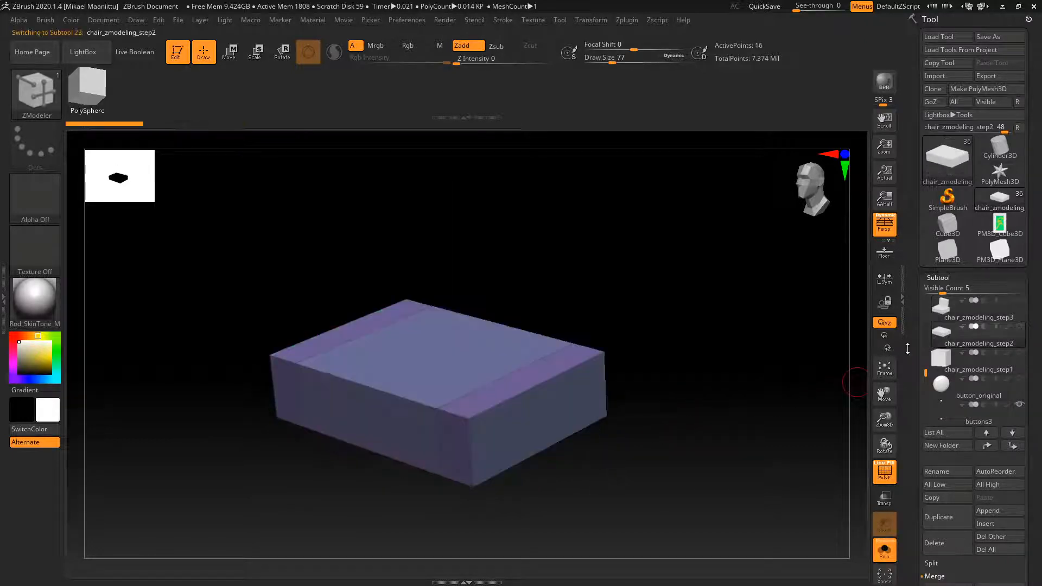
right_click(416, 402)
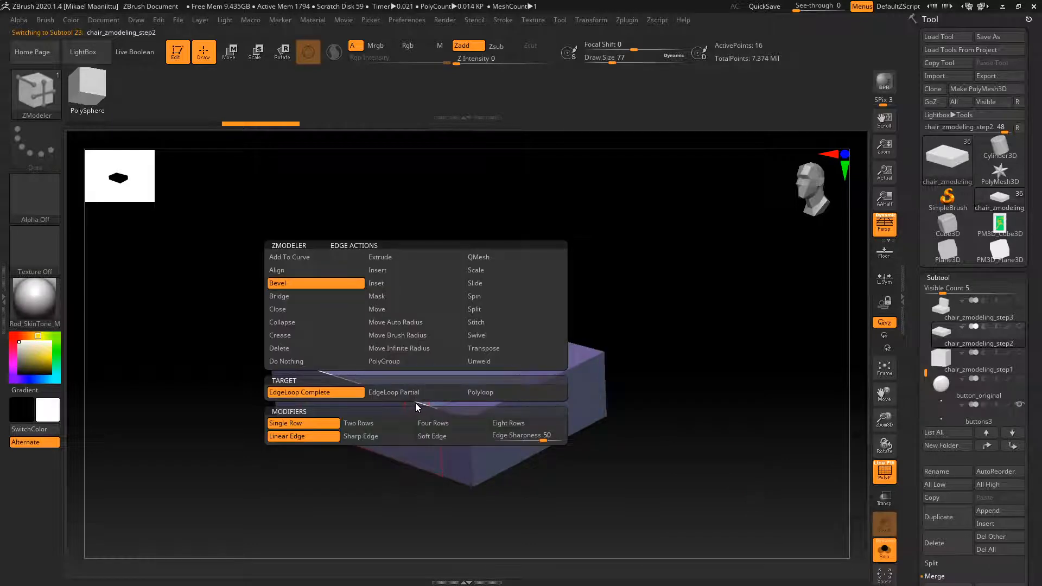
click(392, 270)
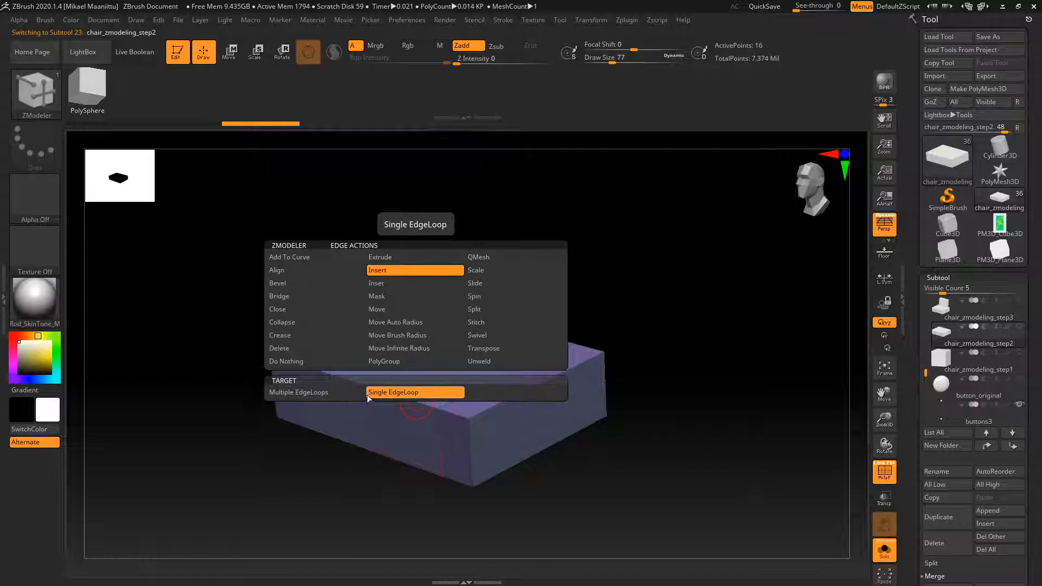
click(335, 394)
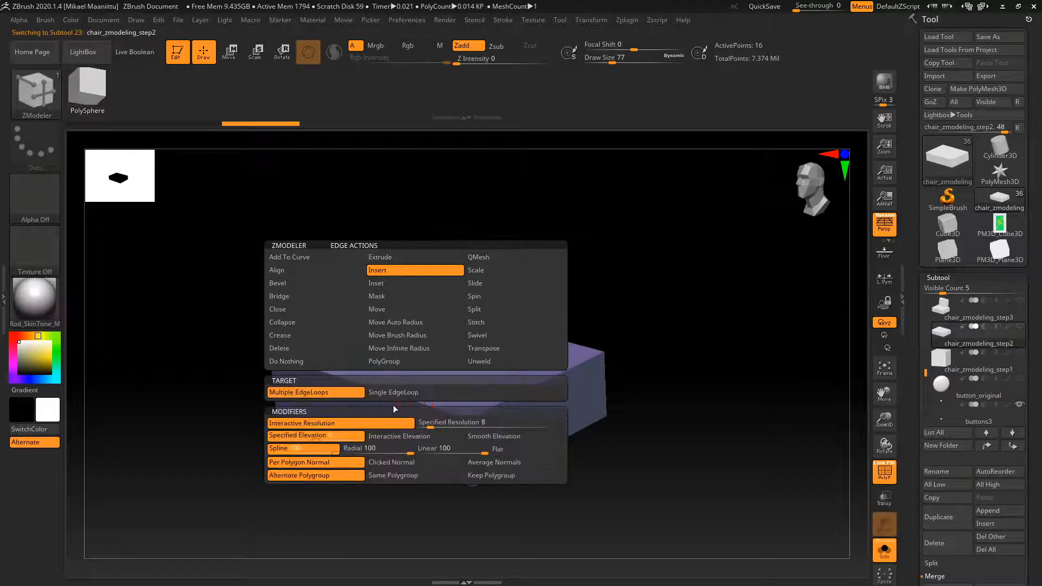
click(369, 383)
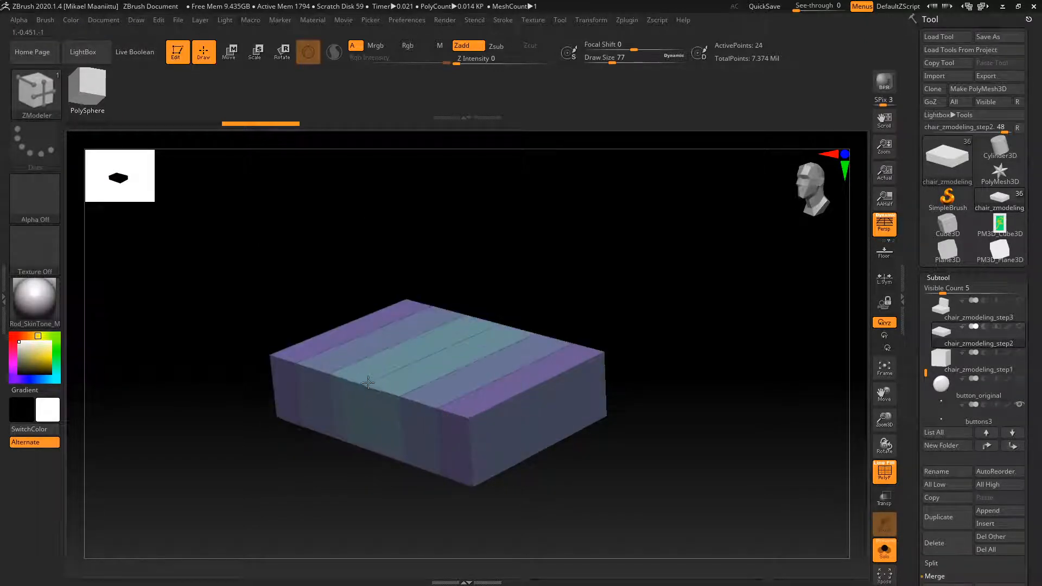
drag(369, 383, 331, 370)
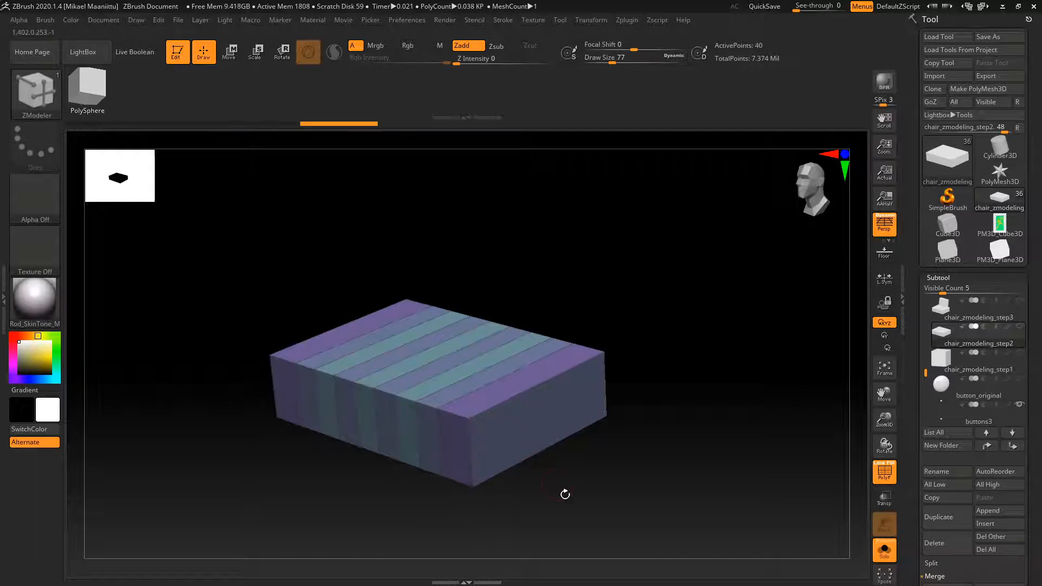
Try removing the inserted edge loops and inserting different numbers of them between the two side sections.
drag(563, 490, 535, 482)
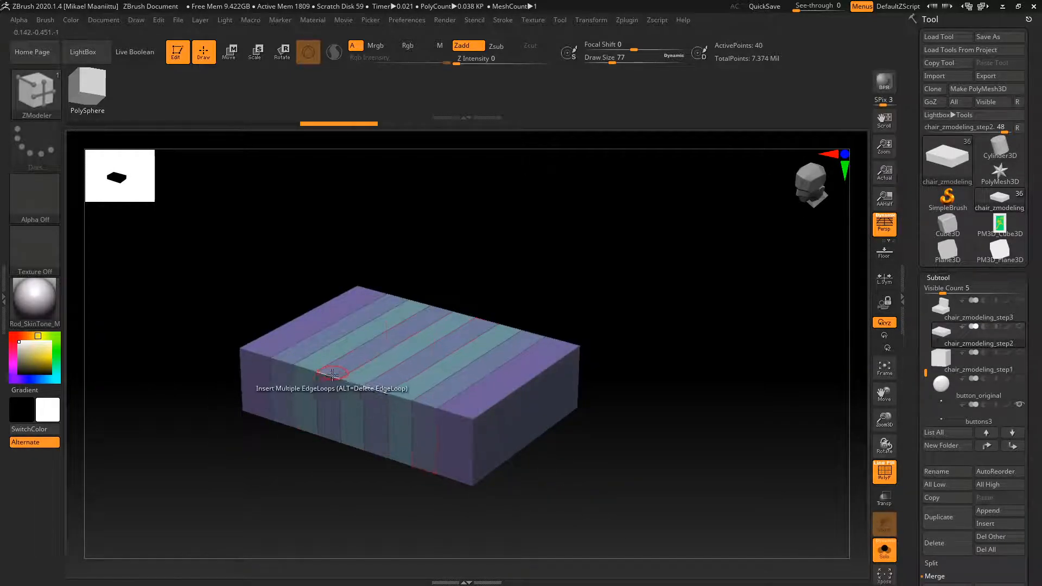
alt+click(399, 392)
click(368, 383)
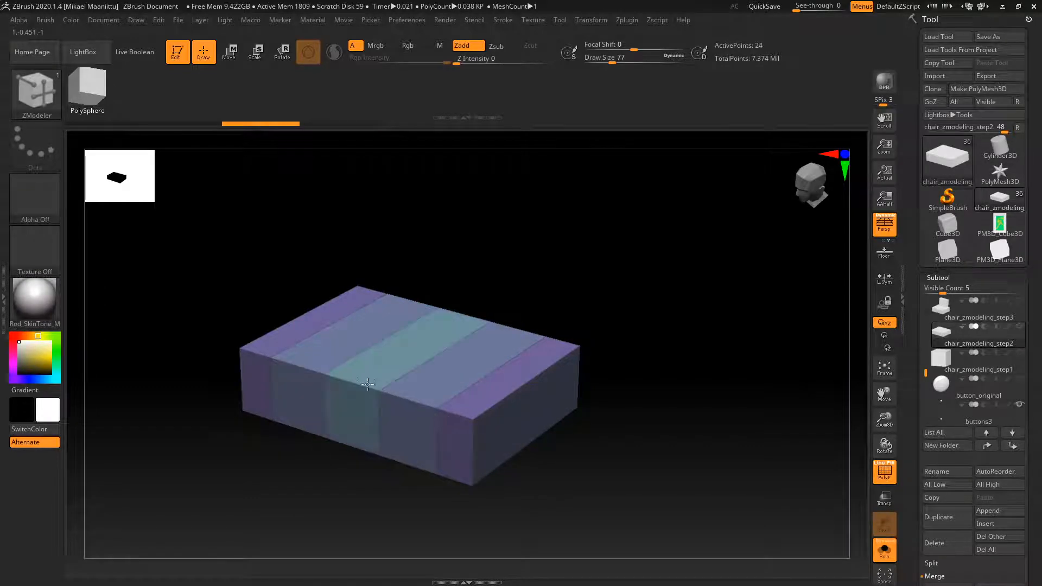
click(302, 372)
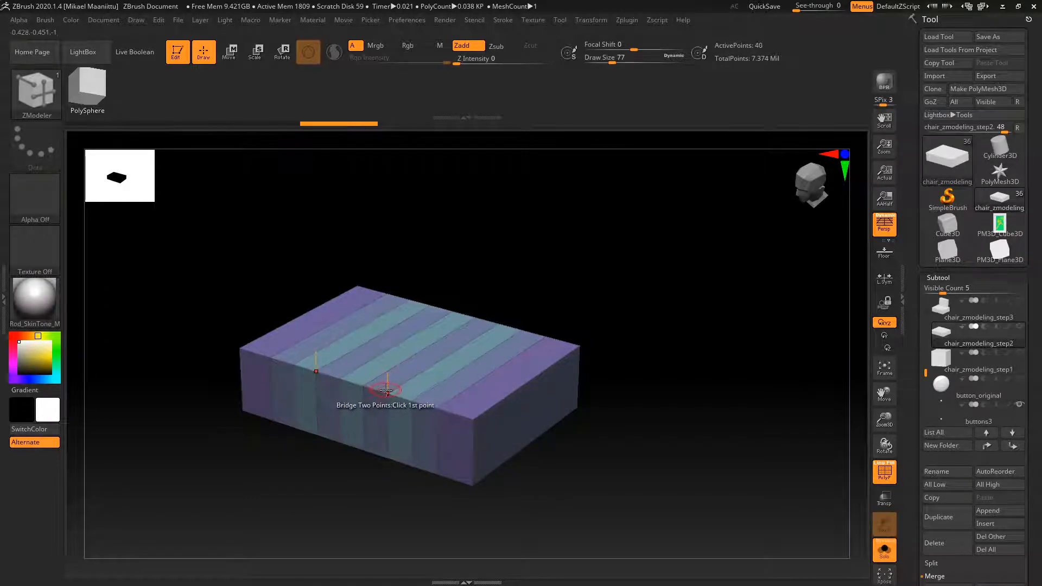
alt+click(434, 397)
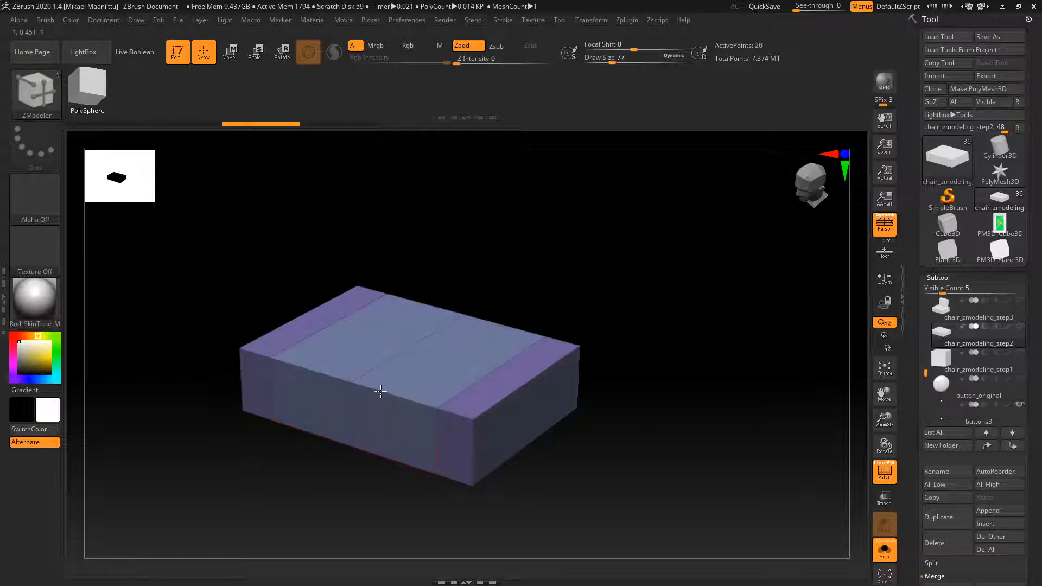
Insert four evenly spaced edge loops across the block's middle section, between the two side sections.
drag(381, 391, 308, 368)
key(ctrl+z)
drag(388, 393, 345, 374)
drag(363, 510, 415, 503)
drag(600, 318, 404, 374)
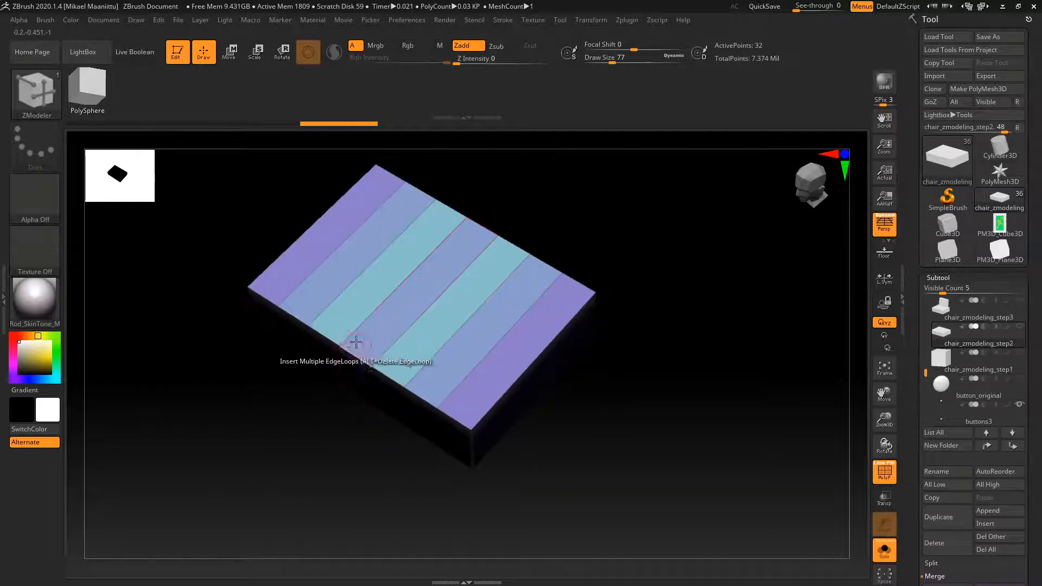
Set the Insert target to Single EdgeLoop and insert one loop along the block's width, near its back edge.
drag(623, 416, 619, 393)
right_click(617, 393)
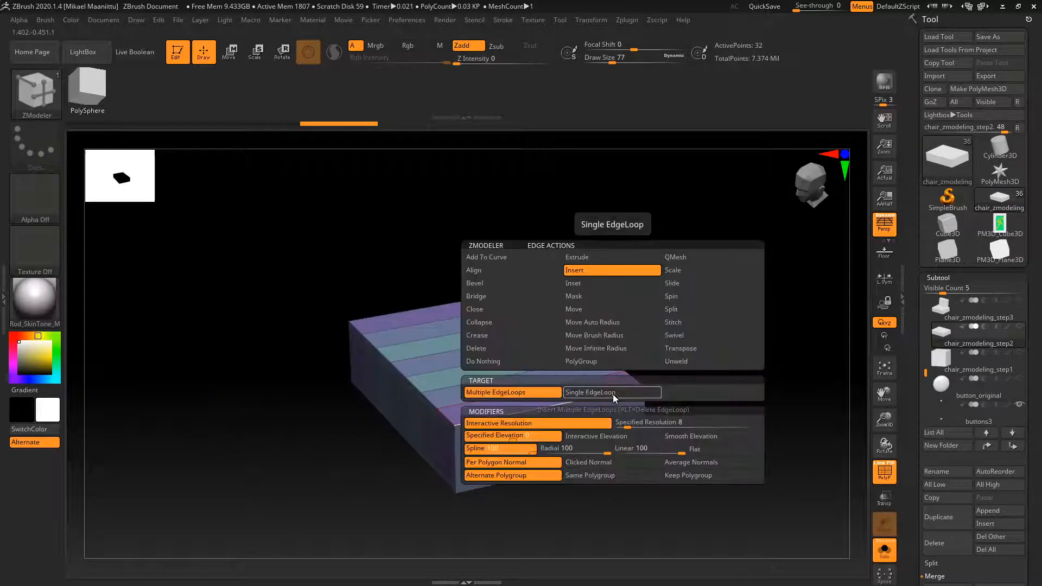
click(614, 393)
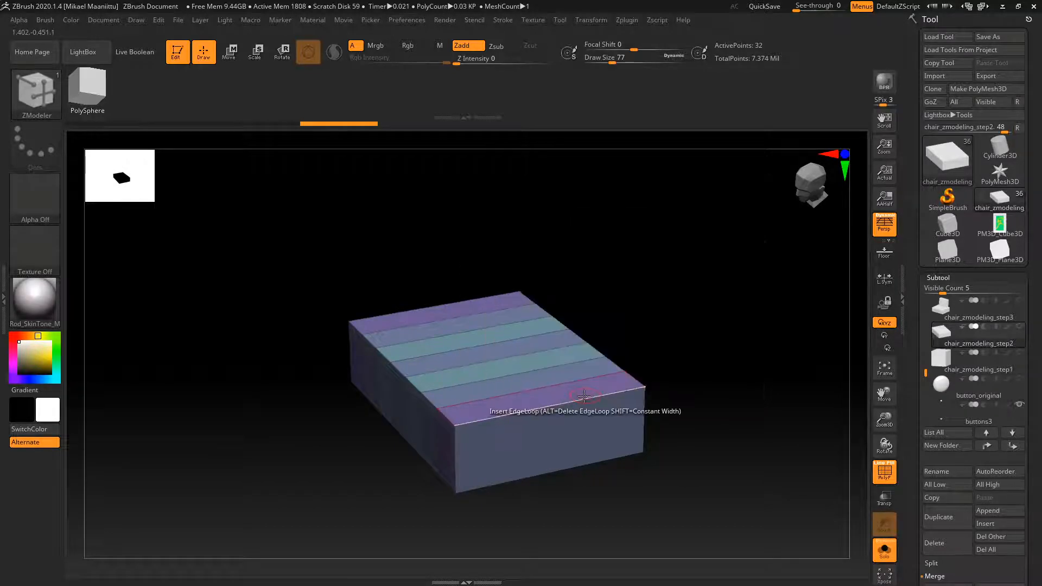
click(585, 396)
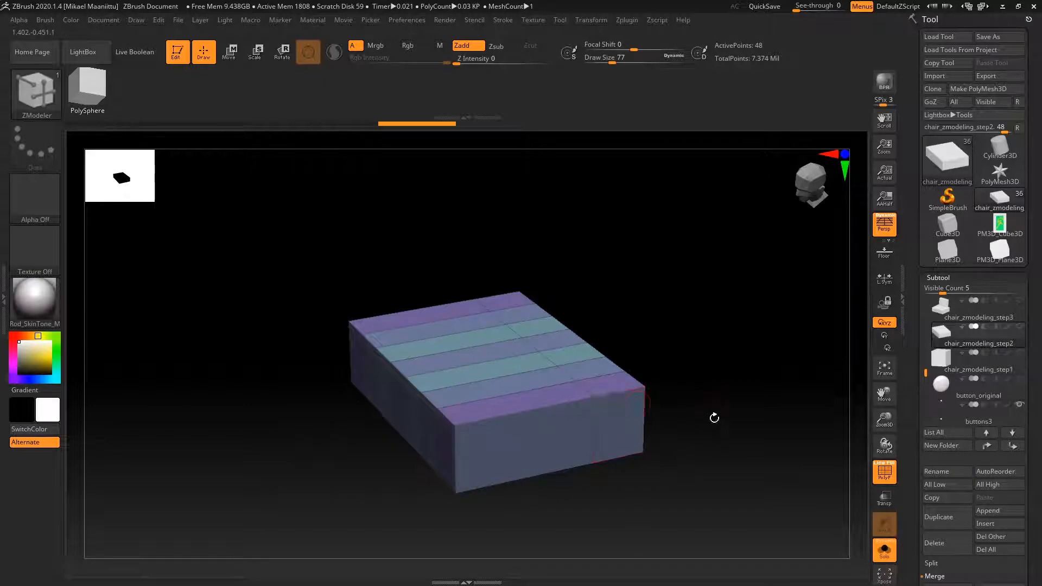
shift+drag(715, 419, 611, 419)
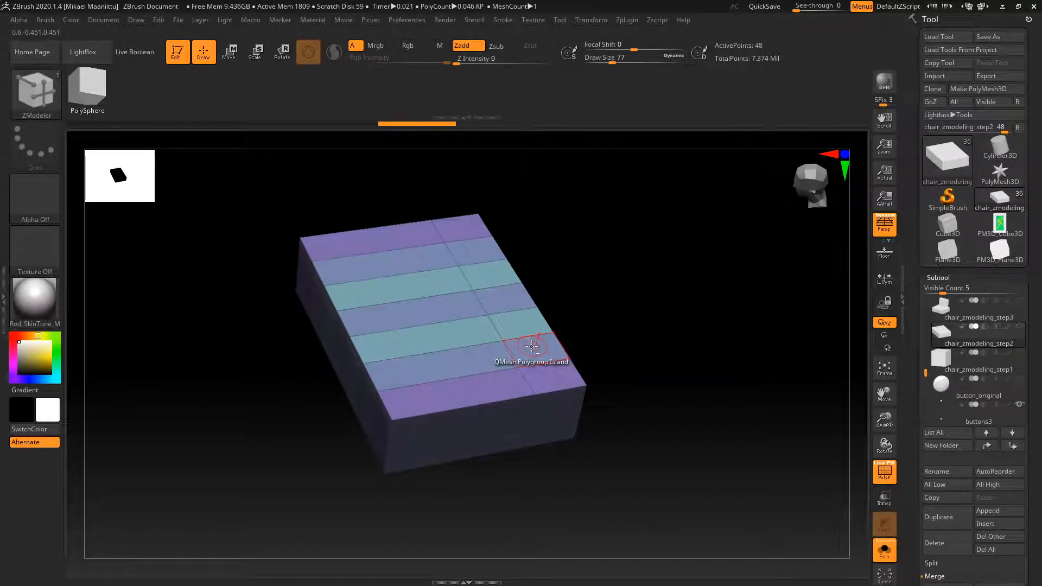
Mark the block's rear top polygons between the two side sections and extrude them upward with QMesh to form the backrest.
drag(530, 347, 489, 271)
alt+click(489, 271)
alt+click(476, 244)
key(ctrl+z)
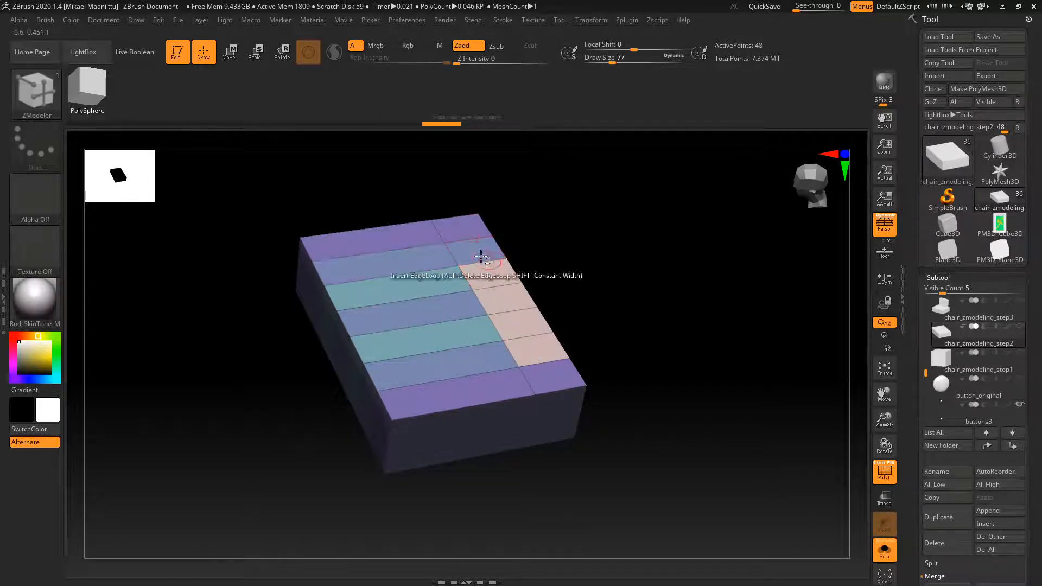
drag(623, 338, 571, 204)
Turn off perspective in a straight side view and mask the seat section in front of the backrest.
mouse_move(629, 367)
shift+mouse_down()
mouse_move(616, 353)
mouse_move(646, 371)
shift+mouse_up()
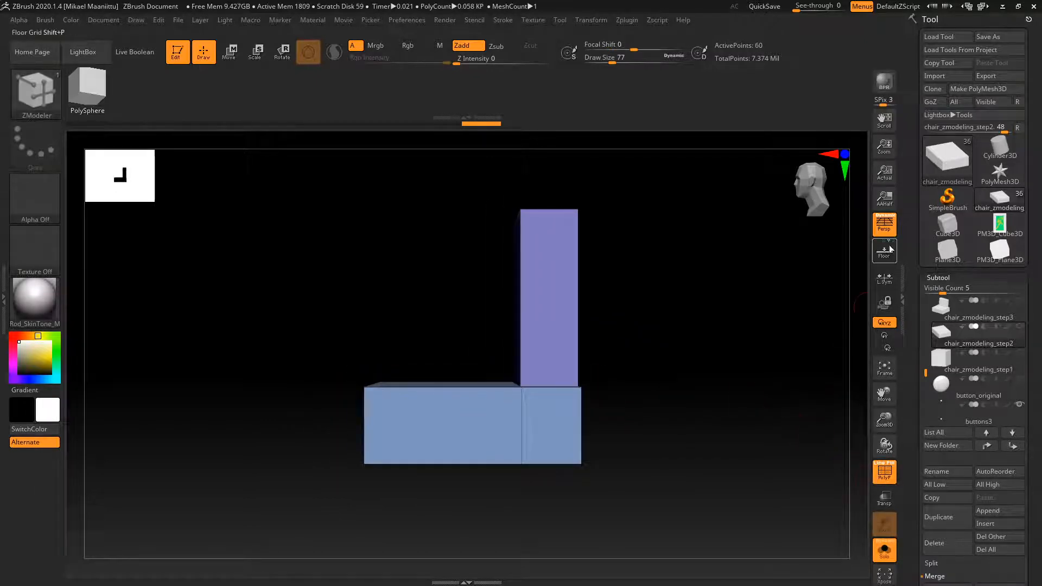
click(876, 231)
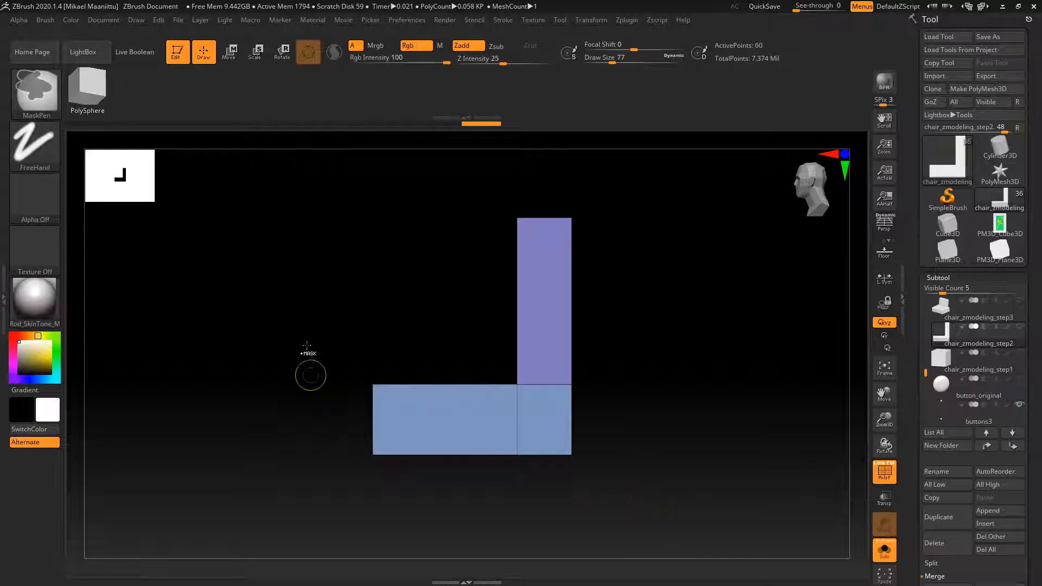
mouse_move(295, 303)
ctrl+mouse_down()
mouse_move(455, 543)
mouse_move(515, 565)
ctrl+mouse_up()
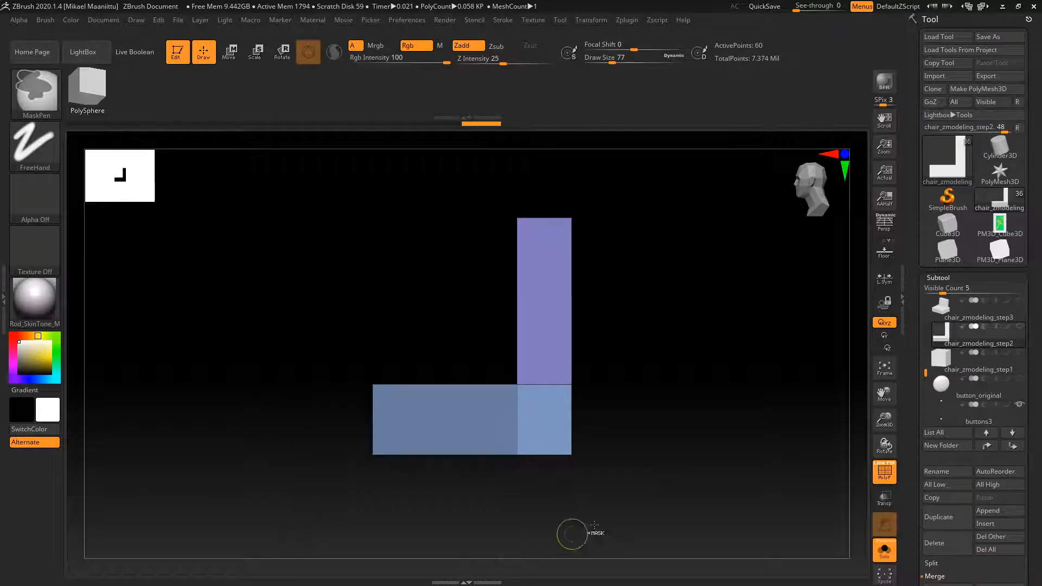
Place a vertical Rotate transpose line from the centre of the backrest section's bottom edge up to the top of the backrest.
click(281, 50)
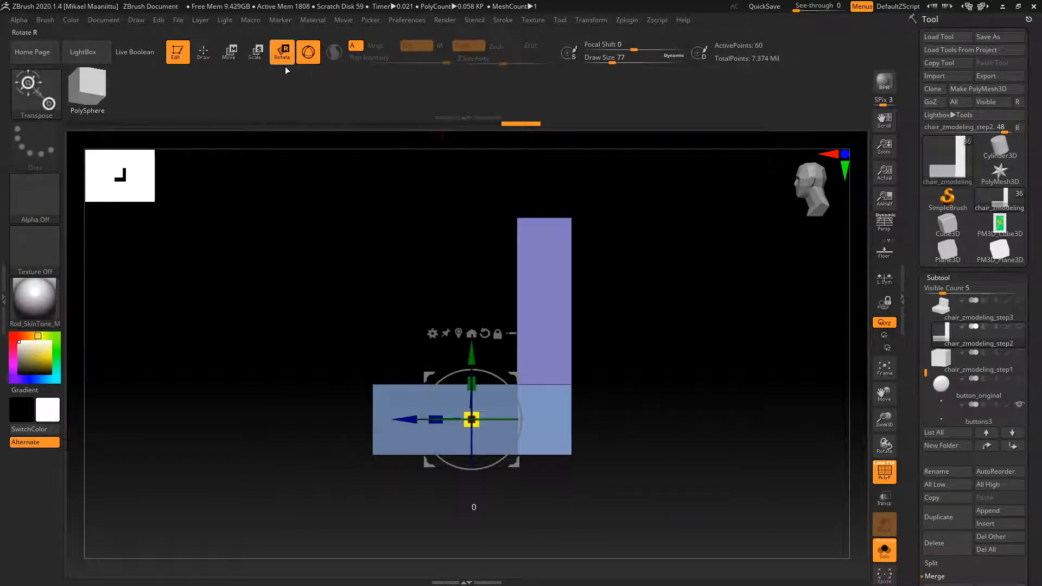
click(308, 54)
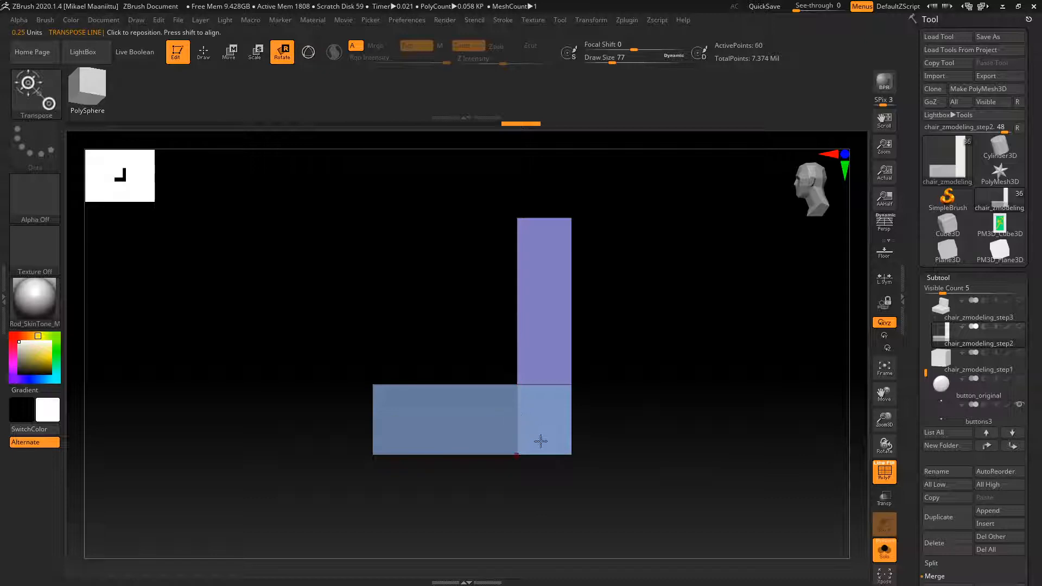
drag(544, 457, 543, 309)
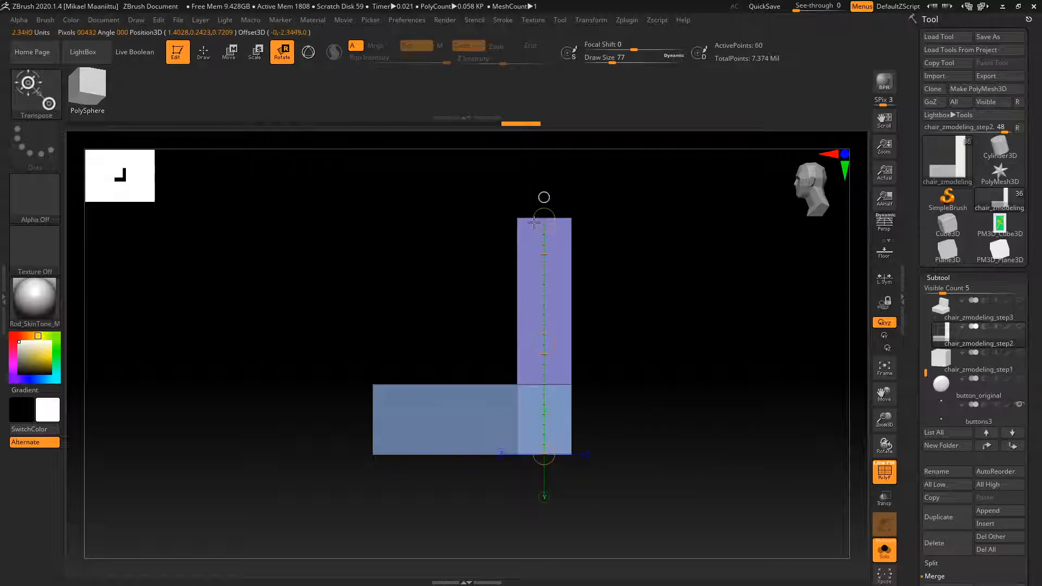
shift+drag(534, 223, 534, 222)
click(309, 52)
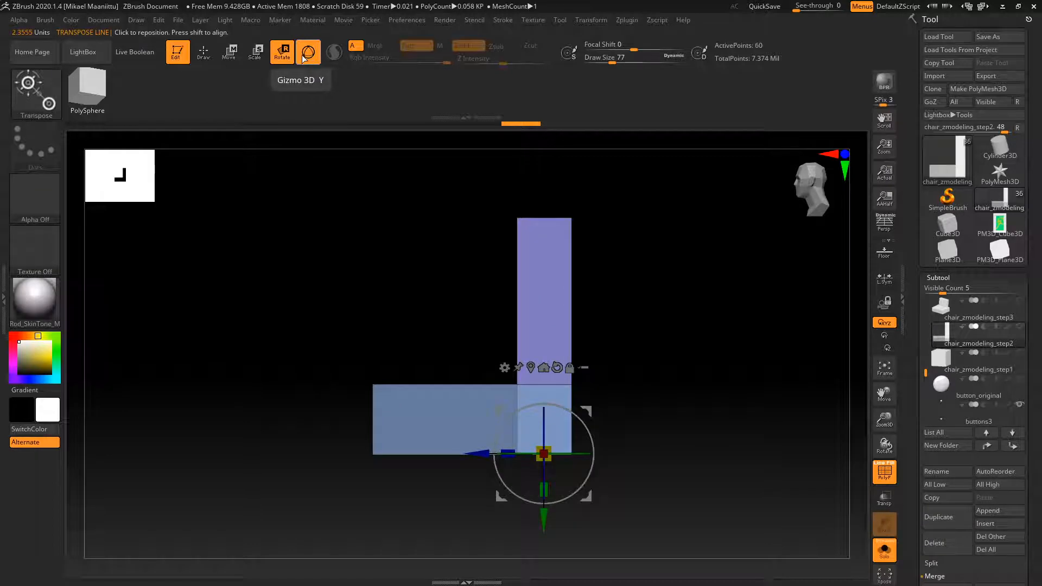
click(304, 57)
drag(467, 455, 466, 296)
drag(476, 371, 552, 372)
drag(549, 293, 551, 217)
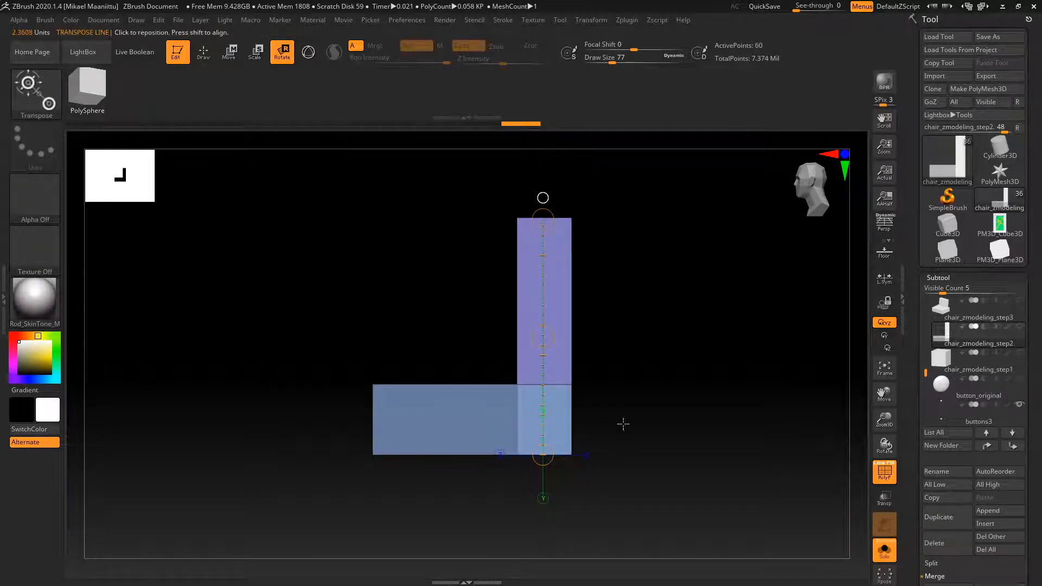
Tilt the unmasked backrest section slightly backward around the transpose line's base and return to Draw mode.
drag(623, 424, 598, 380)
drag(549, 220, 588, 218)
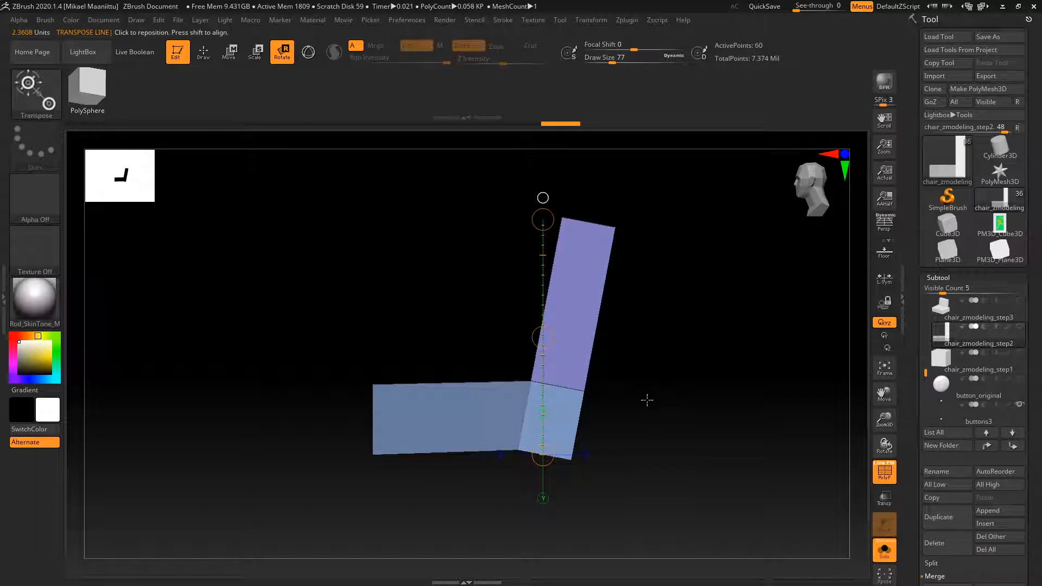
drag(647, 400, 465, 361)
click(194, 54)
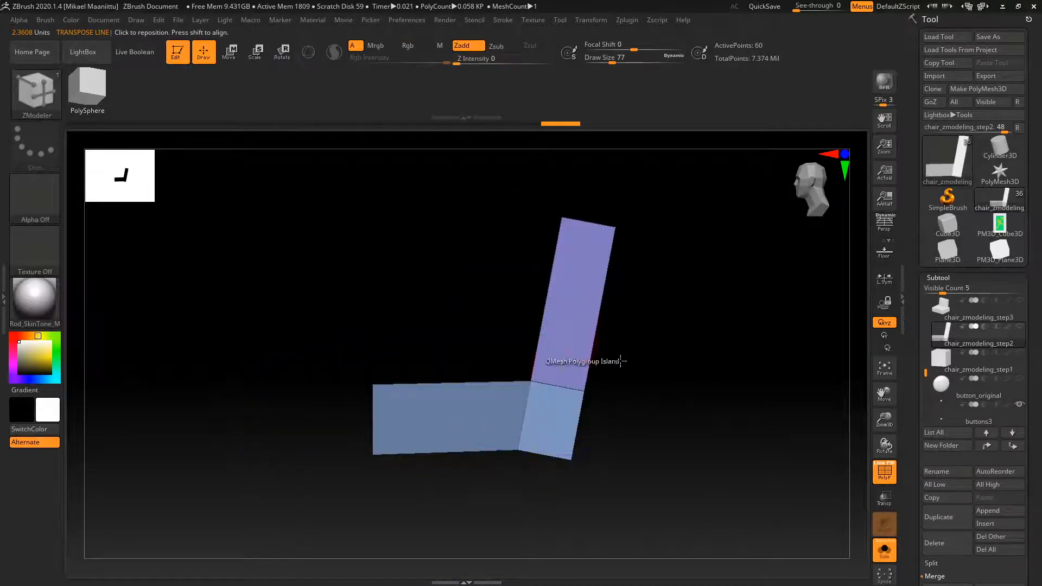
Using chair_zmodeling_step3 as reference, mask all but chair_zmodeling_step2's seat-top points, flatten them level with the gizmo's vertical scale, and clear the mask.
click(951, 311)
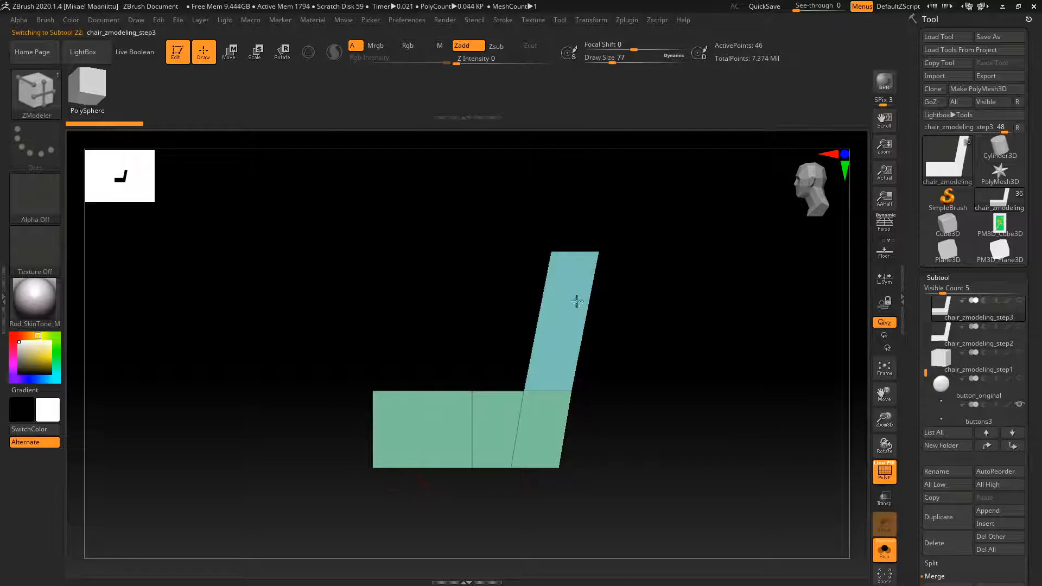
click(945, 337)
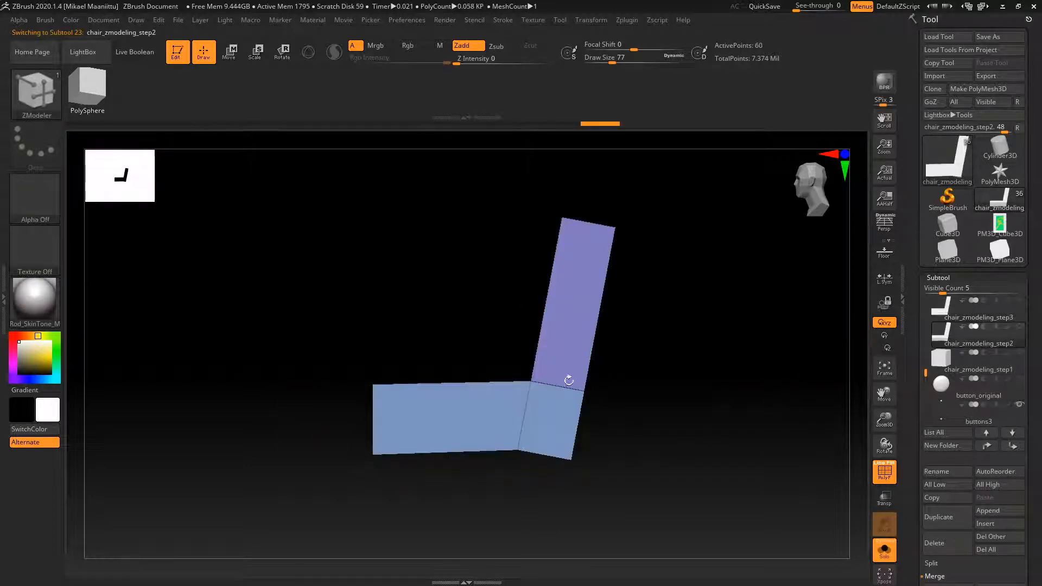
mouse_move(718, 422)
ctrl+mouse_down()
mouse_move(275, 372)
mouse_move(236, 345)
ctrl+mouse_up()
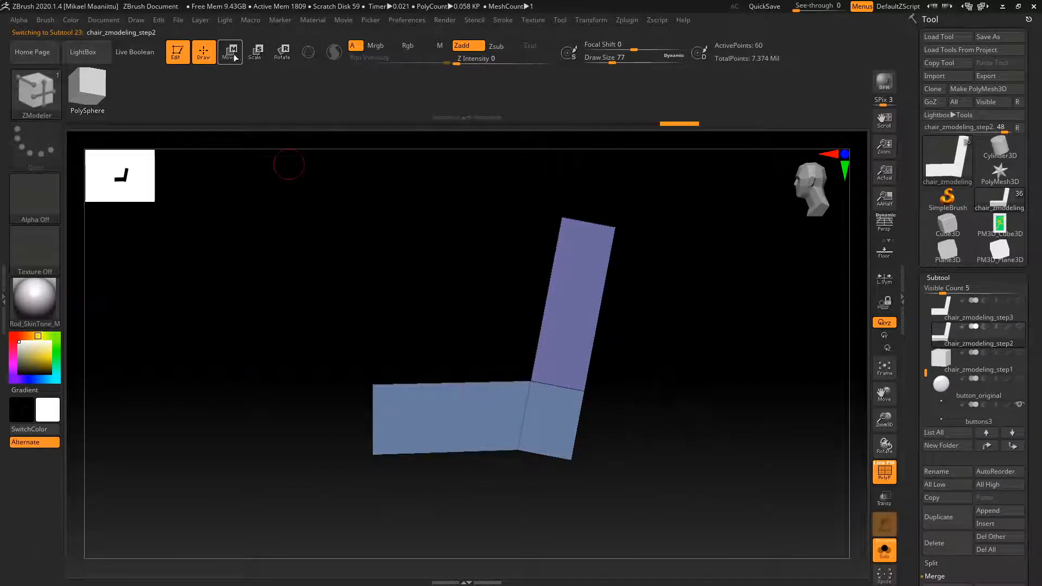
click(256, 51)
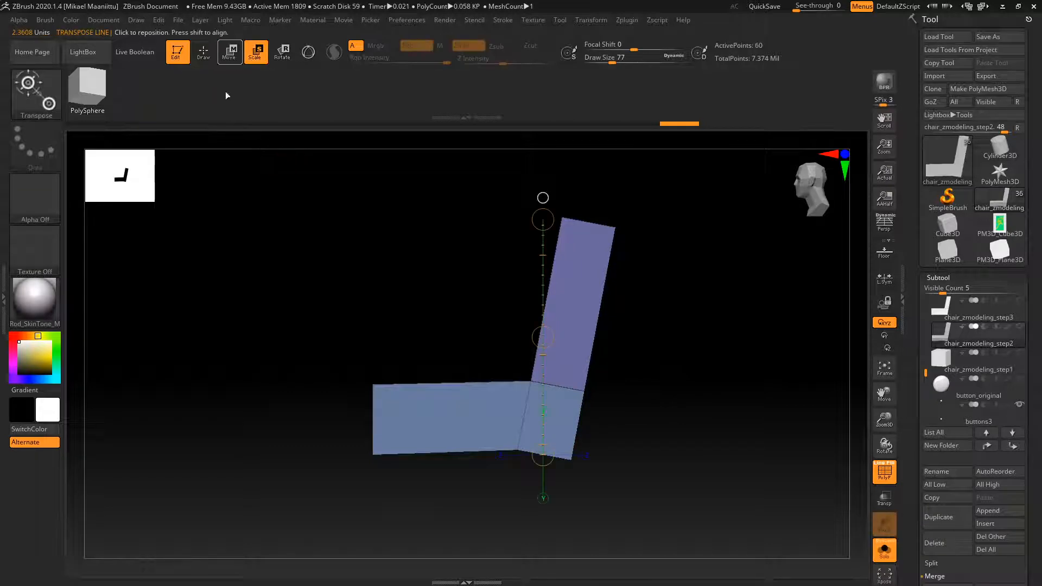
click(307, 60)
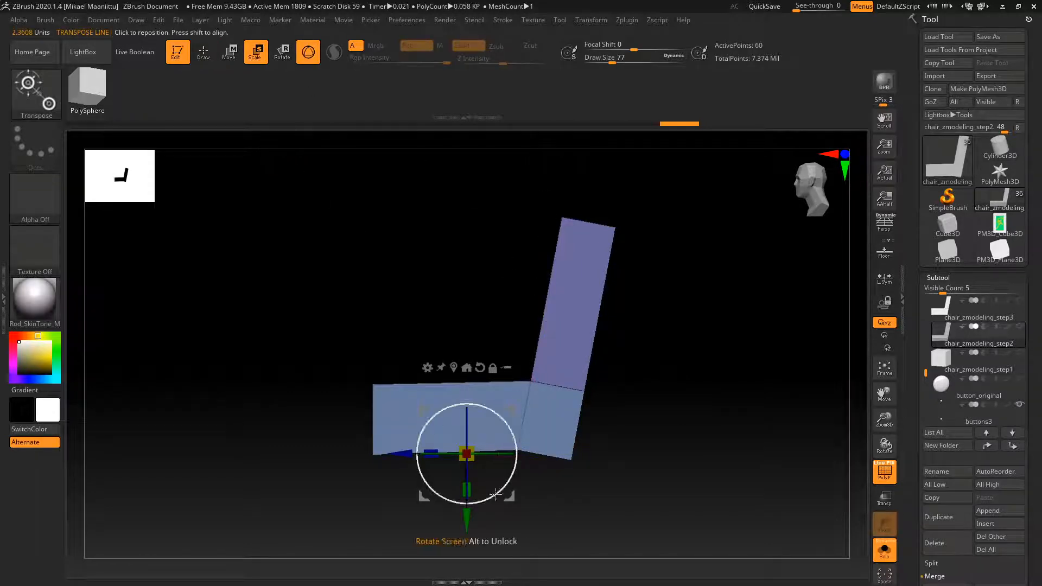
click(454, 367)
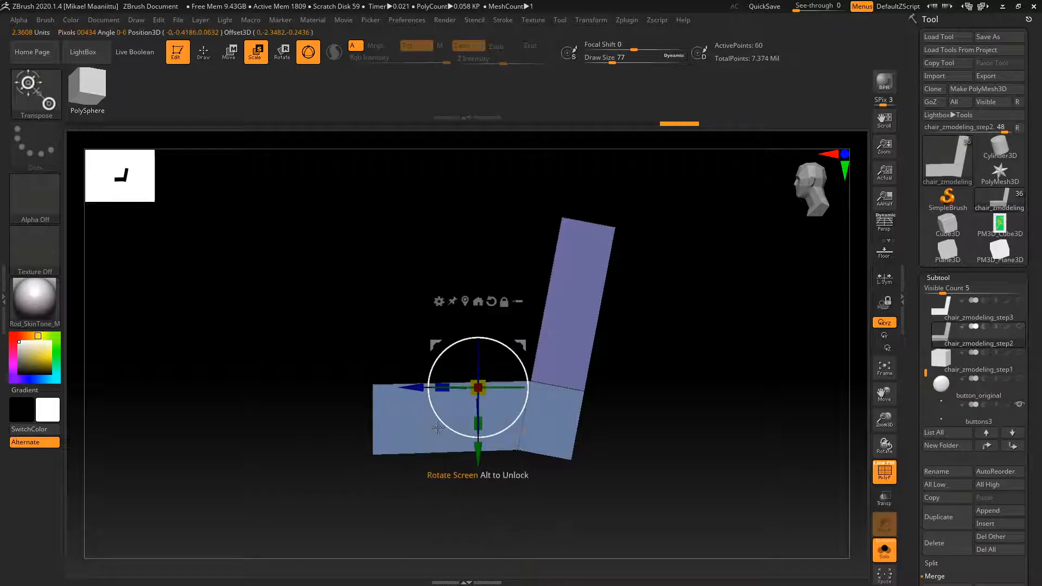
drag(481, 423, 483, 309)
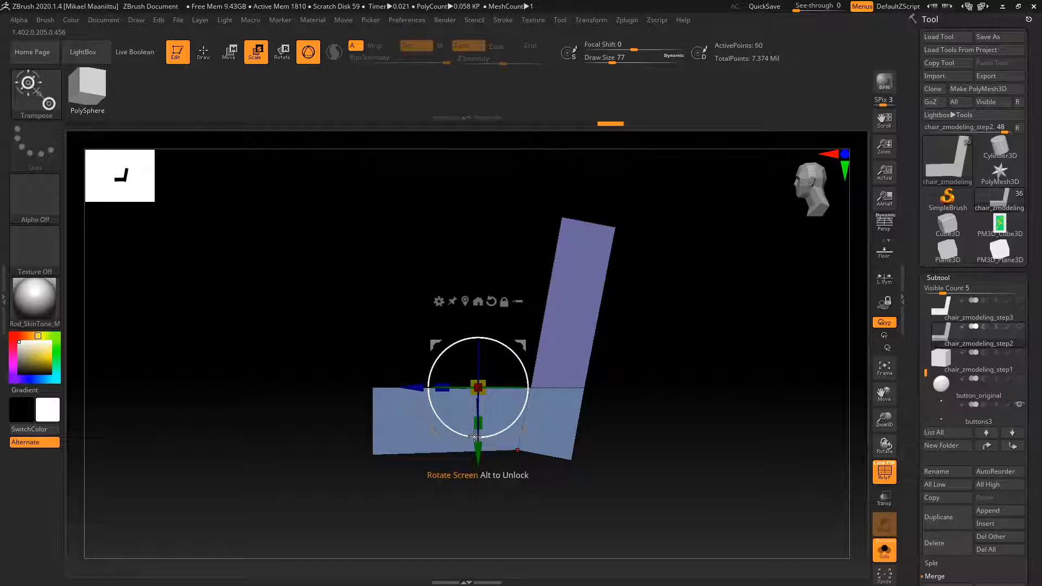
key(ctrl)
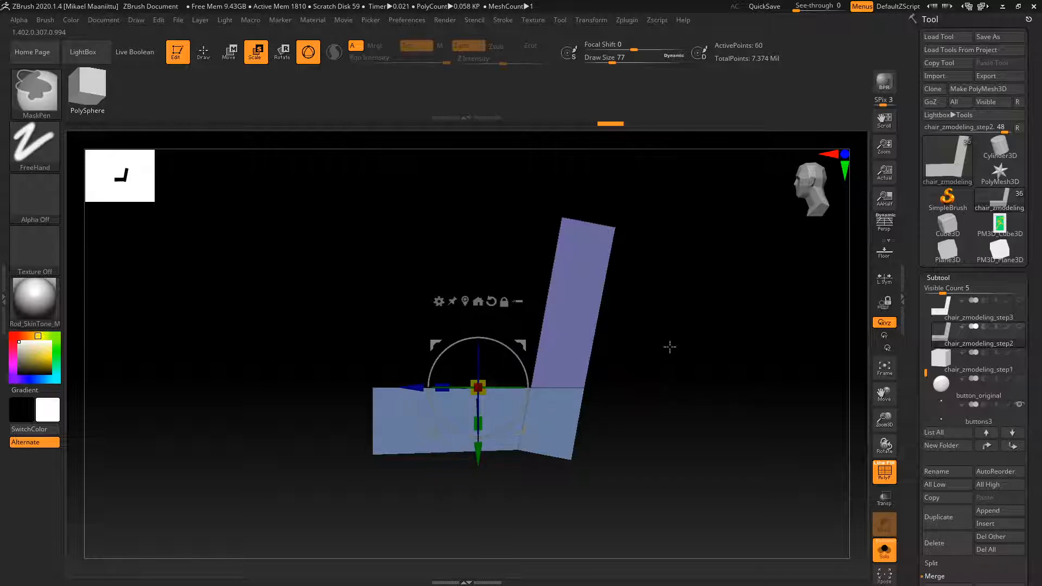
ctrl+click(654, 309)
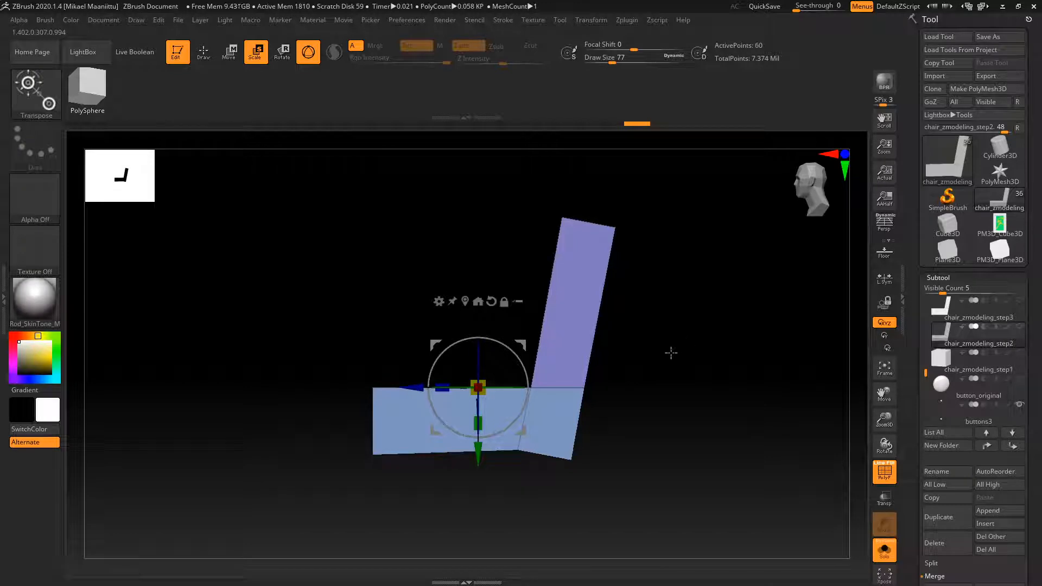
Mask everything except the seat's bottom points, centre the gizmo on them, flatten them level vertically, and clear the mask.
key(ctrl)
ctrl+drag(629, 496, 266, 426)
ctrl+click(650, 416)
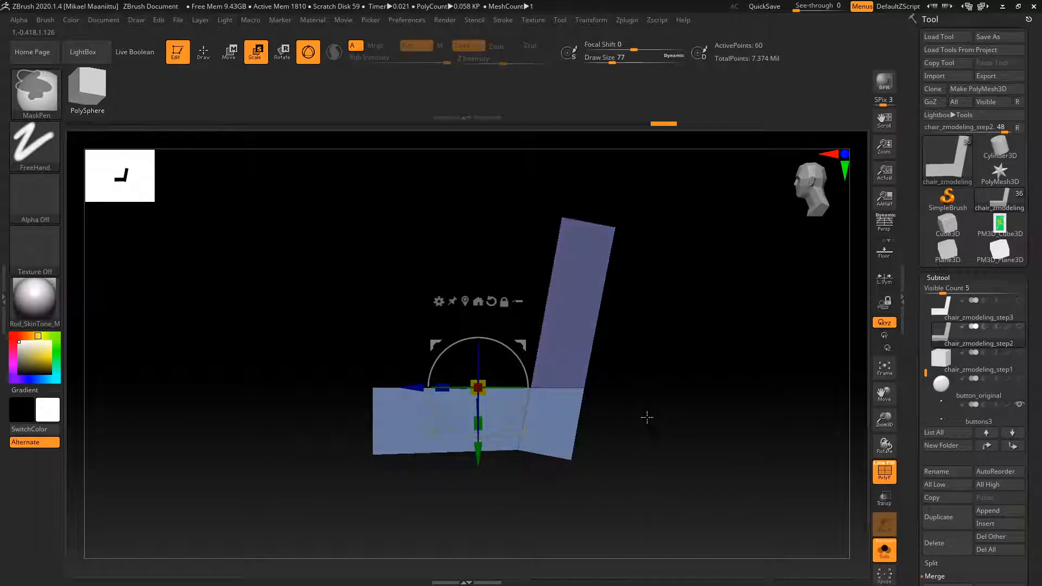
click(466, 302)
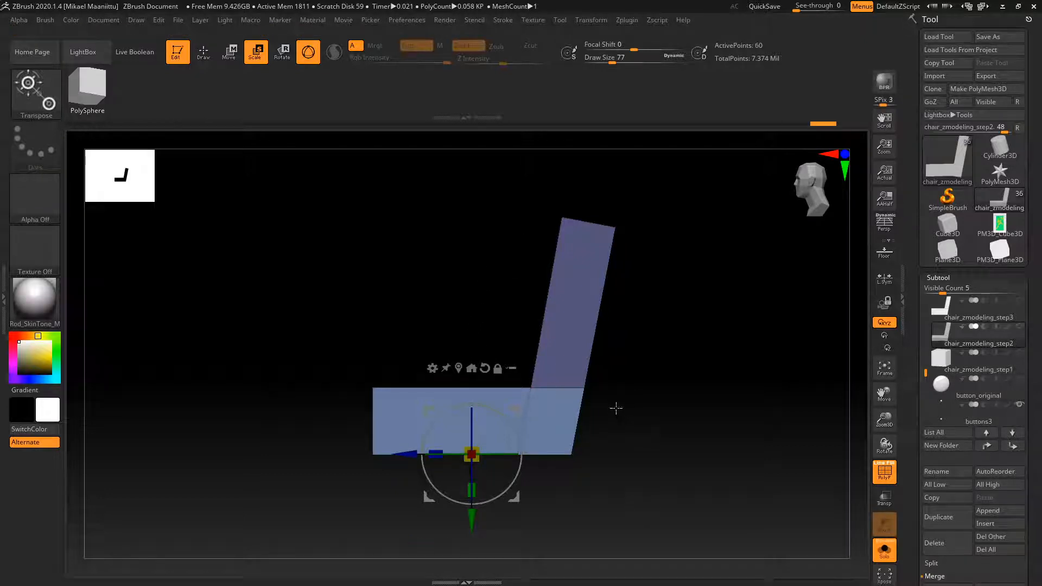
ctrl+drag(640, 335, 694, 483)
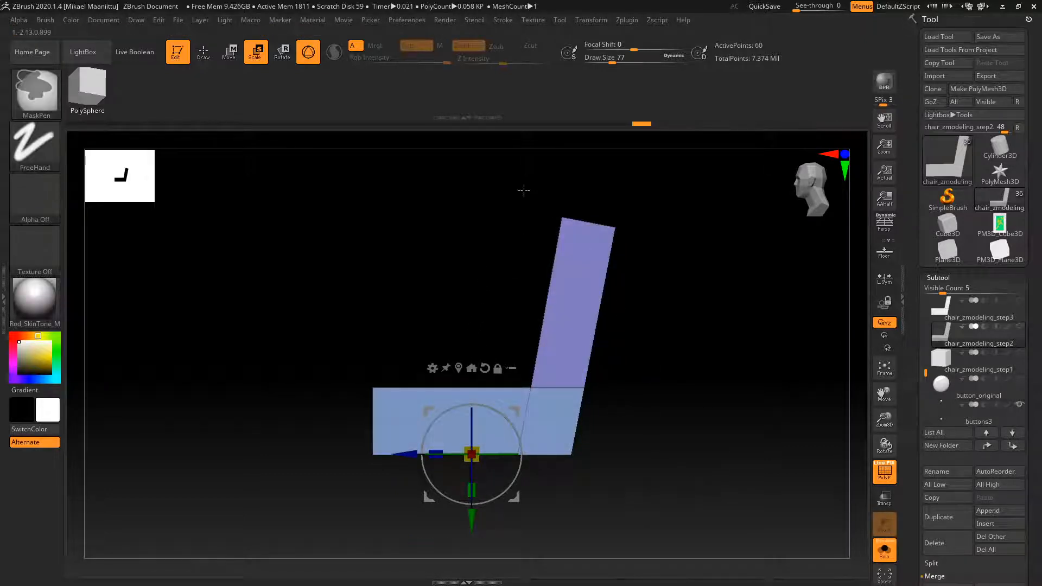
Isolate the backrest's top points with an inverted mask, flatten them level with the gizmo's vertical scale, and return to Draw mode.
ctrl+drag(516, 184, 741, 278)
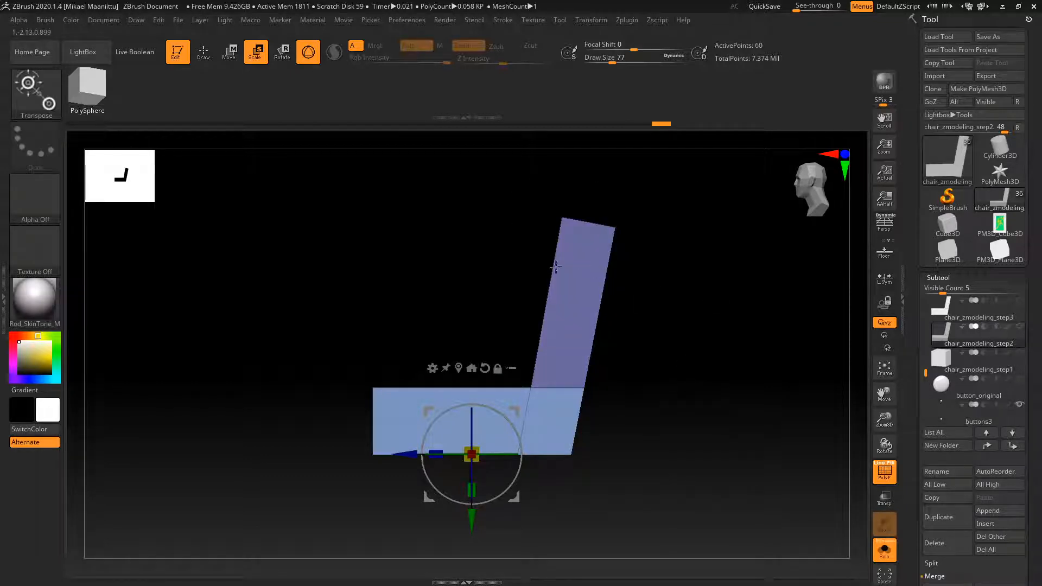
ctrl+click(665, 368)
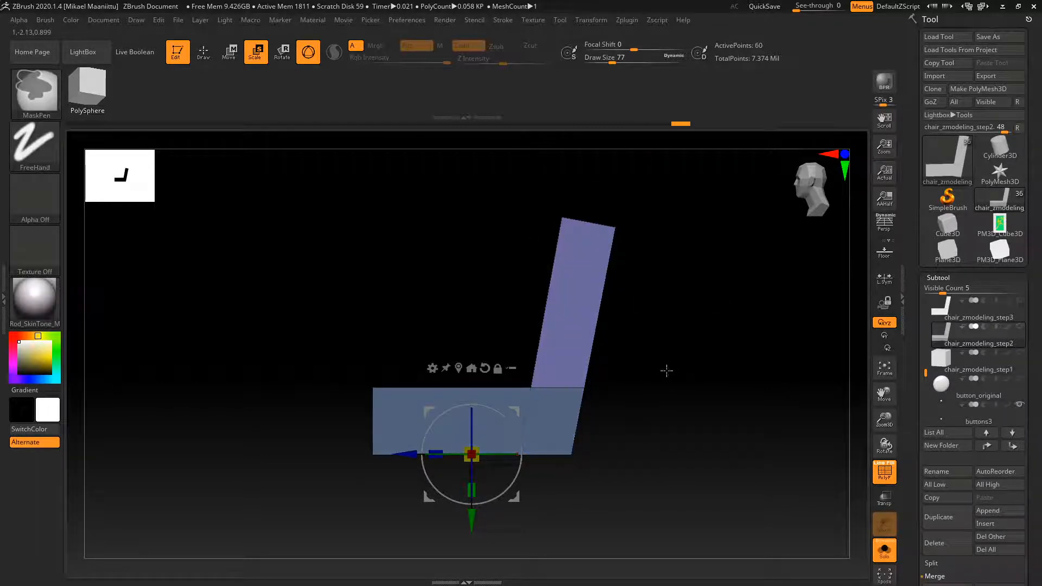
click(460, 368)
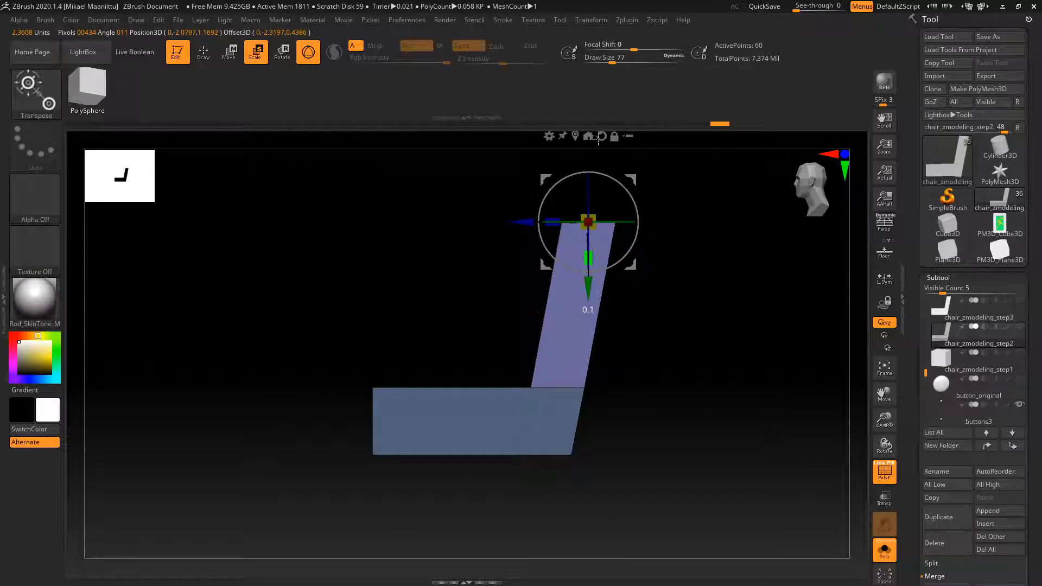
drag(589, 257, 592, 248)
drag(596, 181, 597, 183)
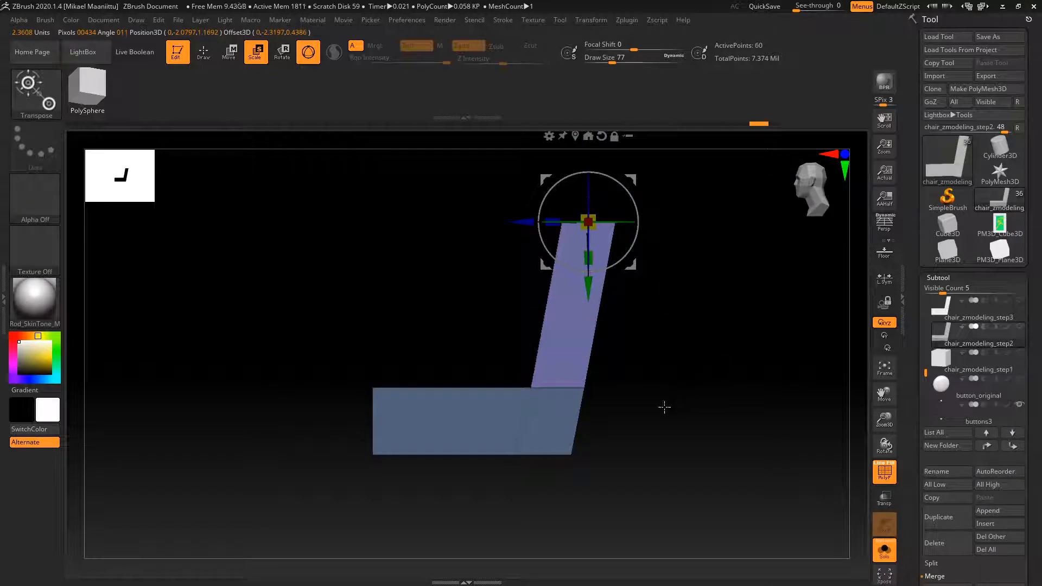
drag(664, 407, 629, 363)
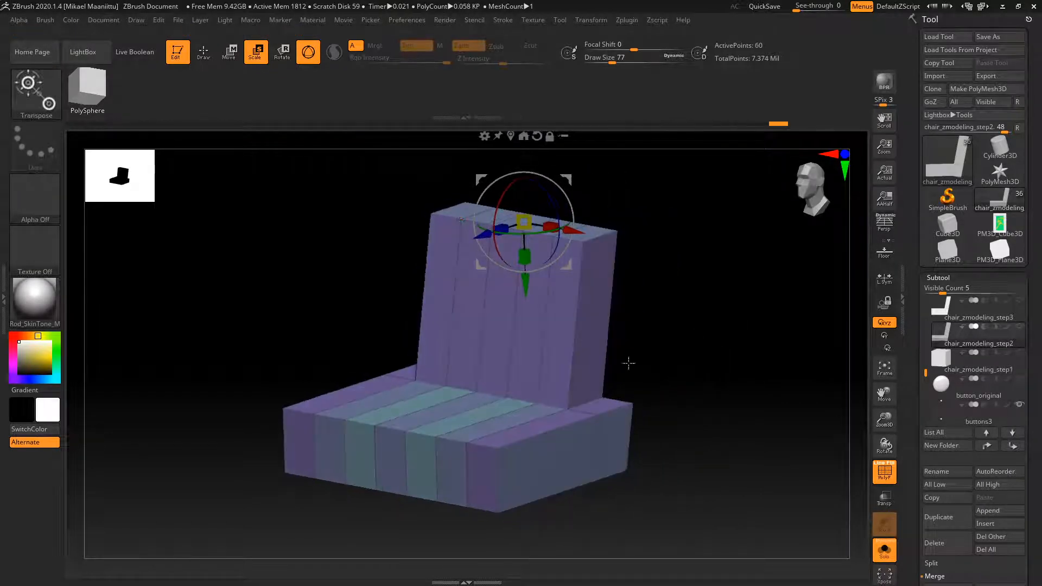
click(204, 52)
mouse_move(673, 404)
mouse_down()
mouse_move(760, 400)
mouse_move(744, 414)
mouse_up()
Compare the simple block and armrest versions of chair_zmodeling_step3 from several angles, leaving the simple block version selected.
click(939, 323)
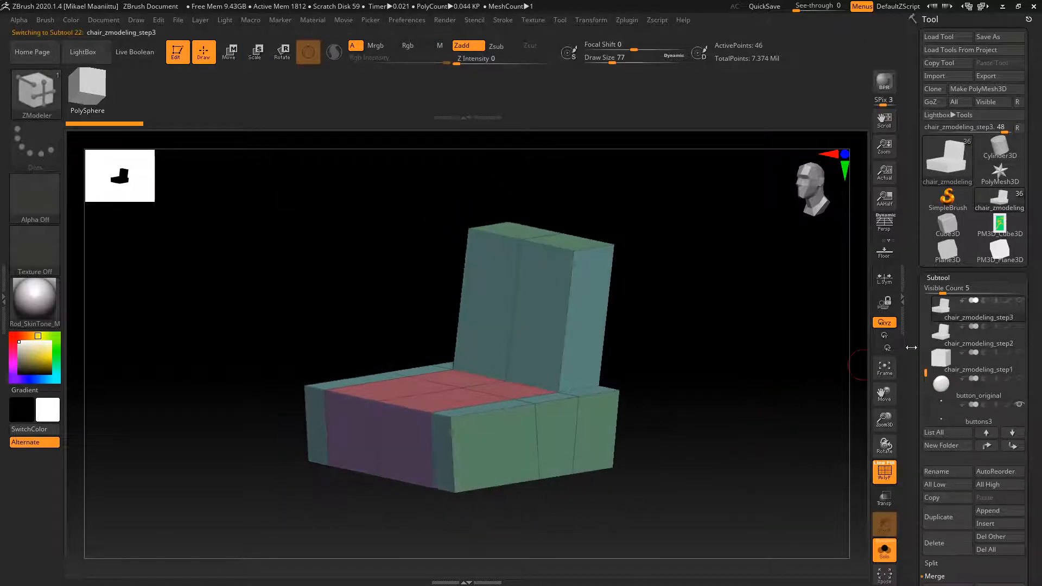
drag(925, 373, 925, 361)
click(942, 365)
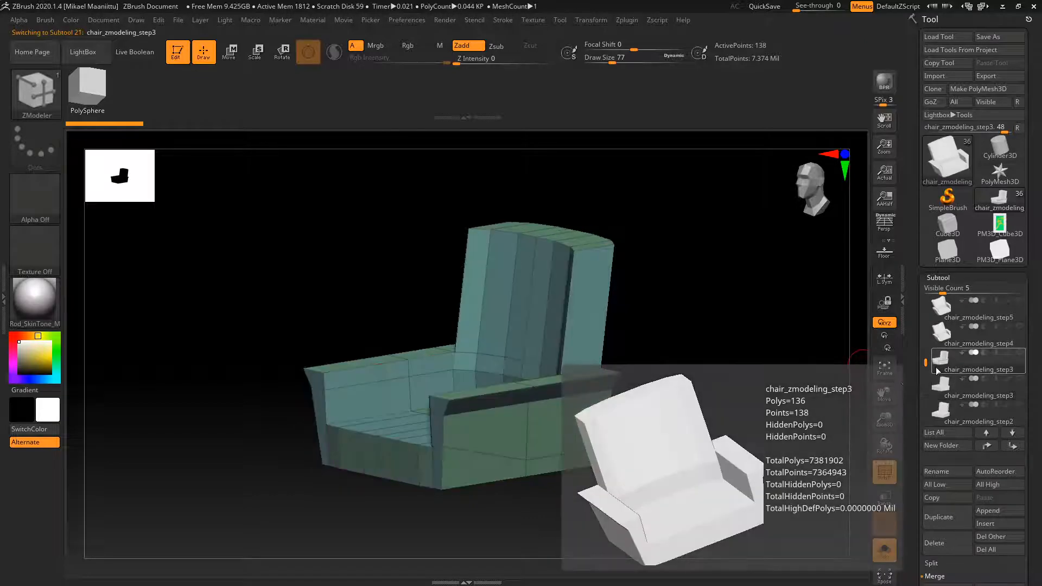
drag(723, 465, 760, 430)
click(942, 390)
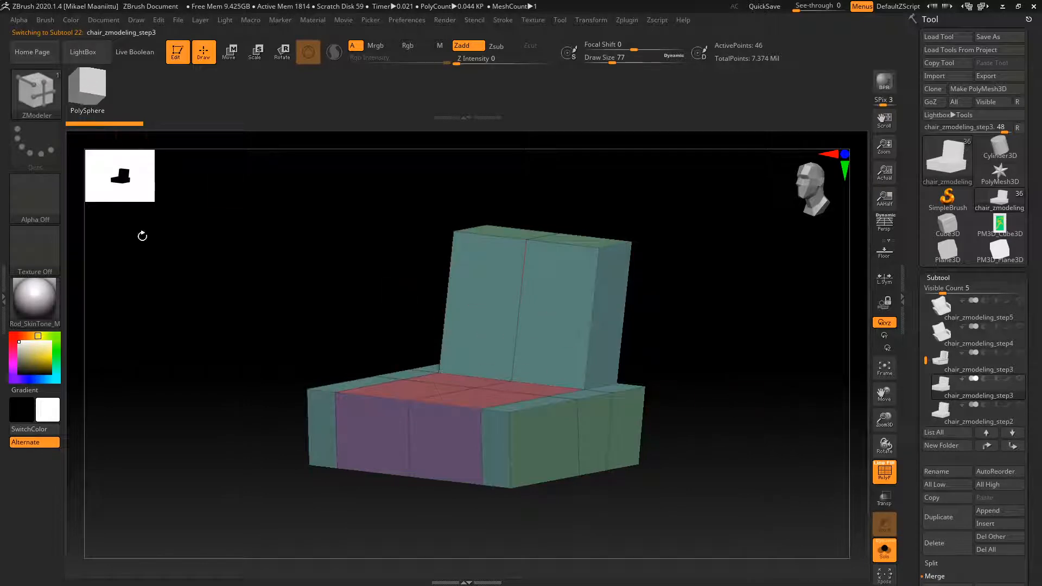
drag(676, 342, 679, 359)
click(945, 360)
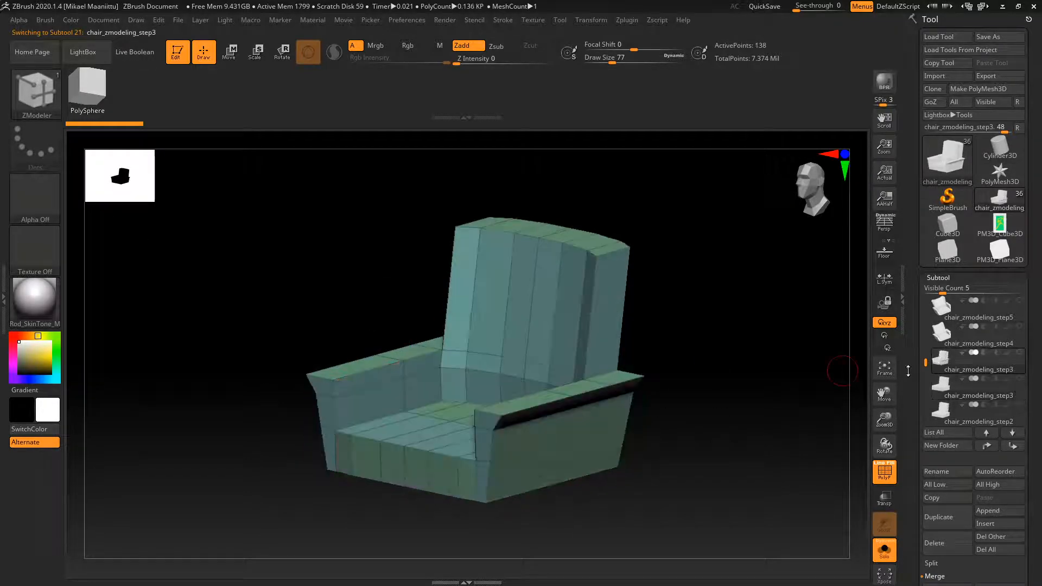
drag(779, 460, 779, 459)
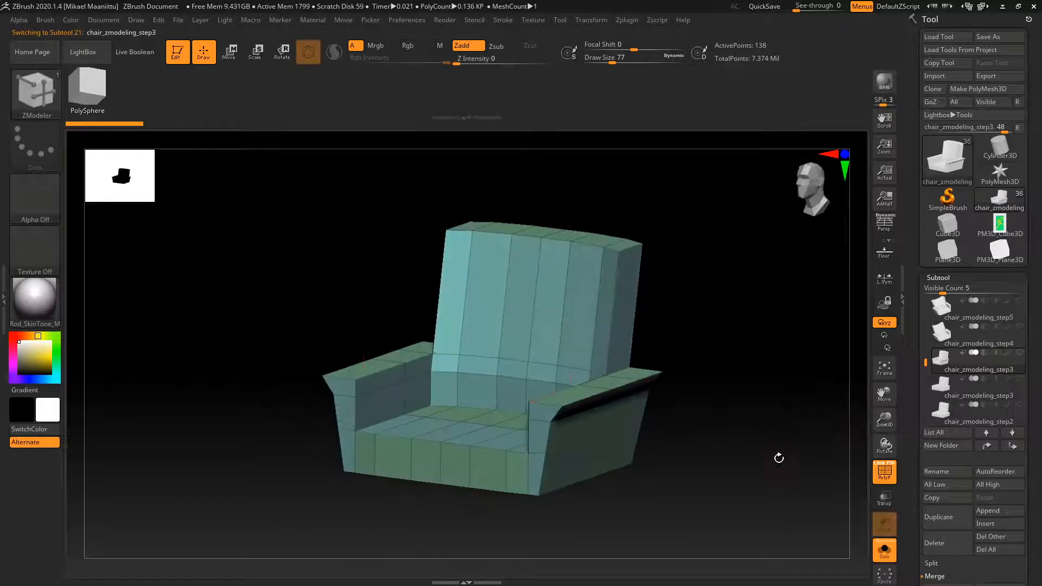
click(939, 386)
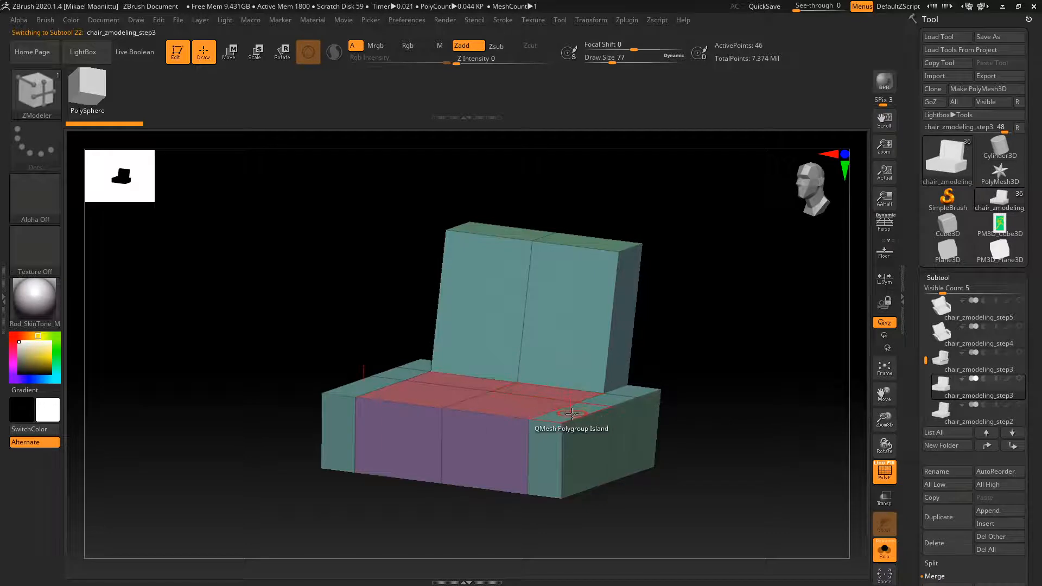
drag(688, 426, 693, 427)
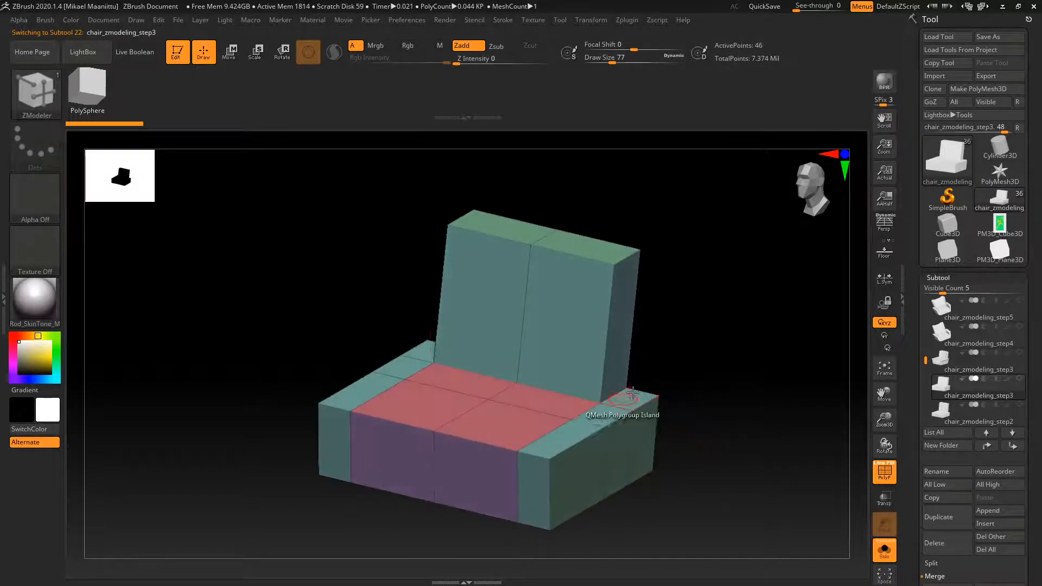
Try raising both armrest strips beside the seat with QMesh on the Polygroup Island target, and undo the result.
mouse_move(559, 437)
mouse_down()
mouse_move(573, 423)
mouse_move(568, 442)
mouse_up()
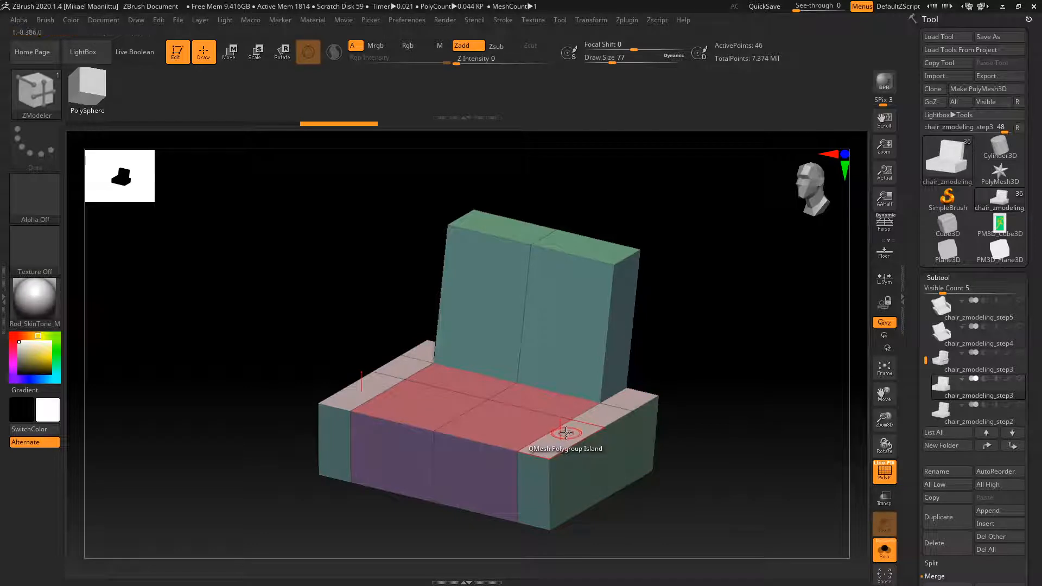
mouse_move(677, 405)
mouse_down()
mouse_move(687, 386)
mouse_move(675, 393)
mouse_up()
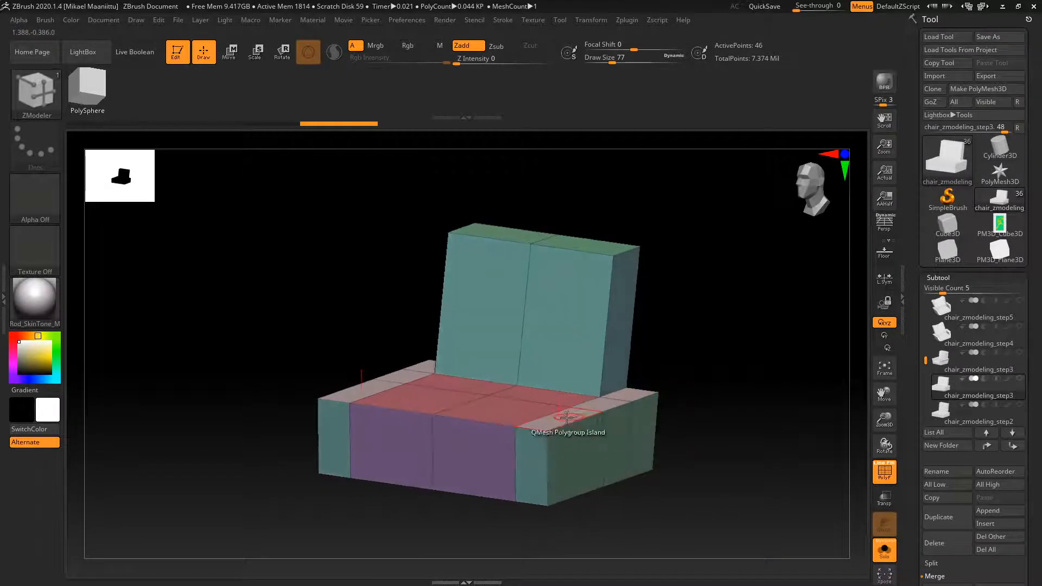
key(space)
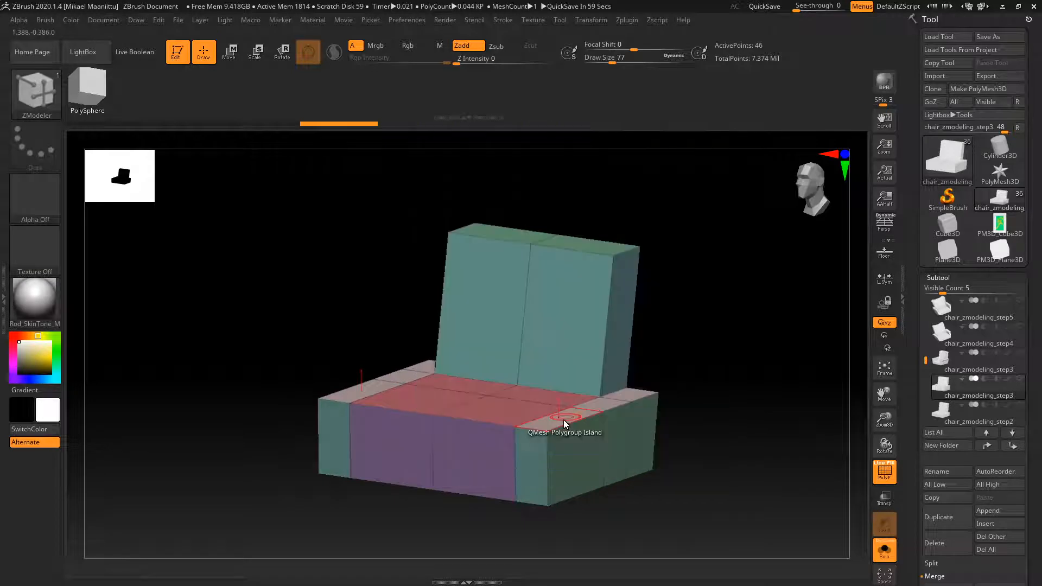
drag(563, 419, 570, 365)
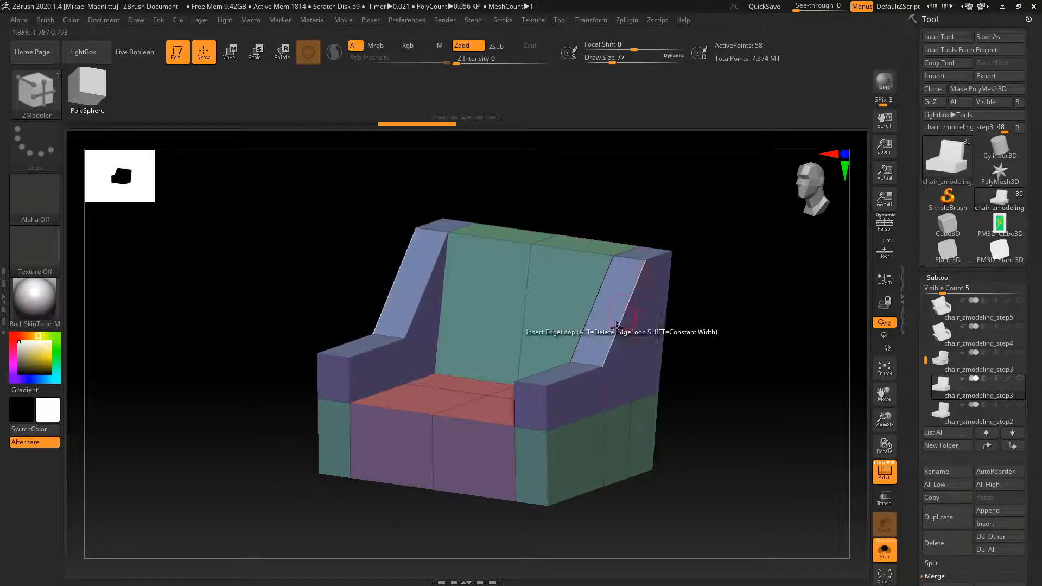
key(ctrl+z)
key(ctrl+shift+z)
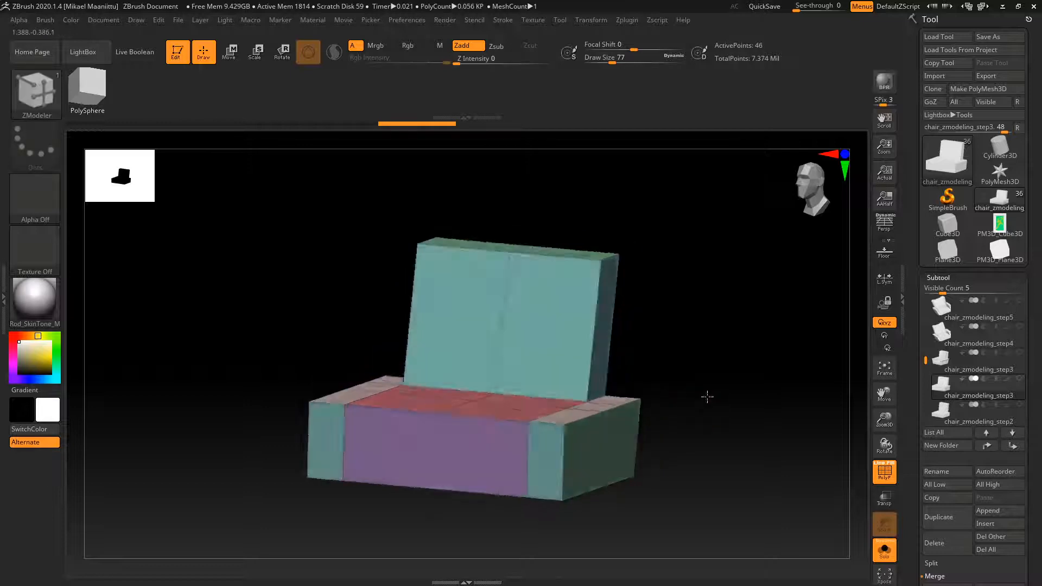
Set the polygon action to Extrude with the Polygroup Island target and try extruding both armrest strips slightly upward.
drag(707, 397, 635, 388)
drag(562, 380, 478, 441)
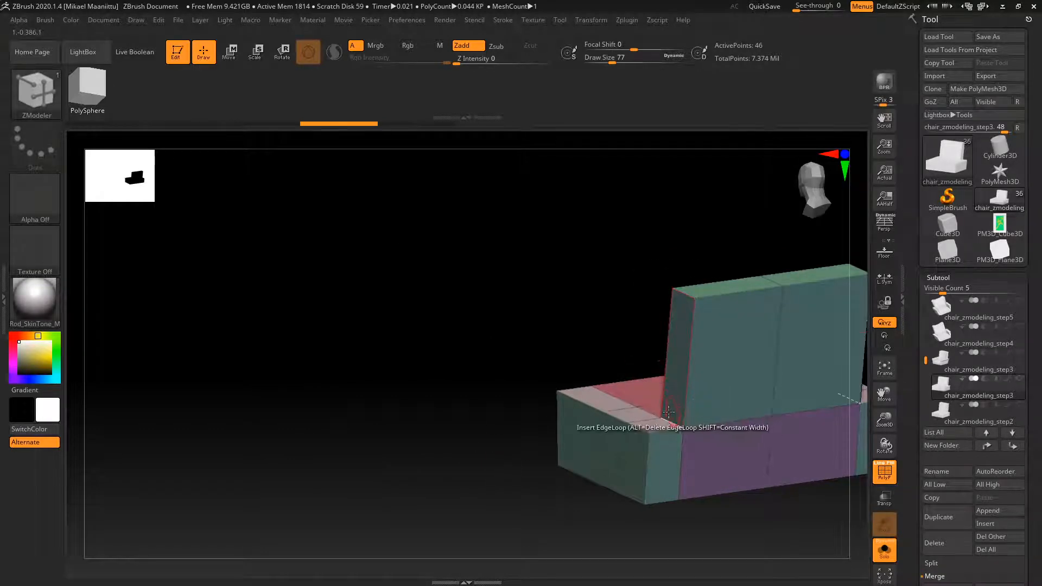
drag(521, 429, 461, 478)
key(space)
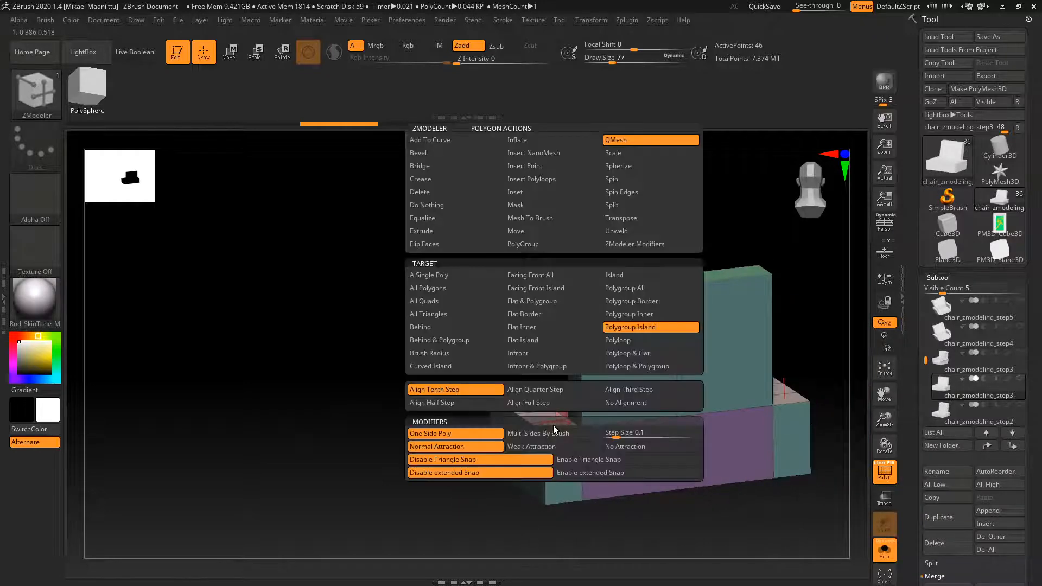
click(441, 232)
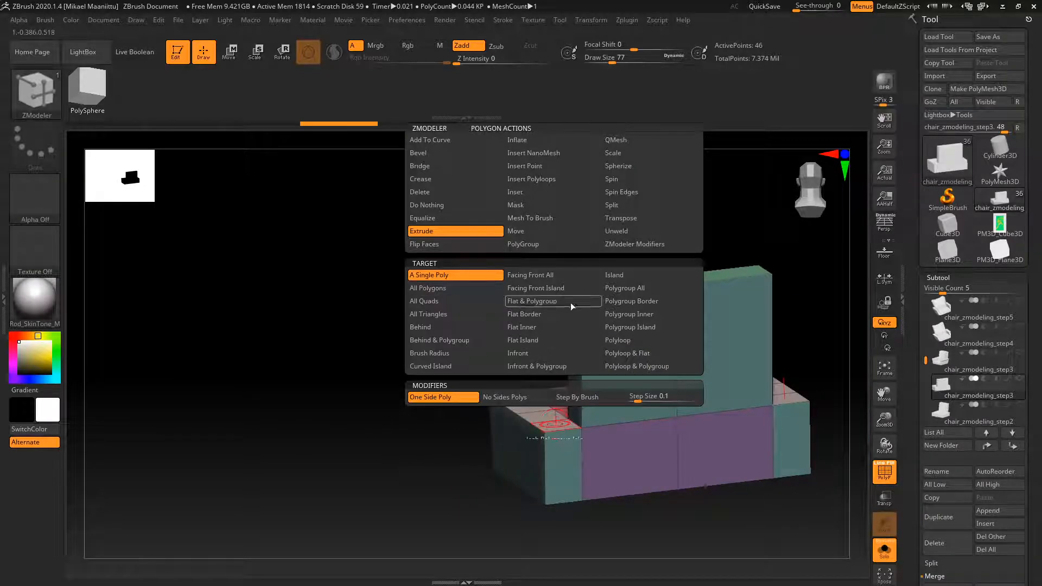
click(651, 327)
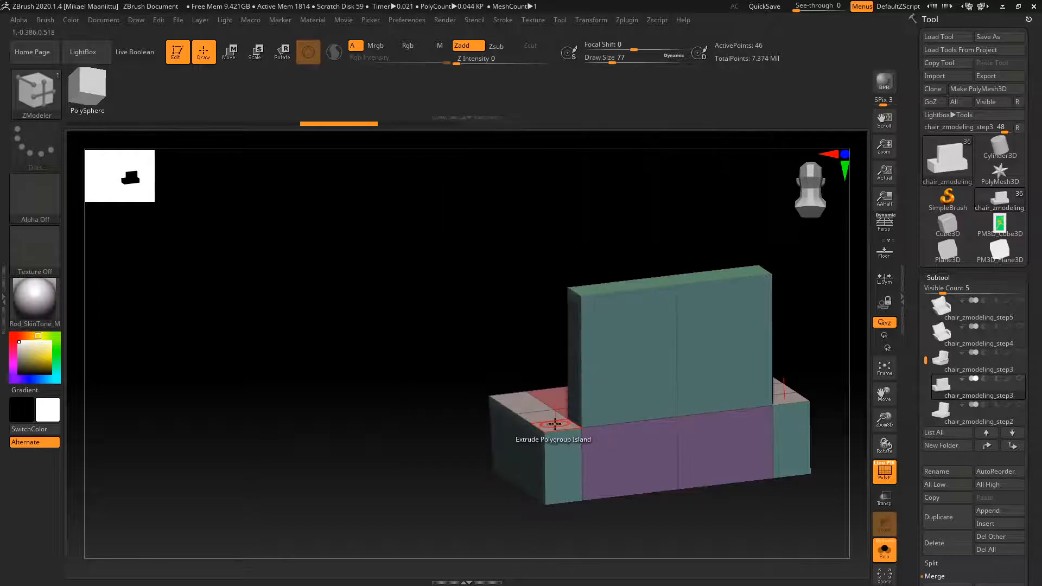
drag(555, 424, 555, 395)
Examine how the extruded armrests meet the backrest from above and behind, and undo the extrusion.
drag(454, 472, 482, 453)
drag(658, 504, 616, 500)
drag(609, 449, 564, 402)
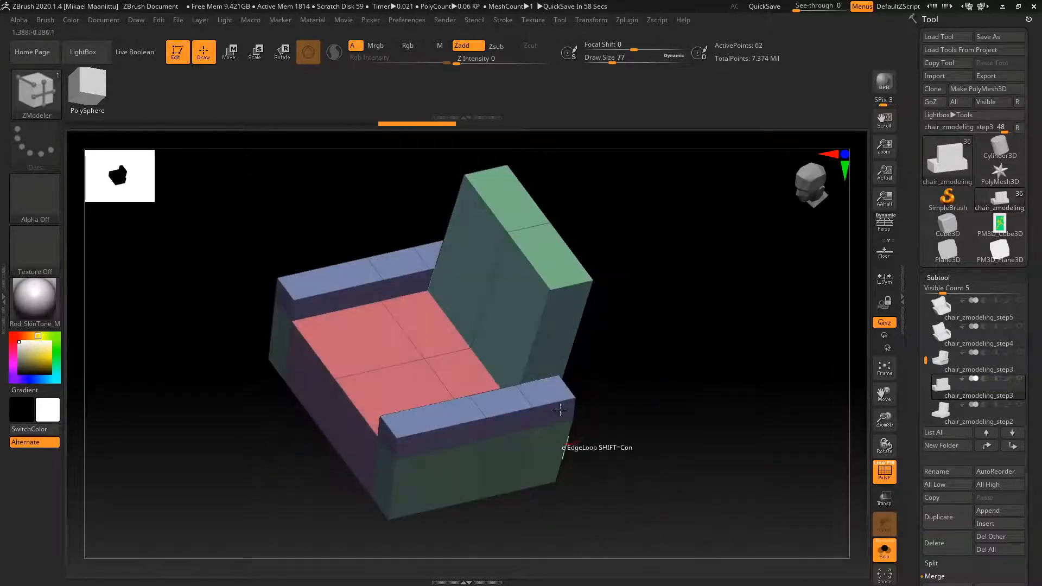
shift+drag(645, 446, 637, 451)
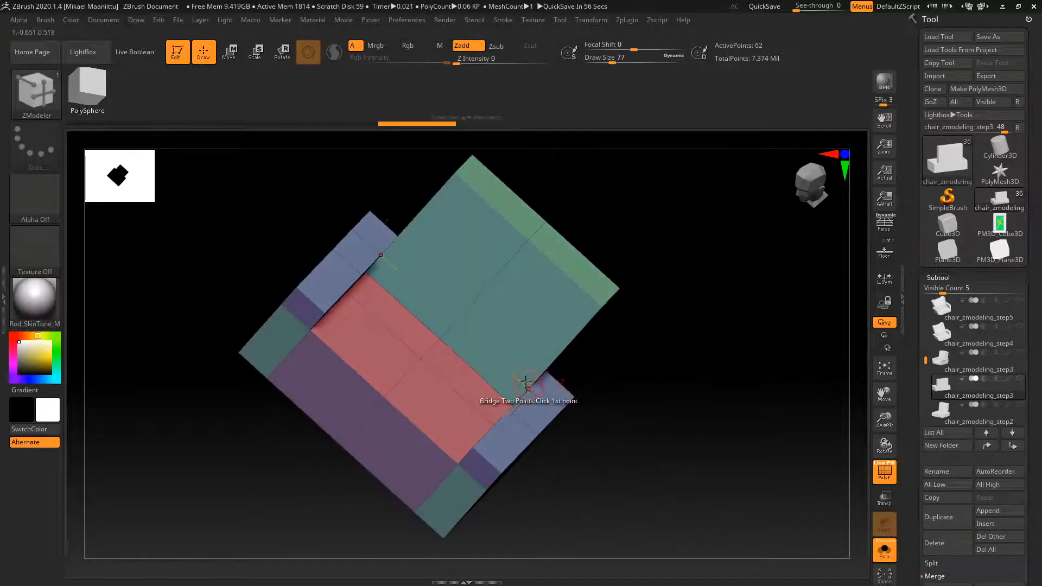
drag(680, 416, 640, 396)
drag(675, 427, 597, 365)
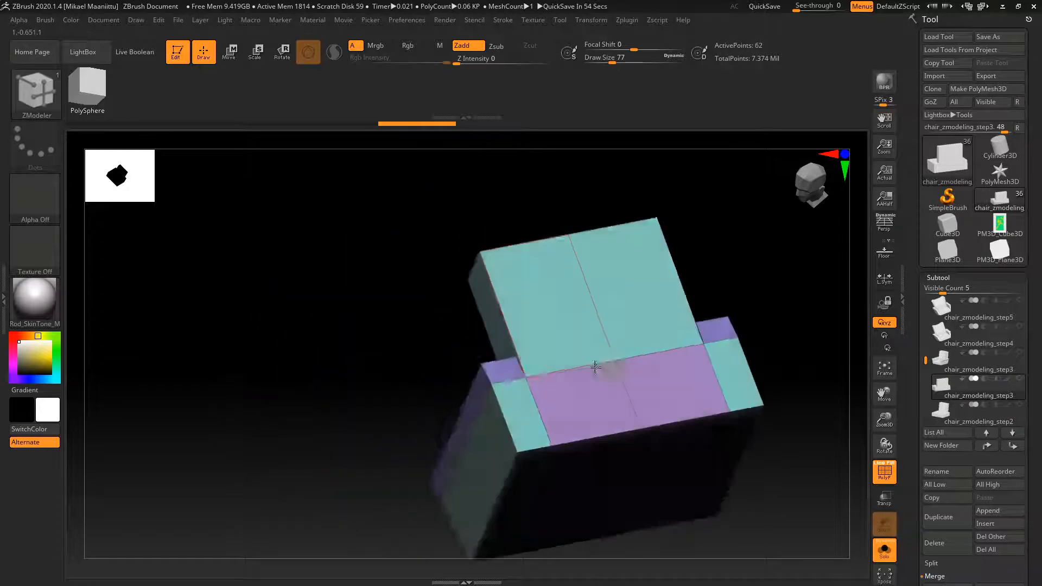
key(ctrl+shift+z)
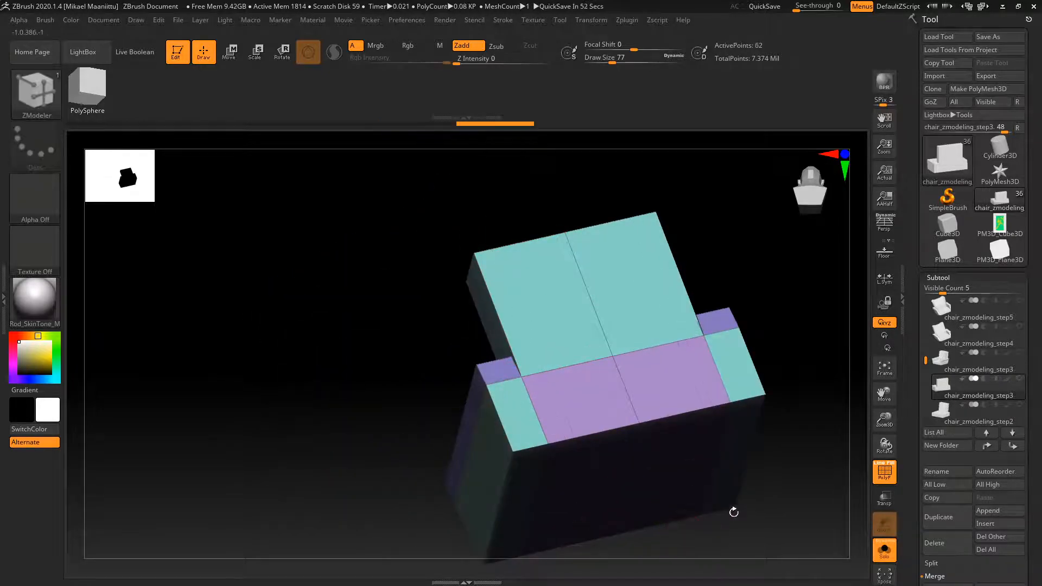
key(ctrl+z)
drag(785, 461, 786, 483)
mouse_move(798, 343)
alt+mouse_down()
mouse_move(672, 304)
mouse_move(764, 396)
mouse_move(721, 449)
alt+mouse_up()
key(ctrl+z)
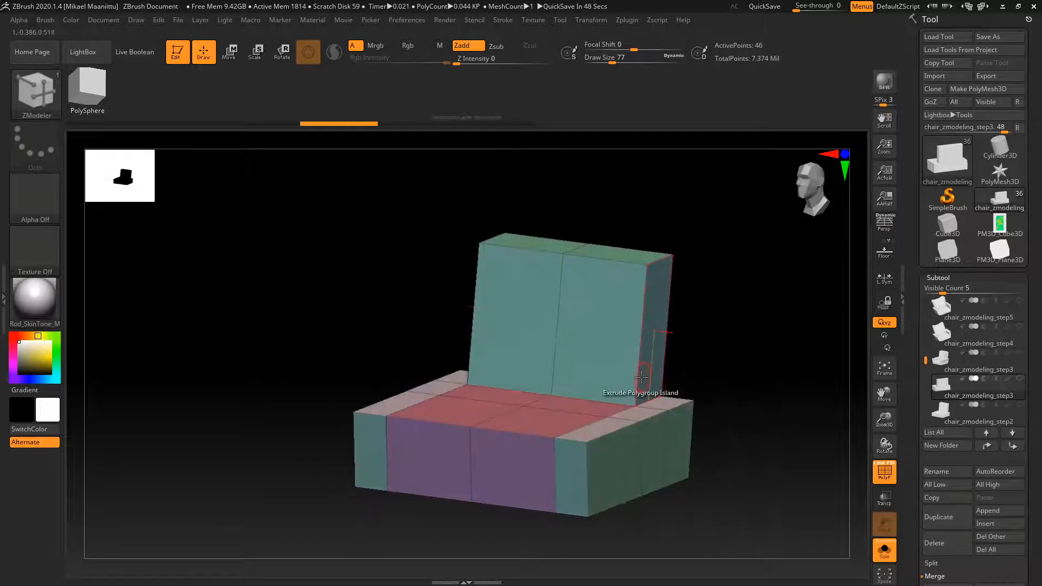
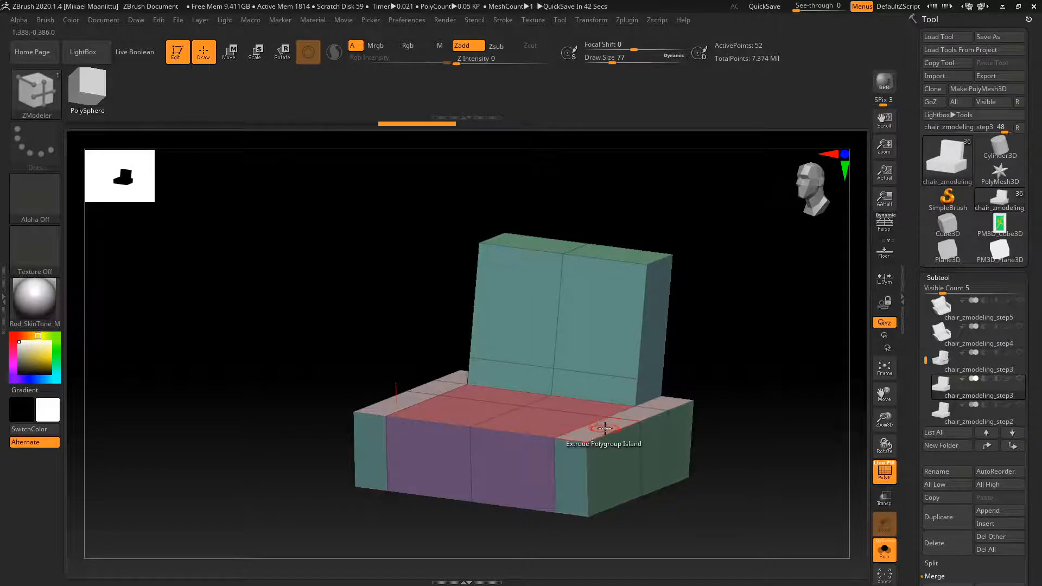
Change the polygon action back to QMesh on Polygroup Island and raise both armrest strips to the edge loop across the lower backrest.
drag(597, 428, 608, 398)
key(ctrl+z)
key(space)
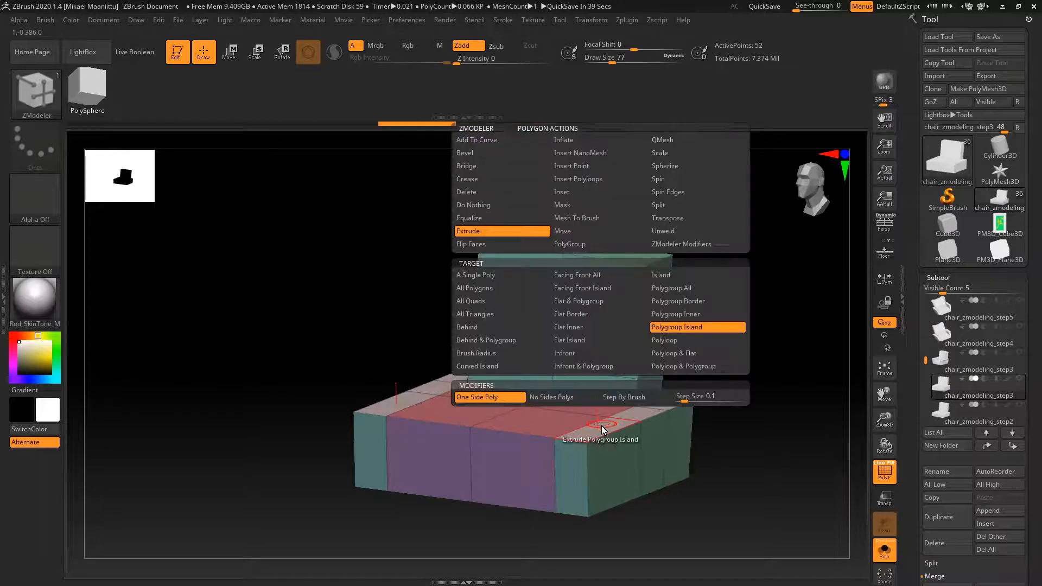
click(671, 142)
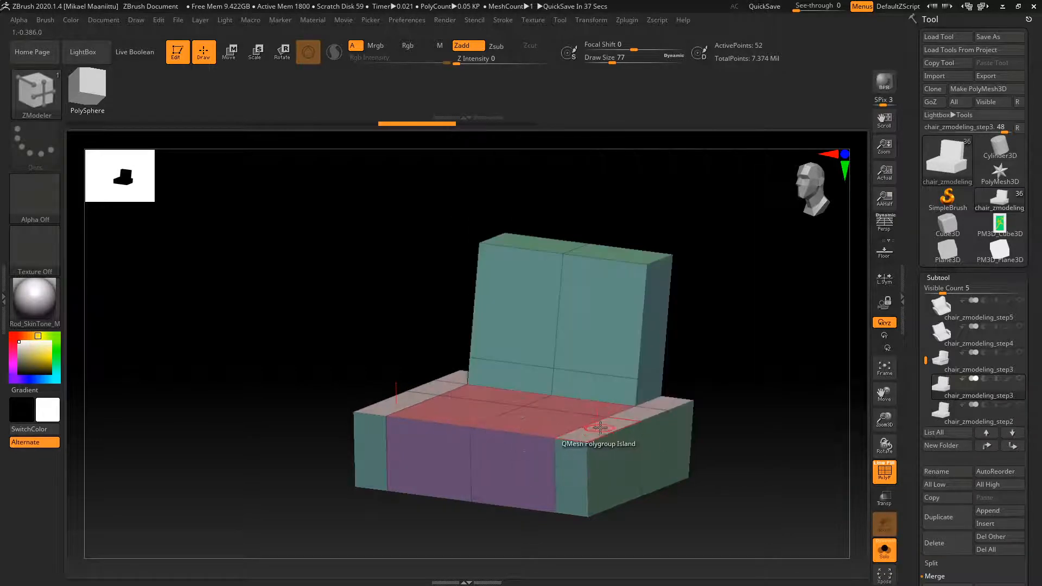
drag(605, 420, 611, 397)
shift+drag(726, 442, 719, 472)
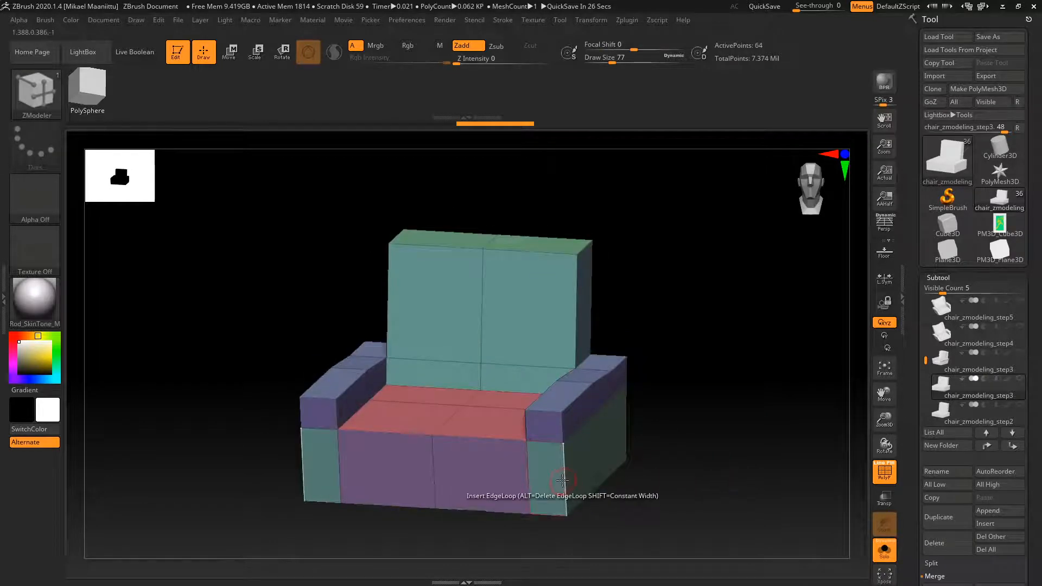
Using the finished chair_zmodeling_step3 as reference, insert a horizontal edge loop around the base and lower the seat polygroup to it with QMesh.
click(942, 361)
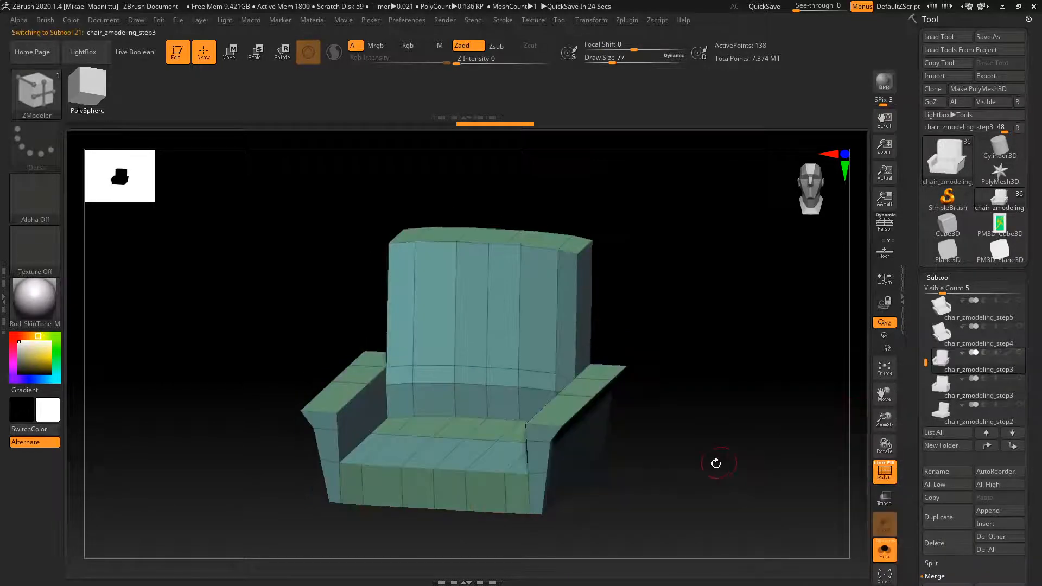
mouse_move(716, 463)
shift+mouse_down()
mouse_move(730, 443)
mouse_move(728, 456)
shift+mouse_up()
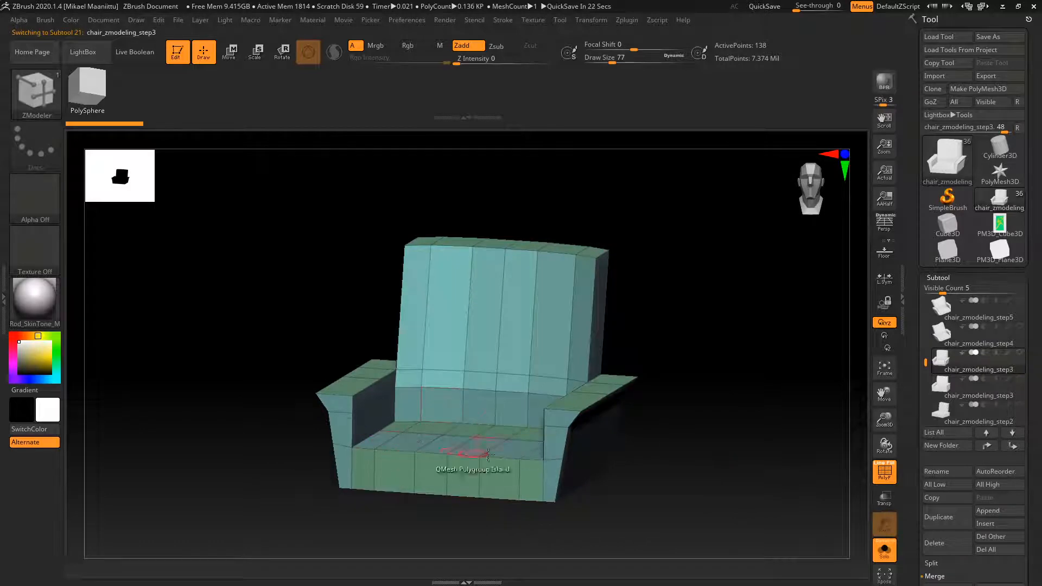
click(945, 400)
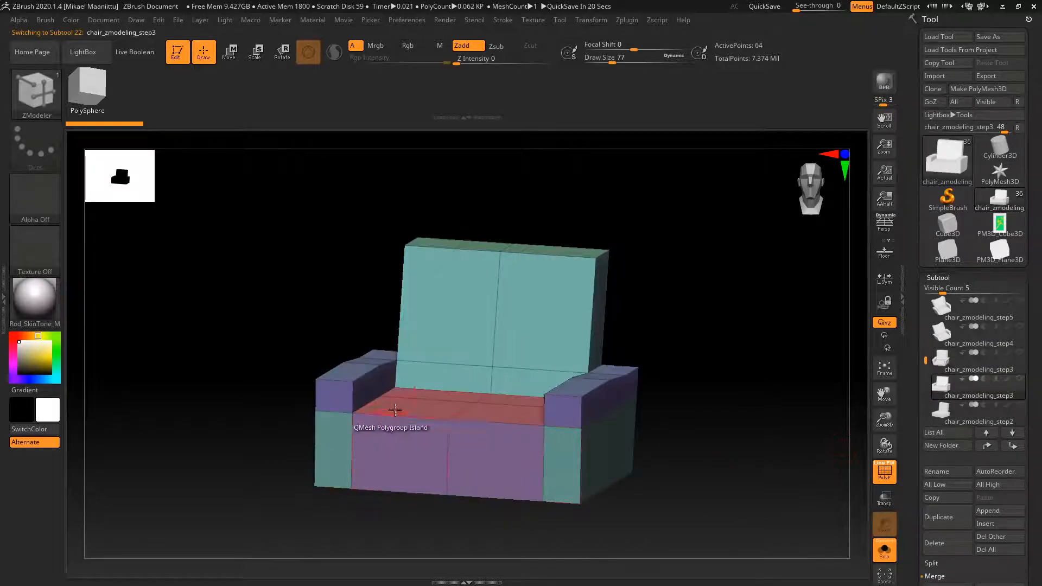
drag(702, 471, 640, 465)
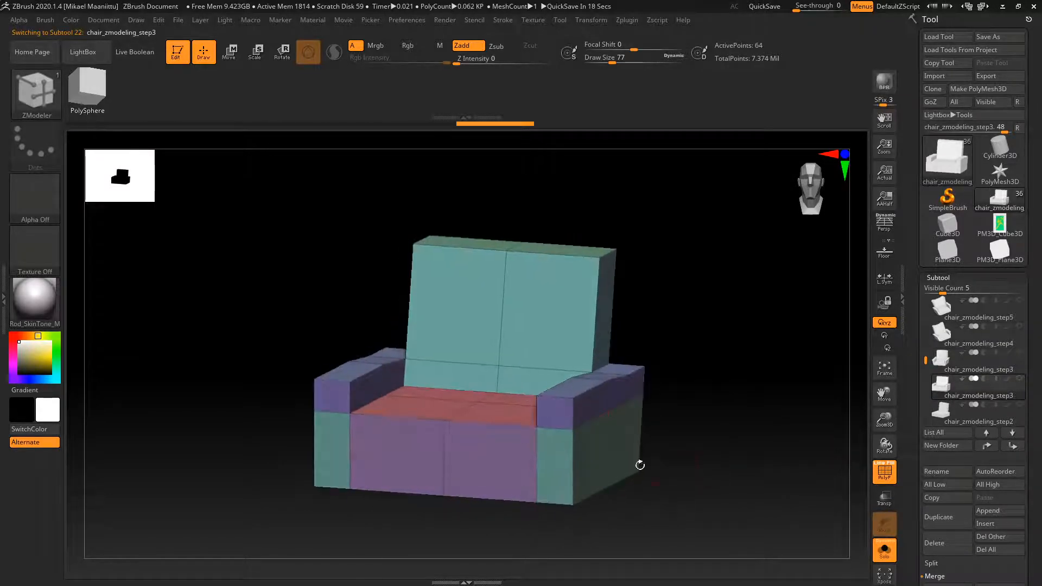
drag(576, 455, 572, 470)
drag(705, 440, 656, 465)
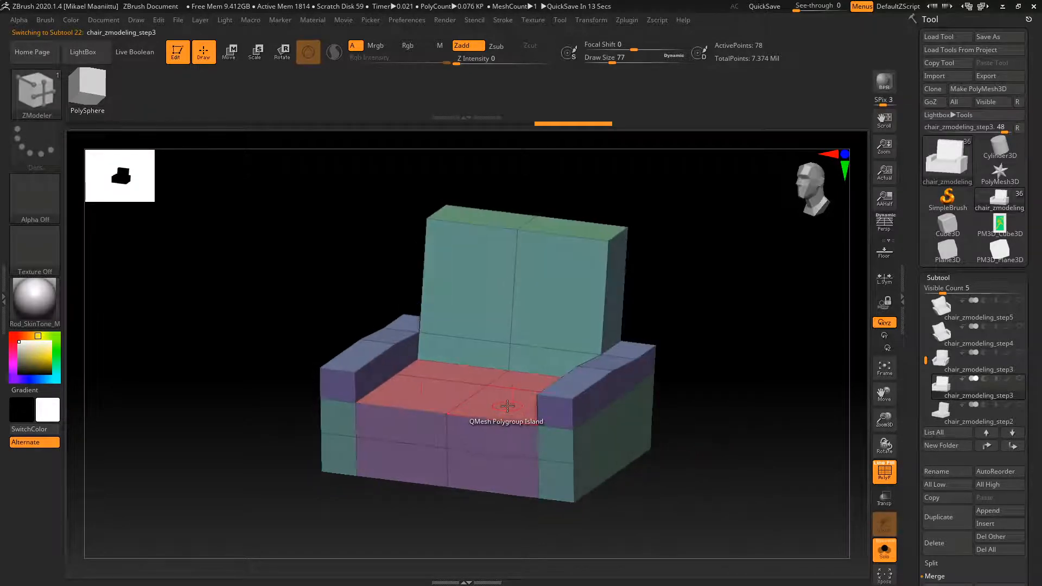
drag(502, 407, 423, 448)
mouse_move(738, 437)
shift+mouse_down()
mouse_move(719, 447)
mouse_move(735, 440)
mouse_move(721, 432)
mouse_move(724, 399)
mouse_move(735, 414)
mouse_move(710, 426)
mouse_move(745, 428)
shift+mouse_up()
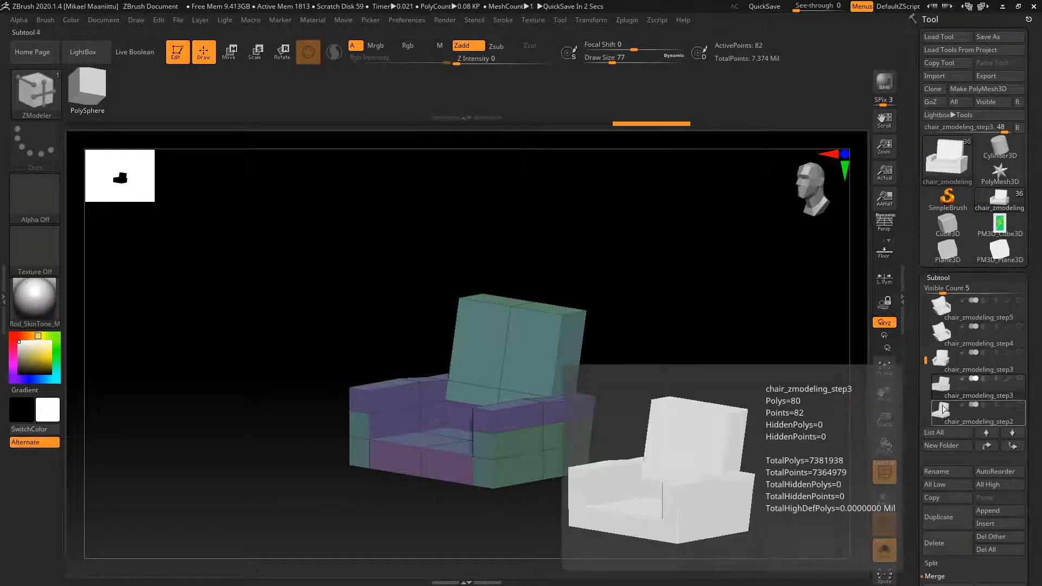
Compare the block chair with the finished chair_zmodeling_step3, examining the added edge loops, curved backrest and flared armrests.
click(945, 390)
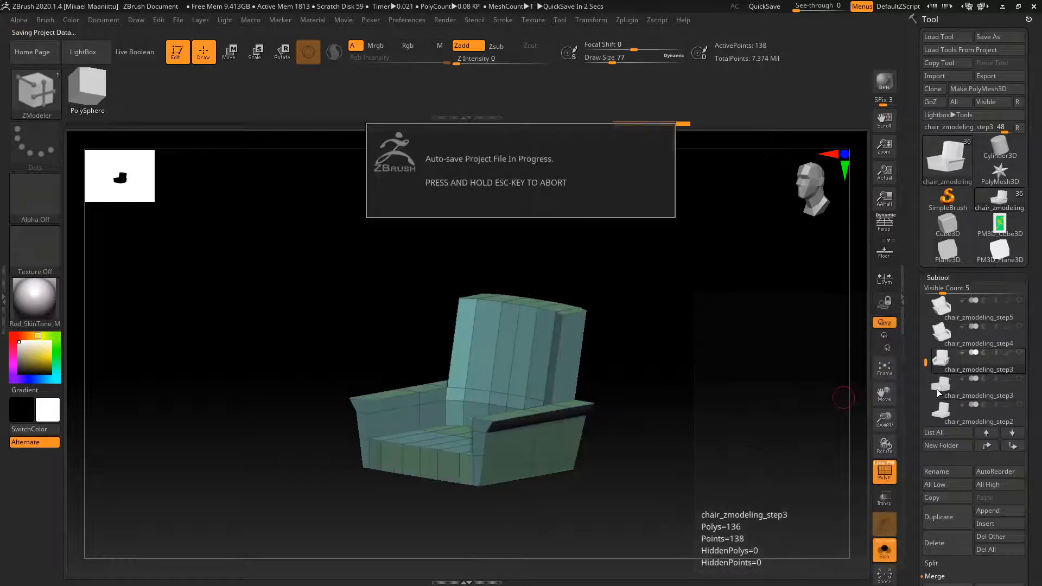
click(941, 368)
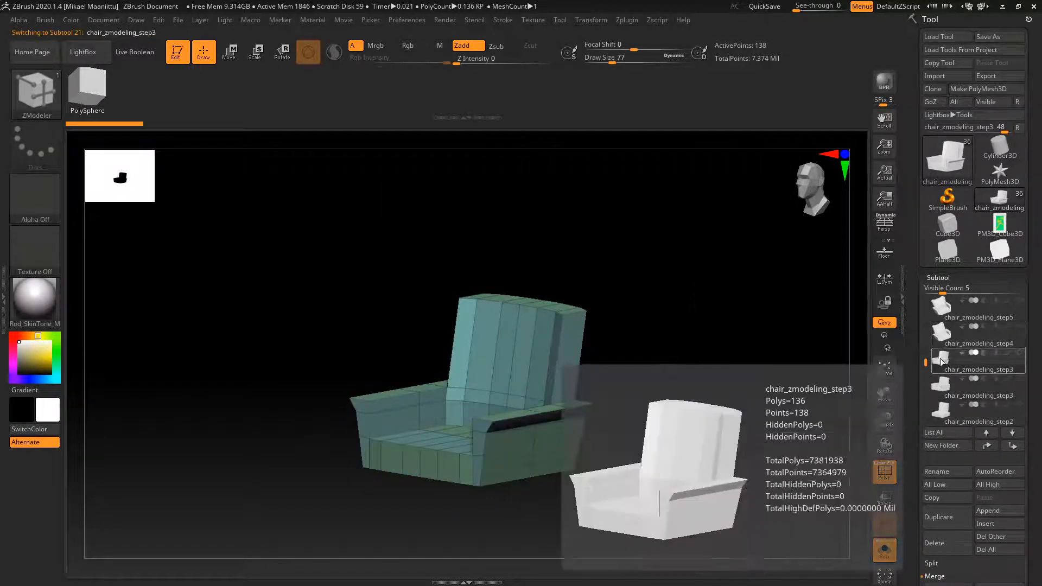
click(942, 387)
mouse_move(787, 434)
mouse_down()
mouse_move(784, 465)
mouse_move(798, 439)
mouse_up()
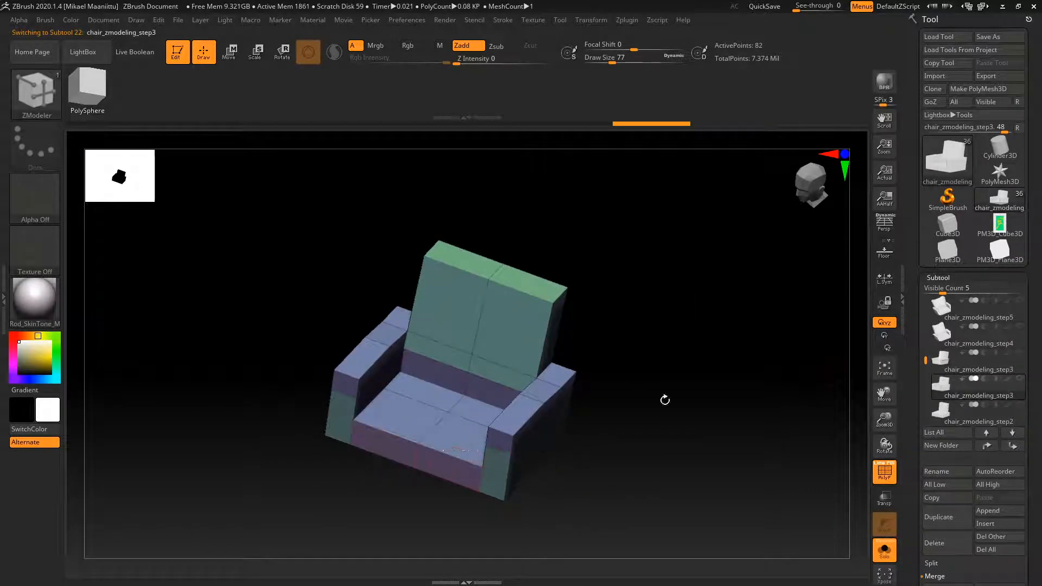
click(941, 367)
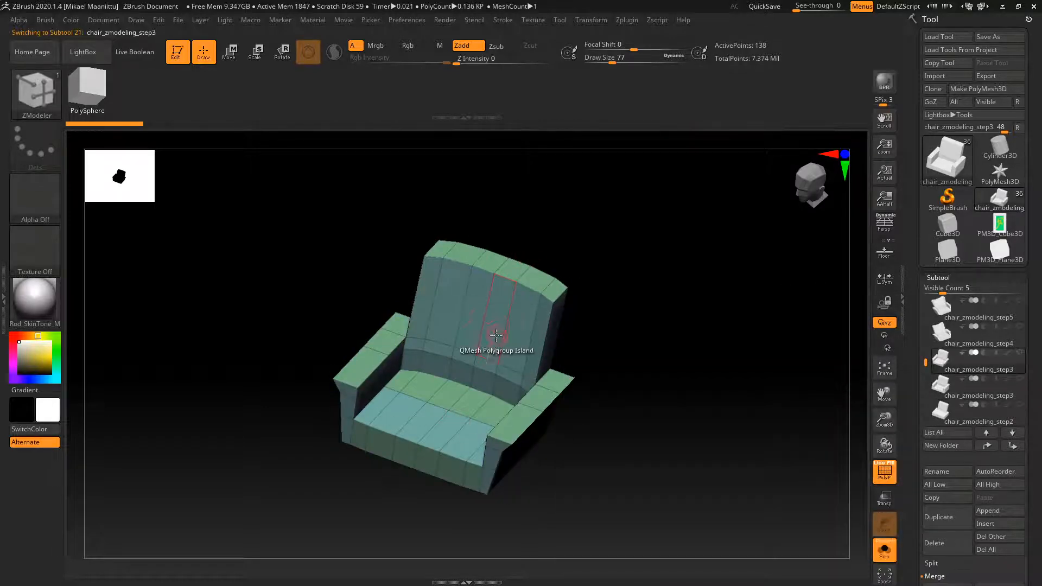
drag(724, 467, 826, 422)
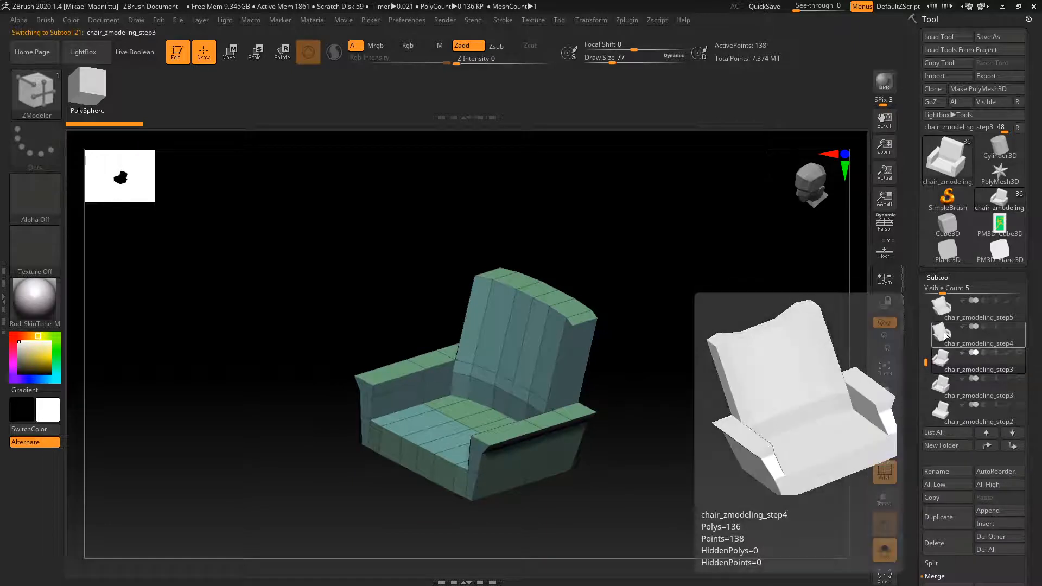
Examine the modelling stages from chair_zmodeling_step4 through chair_zmodeling_step8, leaving chair_zmodeling_step7 selected.
click(942, 337)
drag(926, 361, 927, 359)
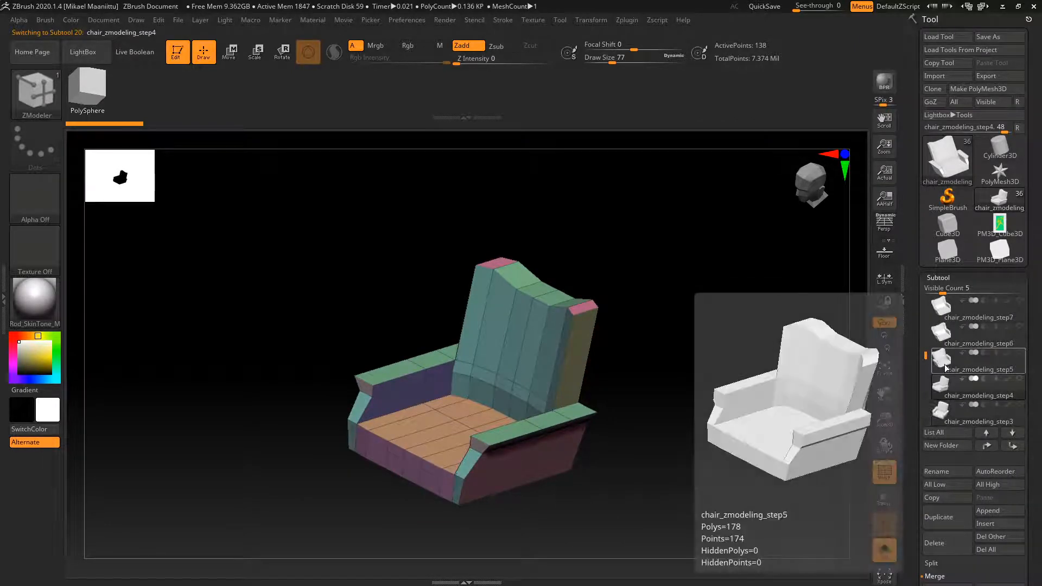
click(944, 365)
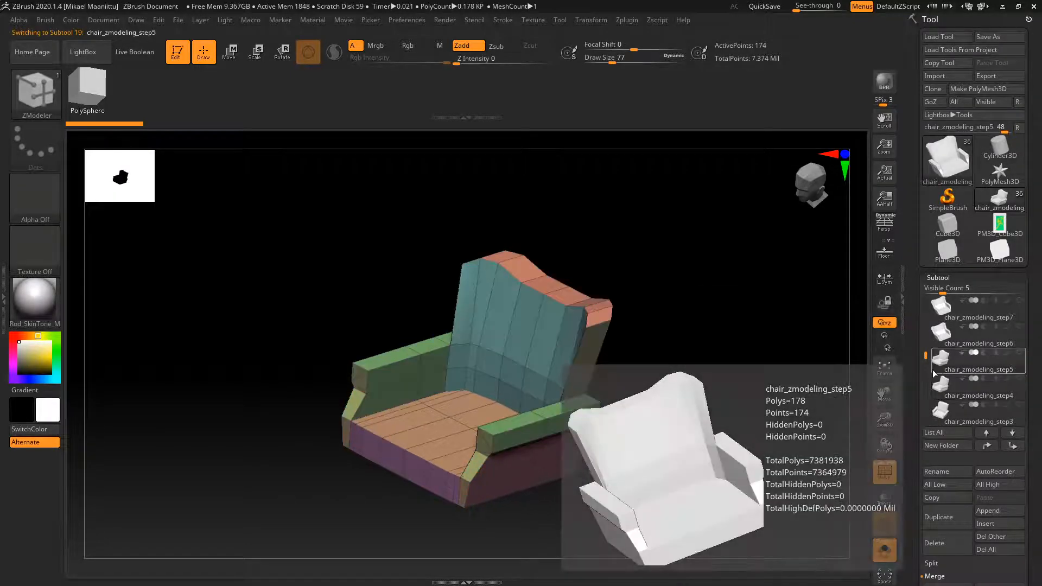
drag(836, 396, 784, 423)
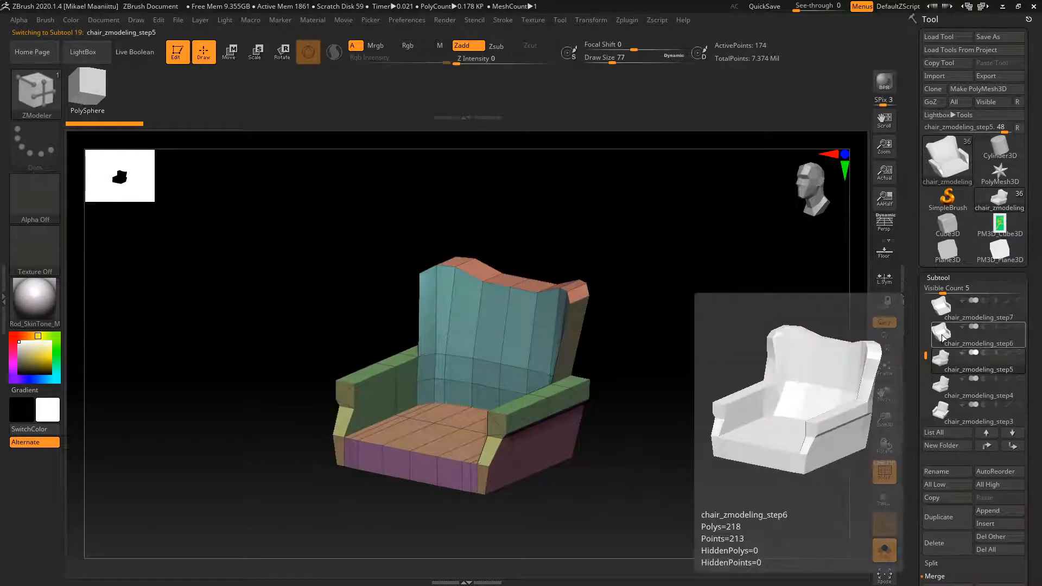
click(939, 337)
drag(926, 356, 926, 352)
click(941, 360)
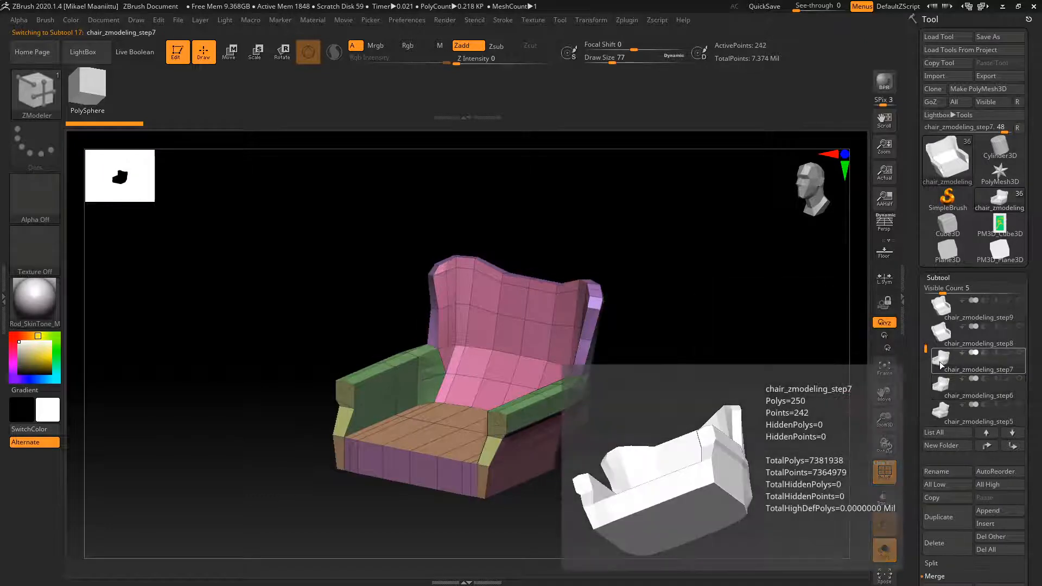
click(938, 337)
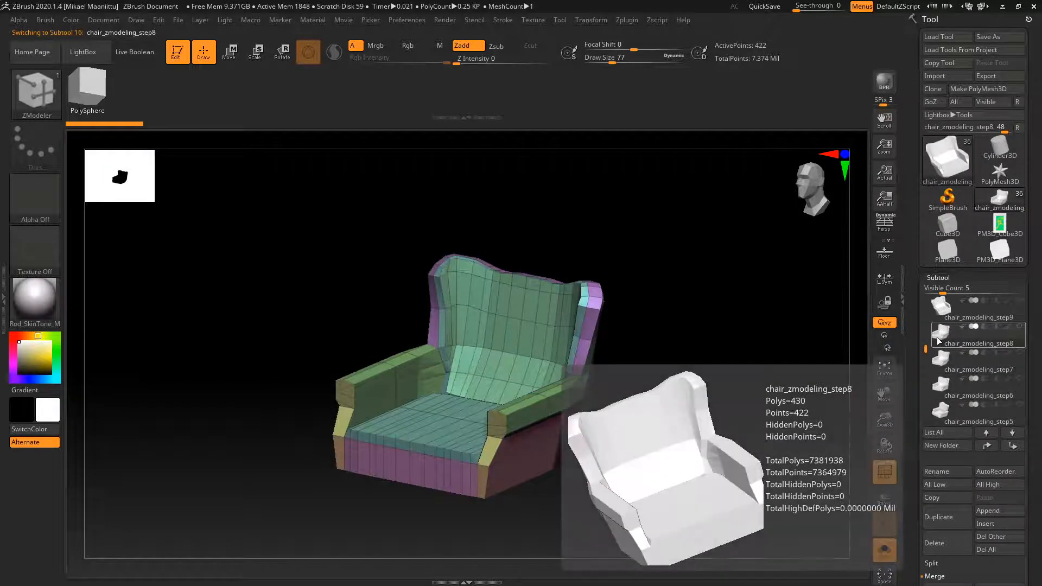
click(939, 362)
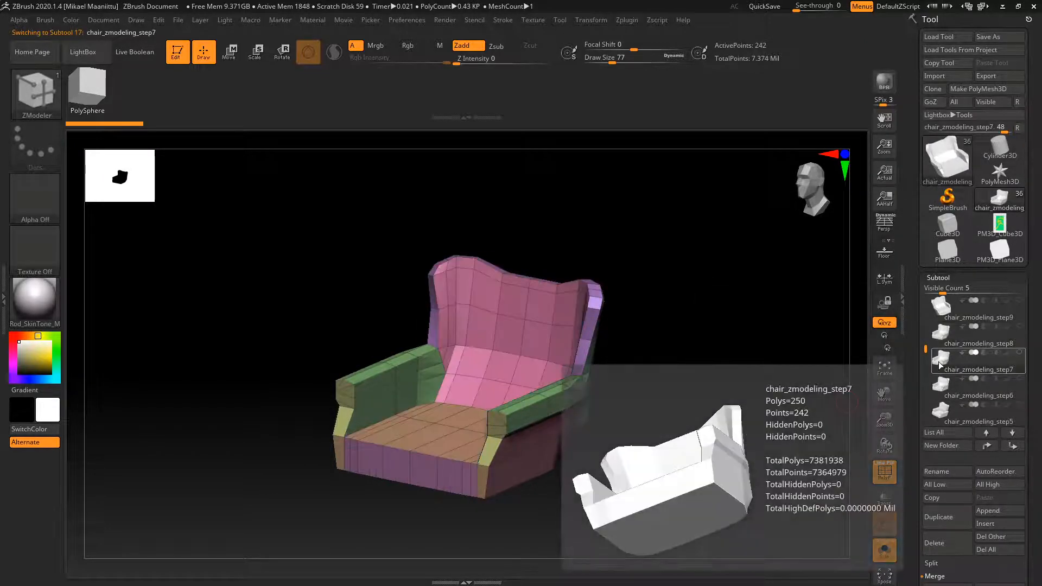
Compare chair_zmodeling_step7 with chair_zmodeling_step8, examining how the backrest and seat polygroups become raised cushion panels.
click(939, 337)
key(f)
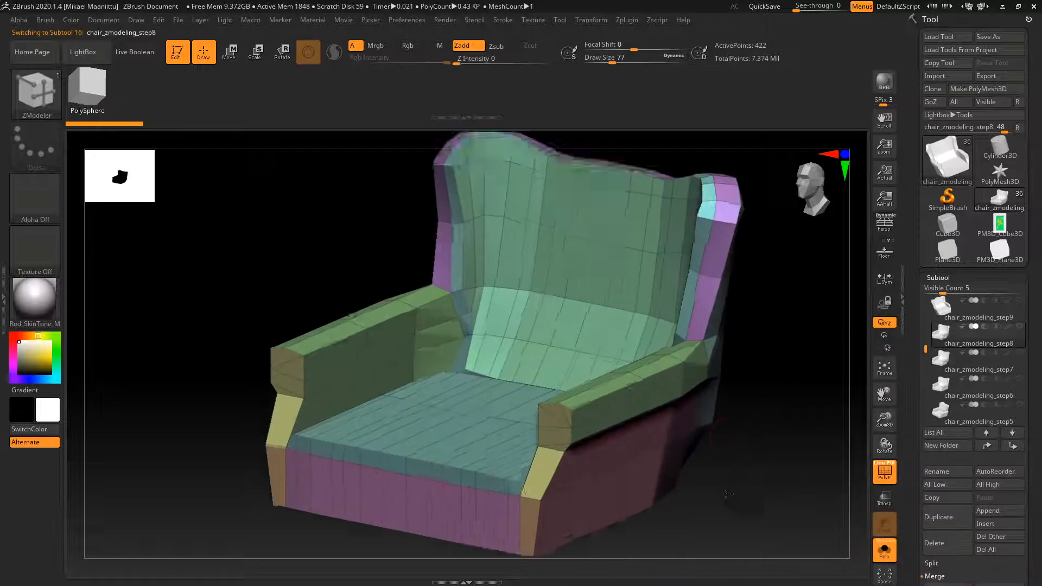
drag(770, 405, 858, 413)
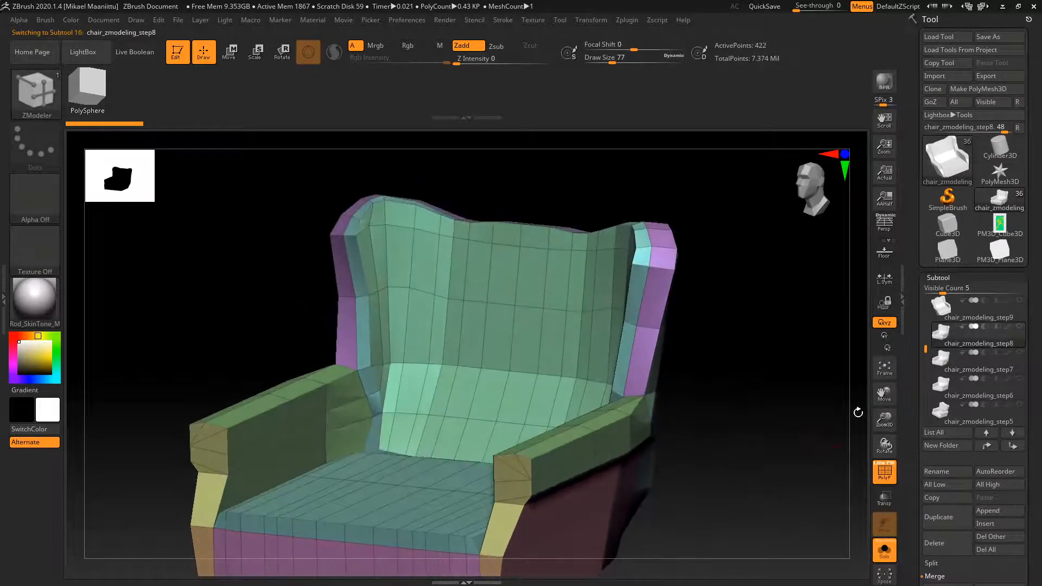
click(950, 368)
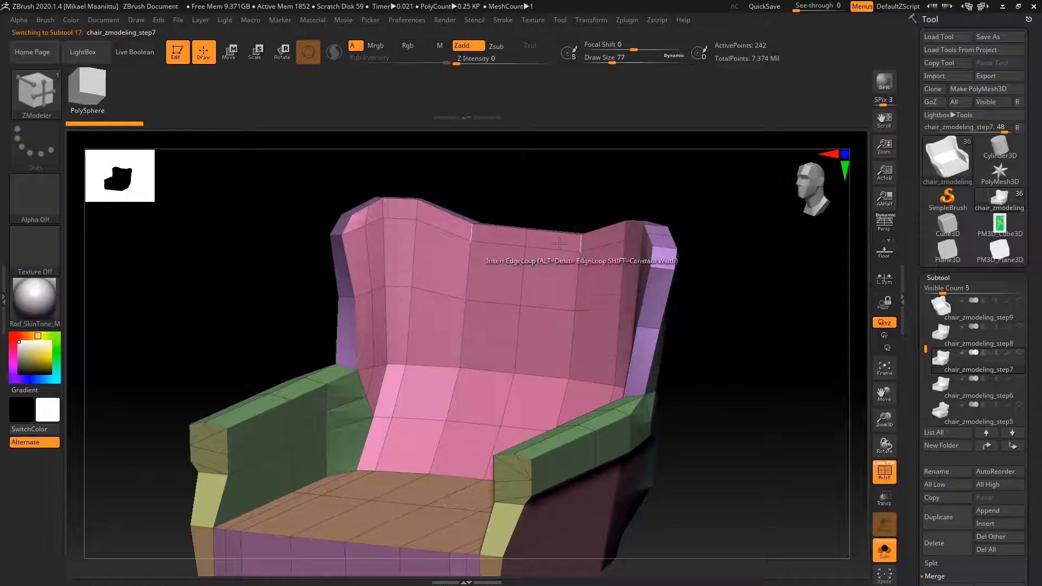
drag(740, 442, 645, 402)
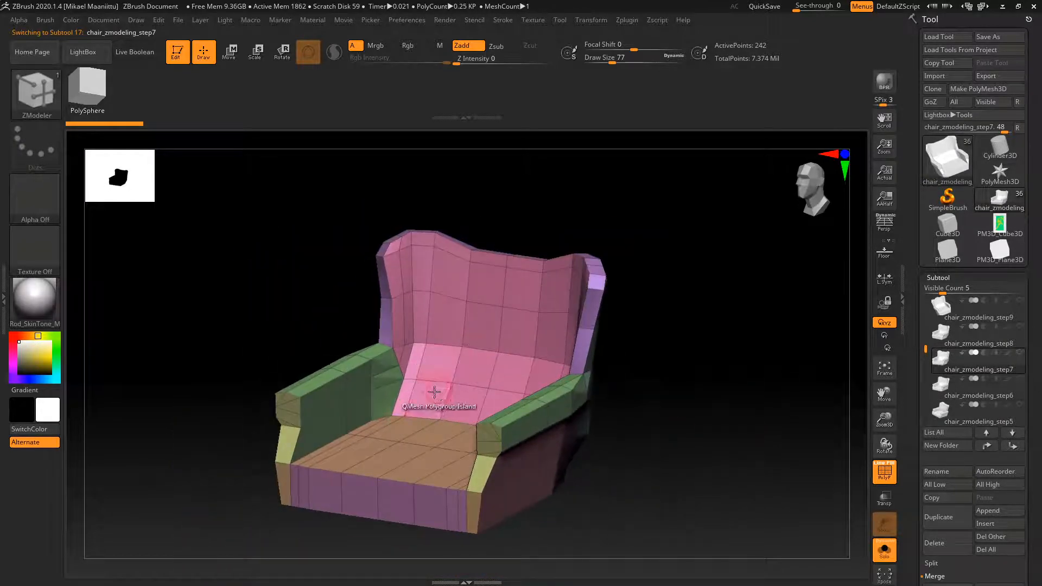
click(943, 335)
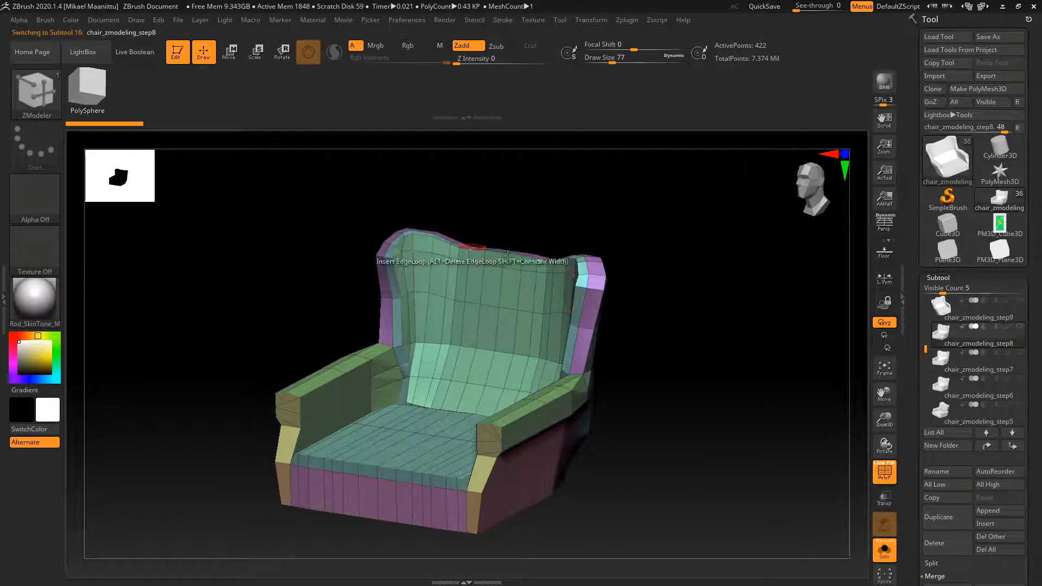
click(948, 359)
drag(749, 428, 721, 457)
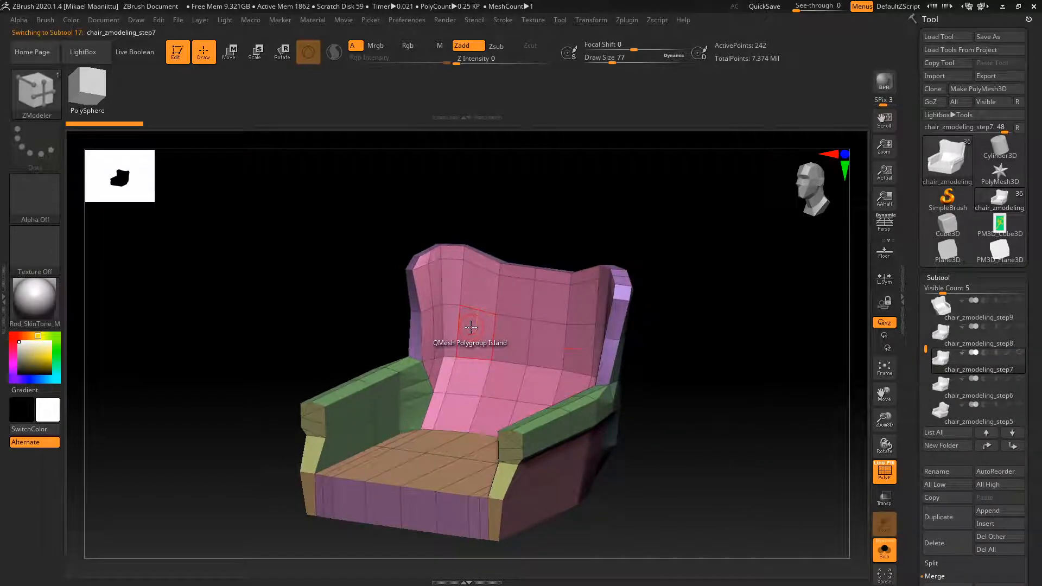
On chair_zmodeling_step7, change the polygon action to Extrude on Polygroup Island and pull the backrest's inner face slightly outward.
drag(472, 329, 421, 330)
key(ctrl+z)
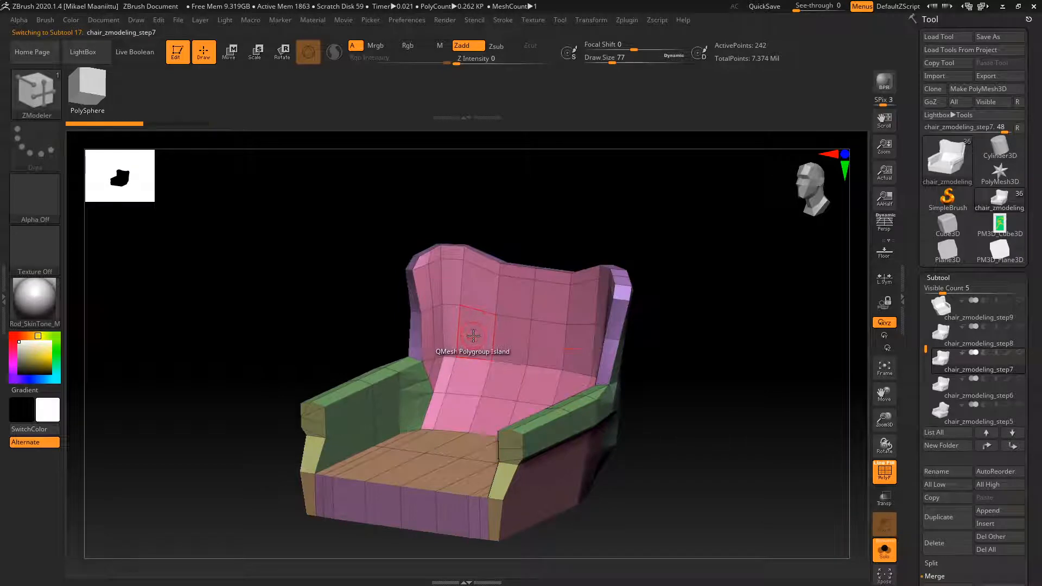
key(space)
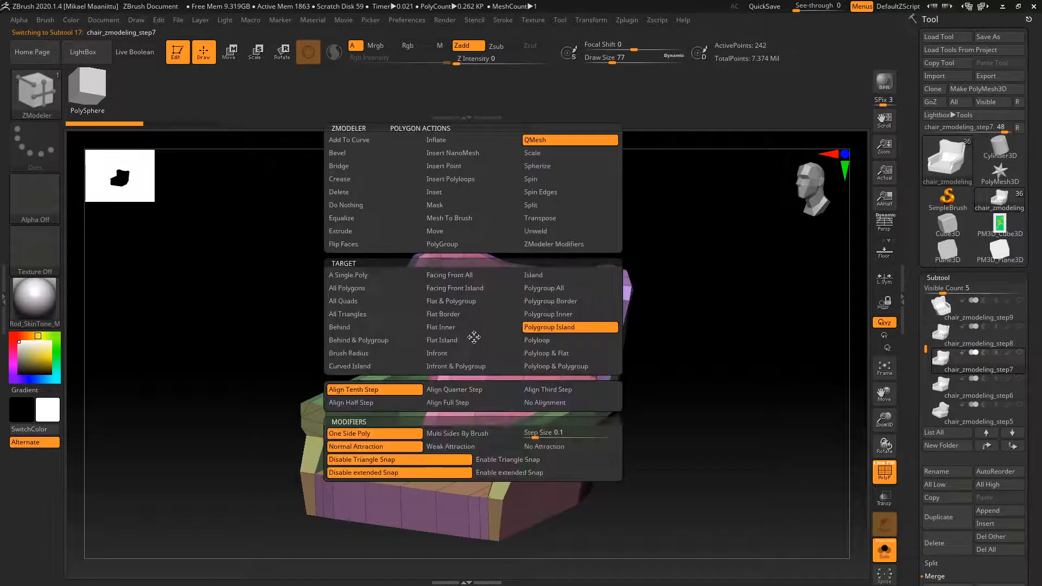
click(362, 230)
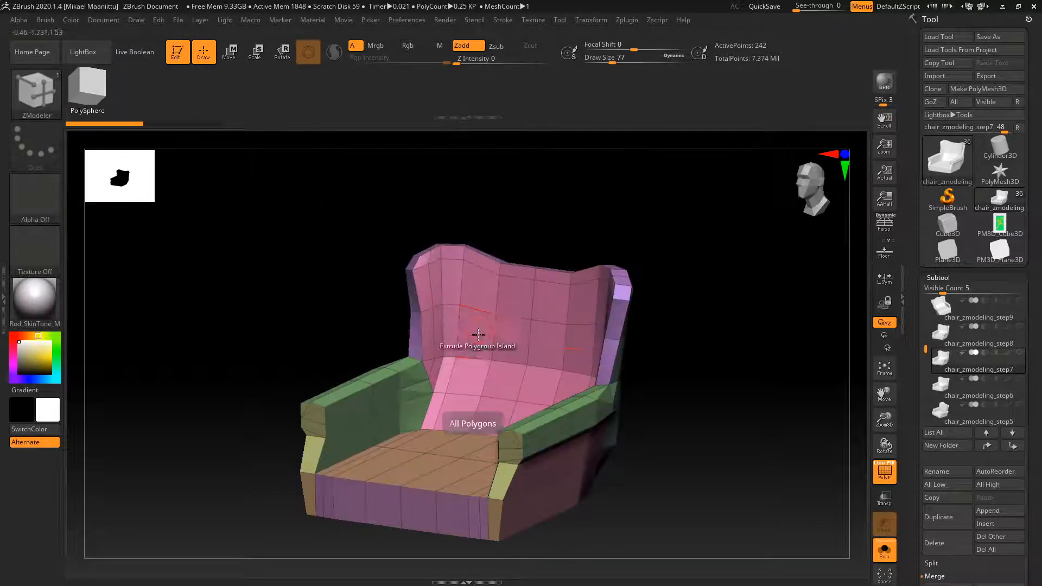
drag(454, 352, 443, 336)
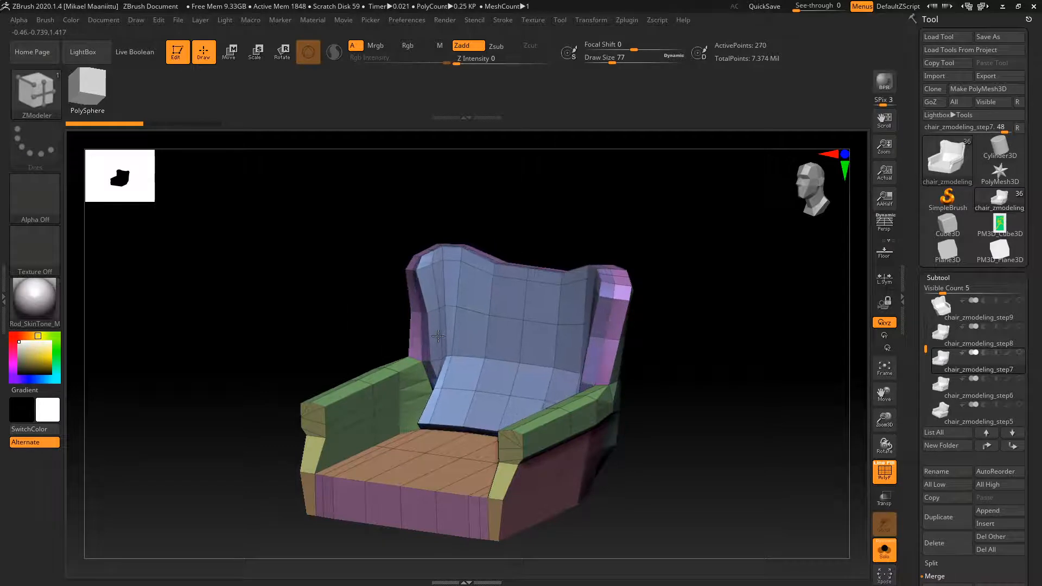
Set the polygon action to Scale on Polygroup Island and shrink the extruded backrest panel slightly.
shift+drag(624, 353, 581, 333)
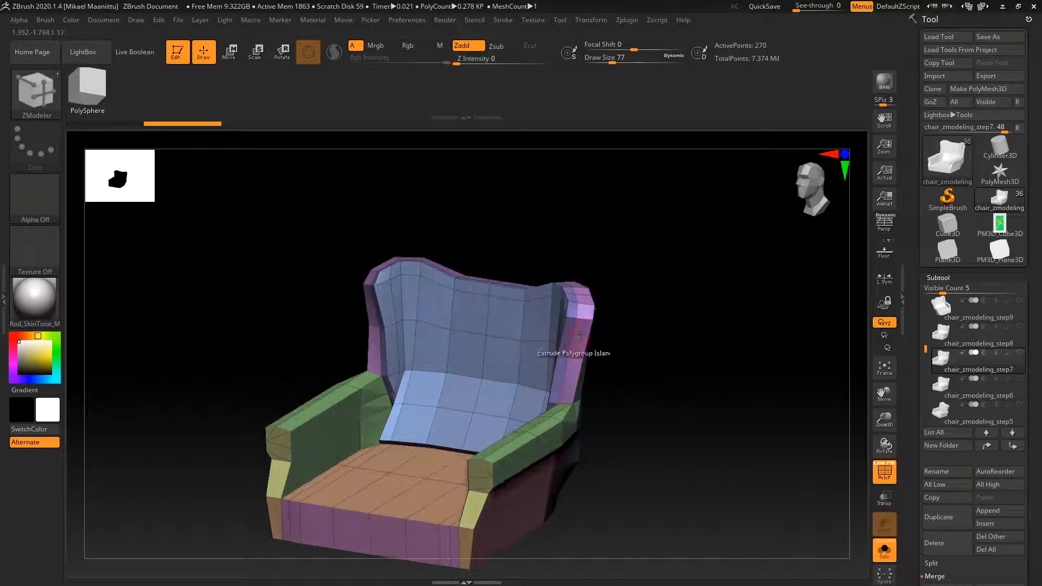
drag(646, 364, 599, 356)
drag(650, 320, 586, 333)
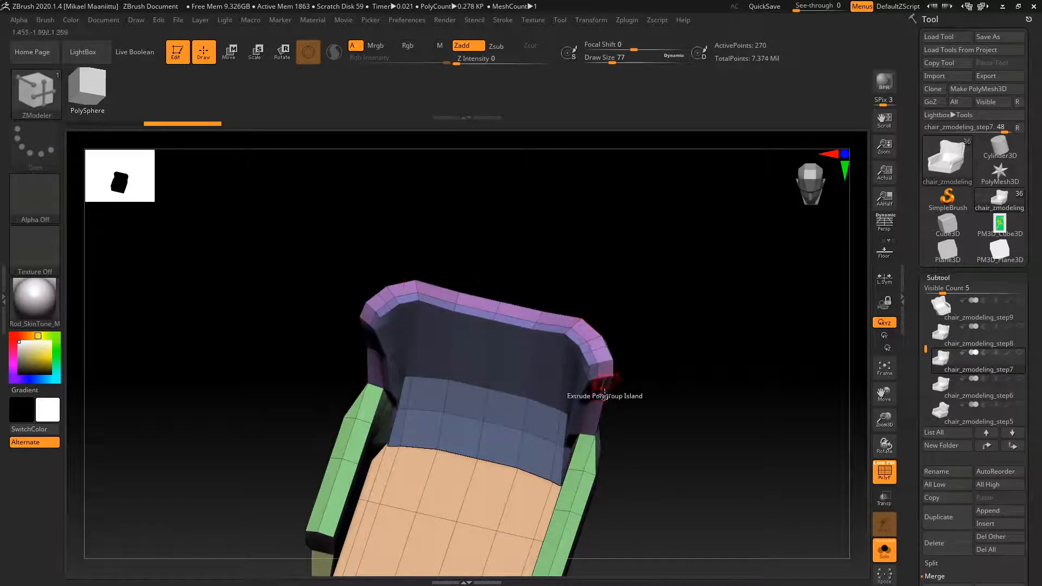
drag(677, 379, 652, 354)
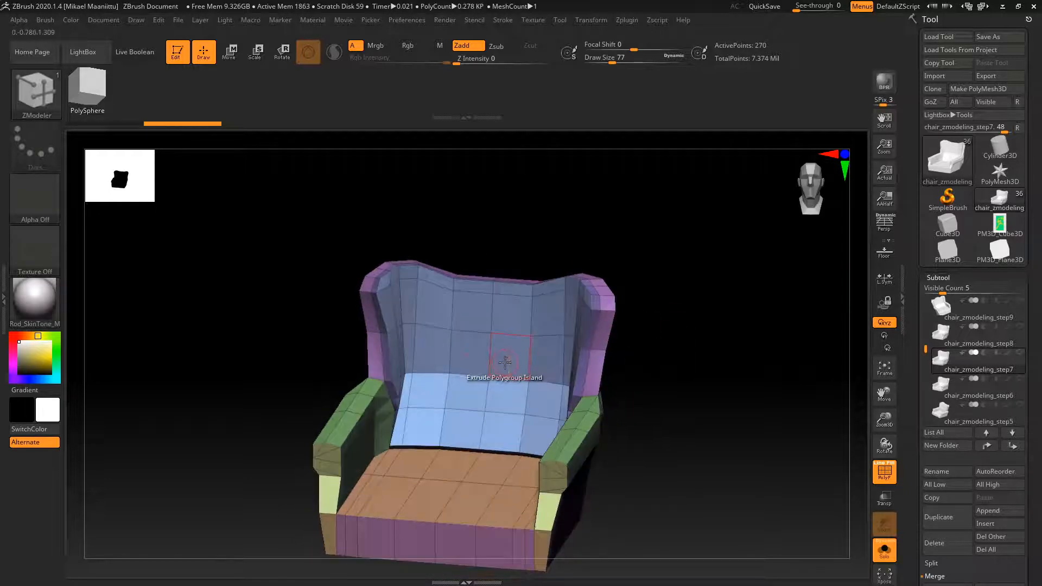
key(space)
click(567, 153)
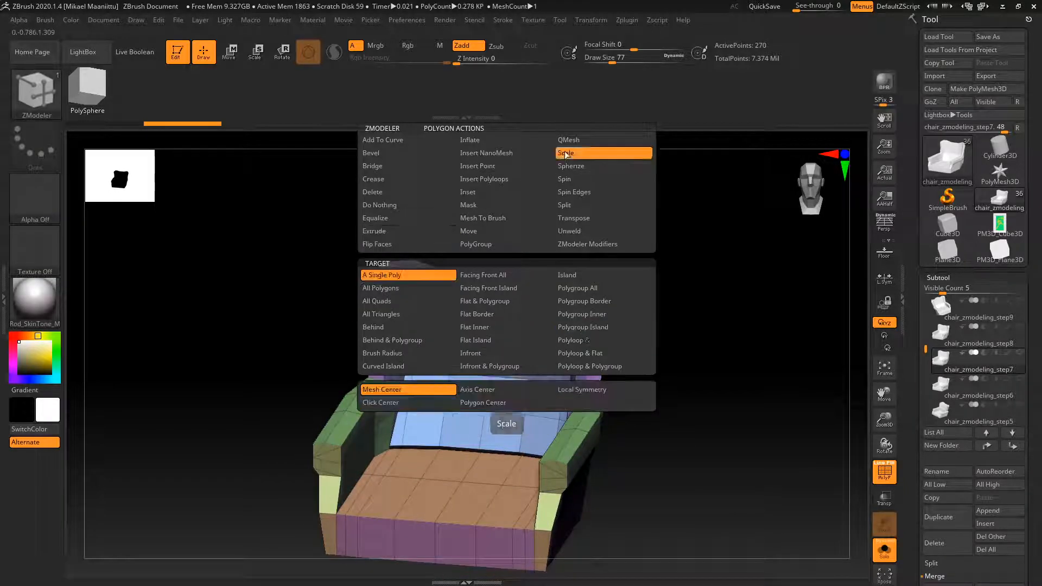
key(space)
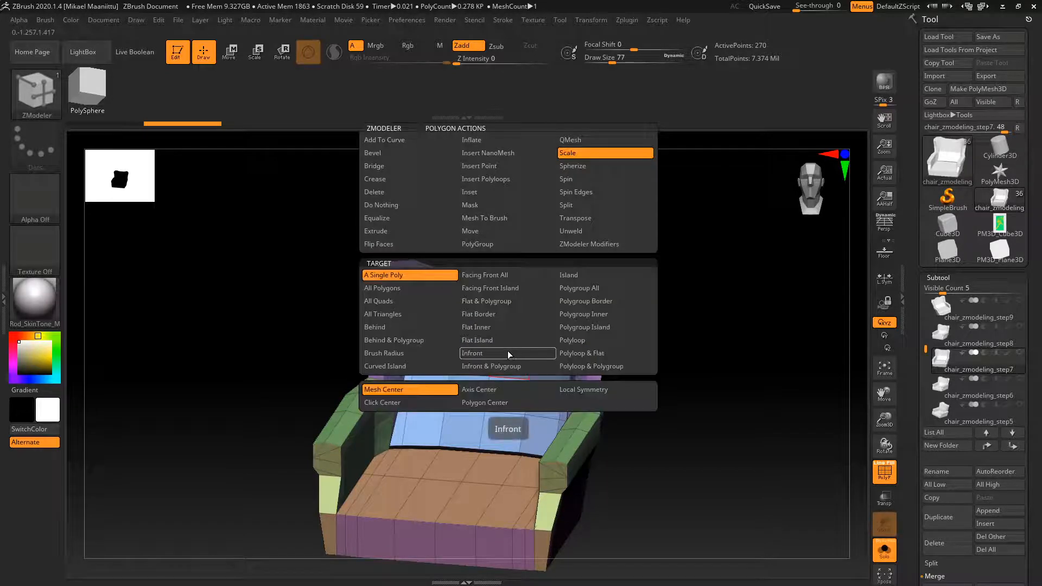
click(585, 329)
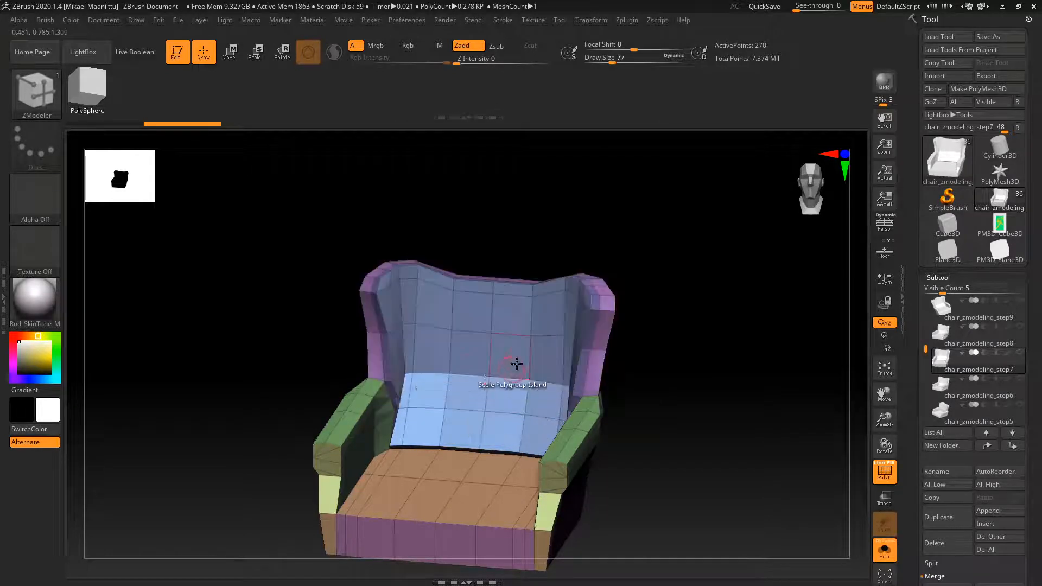
drag(516, 354, 511, 353)
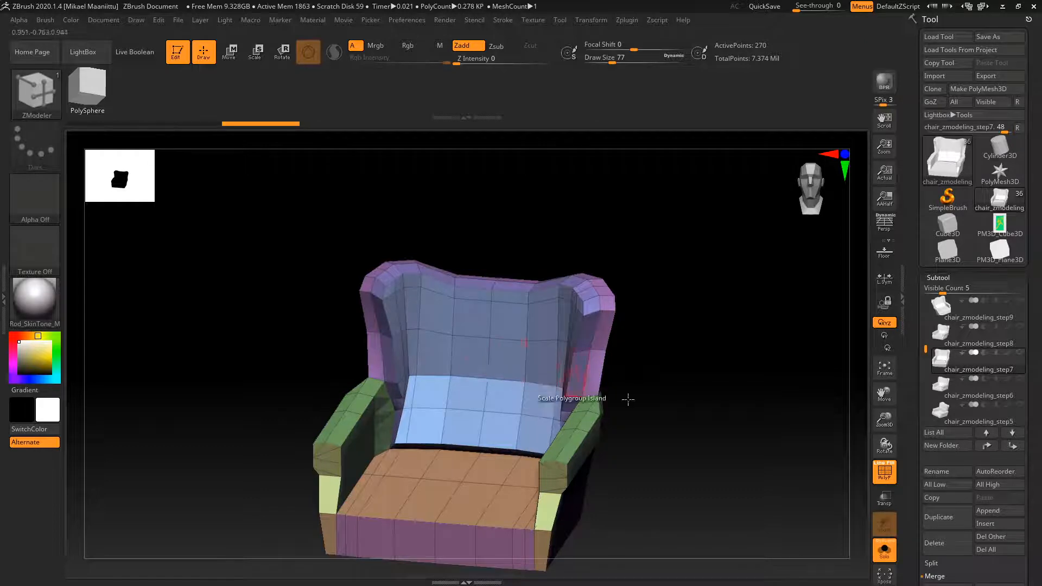
Subdivide the chair mesh twice with smoothing off, up to SDiv 3.
shift+drag(624, 398, 686, 393)
drag(750, 399, 738, 430)
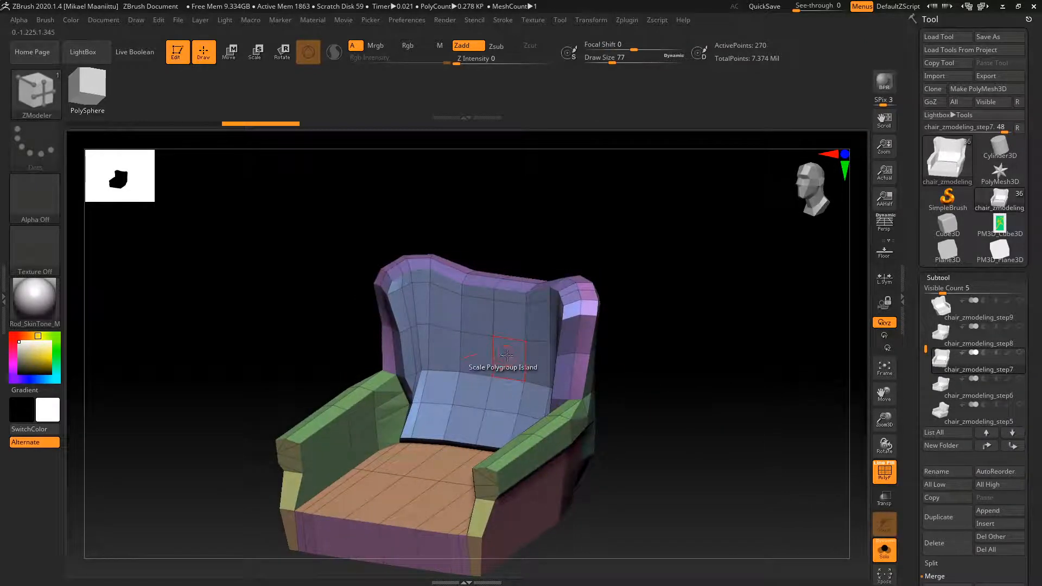
shift+drag(635, 421, 755, 458)
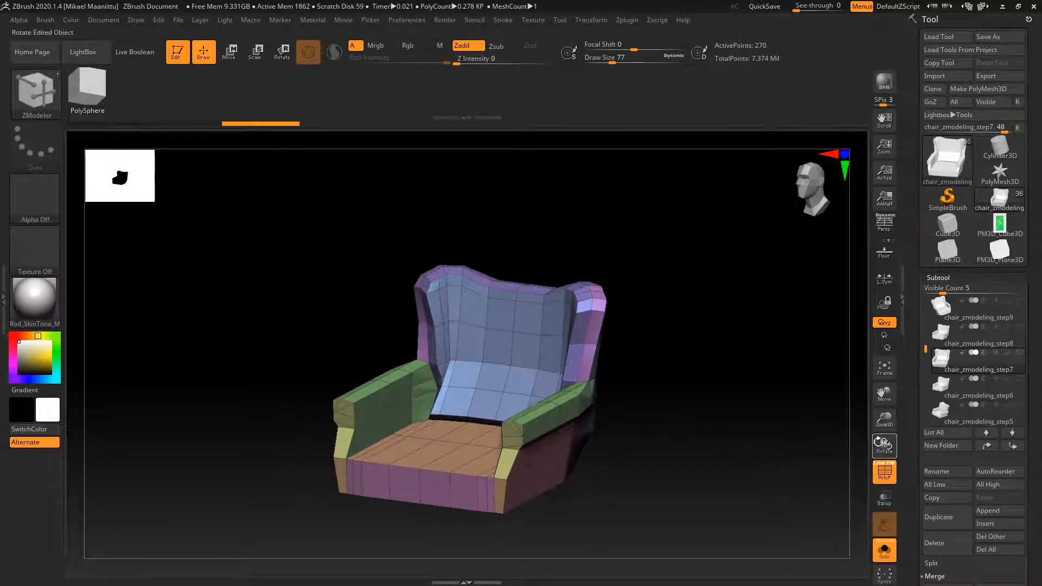
drag(917, 402, 915, 366)
drag(763, 454, 731, 443)
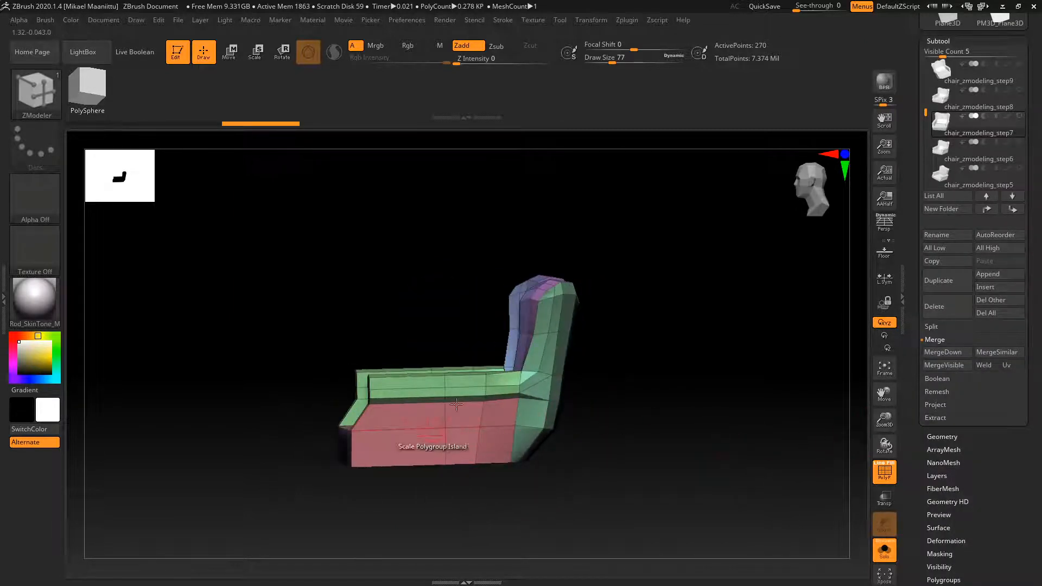
drag(618, 451, 778, 402)
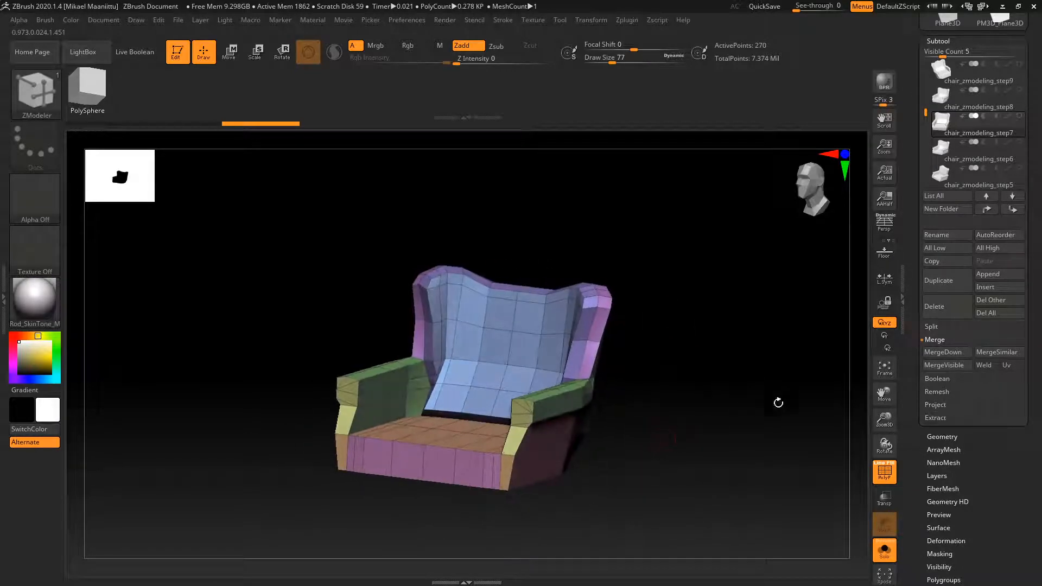
drag(924, 456, 915, 406)
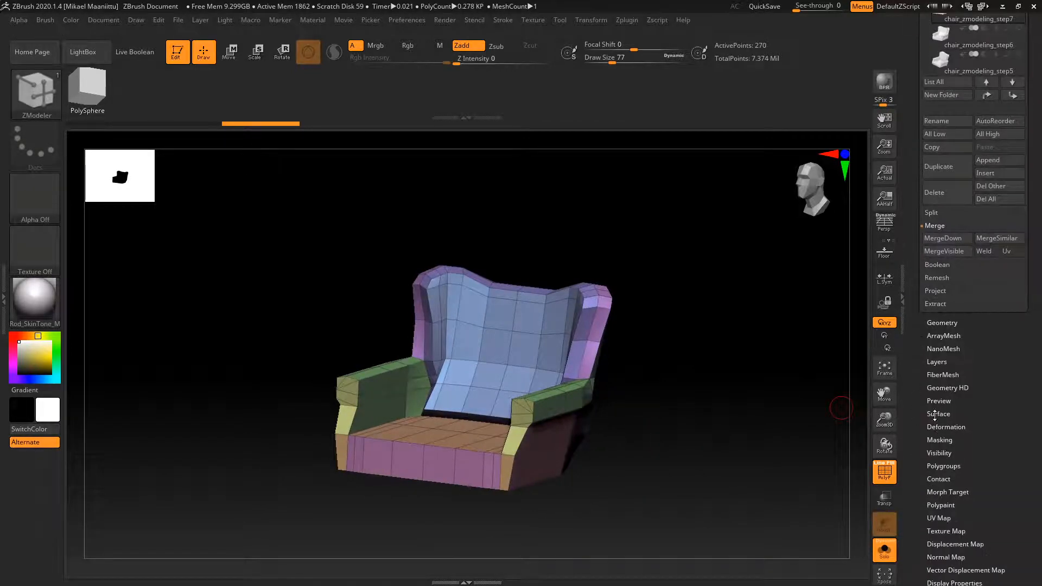
click(942, 322)
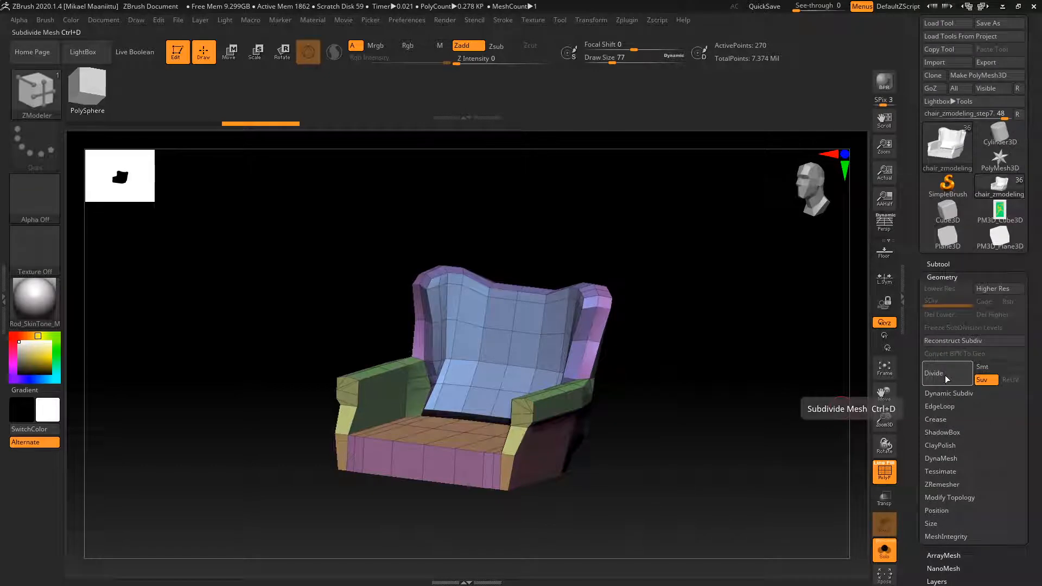
click(992, 374)
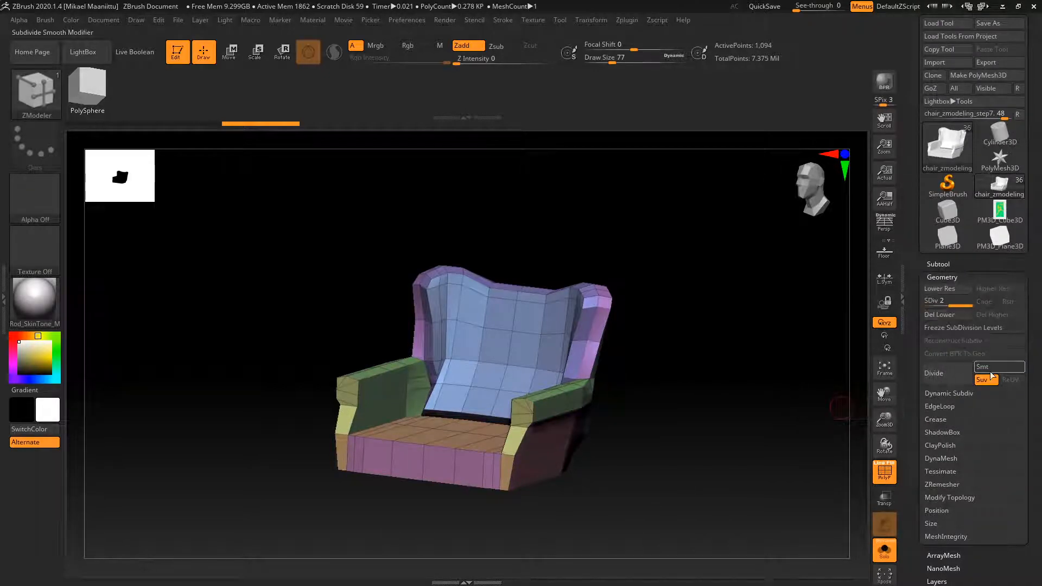
click(949, 377)
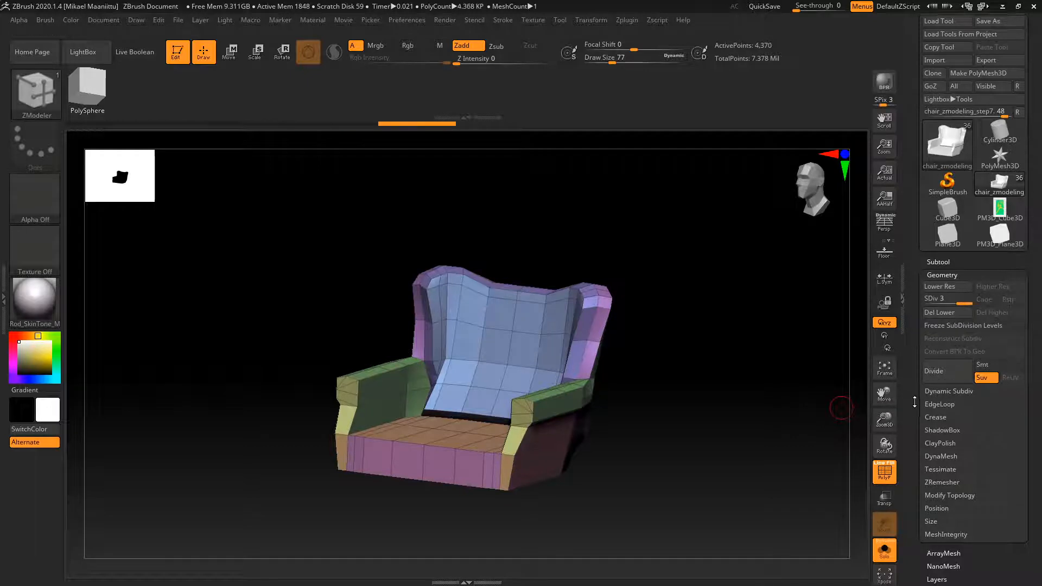
Apply the Polish By Groups deformation to the subdivided chair to round its polygroup borders.
scroll(940, 439, down, 3)
click(941, 454)
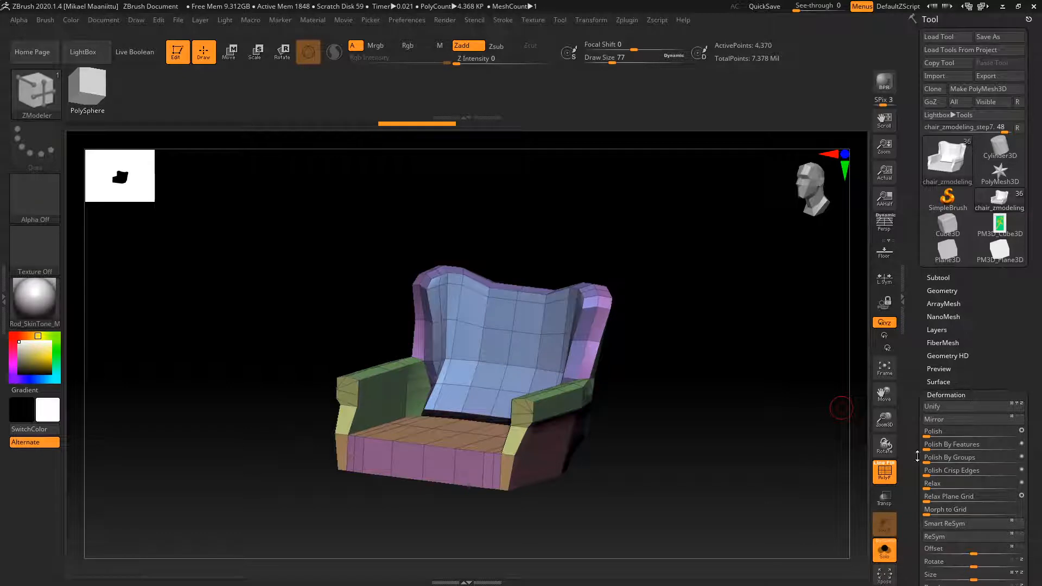
drag(925, 461, 1020, 460)
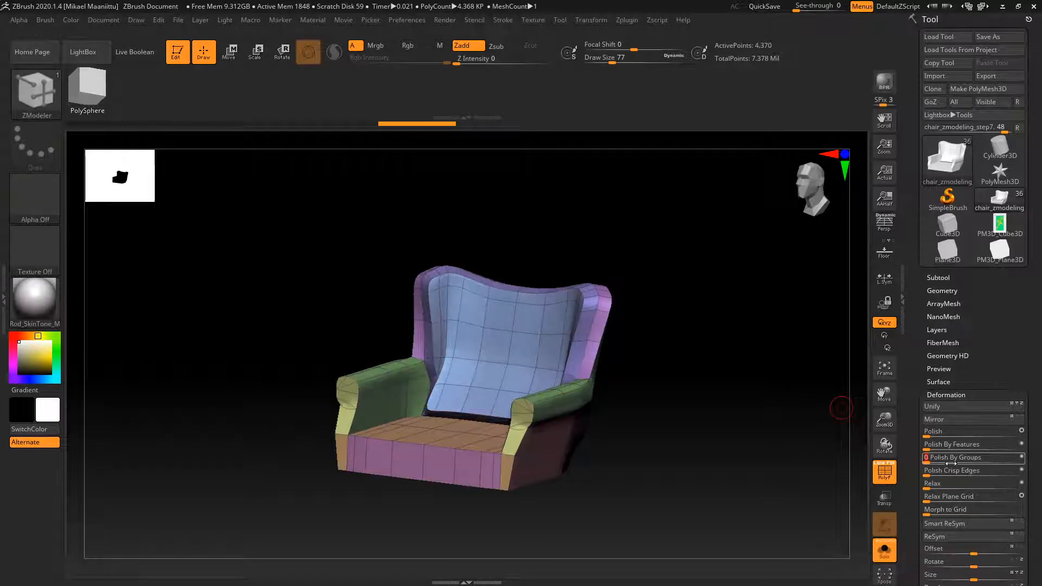
Examine the polished chair's armrests, backrest and seat from several angles, with and without the polyframe.
key(f)
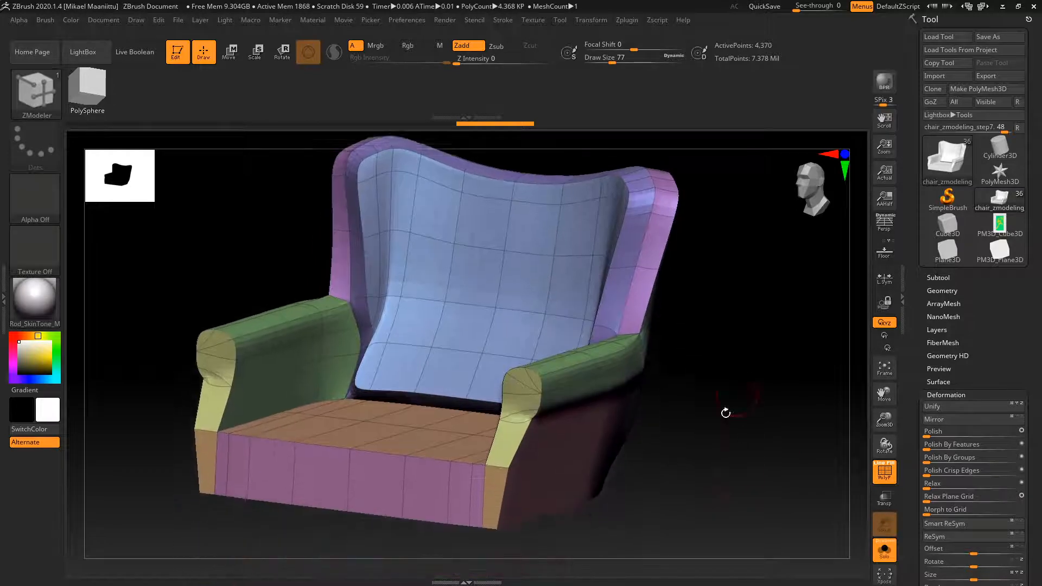
drag(726, 413, 777, 444)
click(718, 431)
drag(808, 496, 635, 505)
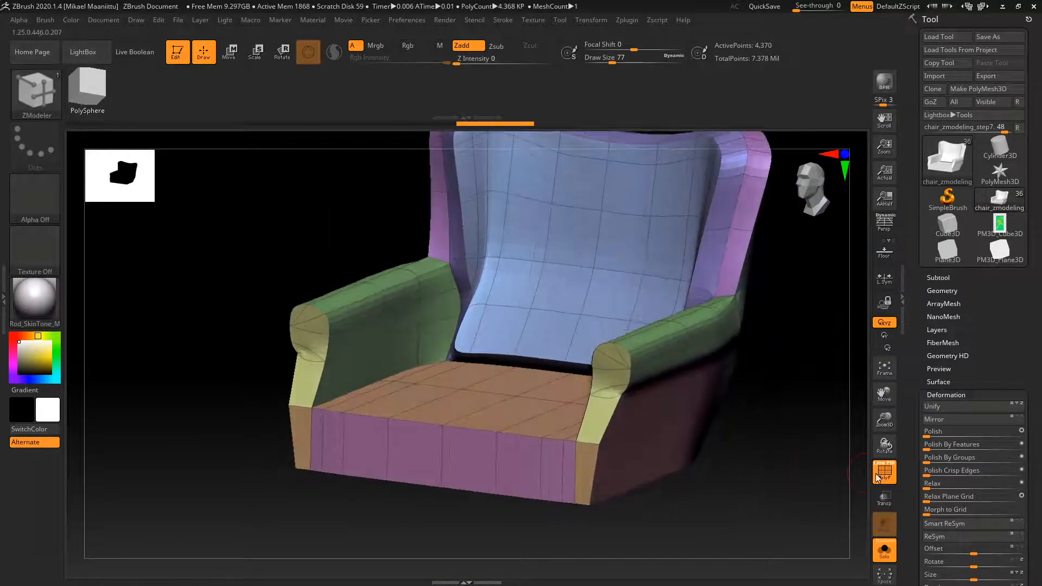
click(878, 477)
drag(814, 462, 744, 477)
click(884, 475)
drag(714, 436, 613, 416)
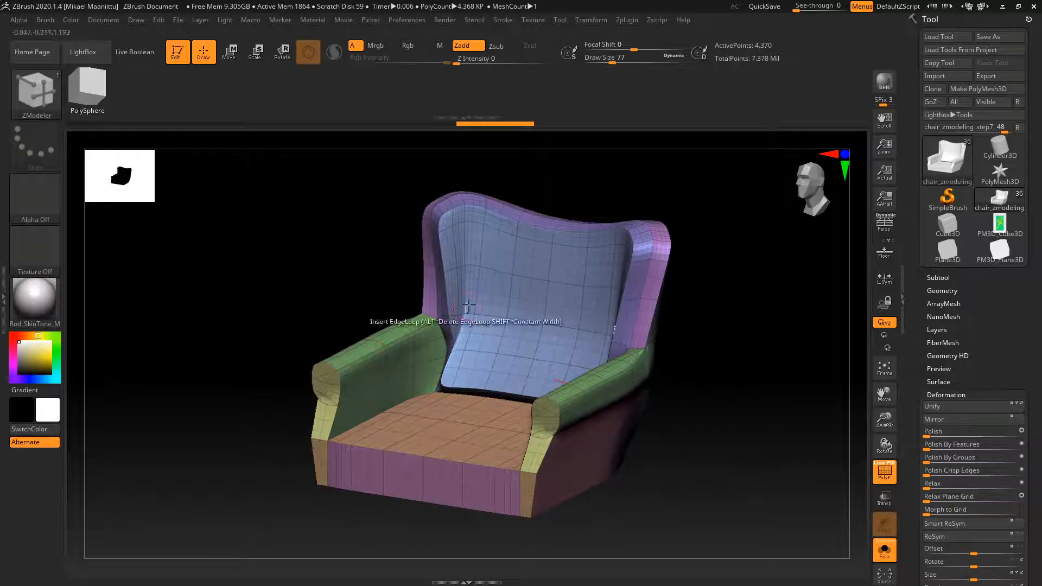
drag(697, 445, 697, 418)
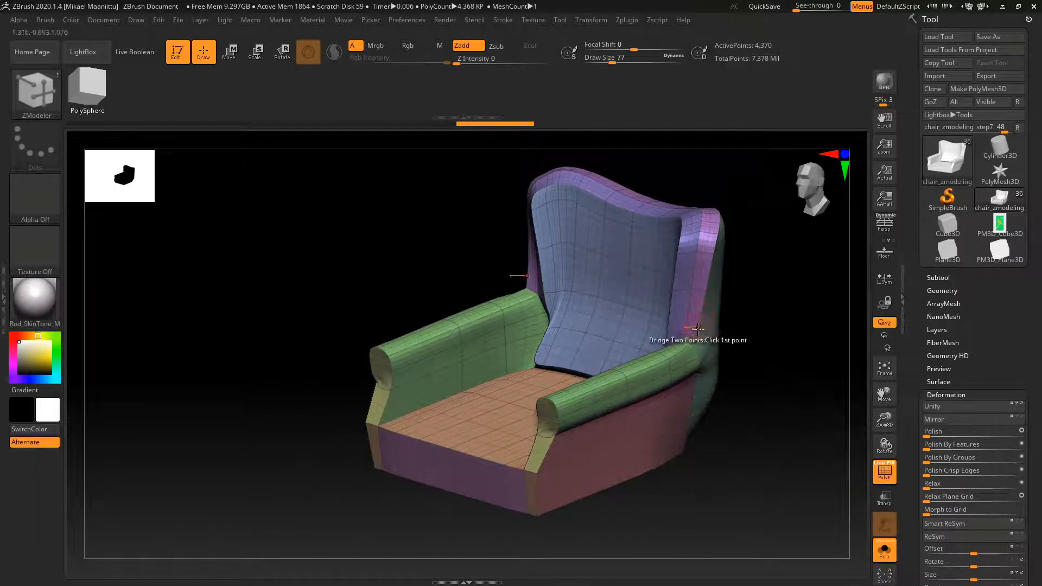
drag(790, 424, 603, 432)
mouse_move(719, 440)
mouse_down()
mouse_move(712, 423)
mouse_move(730, 456)
mouse_up()
Undo the polishing and the subdivisions back to the low-poly chair with the scaled backrest panel.
key(ctrl)
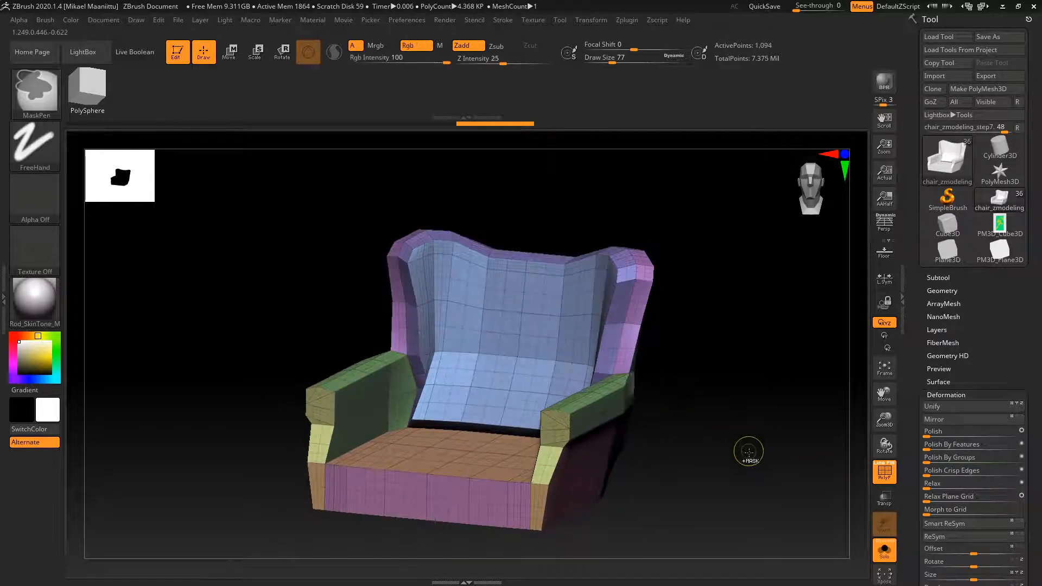
mouse_move(723, 439)
mouse_down()
mouse_move(726, 419)
mouse_move(721, 444)
mouse_up()
key(ctrl+z)
Isolate the backrest faces and turn them into a single polygroup from a full mask with Group Masked.
ctrl+shift+click(579, 266)
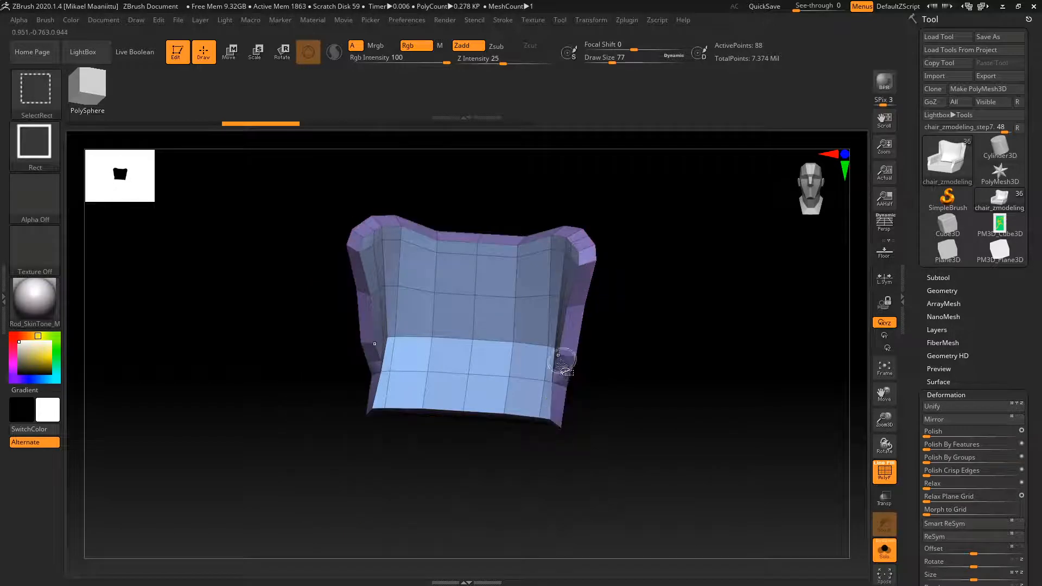
ctrl+drag(710, 503, 265, 161)
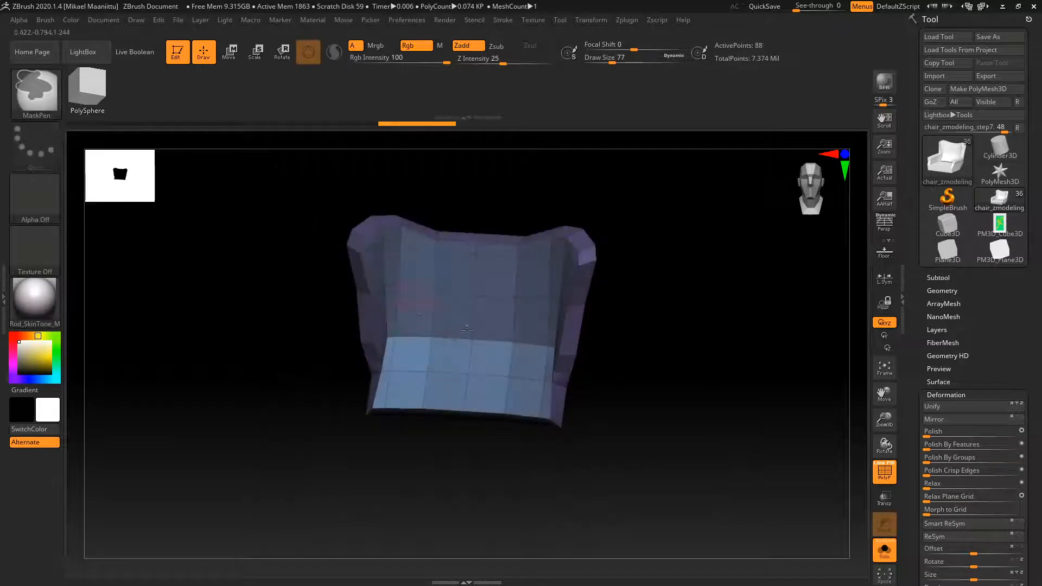
click(918, 395)
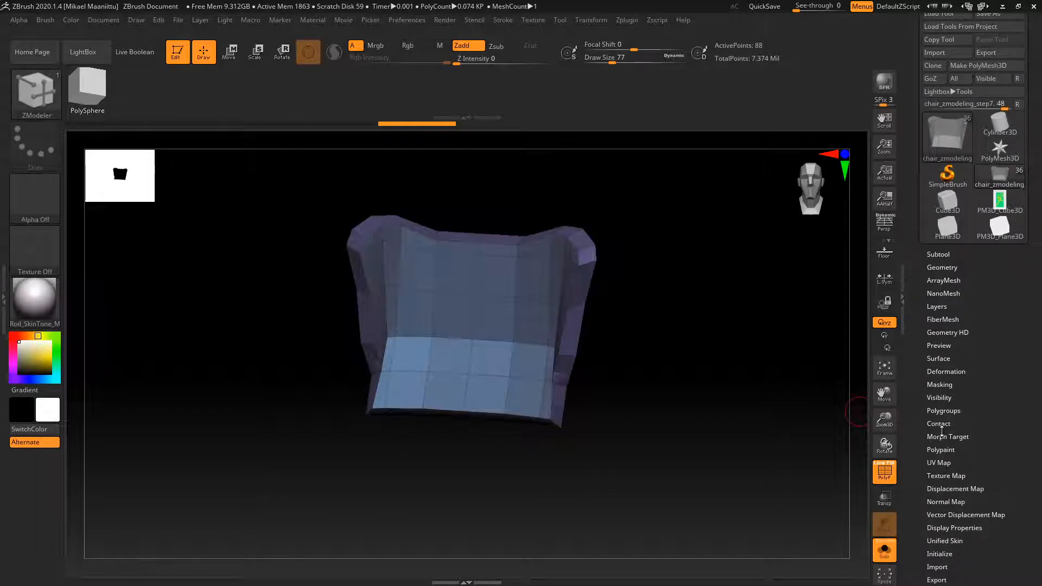
click(943, 410)
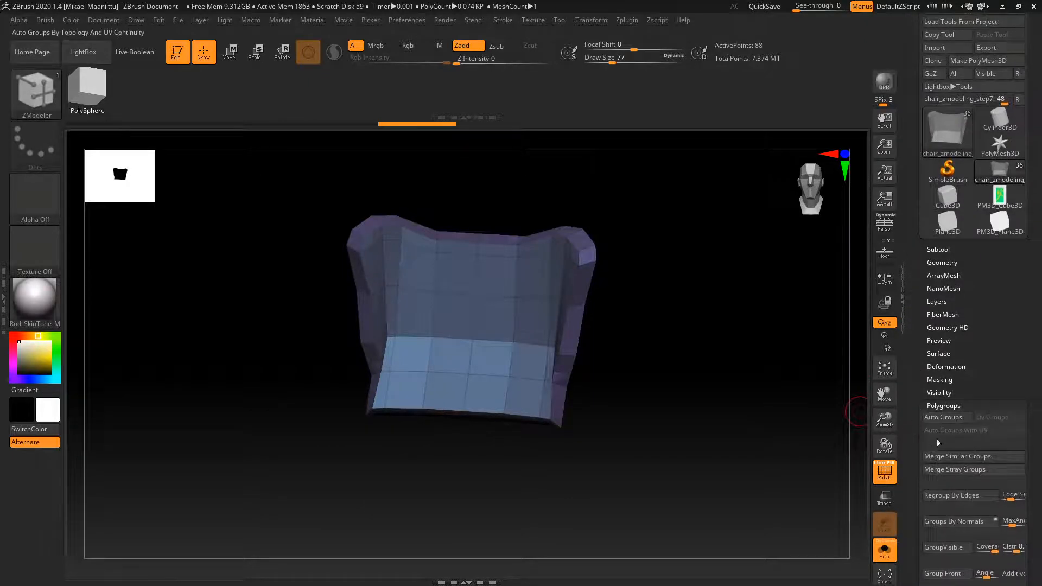
scroll(938, 443, down, 3)
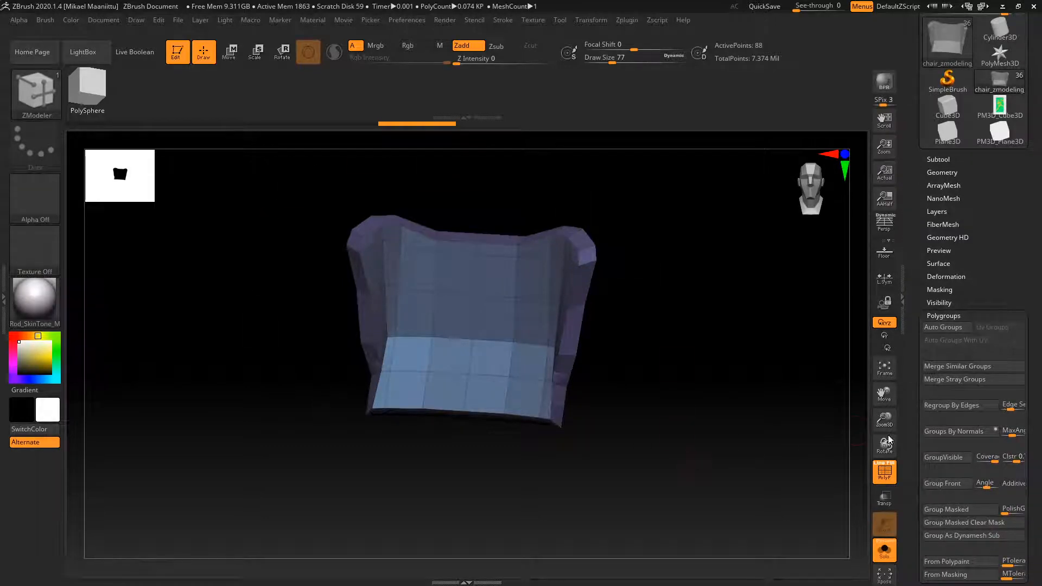
scroll(912, 445, down, 2)
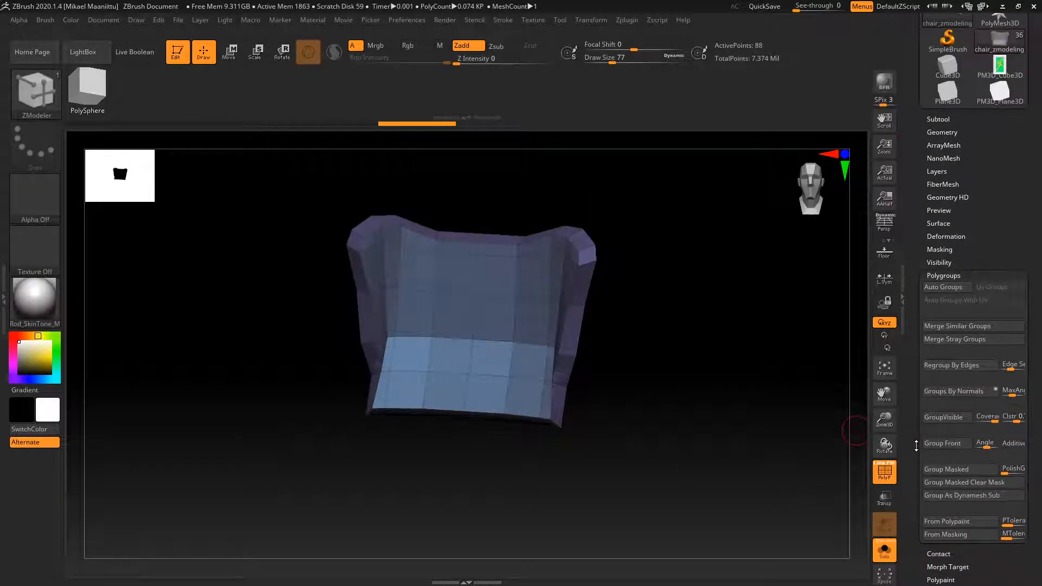
click(956, 470)
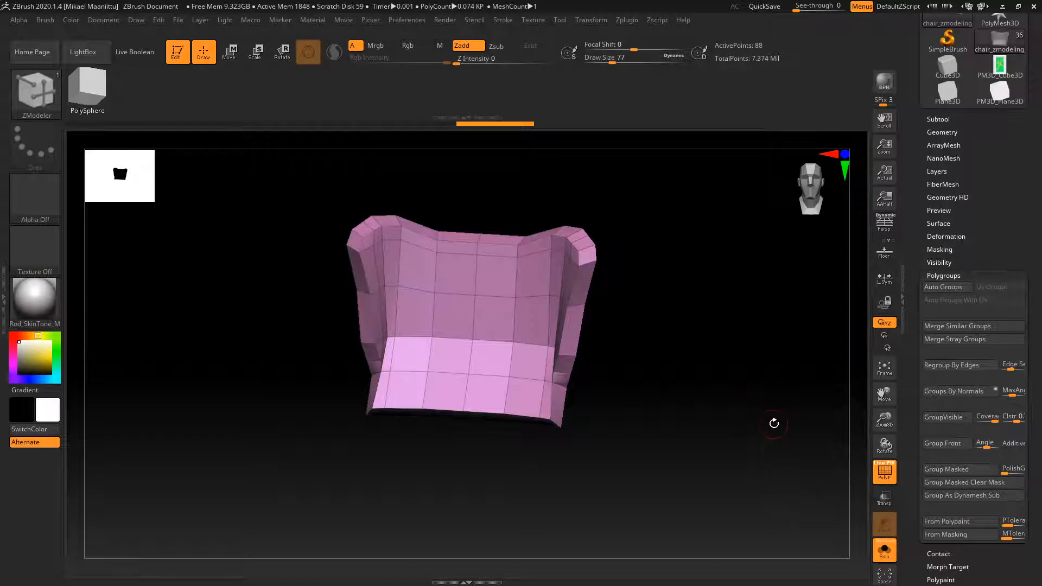
drag(774, 424, 736, 414)
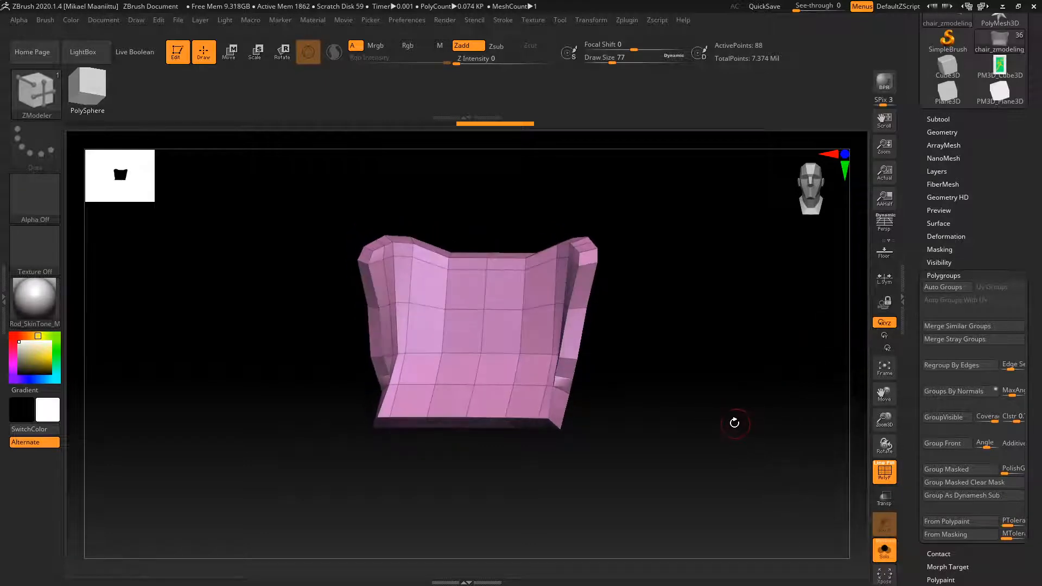
Undo the backrest grouping, regroup the masked backrest faces as one polygroup and unhide the rest of the chair.
key(ctrl+w)
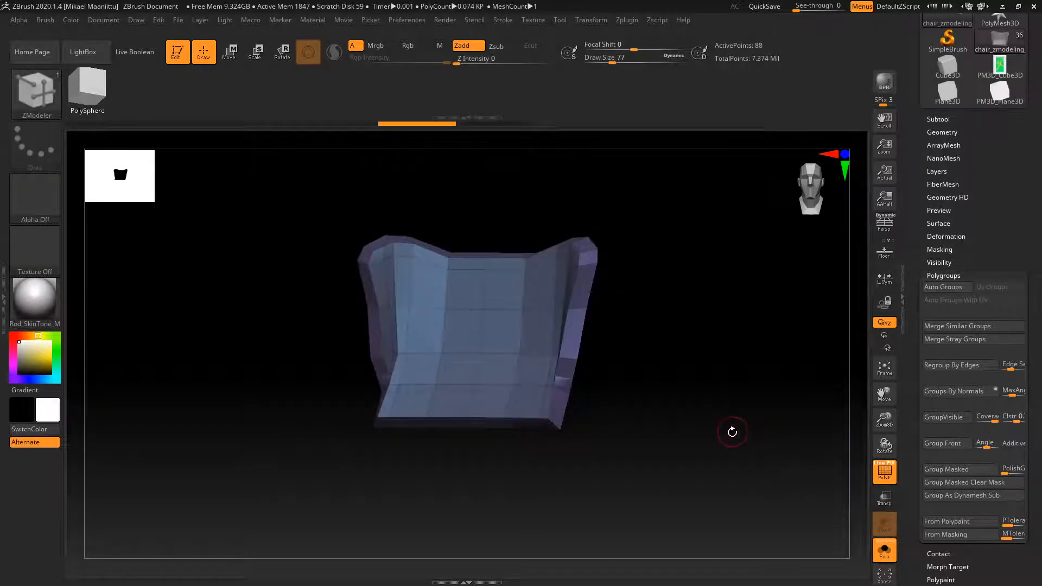
key(shift+f)
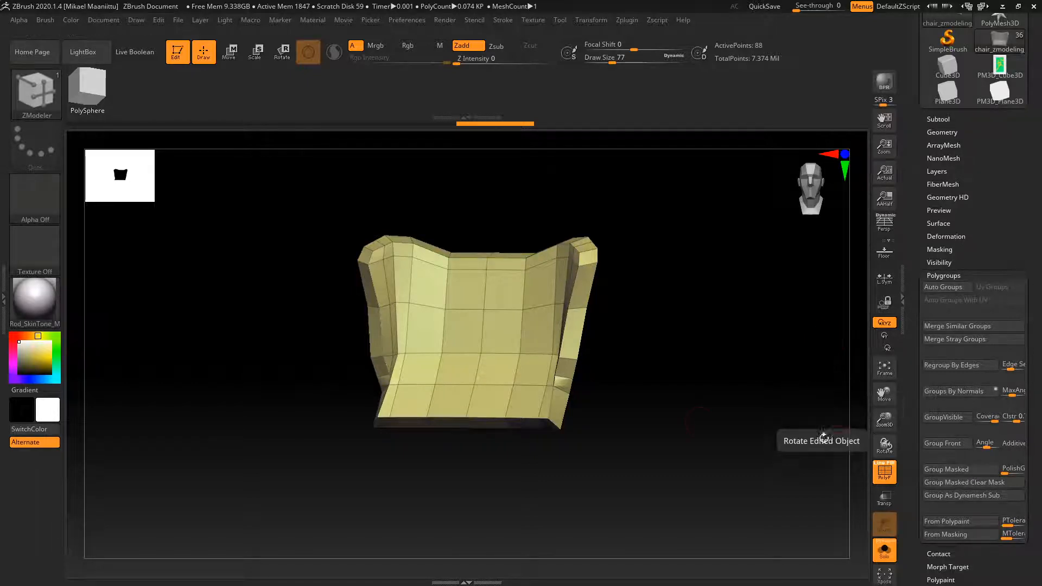
mouse_move(704, 431)
mouse_down()
mouse_move(712, 422)
mouse_move(713, 436)
mouse_up()
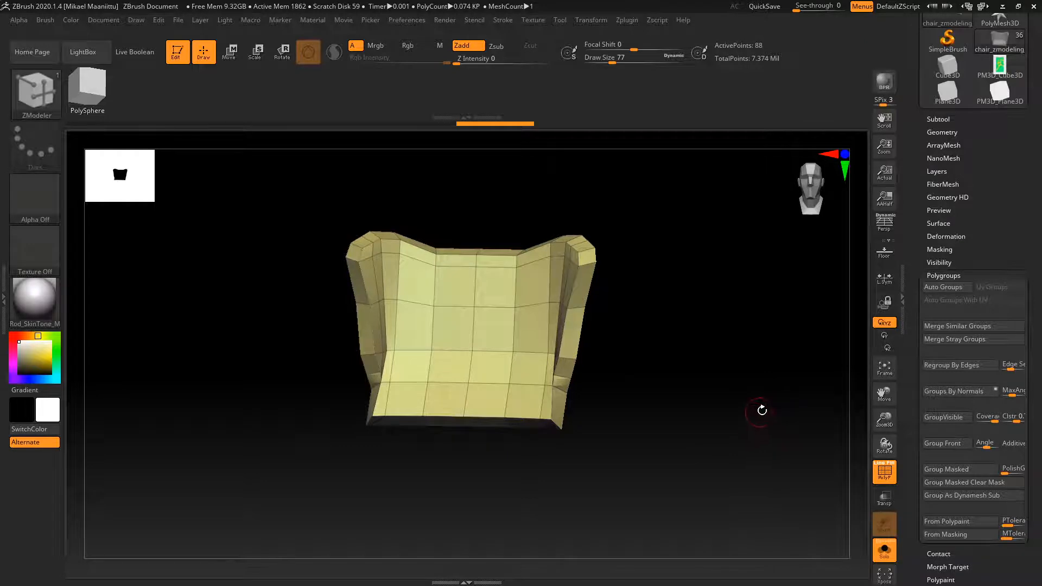
ctrl+shift+click(752, 409)
Open the subdivision settings for the chair's geometry.
click(944, 275)
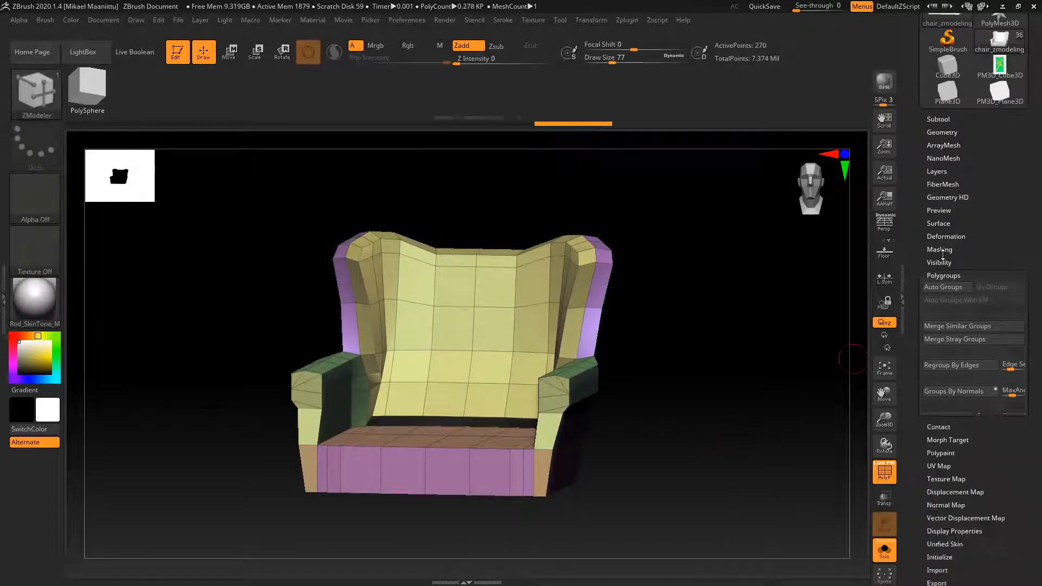
click(937, 120)
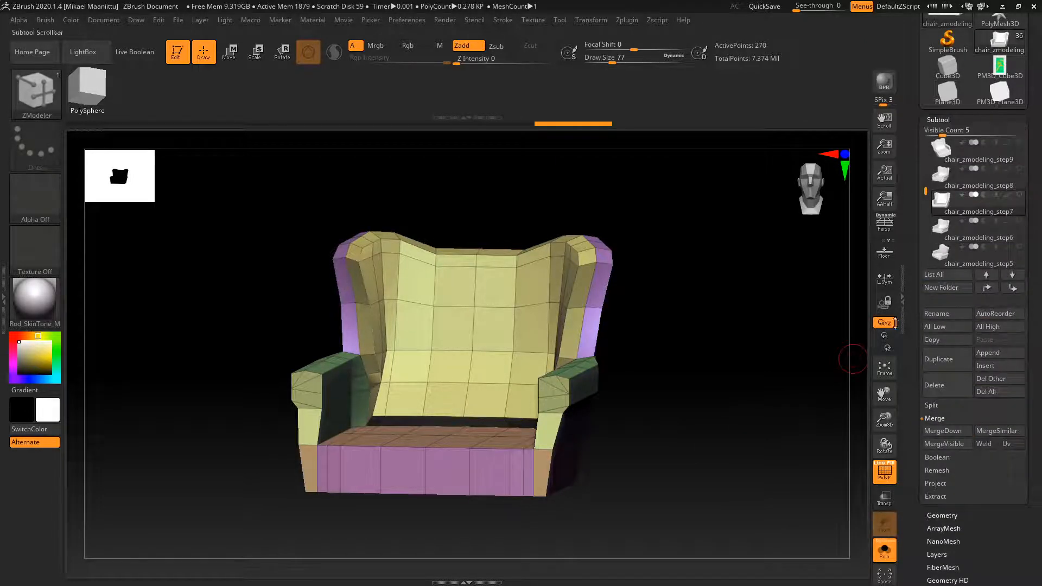
click(937, 515)
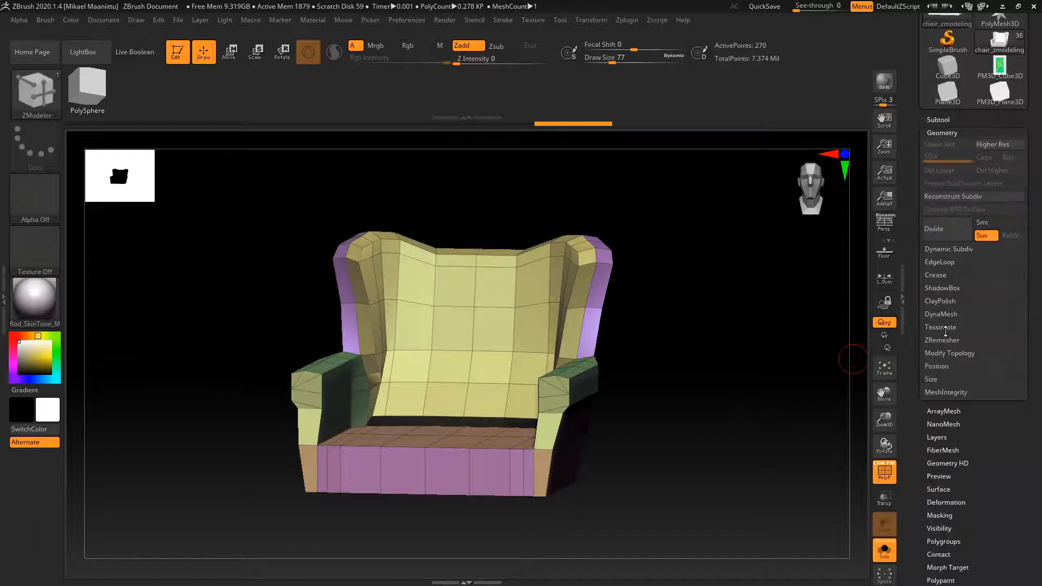
Subdivide the chair mesh twice to SDiv 3 without smoothing and round its forms with Polish By Groups.
click(948, 237)
click(948, 237)
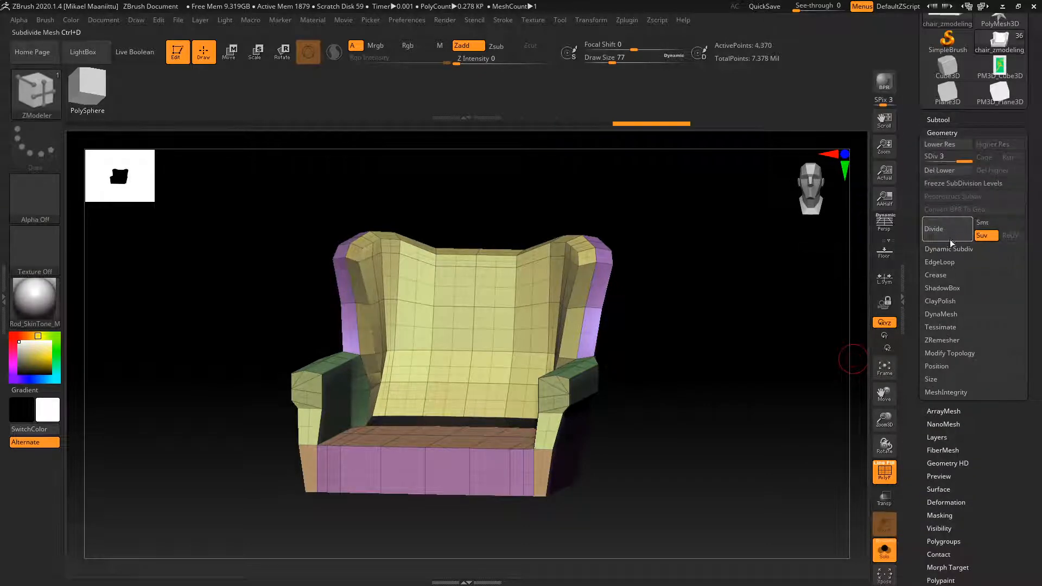
click(941, 502)
drag(884, 445, 624, 337)
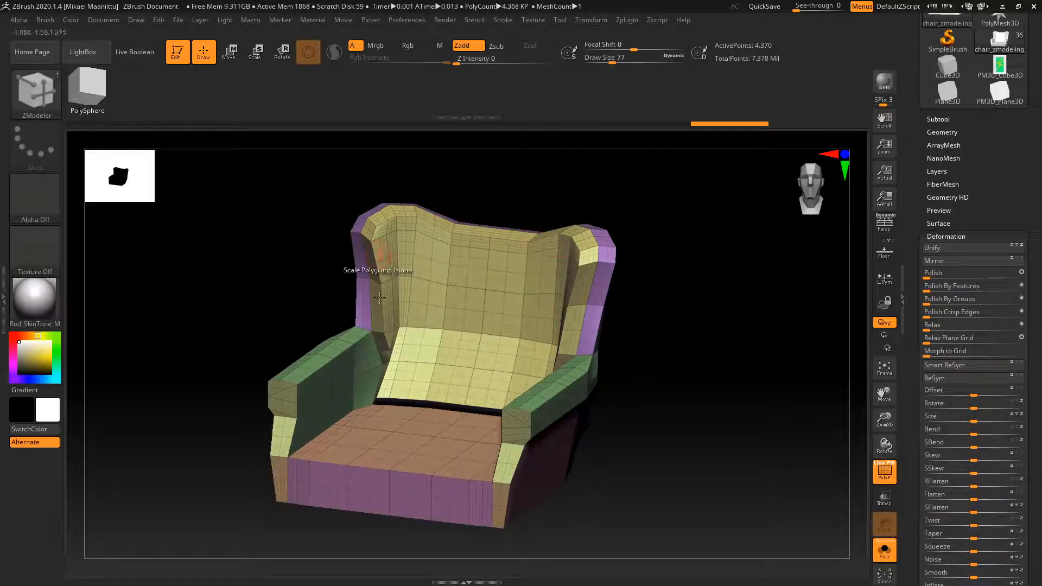
click(886, 480)
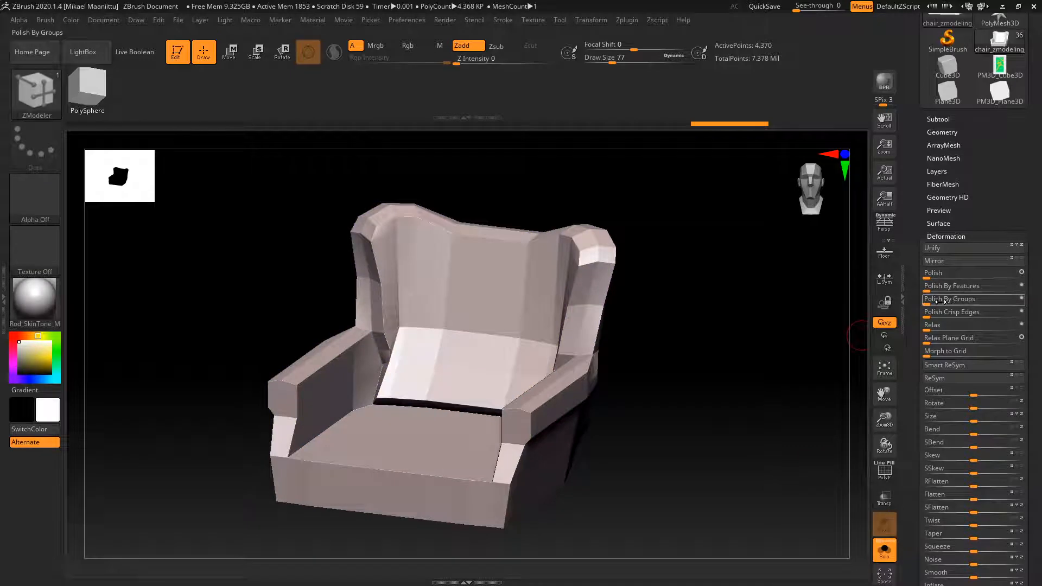
drag(930, 304, 970, 305)
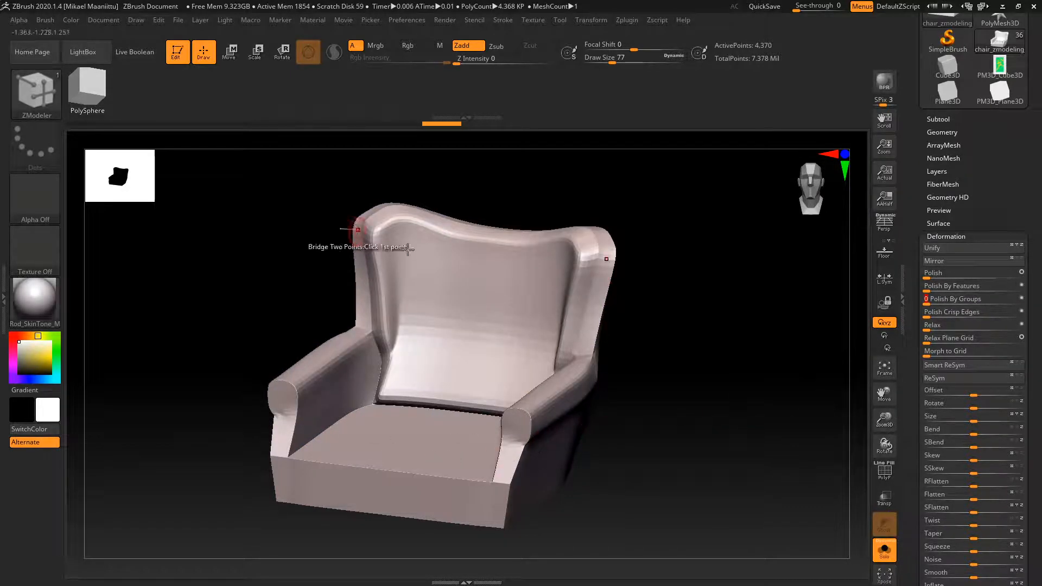
mouse_move(700, 417)
mouse_down()
mouse_move(707, 411)
mouse_move(679, 418)
mouse_move(693, 412)
mouse_up()
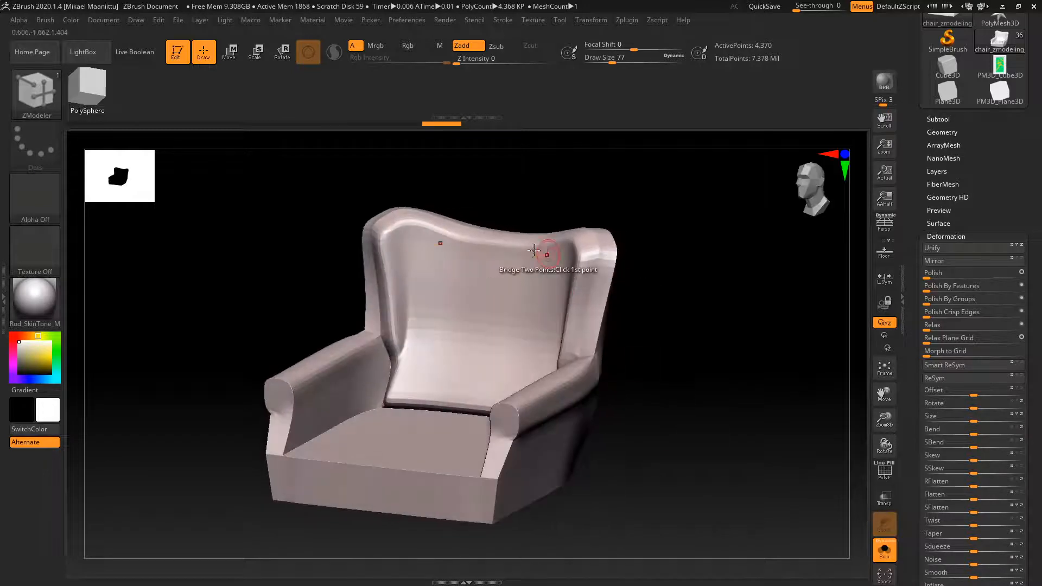
click(961, 300)
Inspect the polished chair with its polygroup wireframe shown and hidden.
click(880, 477)
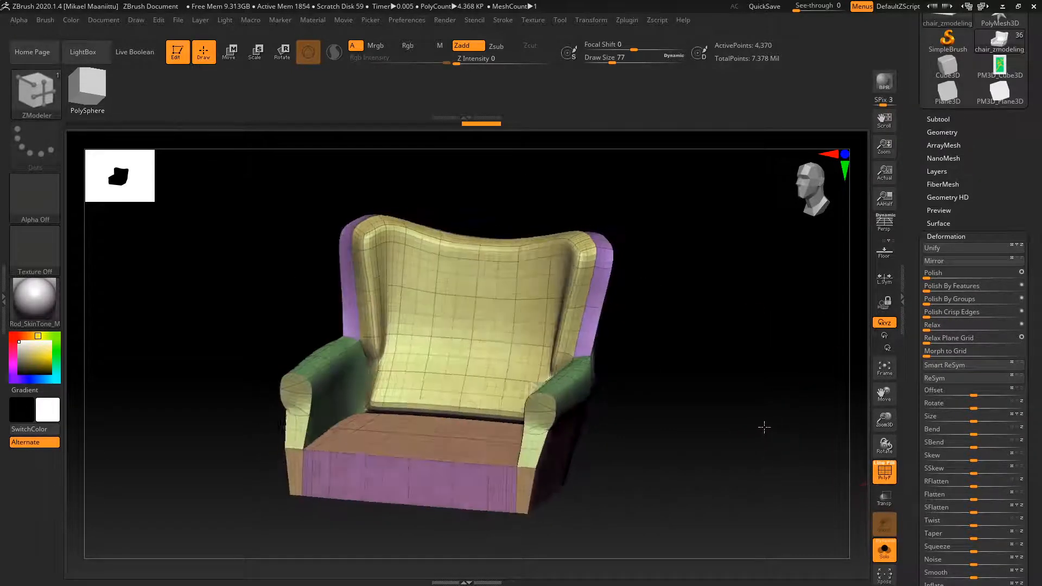
shift+drag(795, 443, 795, 442)
click(880, 476)
mouse_move(767, 395)
mouse_down()
mouse_move(768, 423)
mouse_move(735, 411)
mouse_move(758, 435)
mouse_move(768, 418)
mouse_up()
View the chair_zmodeling_step8 and chair_zmodeling_step9 subtools with the polygroup wireframe shown.
click(940, 237)
click(938, 119)
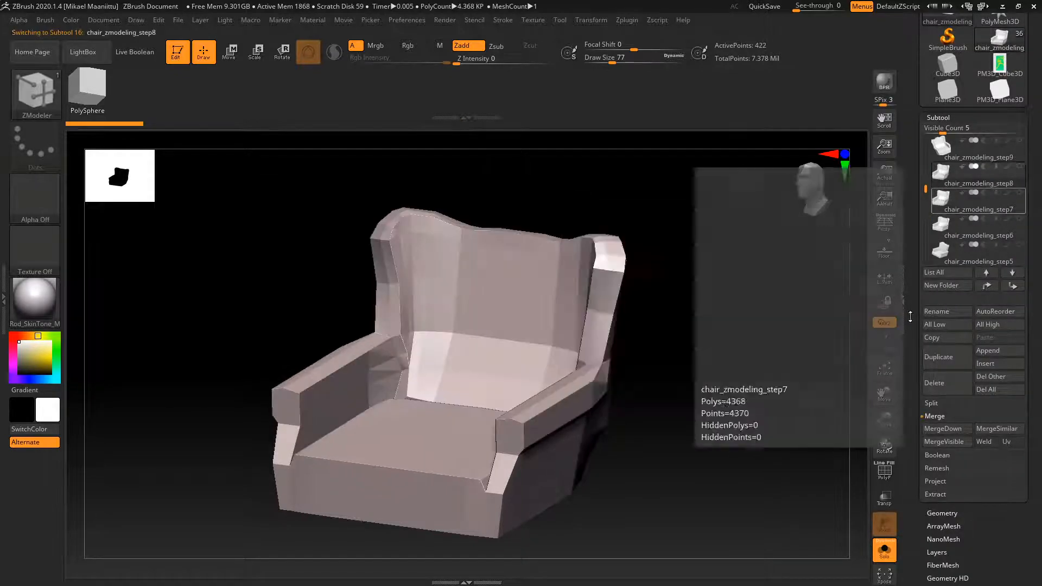
click(885, 471)
scroll(910, 306, up, 3)
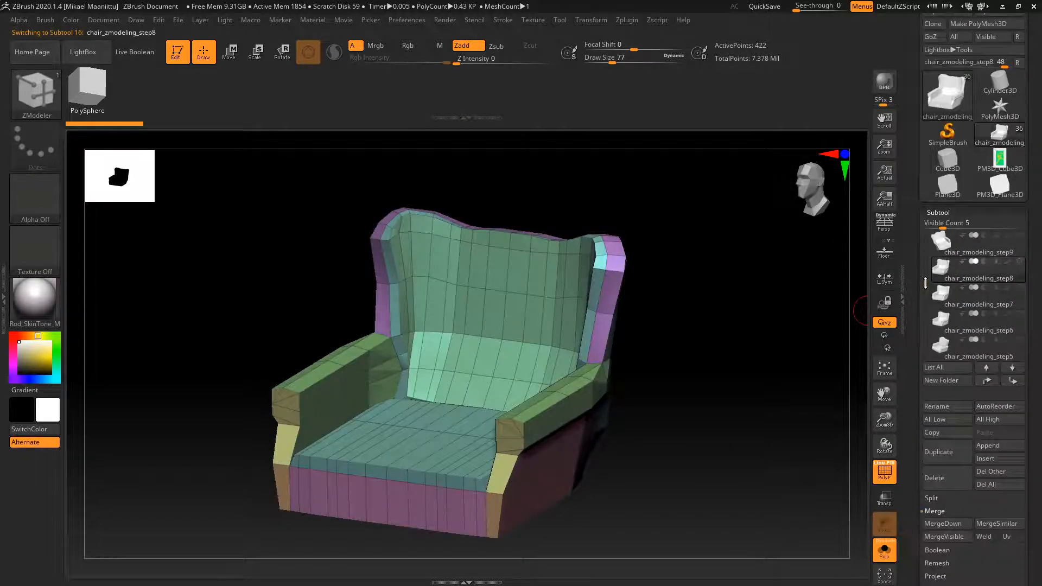
scroll(926, 283, up, 3)
click(942, 320)
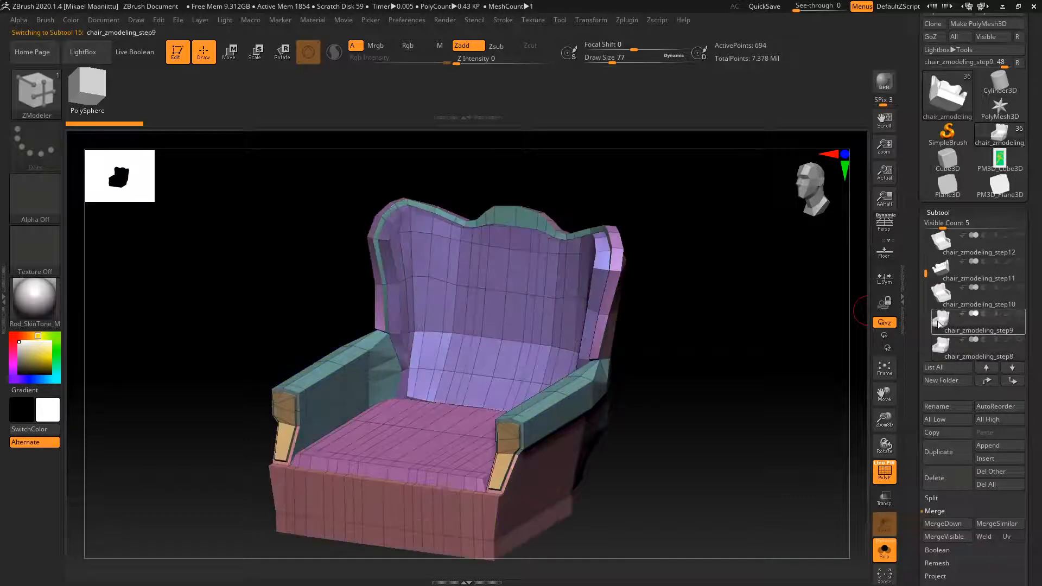
drag(753, 422, 606, 321)
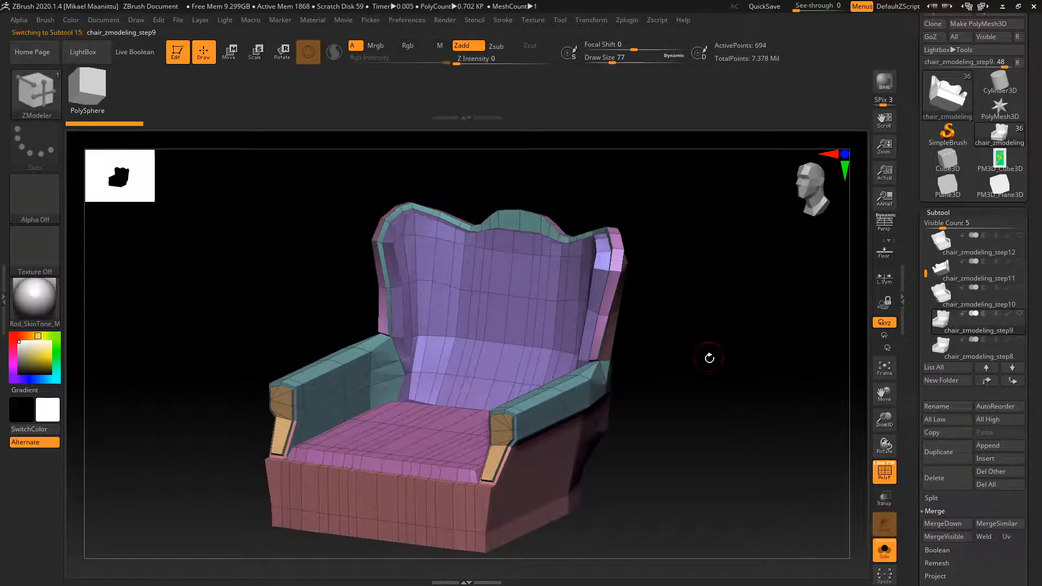
drag(714, 398, 874, 355)
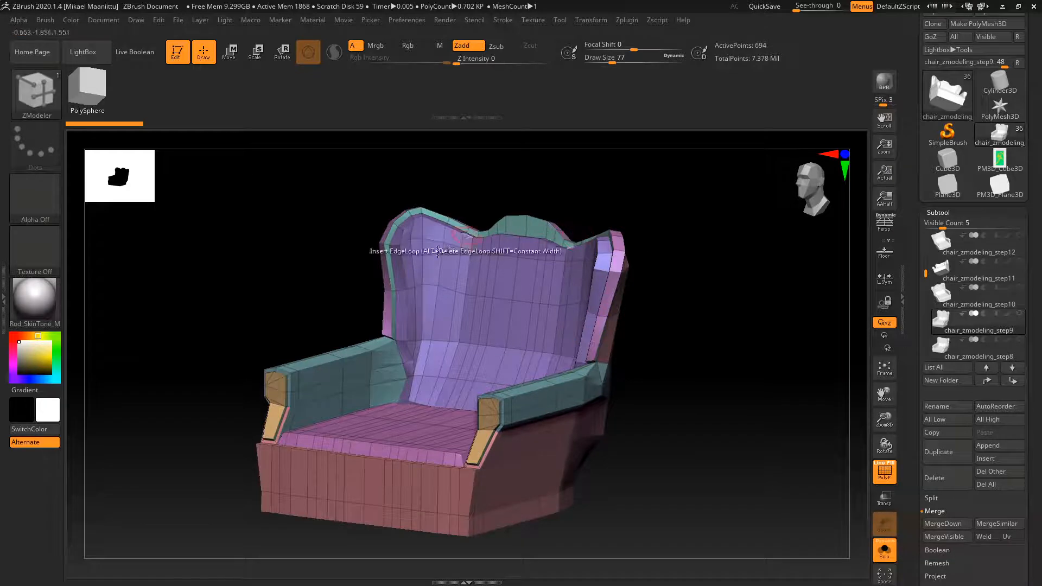
drag(735, 466, 854, 393)
Compare the chair_zmodeling_step10, step11 and step12 subtools with the chair_subdivided subtool.
click(937, 311)
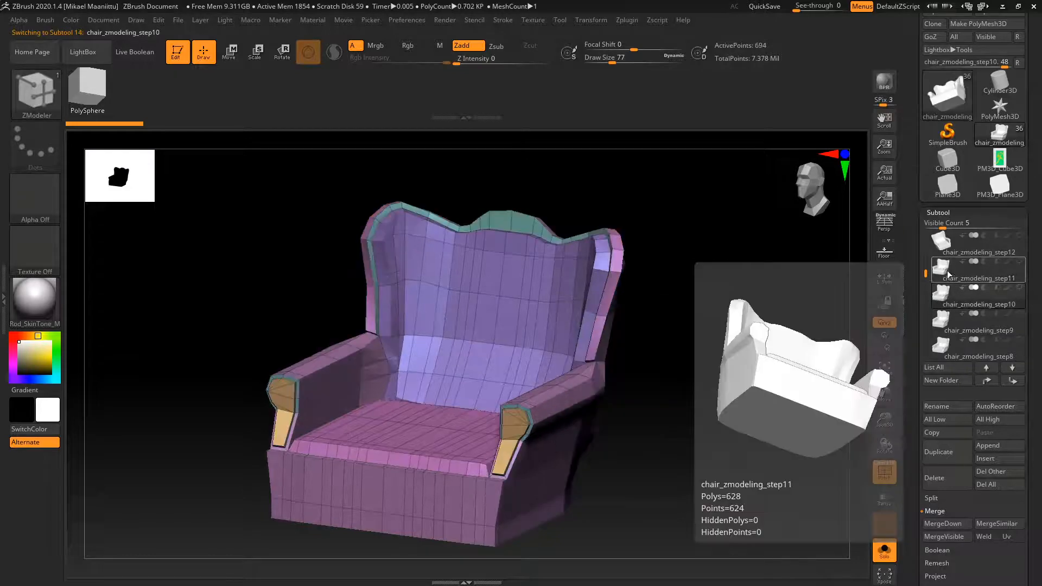
click(942, 267)
drag(928, 278, 927, 267)
click(945, 296)
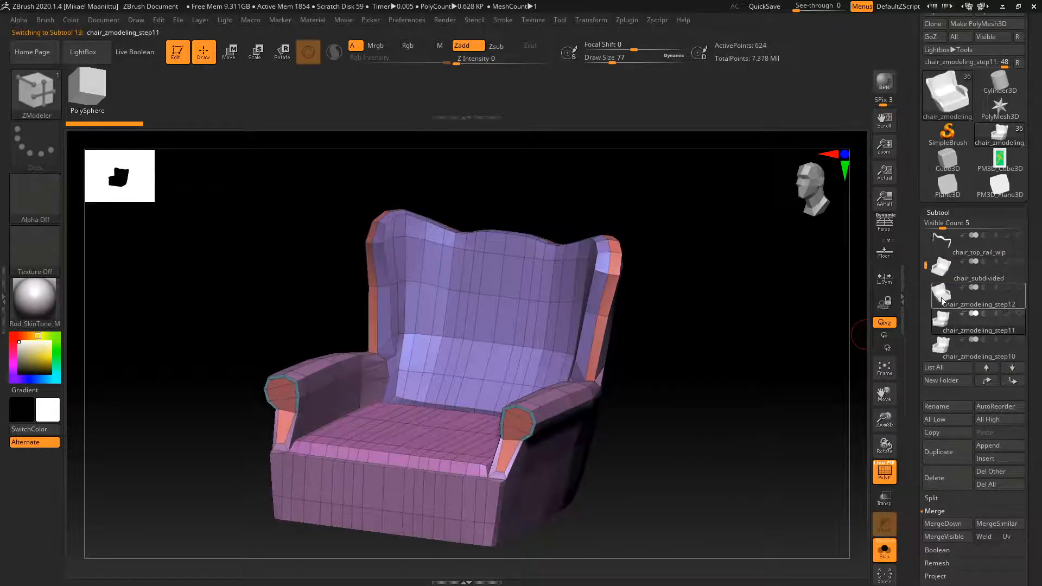
click(942, 272)
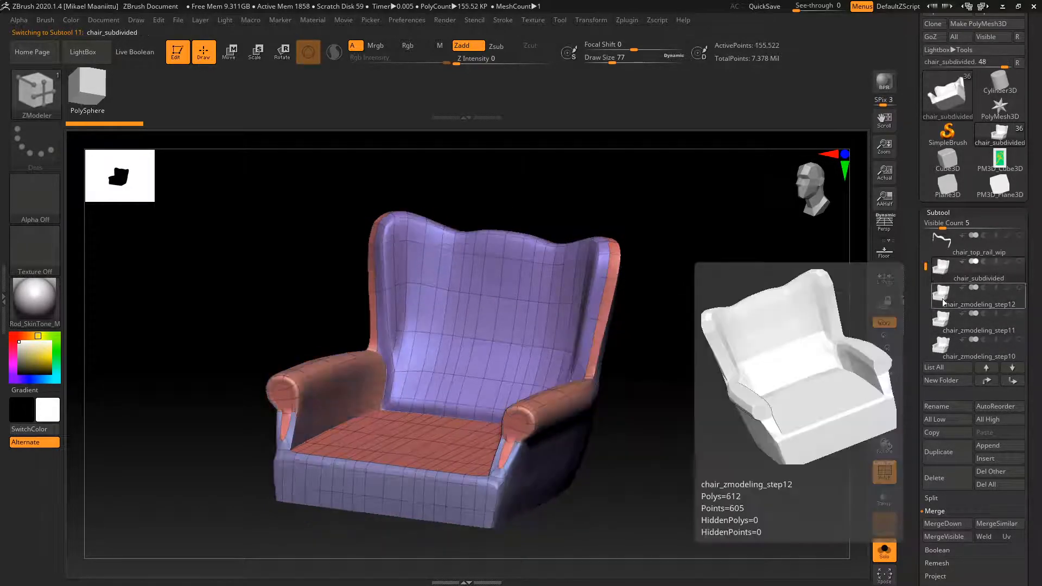
click(943, 301)
mouse_move(943, 310)
click(943, 272)
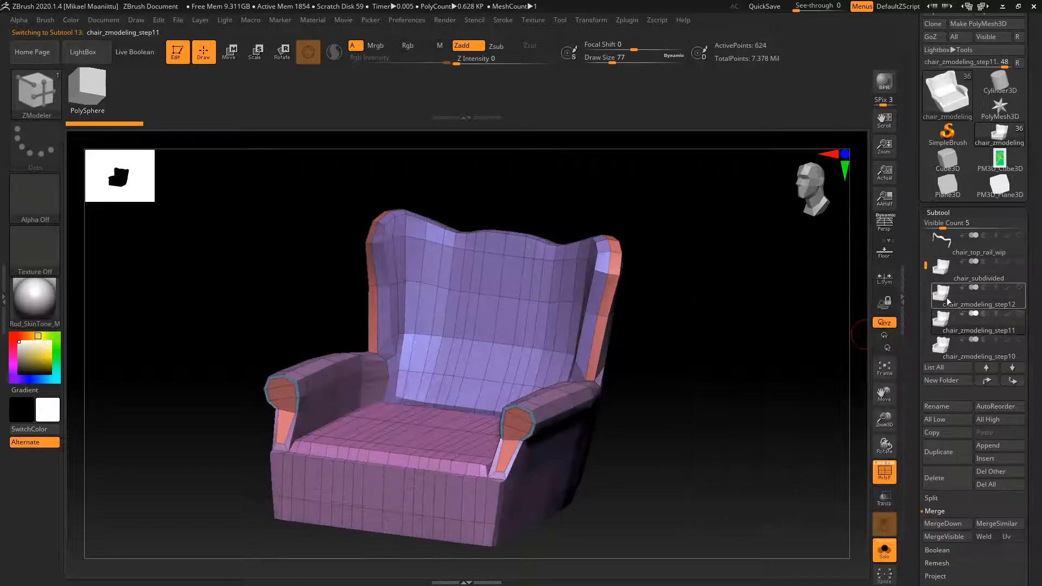
click(944, 300)
click(946, 274)
Select the chair_zmodeling_step12 subtool and subdivide it twice to SDiv 3 without smoothing.
mouse_move(772, 428)
mouse_down()
mouse_move(761, 430)
mouse_move(801, 442)
mouse_move(802, 465)
mouse_move(761, 434)
mouse_move(775, 400)
mouse_move(732, 394)
mouse_move(761, 433)
mouse_move(785, 441)
mouse_move(791, 432)
mouse_up()
key(shift+f)
click(945, 299)
click(884, 470)
scroll(927, 417, down, 1)
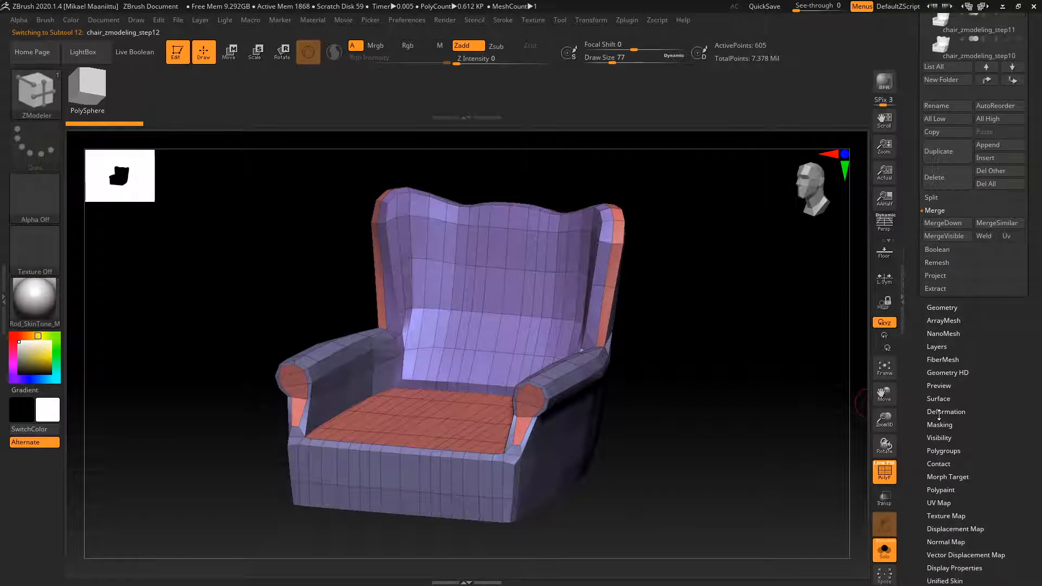
click(939, 412)
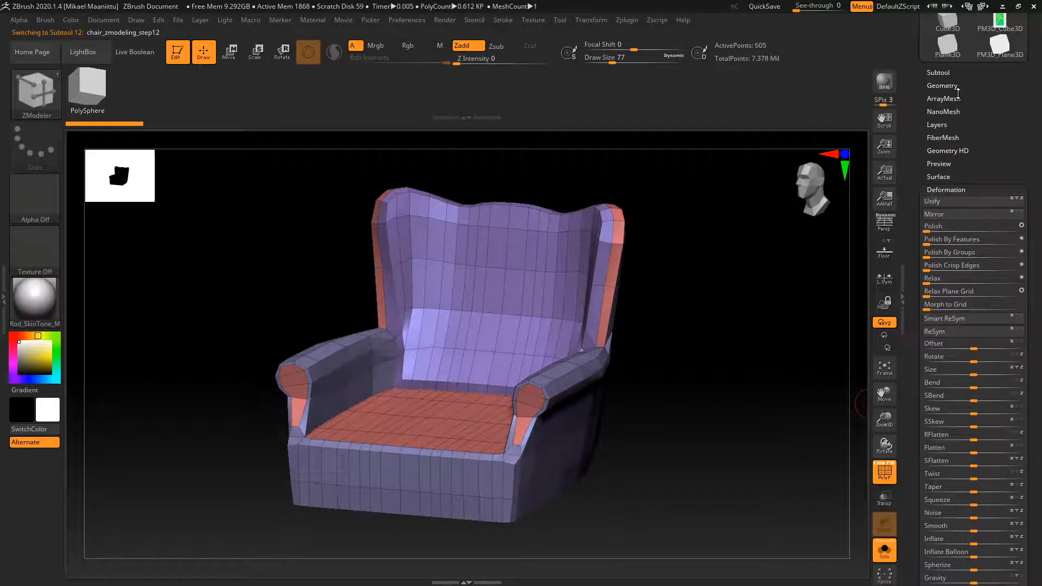
click(942, 85)
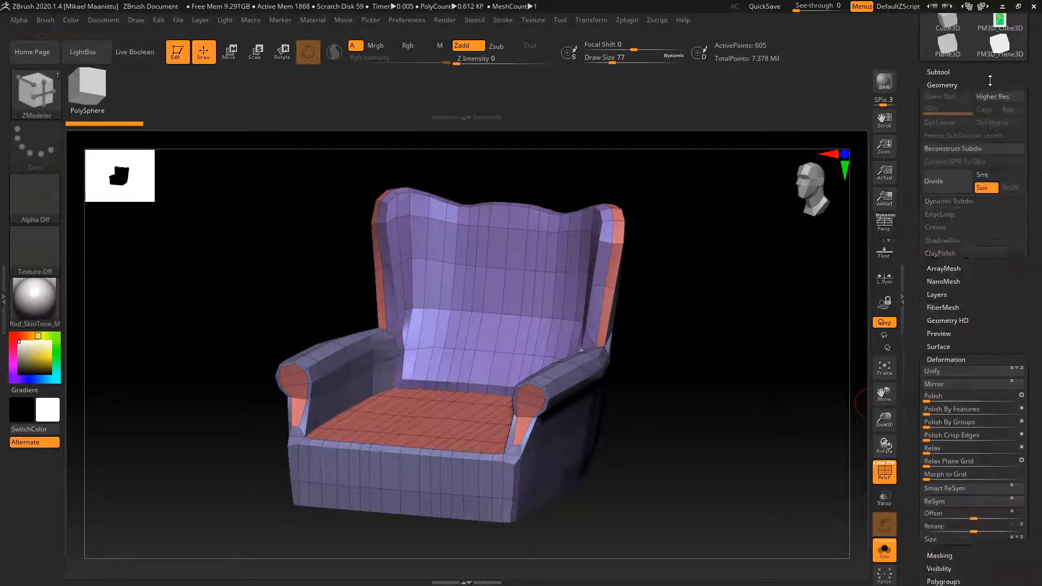
click(944, 181)
click(944, 182)
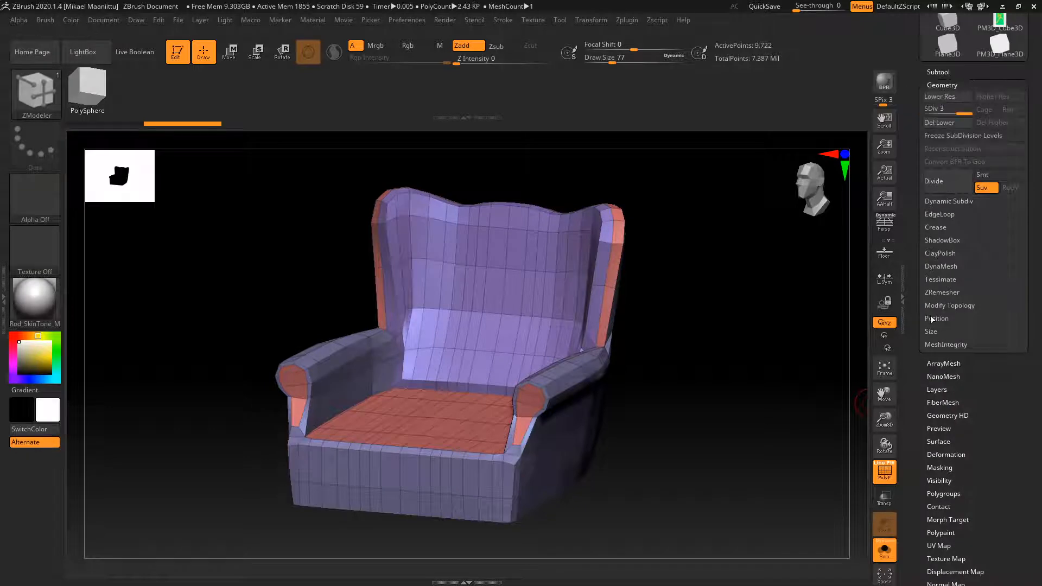
Apply Polish By Groups to the chair_zmodeling_step12 subtool and view it with the wireframe hidden.
click(951, 456)
drag(967, 256, 969, 256)
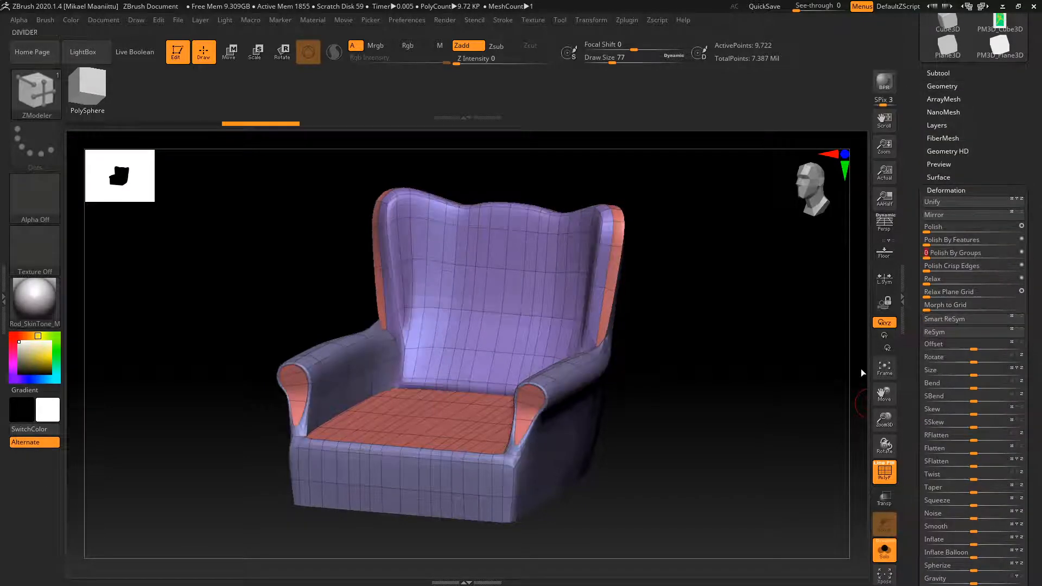
click(894, 470)
mouse_move(780, 432)
mouse_down()
mouse_move(774, 411)
mouse_move(738, 416)
mouse_move(793, 396)
mouse_move(773, 433)
mouse_move(763, 430)
mouse_move(777, 442)
mouse_move(807, 412)
mouse_move(747, 436)
mouse_move(766, 423)
mouse_up()
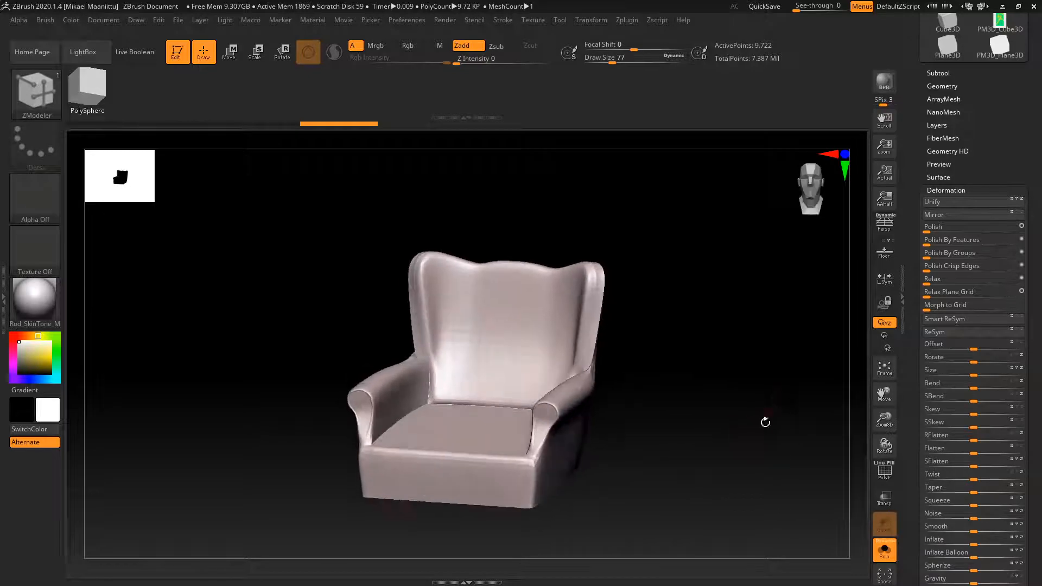
Compare the chair_subdivided subtool with the polished chair_zmodeling_step12 subtool from the front and at an angle.
click(937, 74)
click(941, 127)
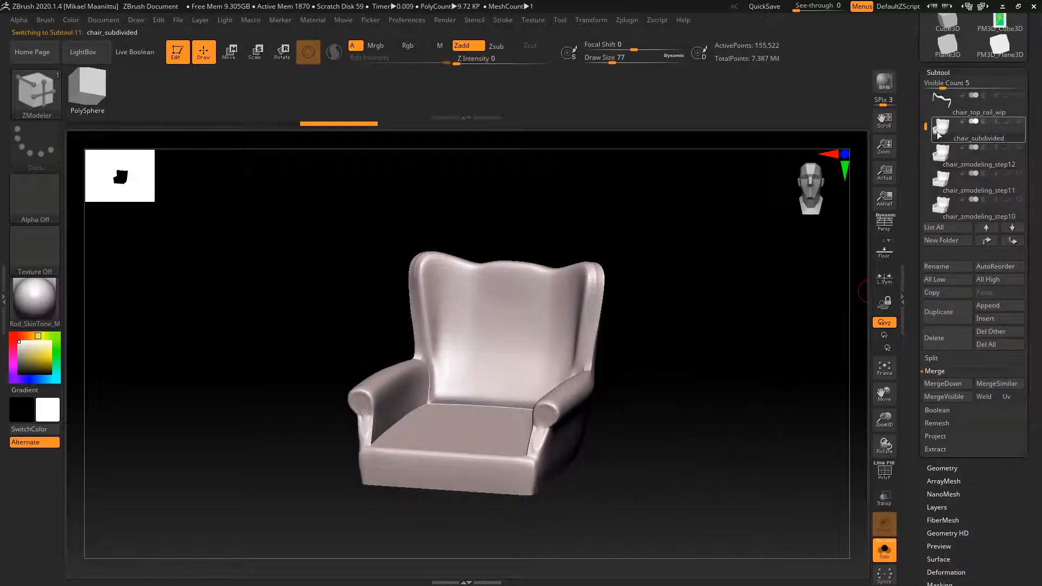
click(941, 156)
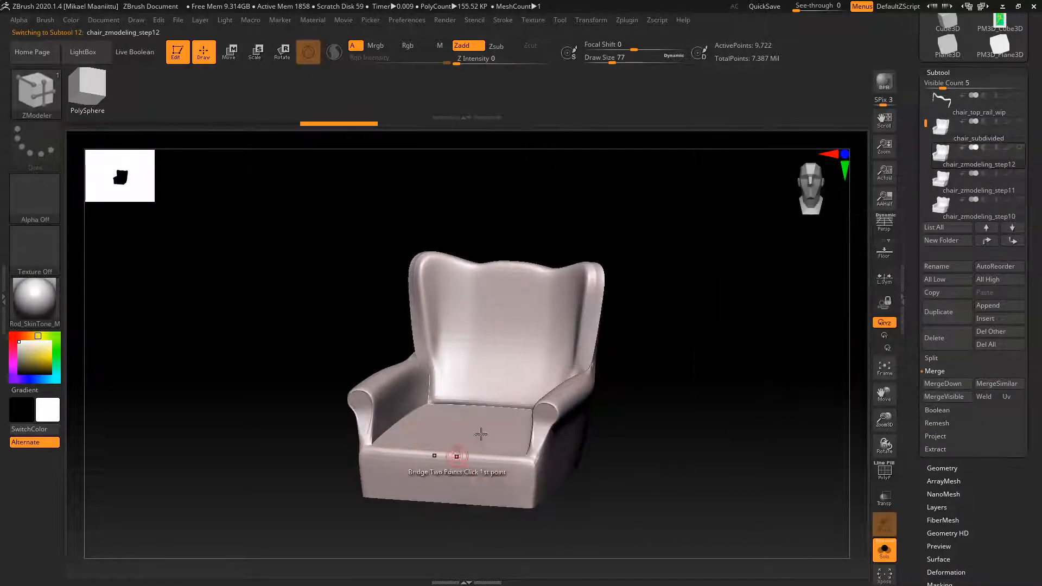
click(946, 134)
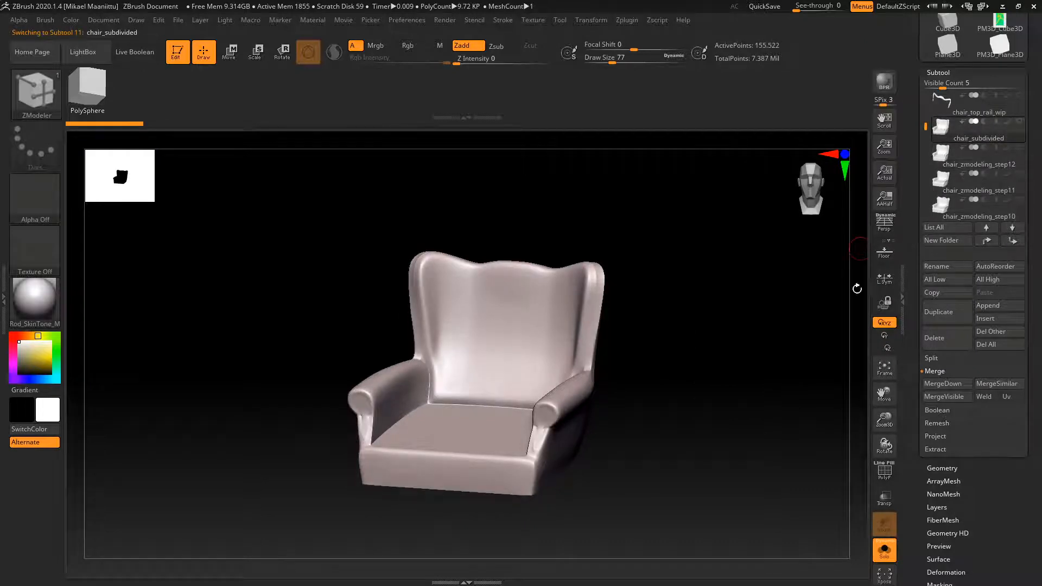
shift+drag(738, 454, 743, 430)
click(942, 156)
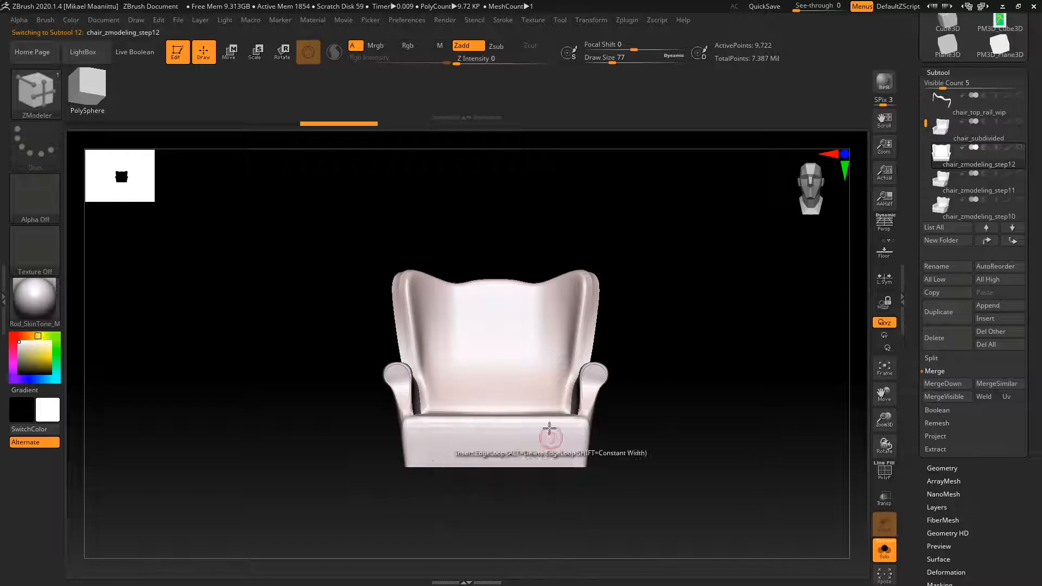
drag(663, 384, 695, 381)
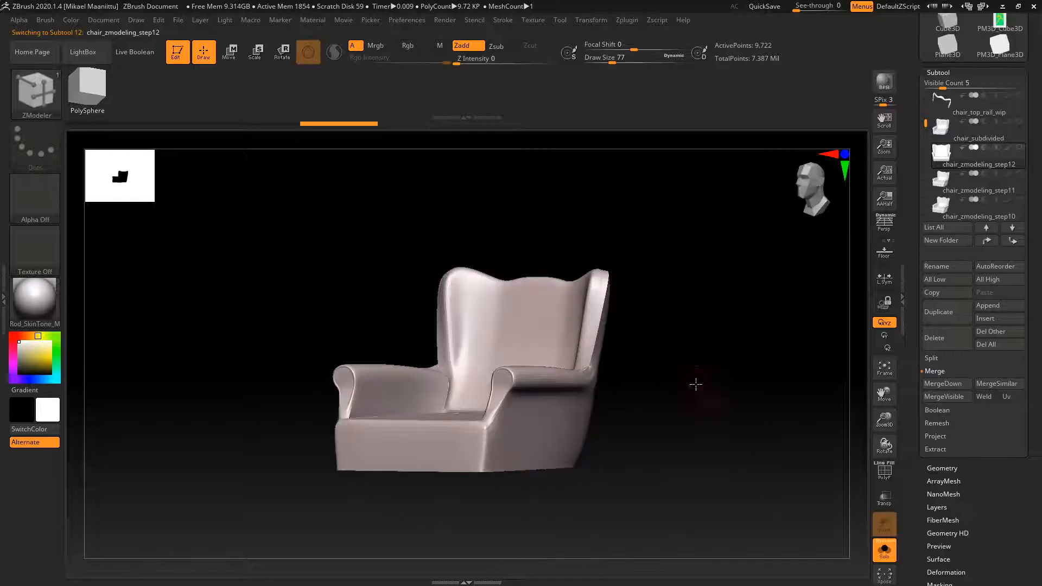
Display the chair_reshaped subtool and examine its shape from the side.
drag(928, 128, 920, 122)
click(947, 140)
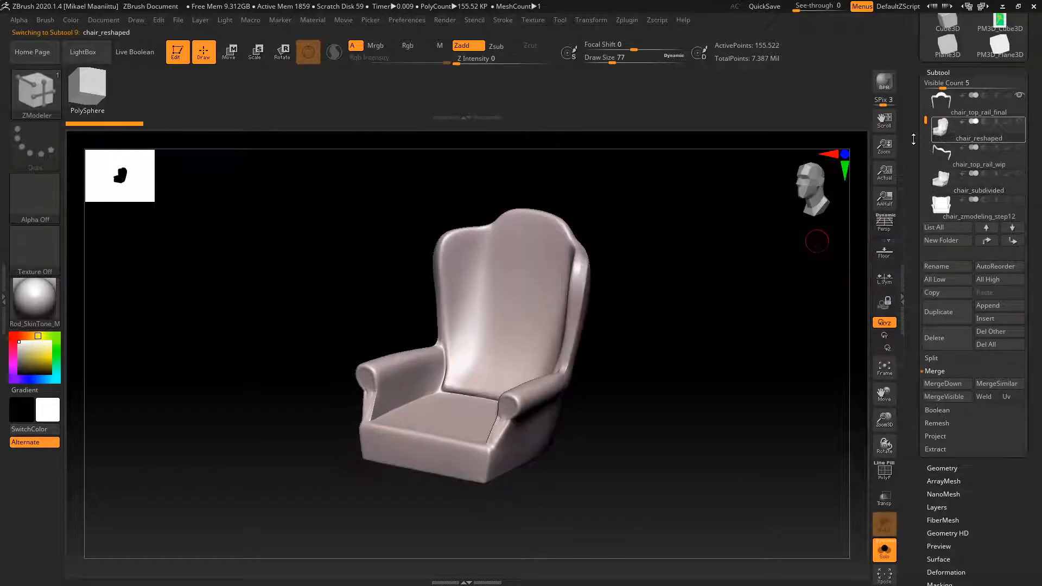
shift+drag(693, 393, 709, 375)
mouse_move(709, 375)
mouse_down()
mouse_move(696, 410)
mouse_move(718, 372)
mouse_move(735, 393)
mouse_move(696, 405)
mouse_up()
Select the chair_subdivided subtool and set its subdivision level to SDiv 1.
click(951, 177)
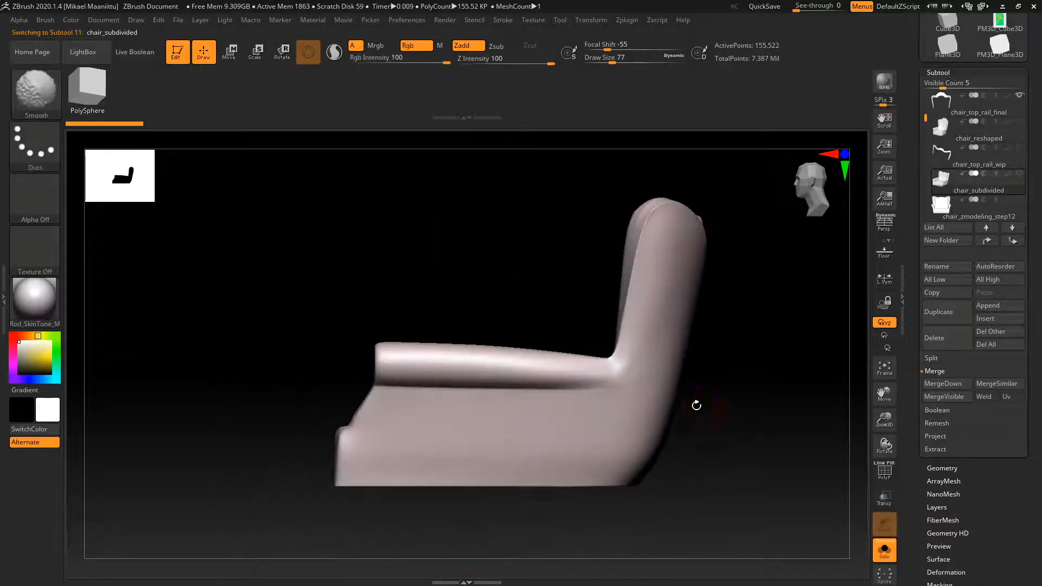
drag(727, 451, 450, 491)
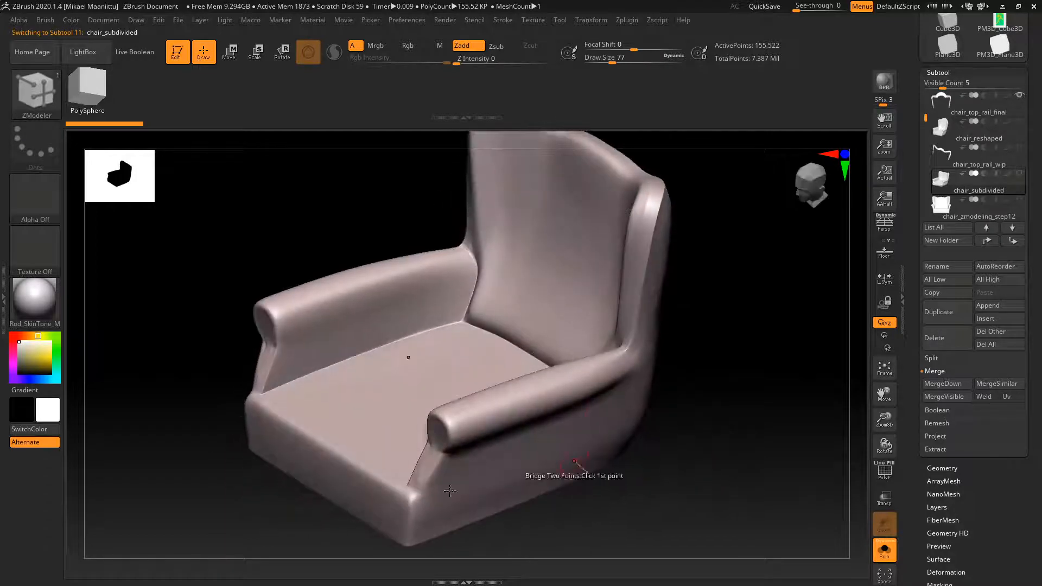
drag(753, 433, 747, 408)
drag(749, 344, 748, 418)
click(942, 467)
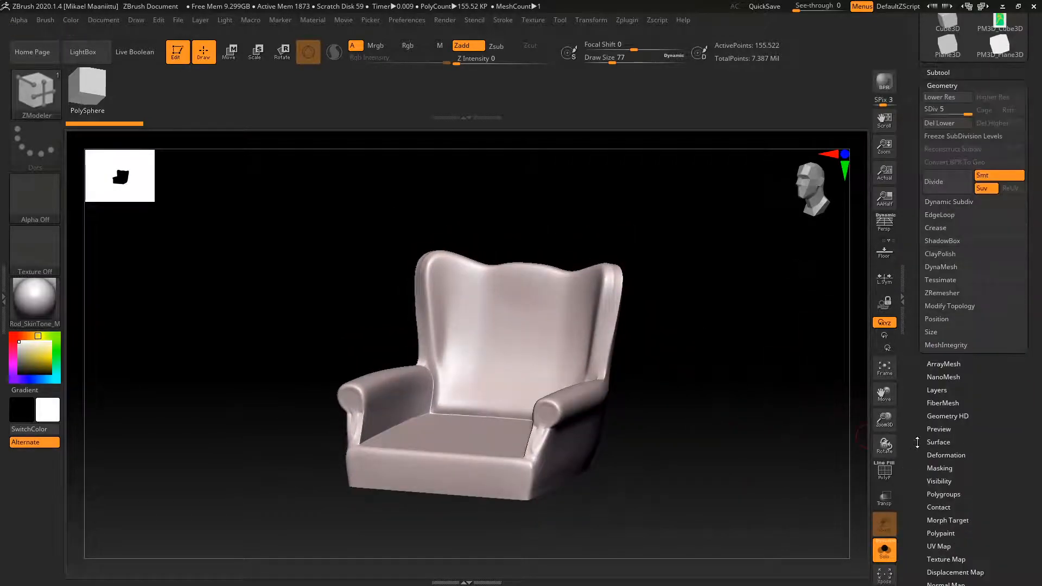
drag(965, 308, 862, 359)
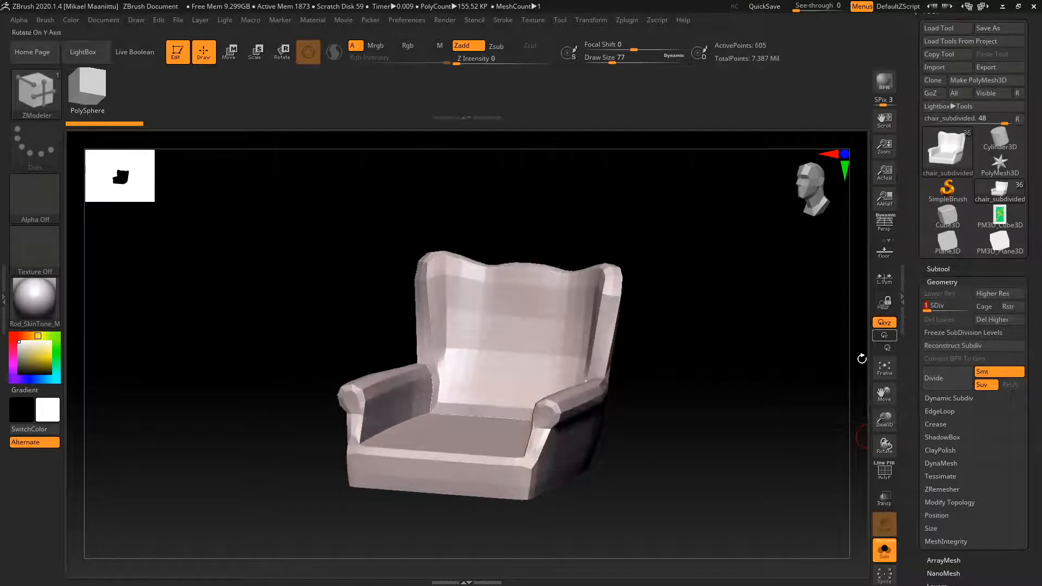
Mask both sides of the chair in front view, leaving the central strip unmasked, and blur the mask.
shift+drag(684, 460, 709, 450)
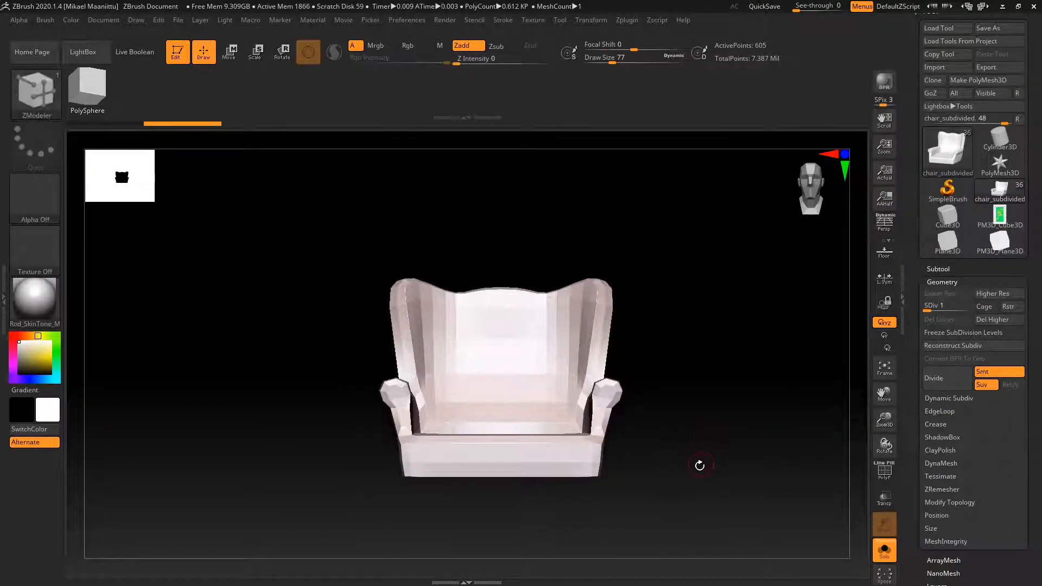
click(883, 474)
drag(698, 442, 709, 425)
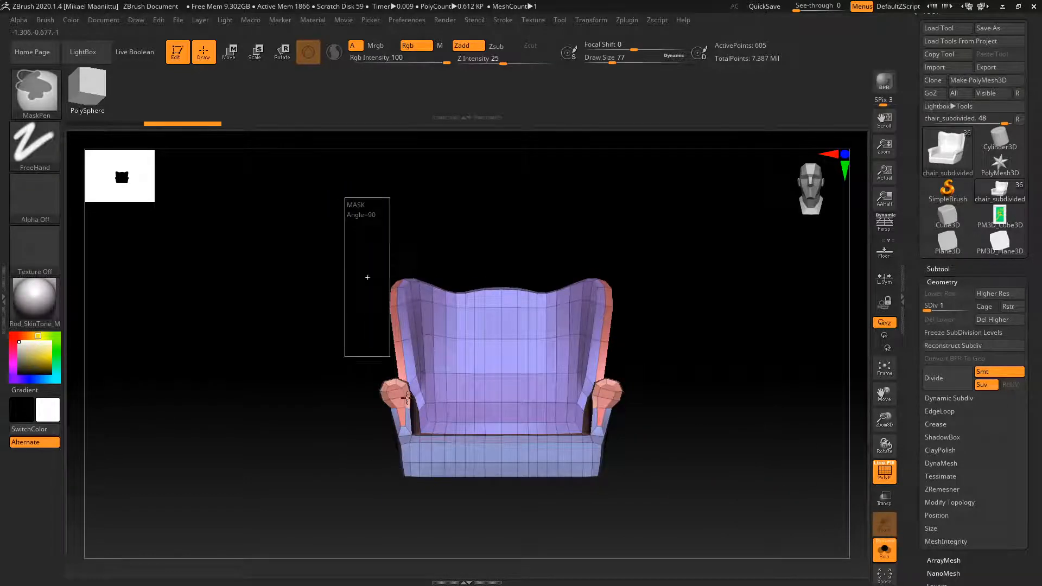
ctrl+drag(407, 397, 491, 530)
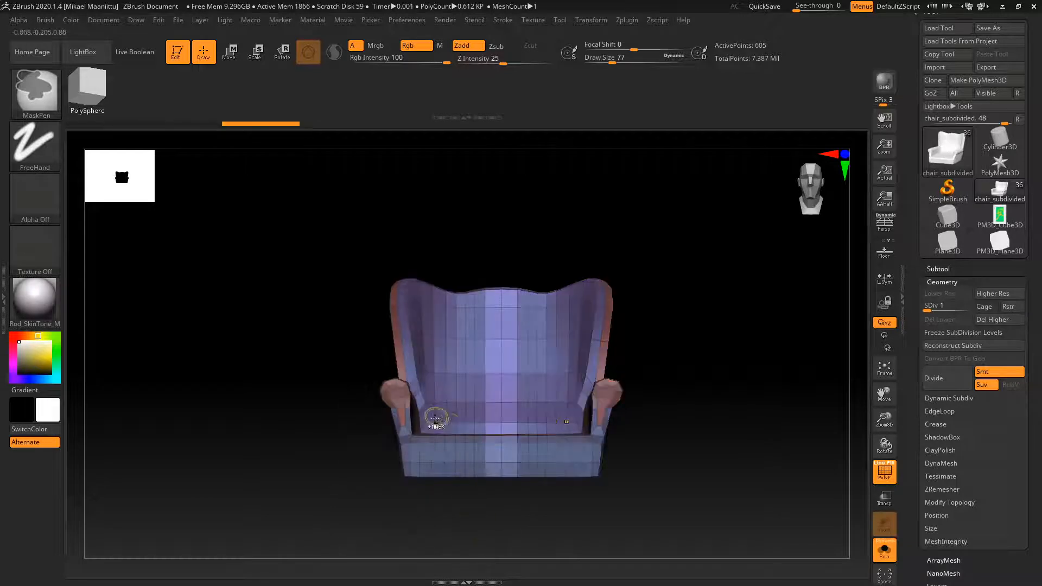
ctrl+click(412, 458)
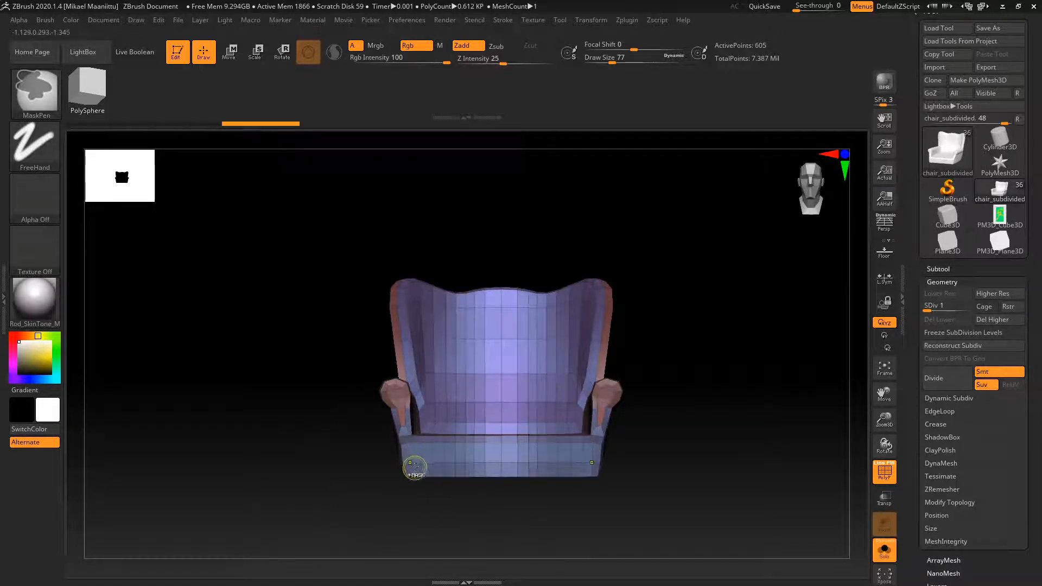
Invert the blurred mask and narrow the chair by moving both unmasked sides inward about 0.24 along X.
ctrl+click(410, 438)
ctrl+click(351, 551)
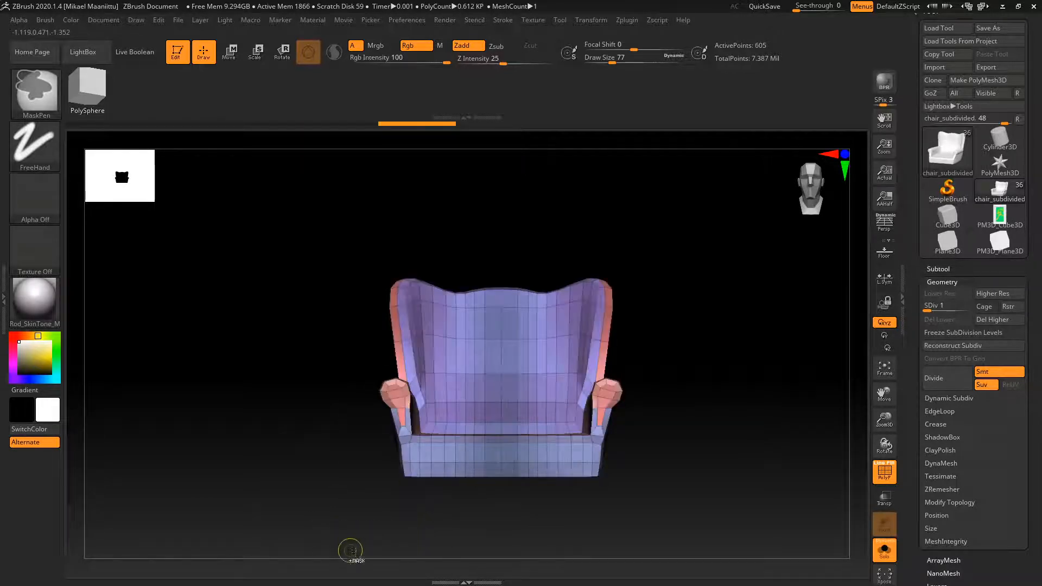
click(229, 52)
drag(392, 431, 395, 432)
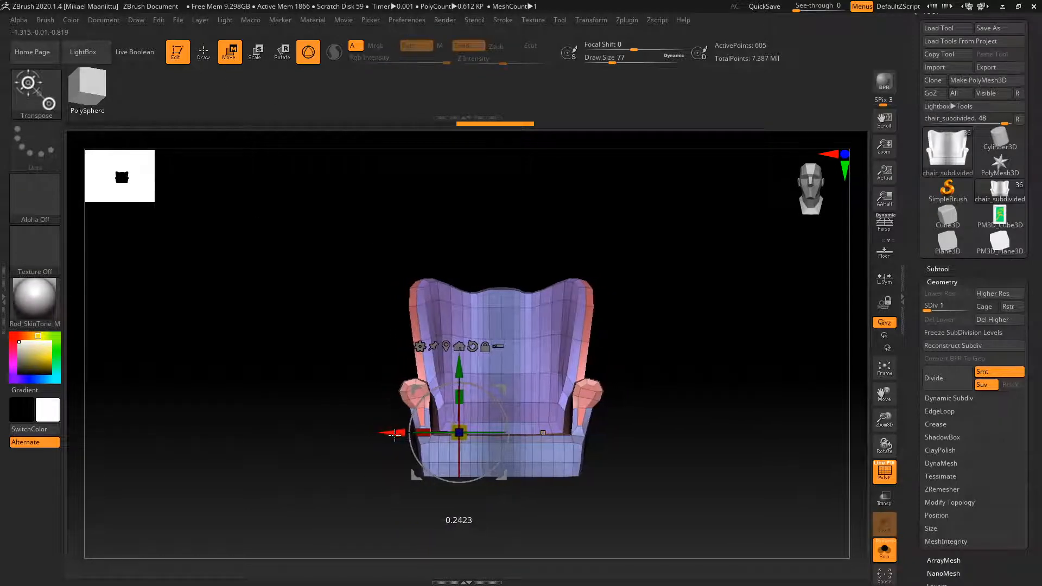
Clear the mask, mask both sides again, invert the mask, and adjust the chair's width along X with the Move gizmo.
click(204, 54)
ctrl+drag(276, 312, 317, 381)
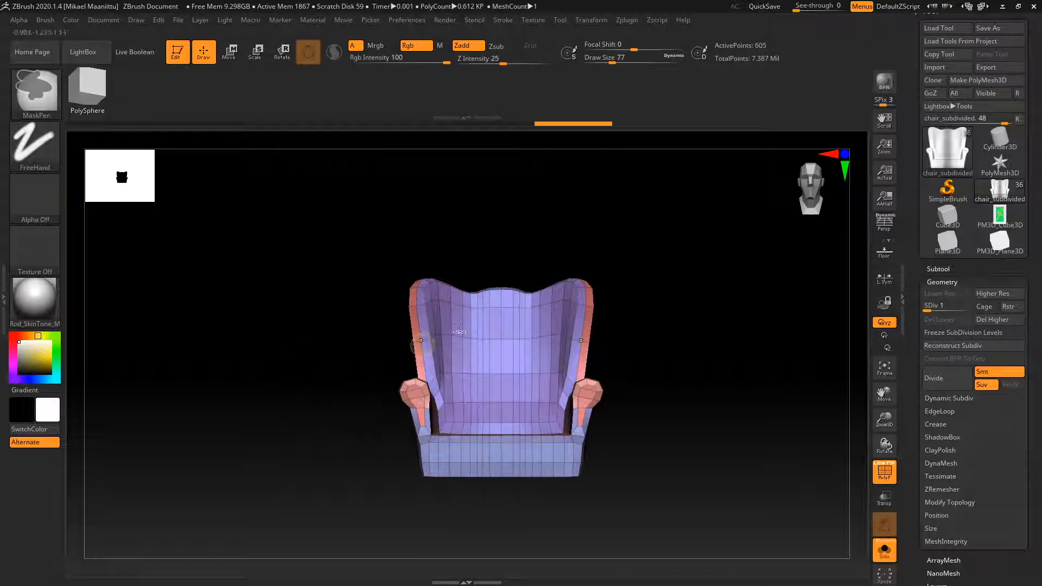
mouse_move(366, 237)
ctrl+mouse_down()
mouse_move(450, 530)
mouse_move(469, 549)
ctrl+mouse_up()
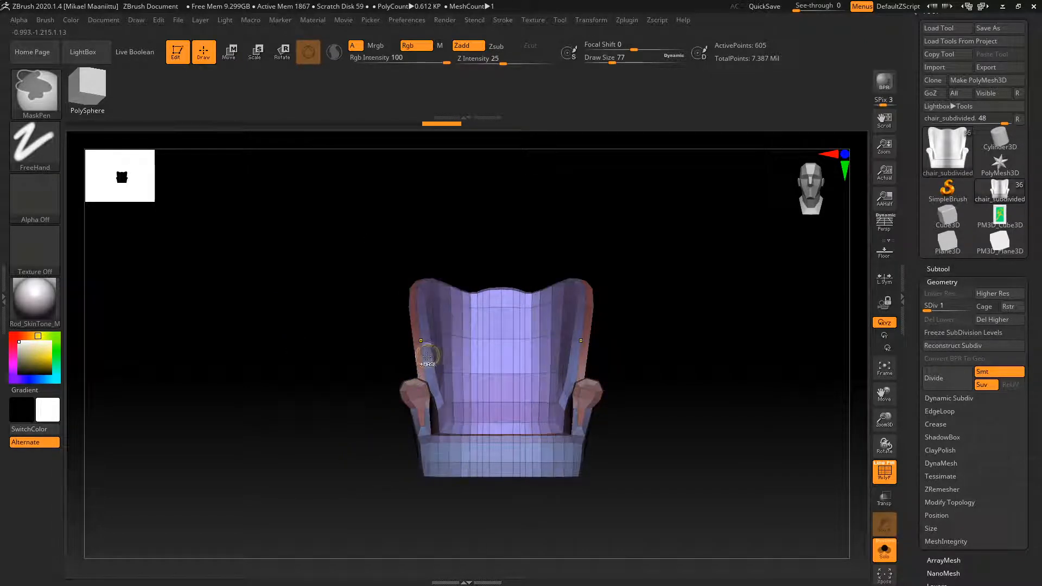
ctrl+click(328, 411)
key(b)
key(z)
key(m)
click(231, 53)
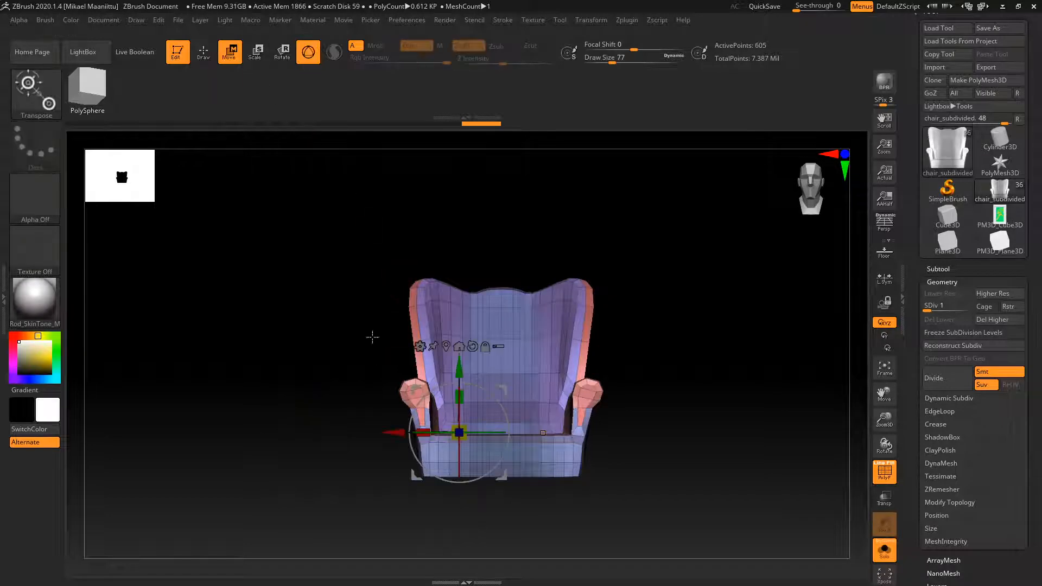
drag(392, 432, 347, 448)
Mask the chair's rear in side view and move the front of the seat and armrests backward to shorten its depth.
drag(730, 402, 683, 429)
key(ctrl)
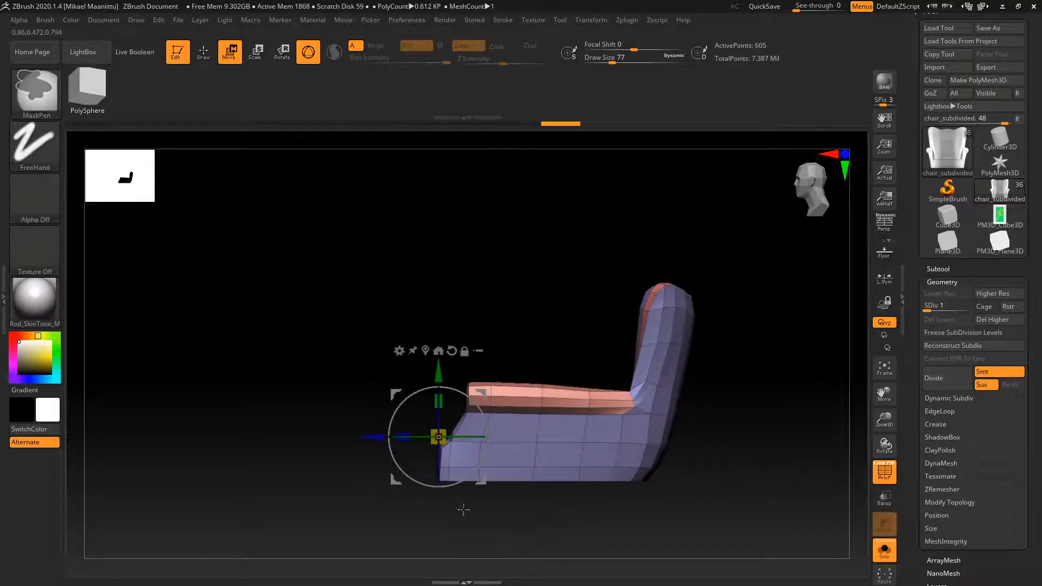
ctrl+drag(299, 292, 585, 538)
ctrl+click(346, 490)
drag(376, 437, 432, 436)
Mask everything below the upper backrest, and raise and slightly enlarge the unmasked backrest with the gizmo in front view.
mouse_move(717, 452)
mouse_down()
mouse_move(739, 451)
mouse_move(745, 440)
mouse_up()
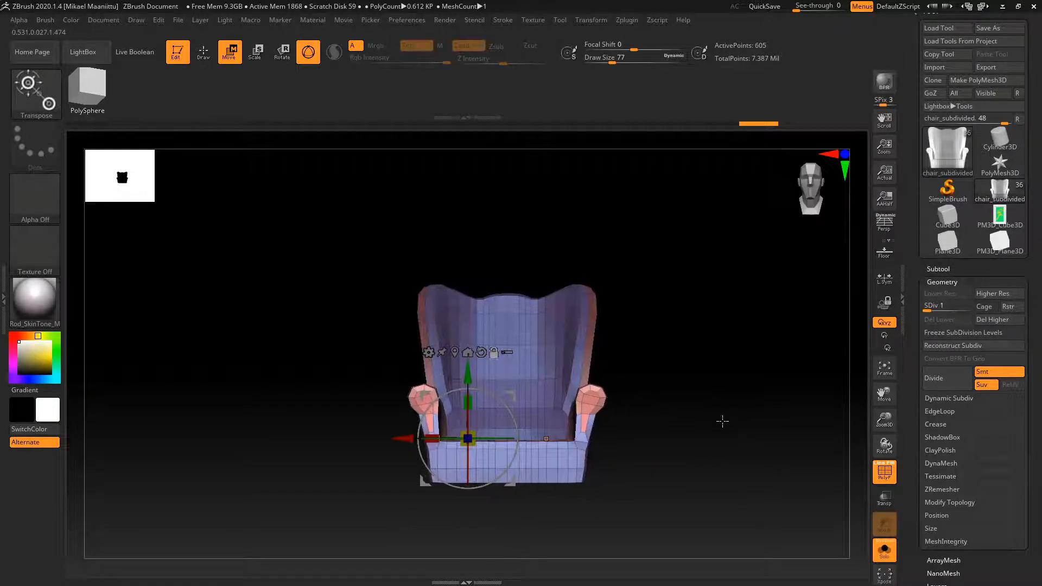
ctrl+drag(374, 226, 674, 379)
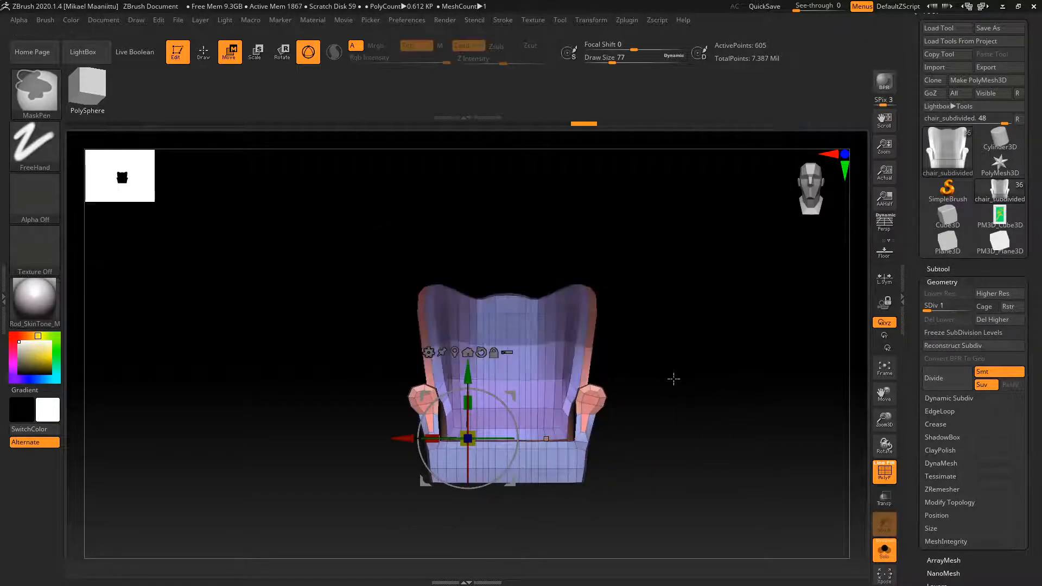
ctrl+click(681, 407)
drag(467, 374, 468, 368)
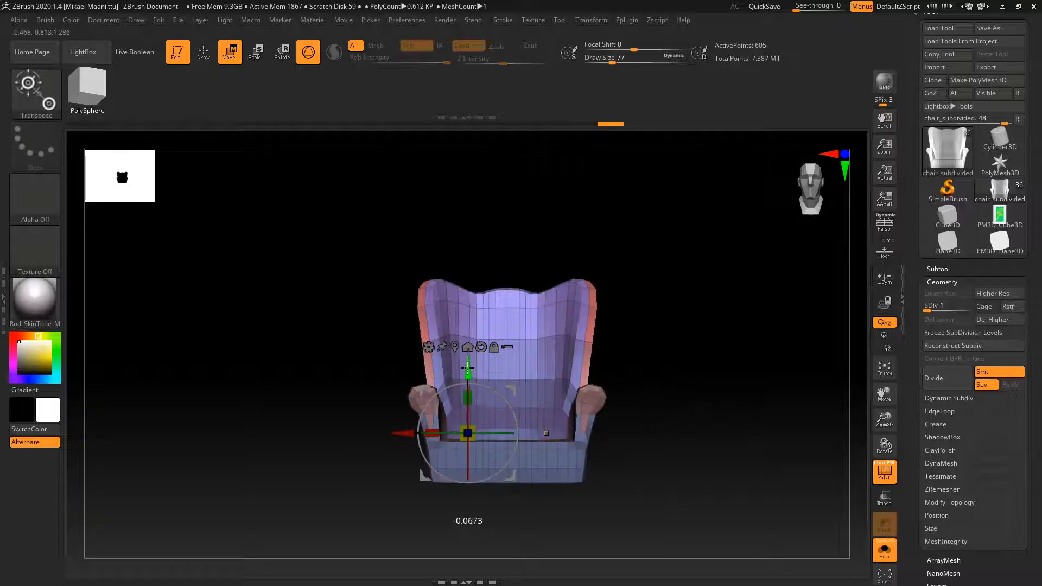
drag(474, 427, 476, 425)
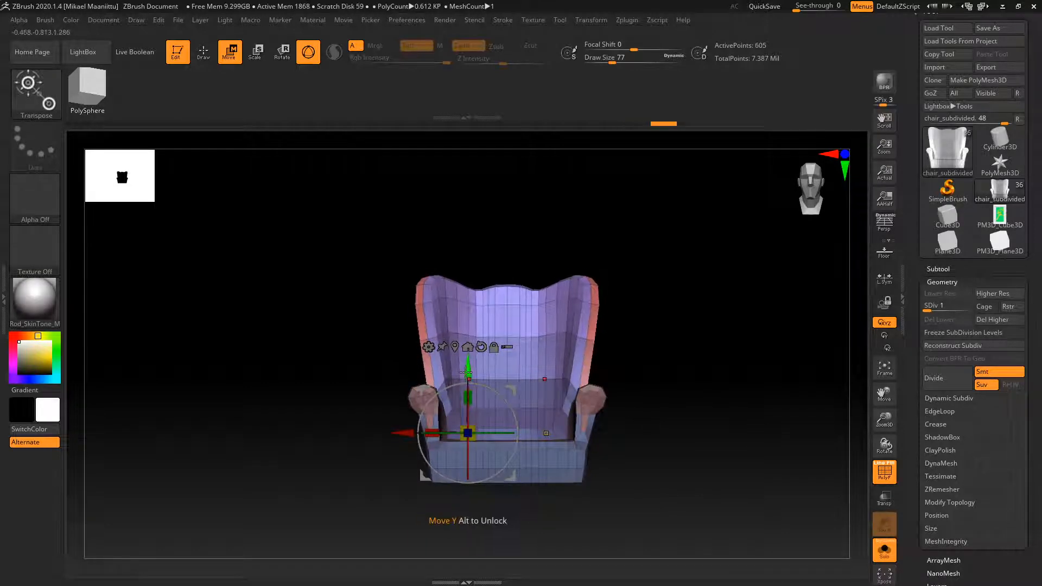
drag(467, 370, 471, 362)
key(ctrl)
drag(468, 369, 468, 383)
Return to Draw mode, set the chair's subdivision level to SDiv 5, and hide the polyframe.
drag(644, 371, 727, 374)
click(203, 52)
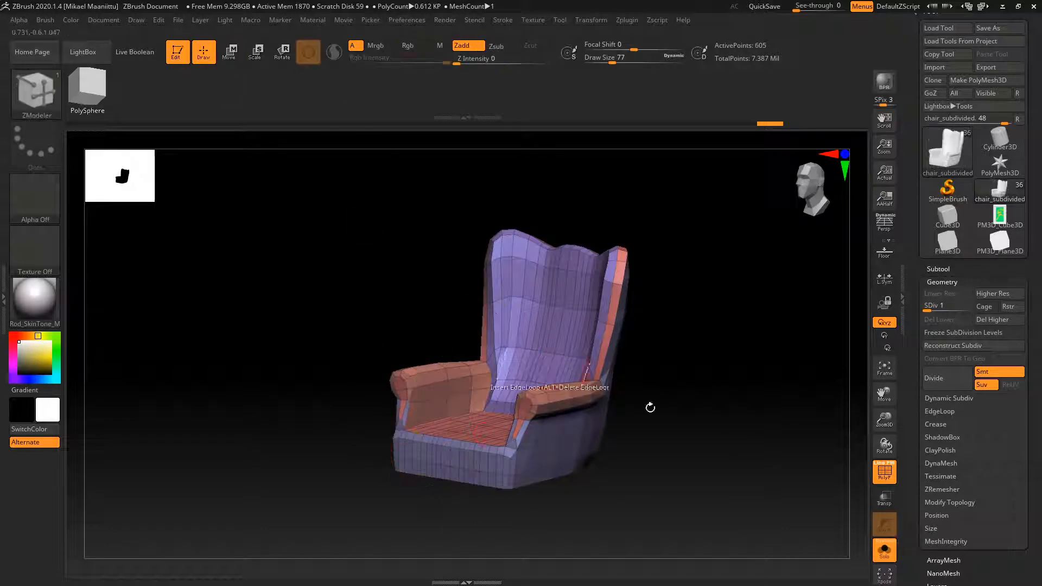
mouse_move(652, 408)
mouse_down()
mouse_move(688, 424)
mouse_move(696, 453)
mouse_up()
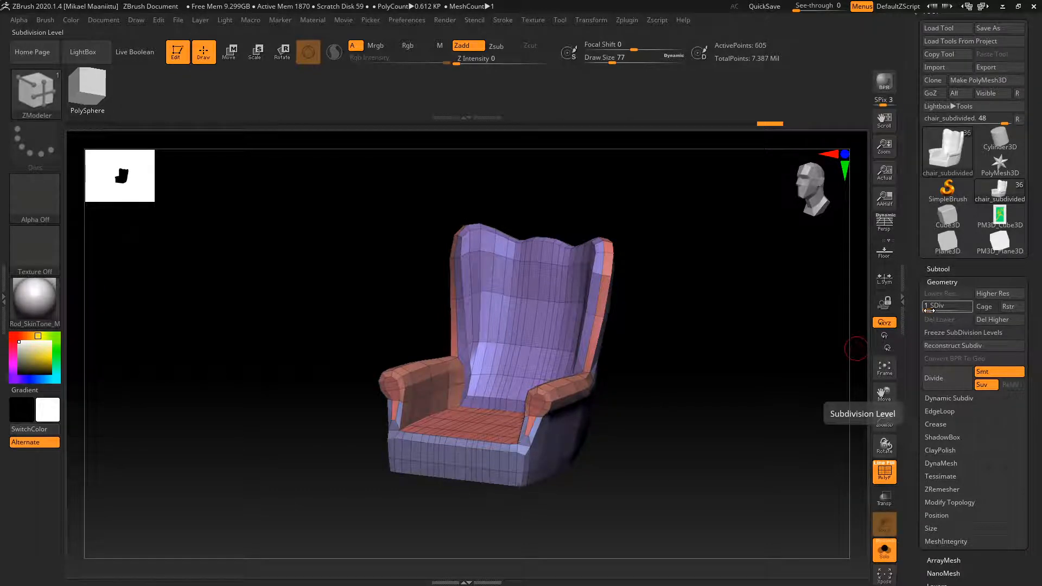
drag(930, 307, 968, 310)
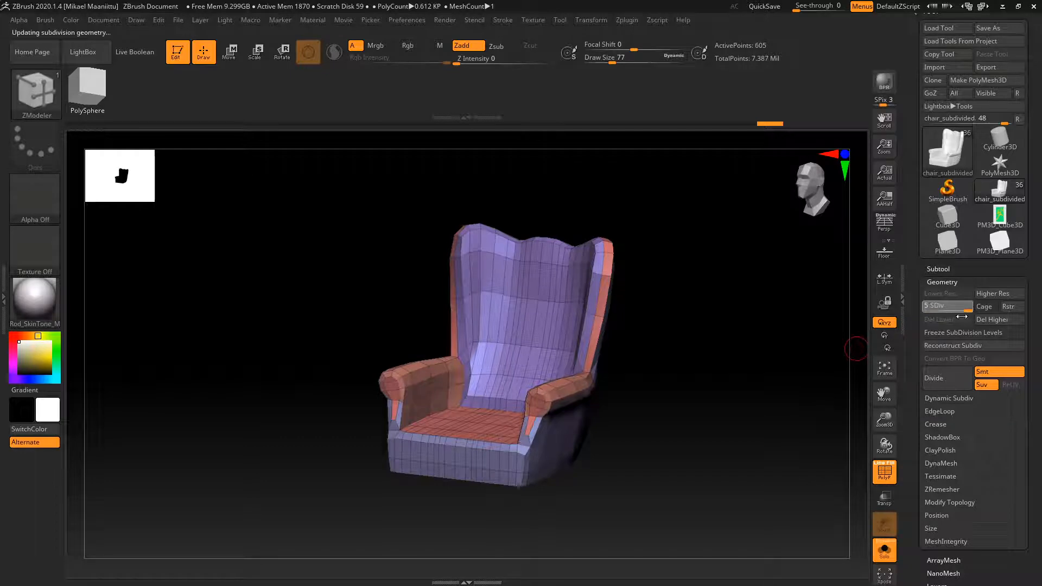
drag(819, 475, 775, 470)
click(884, 473)
Compare the chair's original proportions with its current shape using the undo history.
drag(77, 124, 68, 132)
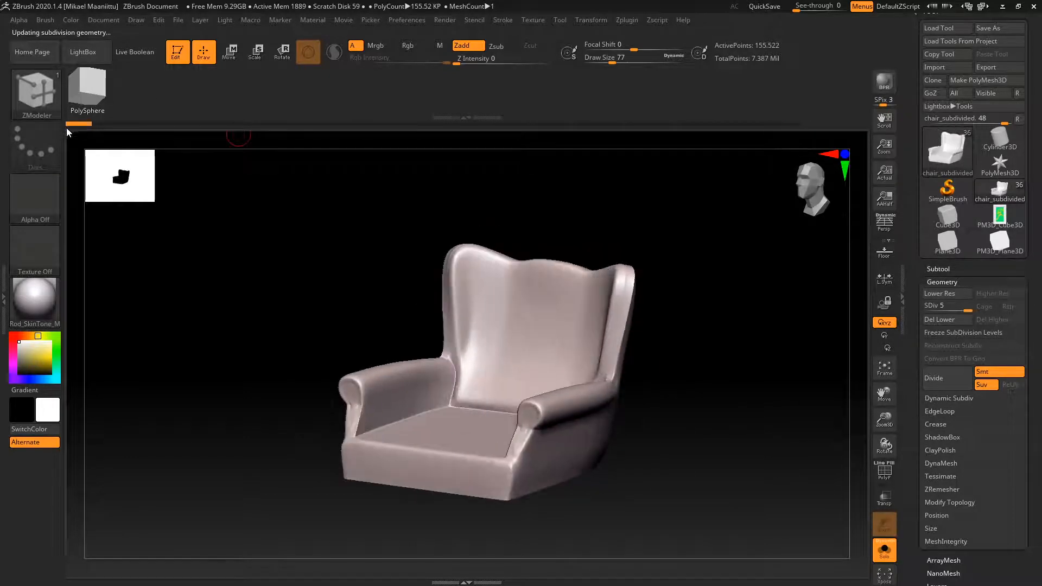
drag(808, 125, 823, 129)
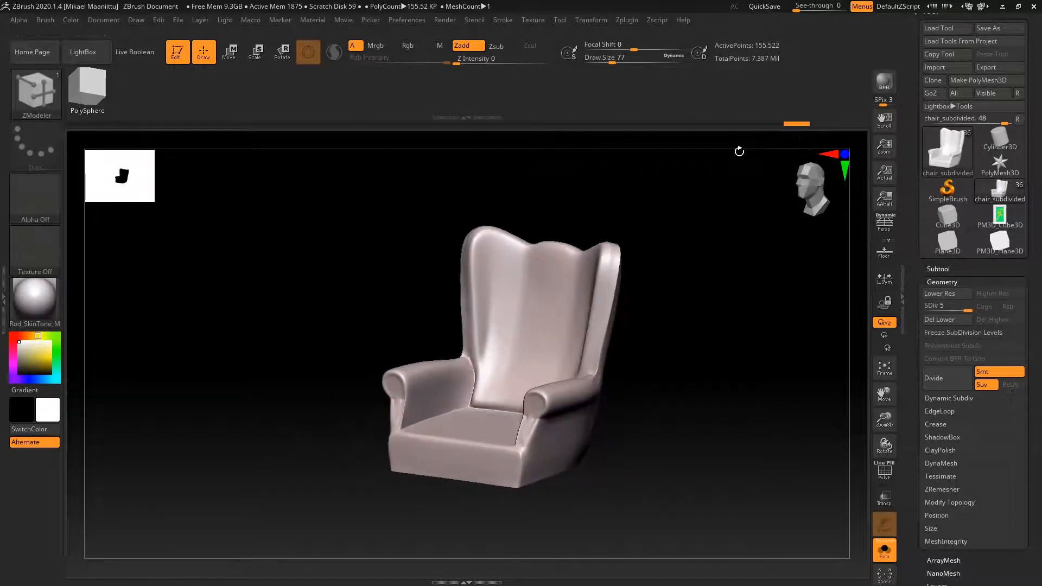
drag(684, 436, 716, 416)
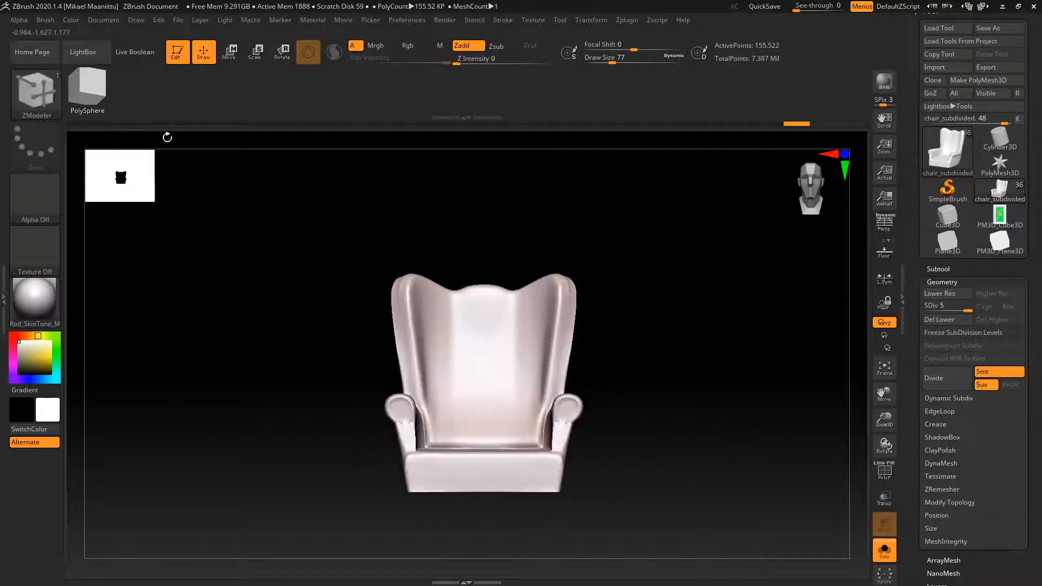
Pull the centre of the backrest's top edge upward into a rounded crest with the Move brush at draw size 393.
click(36, 91)
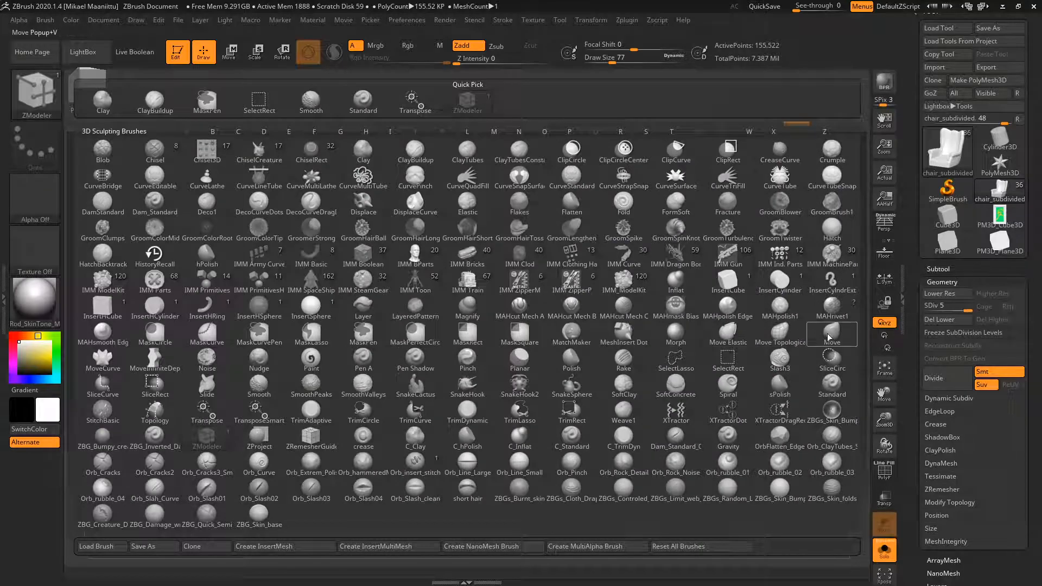
click(829, 338)
drag(646, 68, 644, 68)
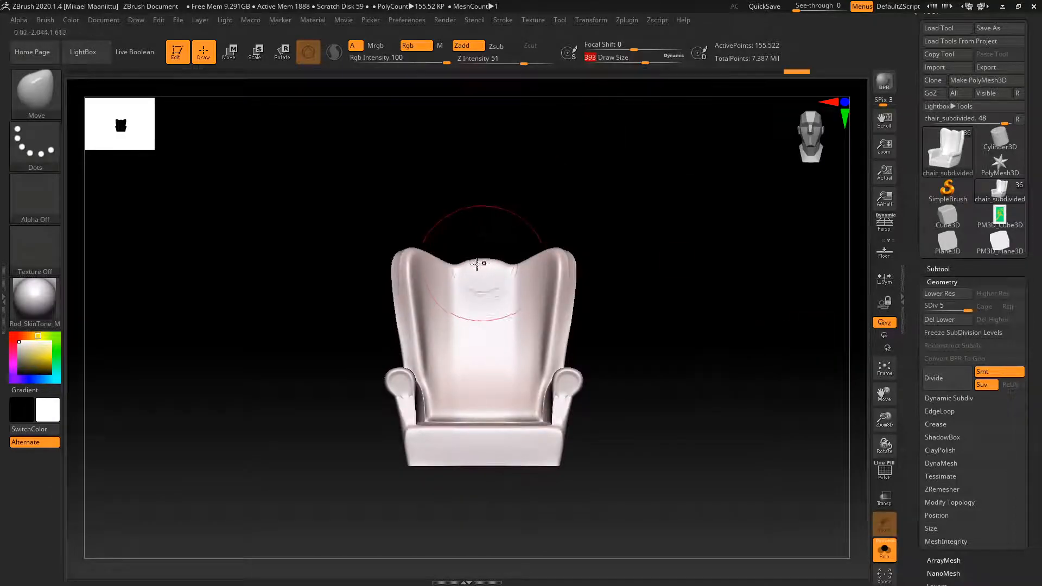
mouse_move(472, 271)
mouse_down()
mouse_move(475, 247)
mouse_move(458, 239)
mouse_move(456, 249)
mouse_move(445, 228)
mouse_up()
drag(449, 310, 454, 286)
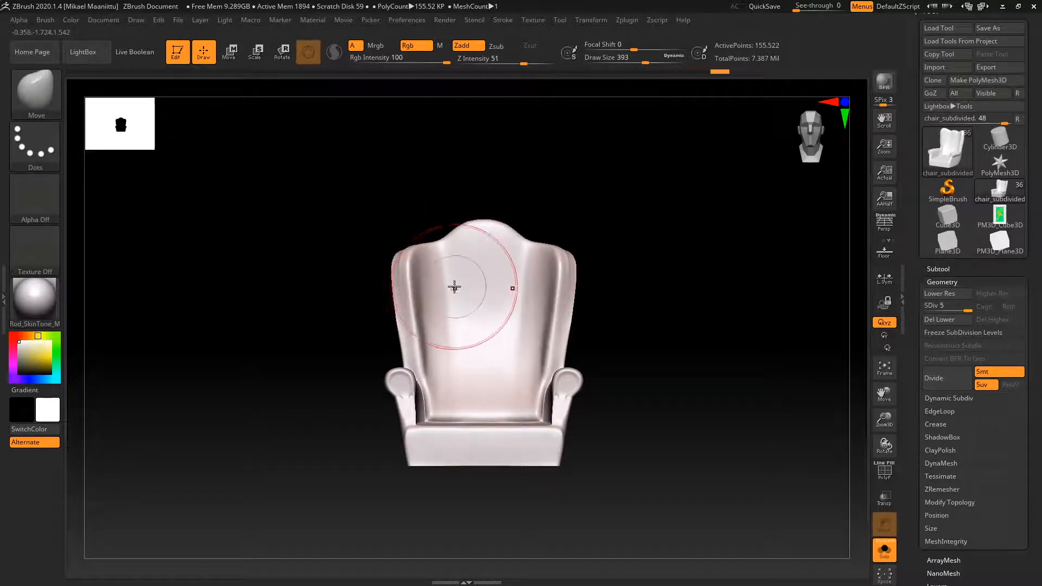
Reshape and smooth the rear of the backrest, using the Move brush at draw size 500.
mouse_move(635, 342)
mouse_down()
mouse_move(710, 407)
mouse_move(724, 406)
mouse_up()
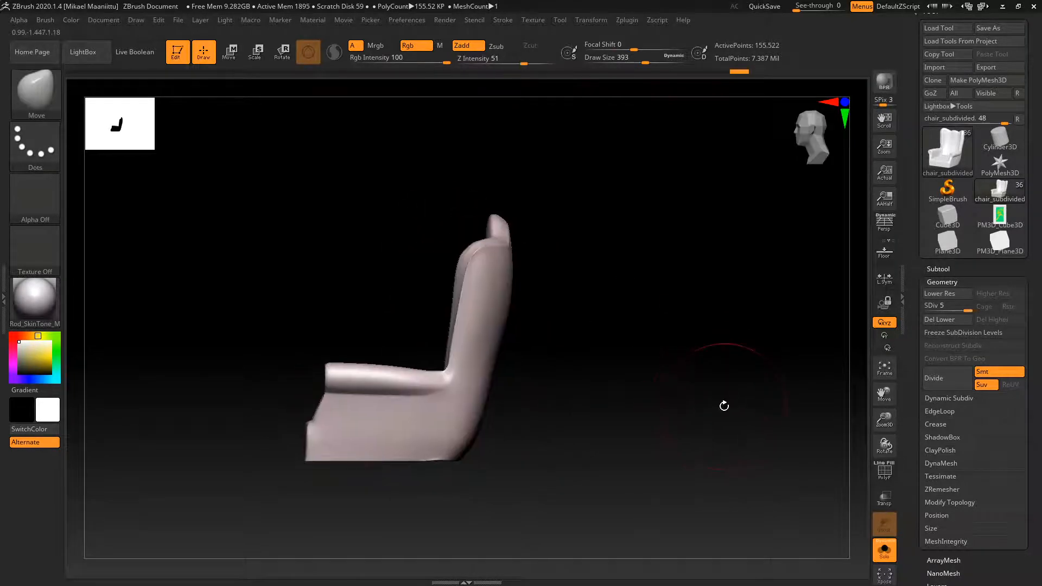
drag(639, 60, 647, 61)
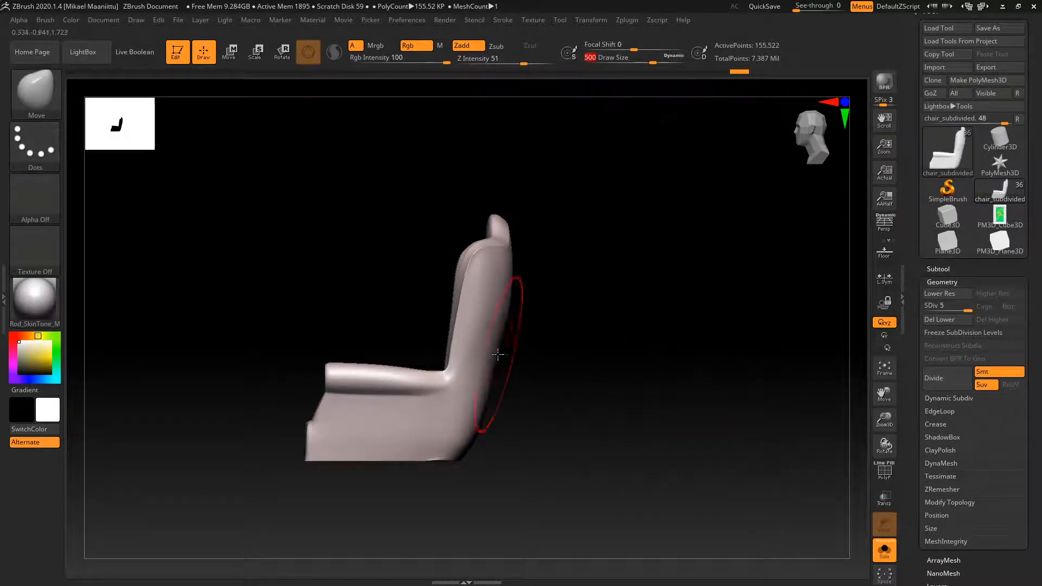
shift+drag(506, 356, 524, 326)
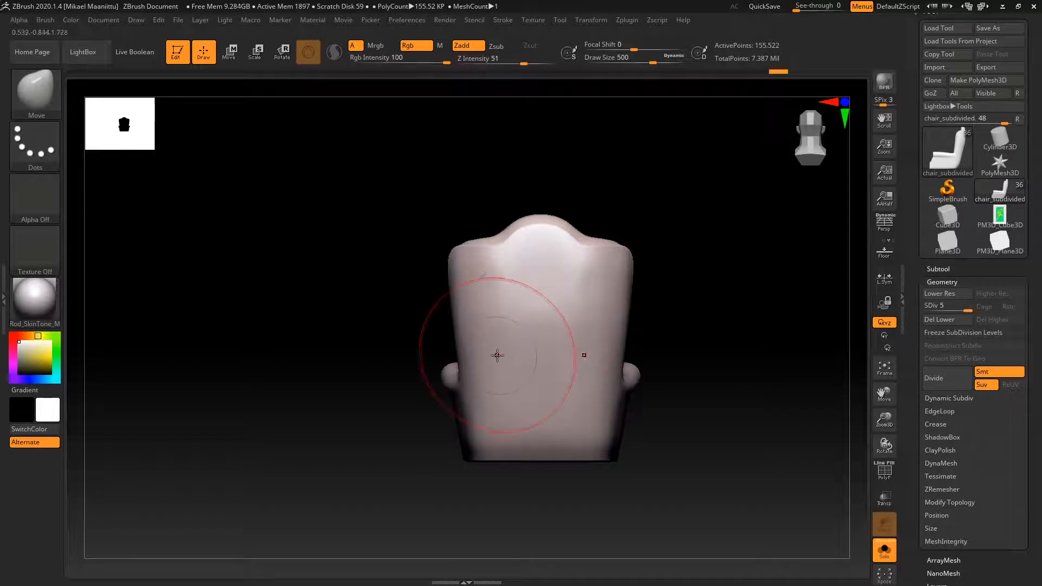
key(shift)
drag(677, 389, 730, 416)
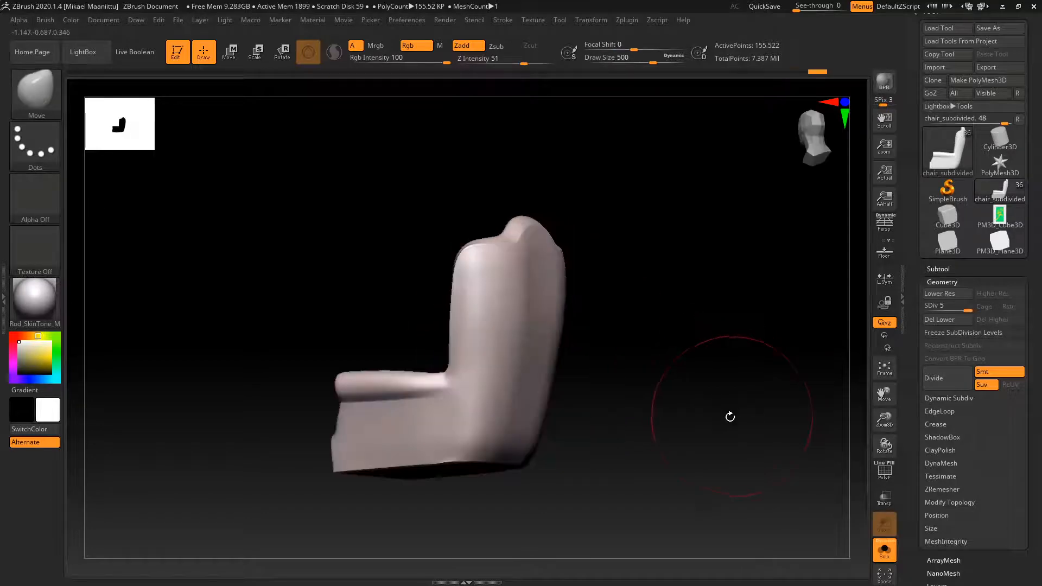
key(shift)
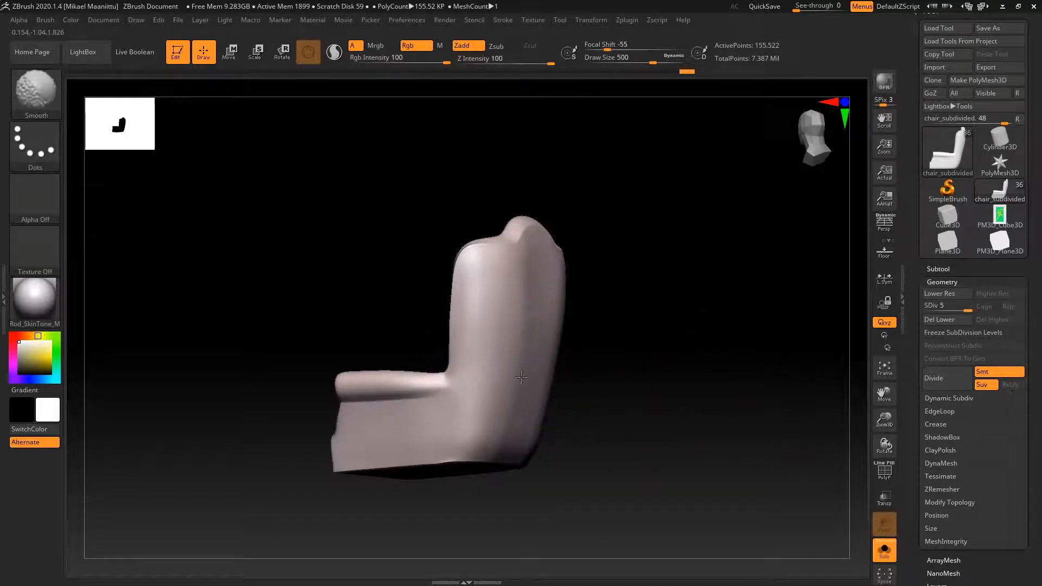
shift+drag(597, 358, 651, 388)
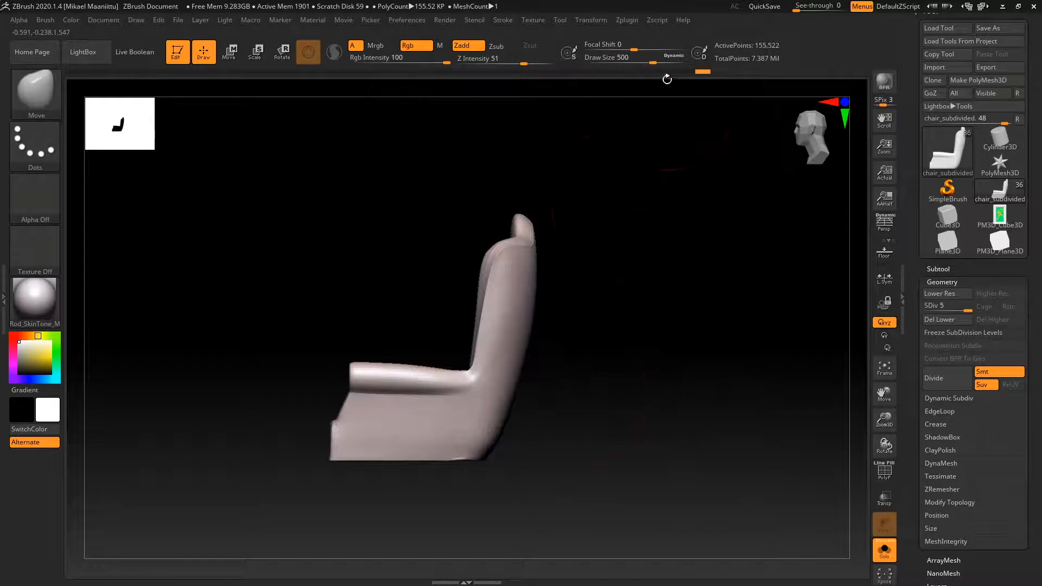
Refine the backrest's crest from behind with the Move brush at draw size 365.
click(656, 58)
shift+drag(698, 350, 653, 361)
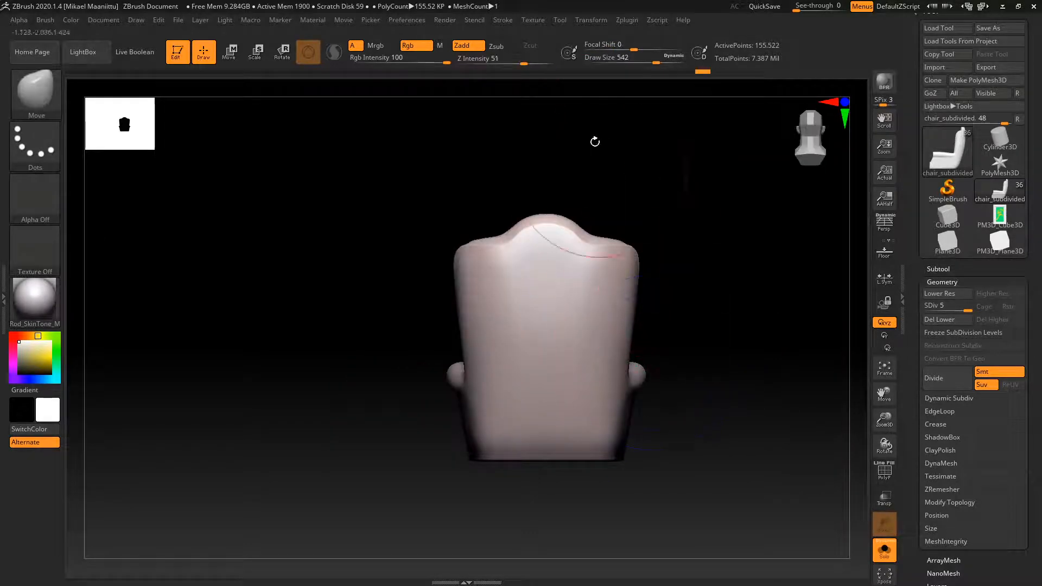
drag(660, 61, 644, 62)
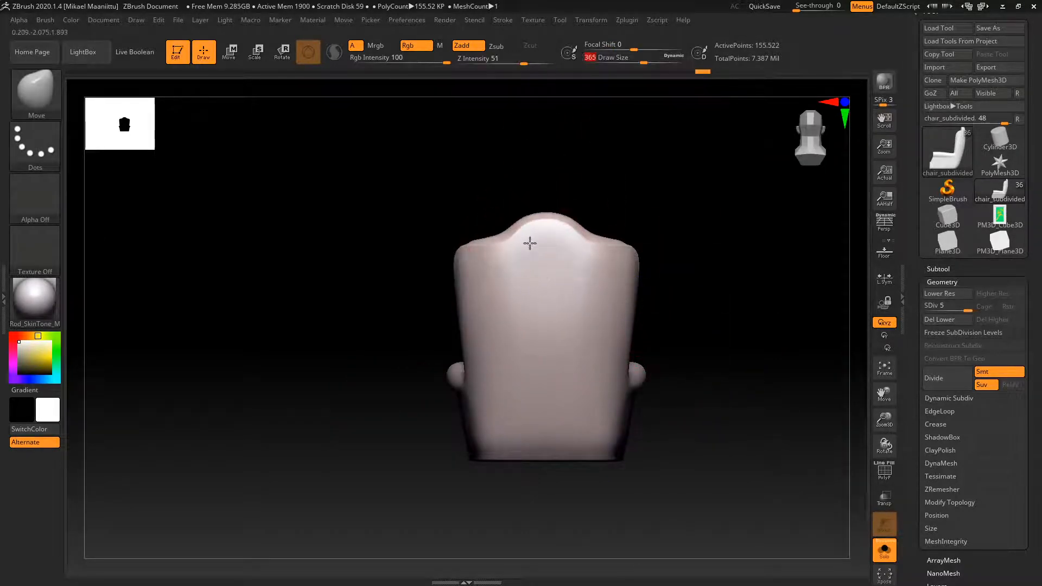
key(shift)
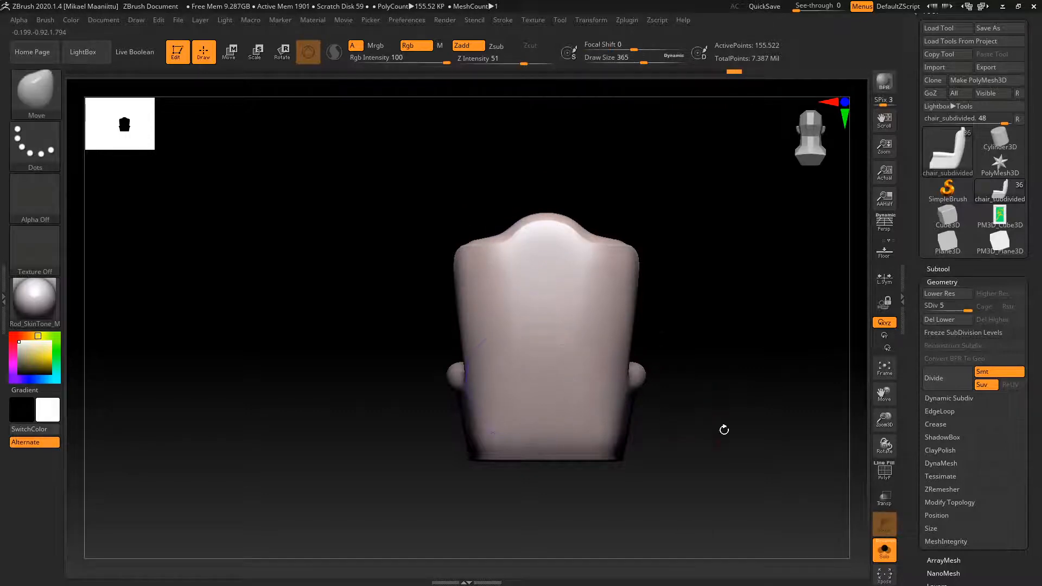
Pull the armrest fronts slightly outward with the Move brush at SDiv 1, and return the chair to SDiv 5.
mouse_move(723, 428)
mouse_down()
mouse_move(760, 442)
mouse_move(733, 453)
mouse_move(744, 485)
mouse_move(730, 433)
mouse_move(707, 425)
mouse_move(709, 410)
mouse_move(728, 493)
mouse_move(715, 365)
mouse_move(705, 421)
mouse_move(716, 422)
mouse_move(693, 377)
mouse_move(705, 405)
mouse_move(702, 394)
mouse_up()
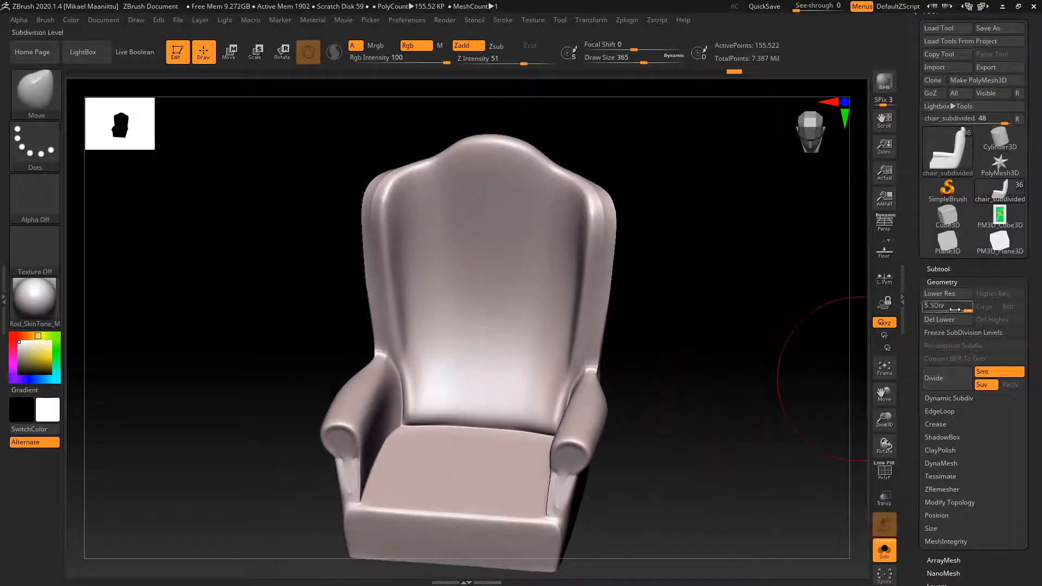
drag(714, 448, 687, 492)
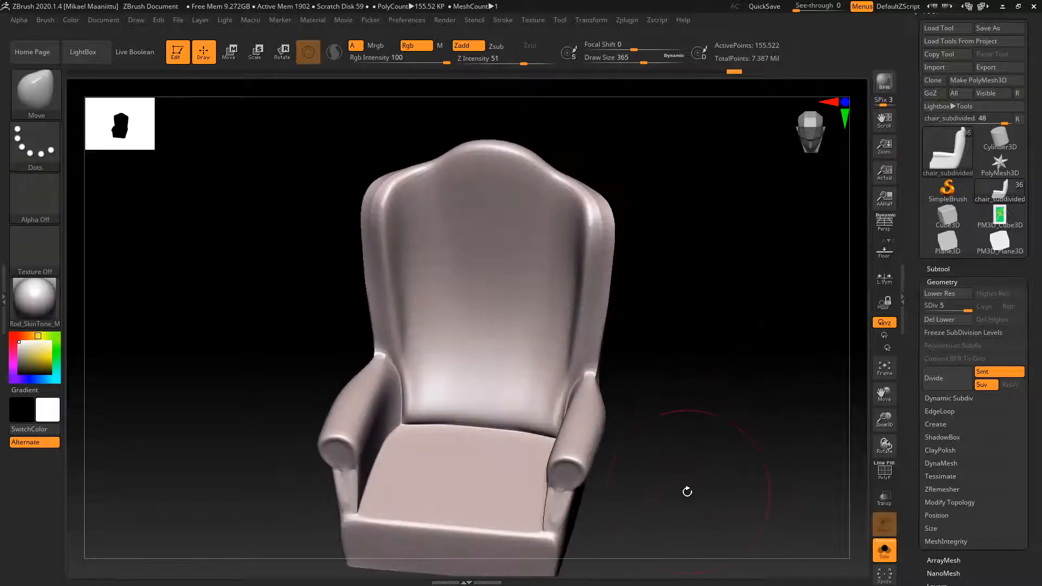
click(926, 305)
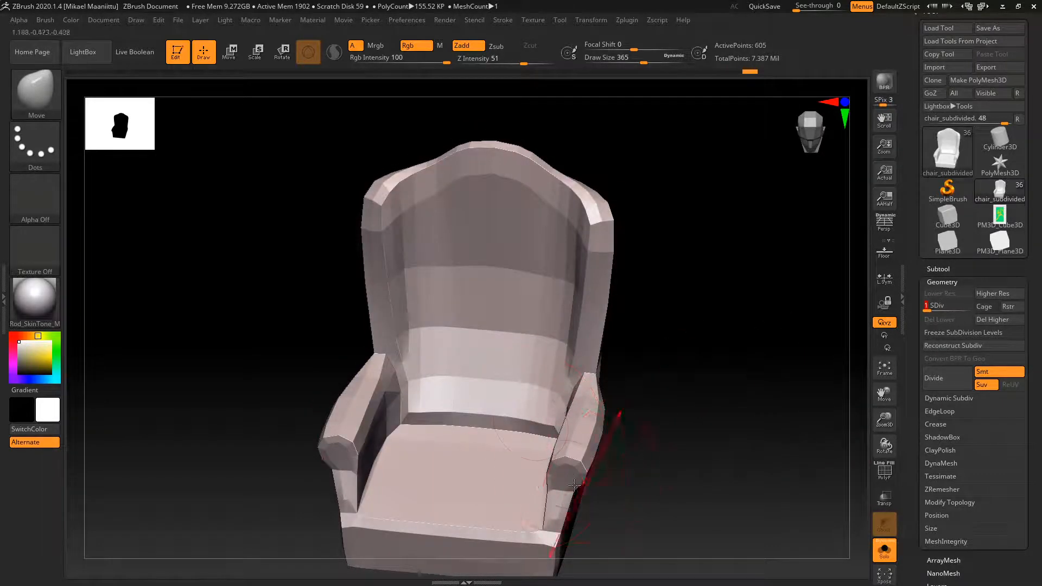
drag(568, 471, 576, 473)
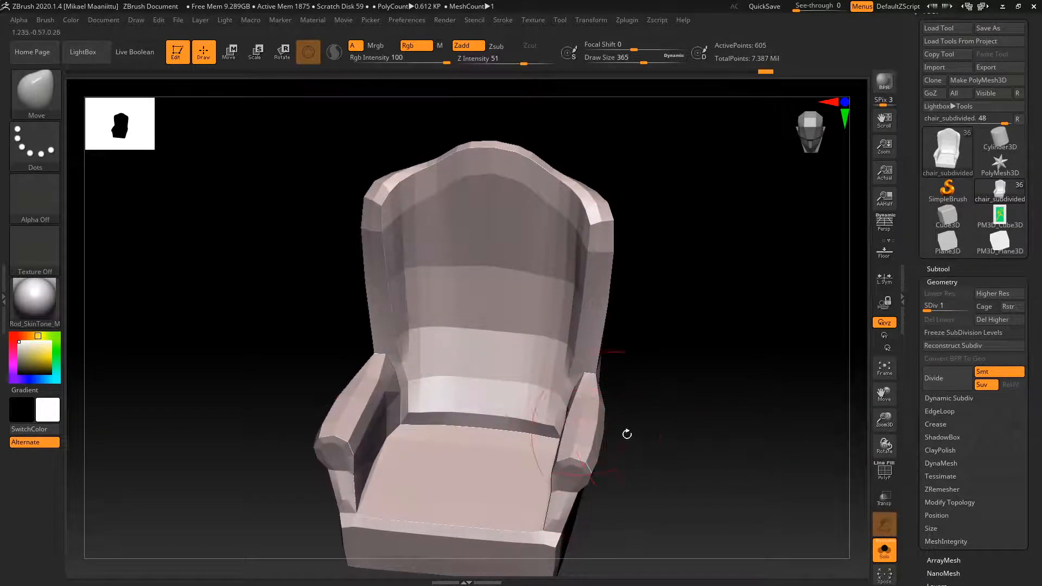
drag(627, 434, 742, 401)
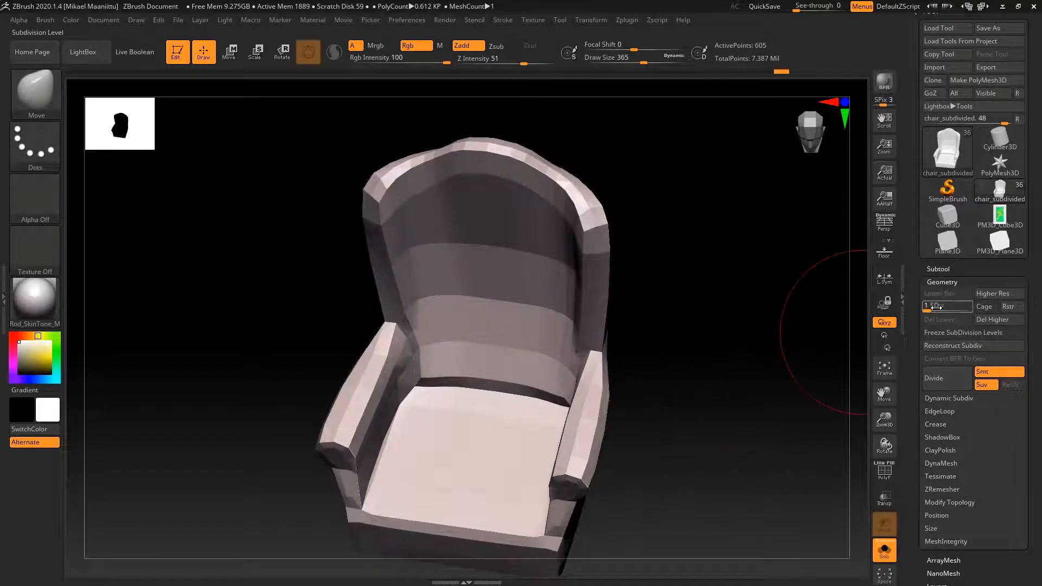
drag(932, 307, 970, 307)
Open the list of subtools and select the chair_reshaped subtool for comparison.
drag(696, 483, 715, 456)
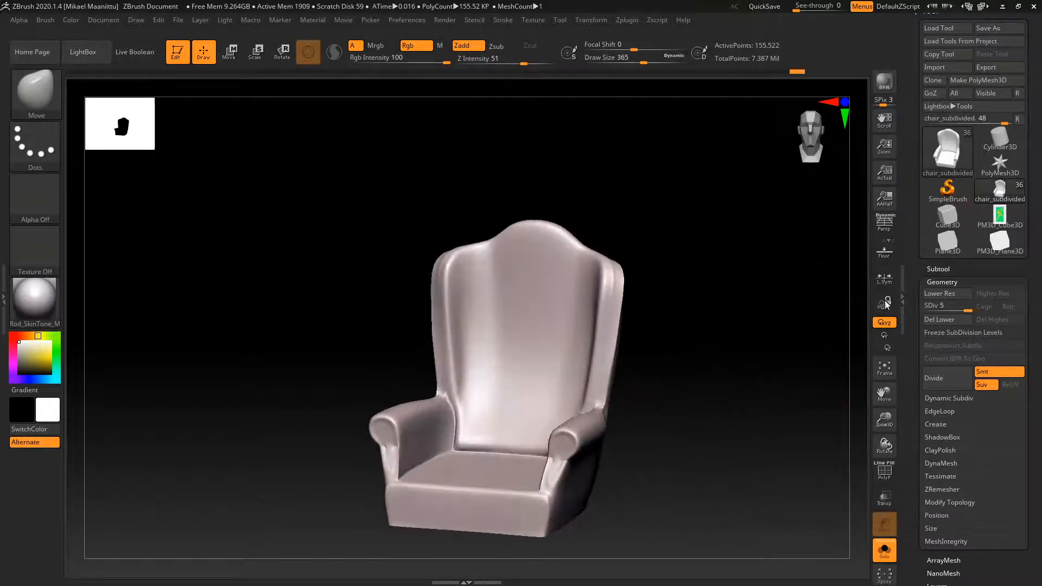
click(941, 271)
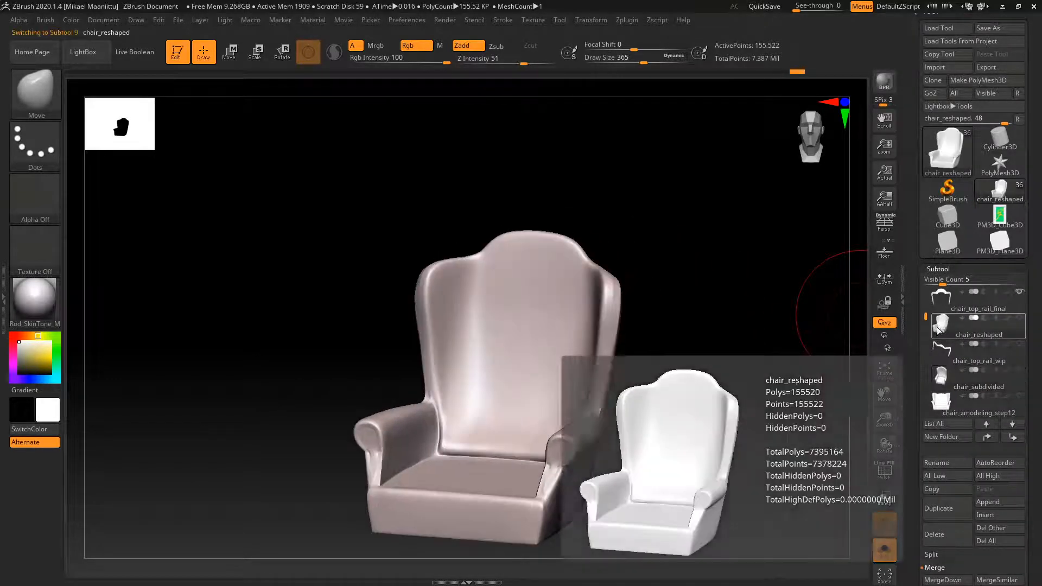
Compare the chair_reshaped and chair_subdivided subtools by switching between them and viewing each from several angles.
click(940, 325)
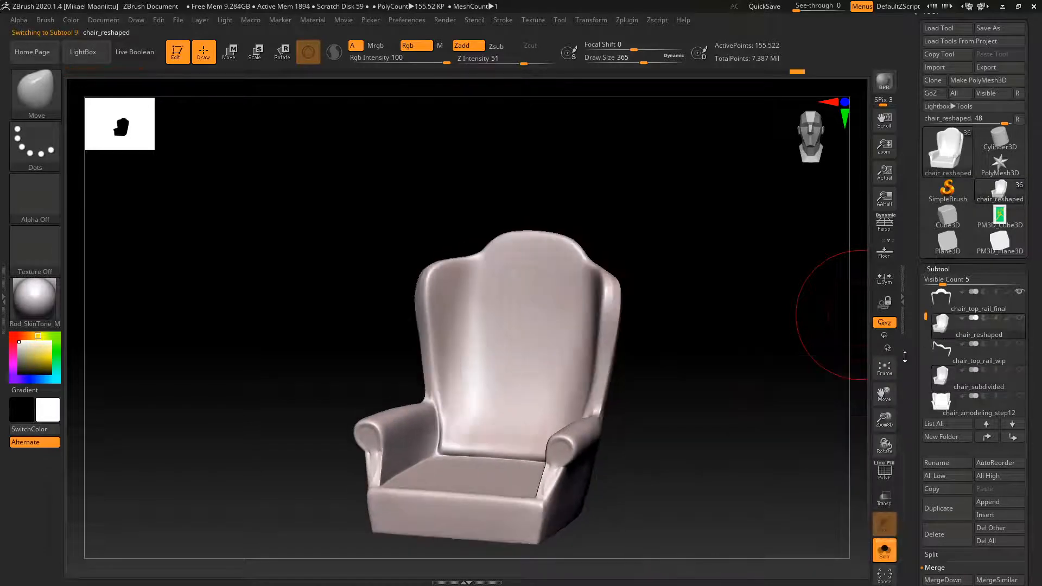
drag(803, 380, 756, 430)
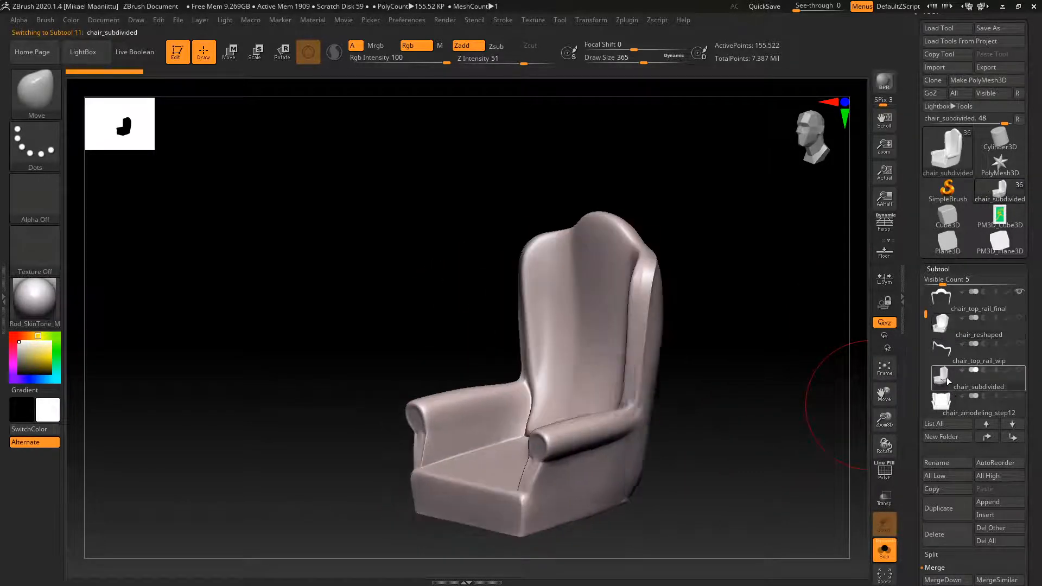
drag(810, 406, 787, 413)
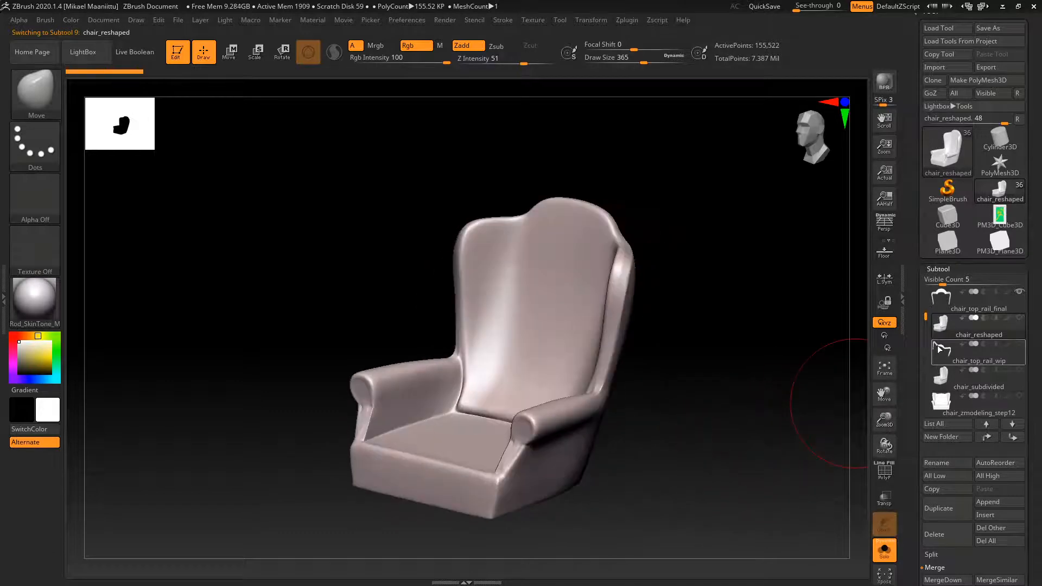
click(942, 383)
drag(738, 460, 747, 437)
drag(814, 421, 785, 443)
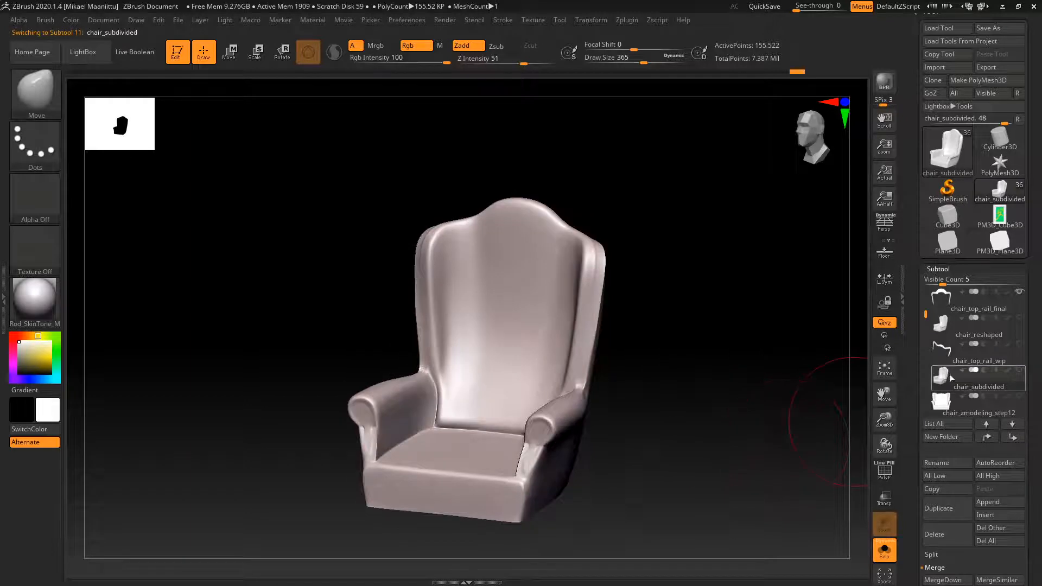
Examine the chair_top_rail_wip subtool, and display the chair_zmodeling_step10 subtool with PolyFrame turned on.
click(943, 354)
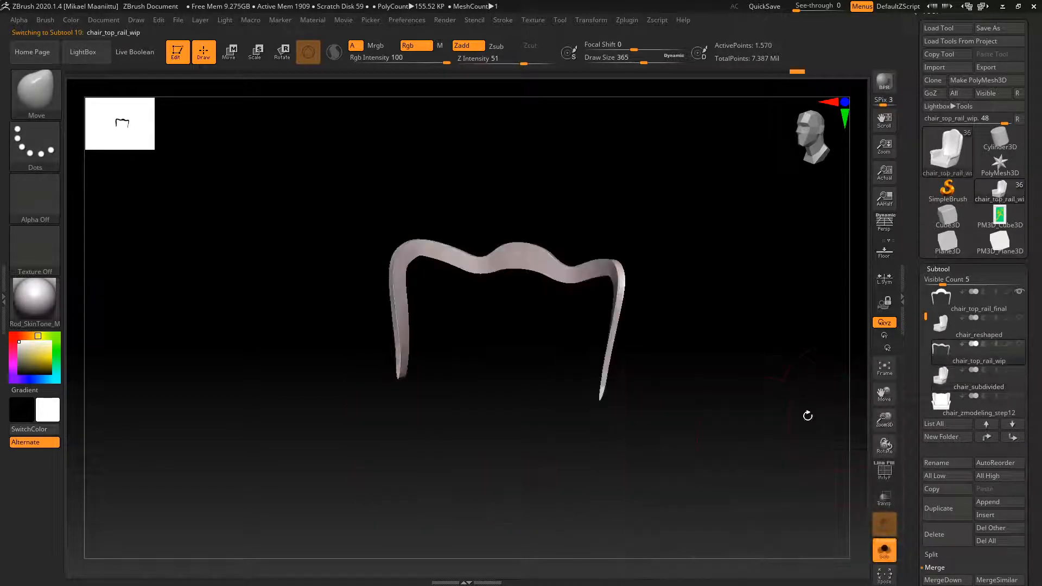
drag(805, 416, 836, 418)
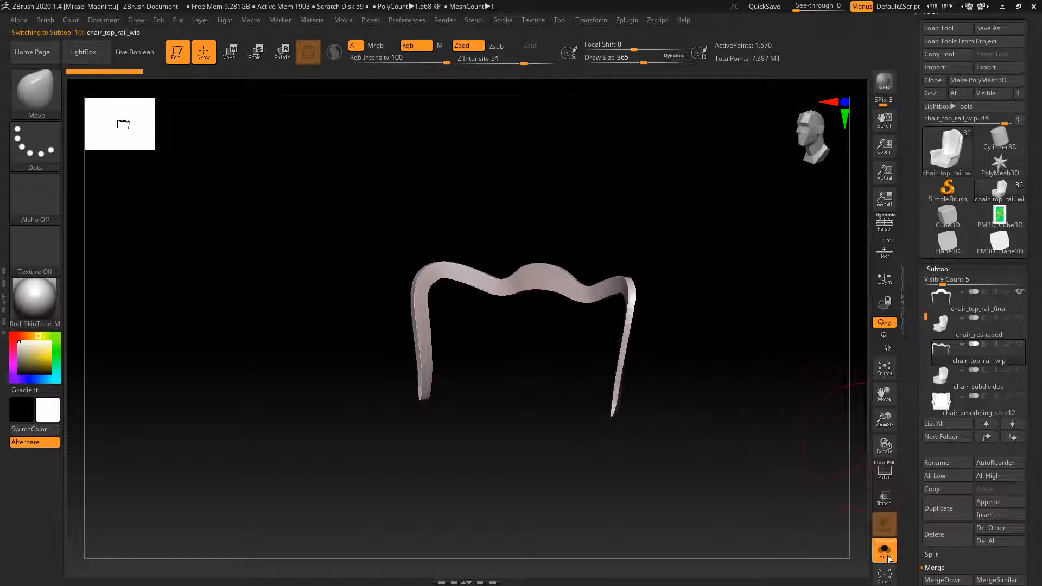
drag(928, 323, 927, 337)
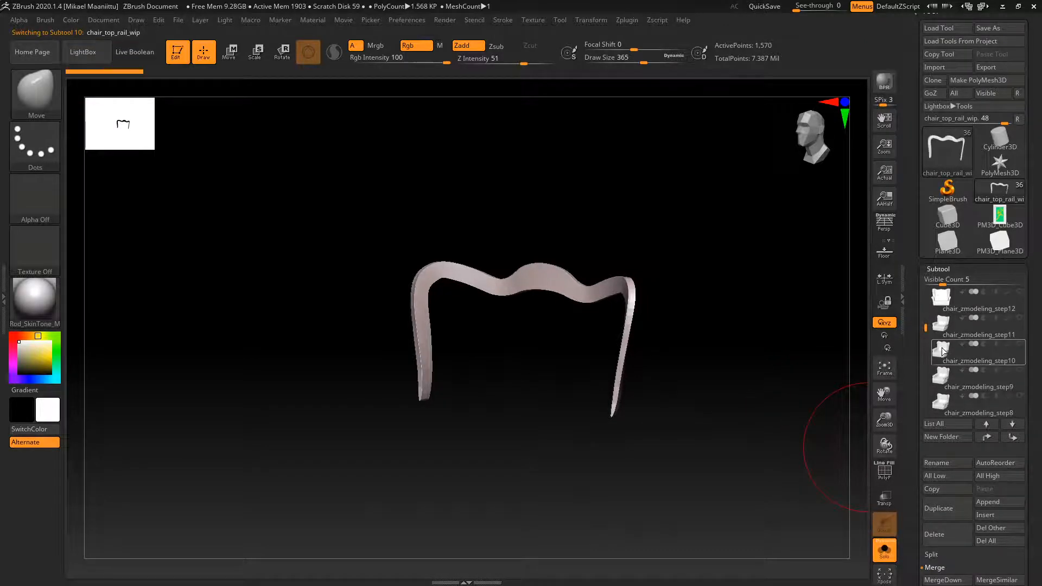
click(943, 354)
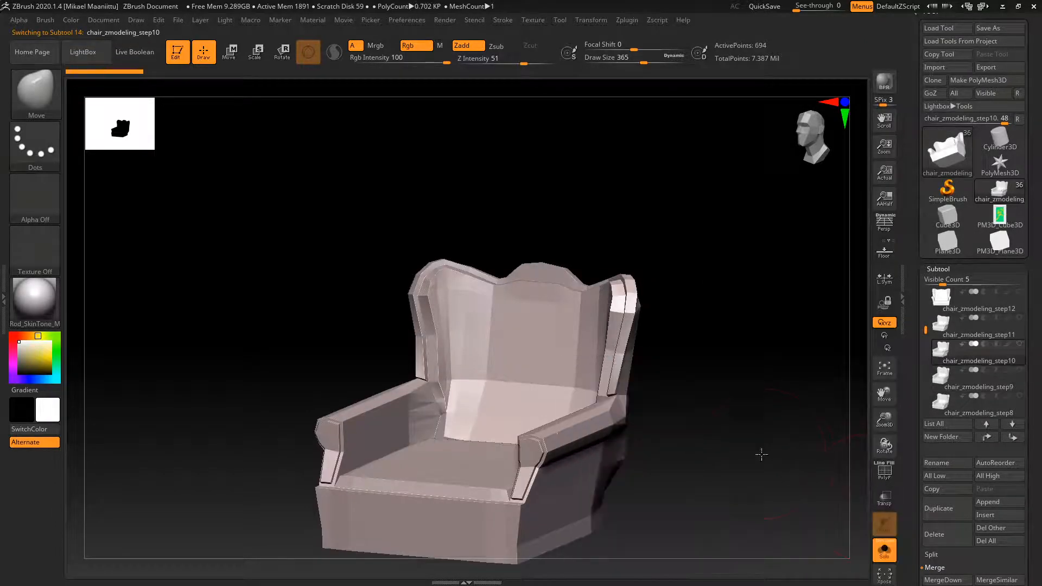
drag(762, 455, 786, 457)
click(885, 473)
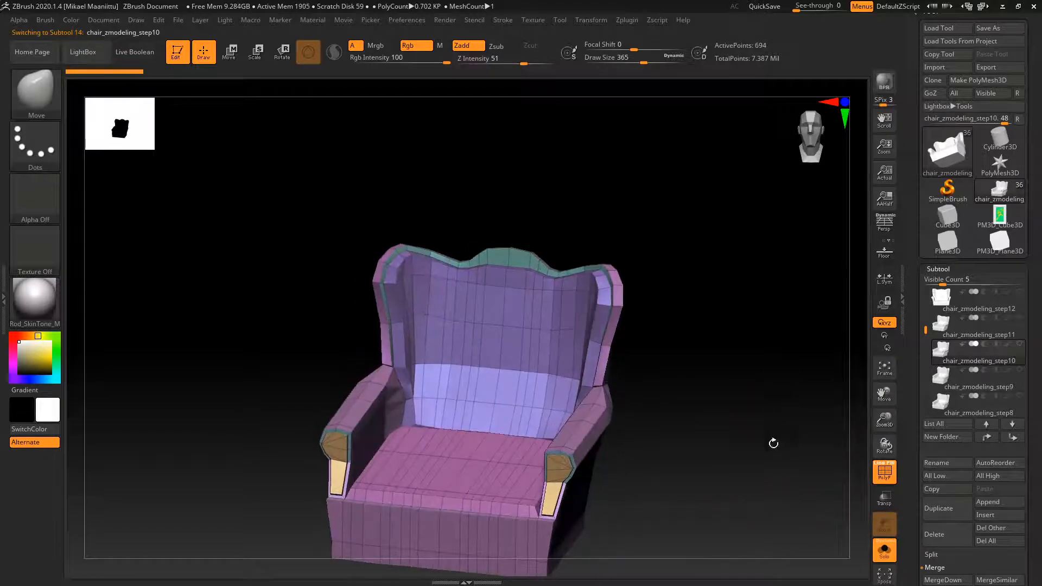
Review the chair_zmodeling_step9 and chair_zmodeling_step8 backrests up close and select the chair_zmodeling_step11 subtool.
key(s)
drag(660, 77, 605, 89)
mouse_move(723, 445)
mouse_down()
mouse_move(742, 414)
mouse_move(733, 354)
mouse_move(756, 344)
mouse_move(751, 389)
mouse_move(803, 374)
mouse_up()
click(951, 382)
click(947, 407)
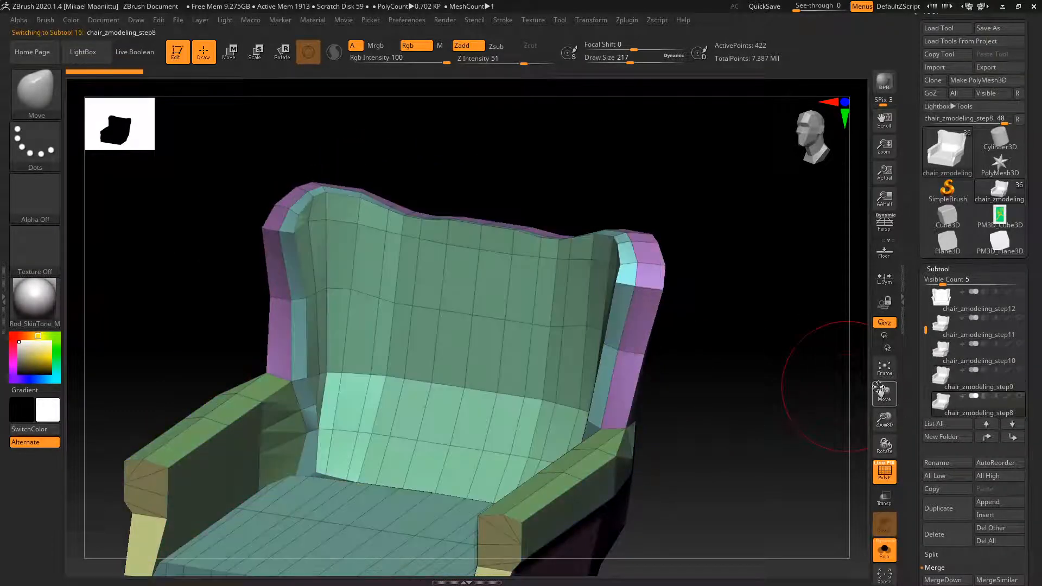
drag(767, 427, 674, 360)
click(939, 333)
Switch to the ZModeler brush at draw size 94 and try QMesh with Polygroup Island on the backrest's edge strip.
drag(630, 63, 615, 65)
click(51, 89)
click(506, 112)
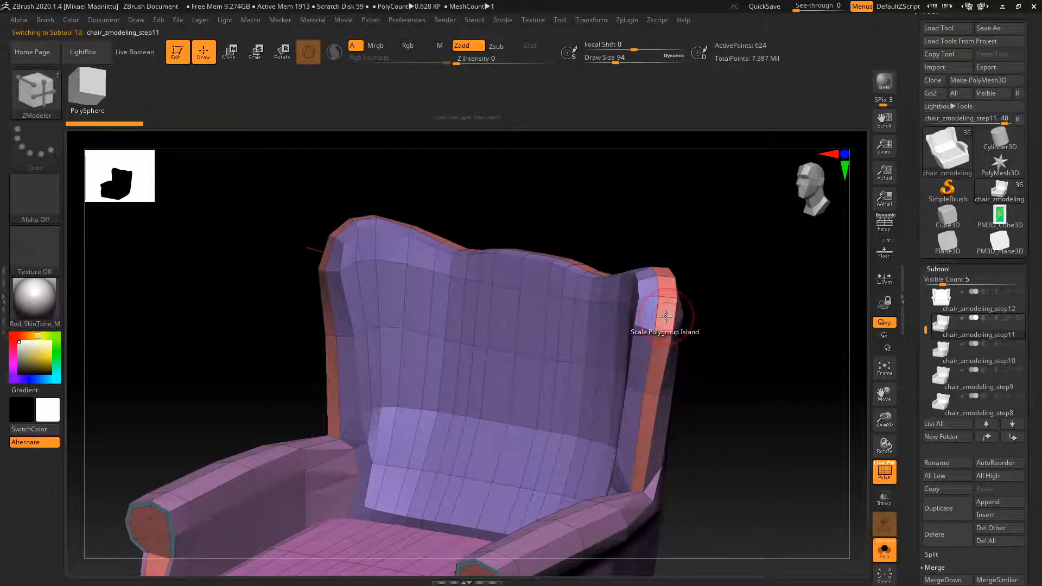
key(space)
click(730, 142)
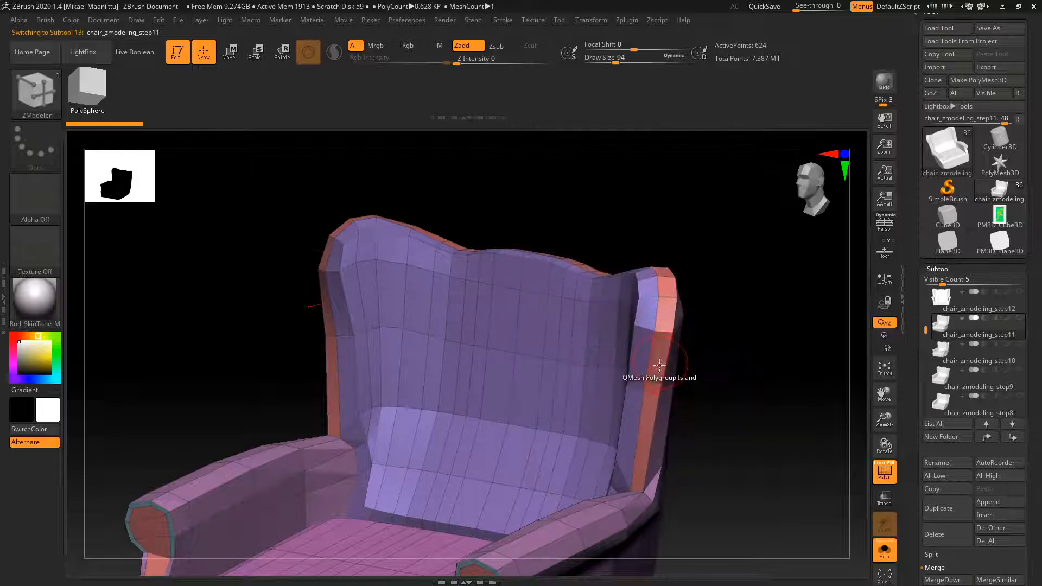
click(671, 360)
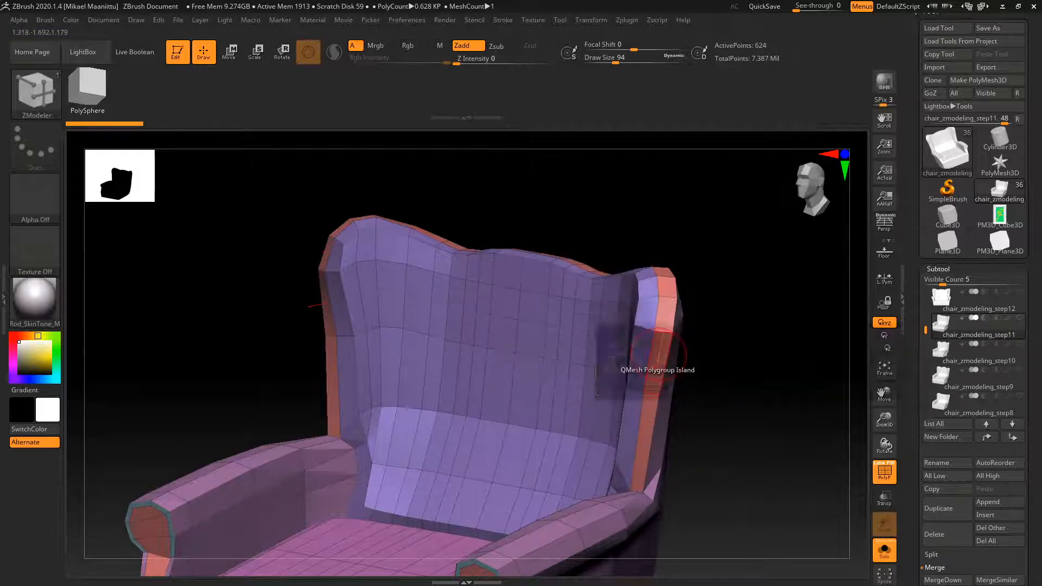
Set chair_zmodeling_step11 to its lowest subdivision level and delete the higher levels.
scroll(943, 443, down, 5)
click(943, 445)
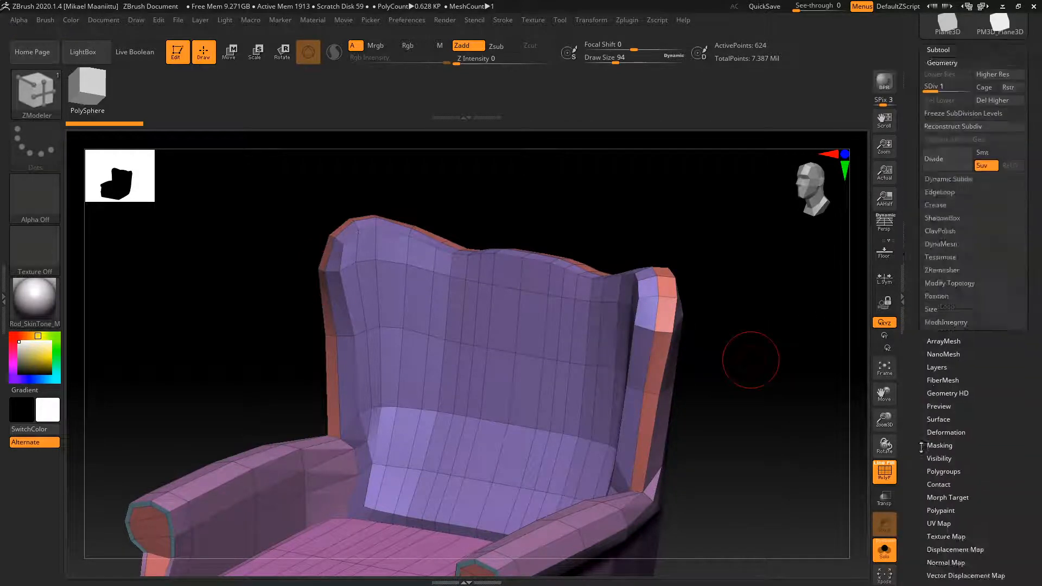
click(1020, 330)
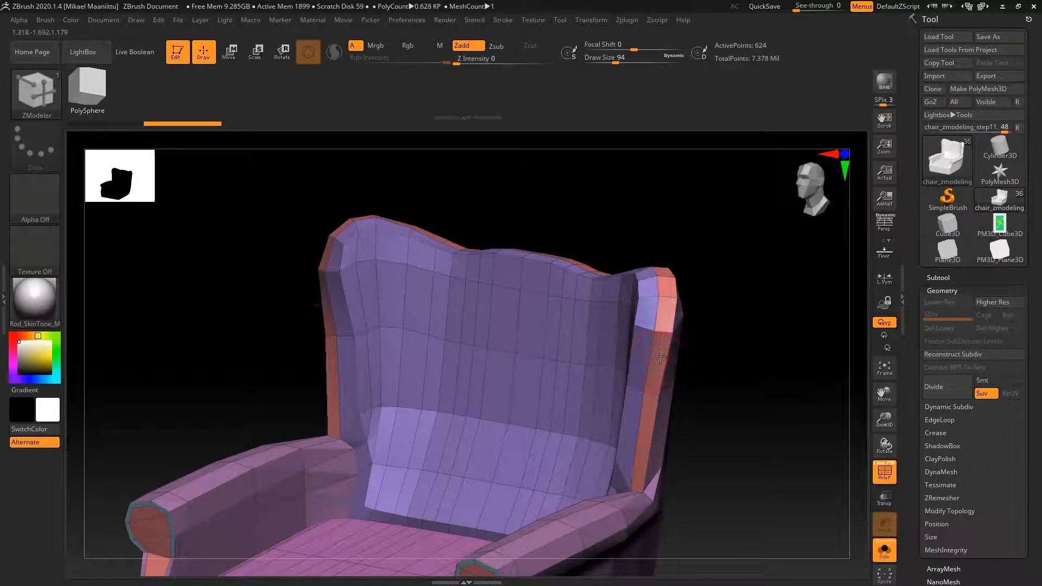
Try QMesh on the backrest's edge polygroup island, undo it, and extrude the island outward with ZModeler's Extrude instead.
drag(674, 364, 591, 379)
key(ctrl+z)
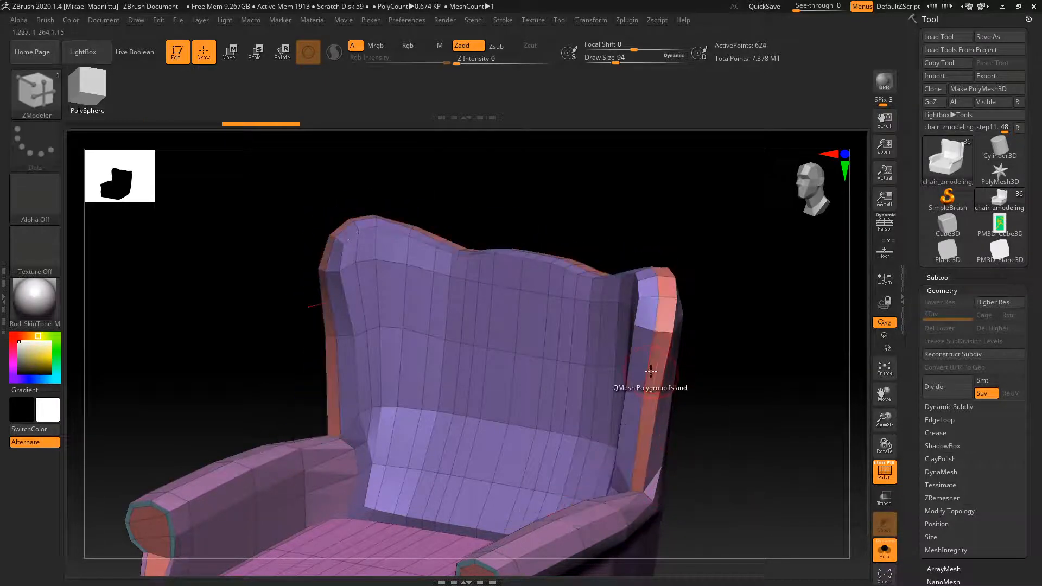
key(space)
click(520, 231)
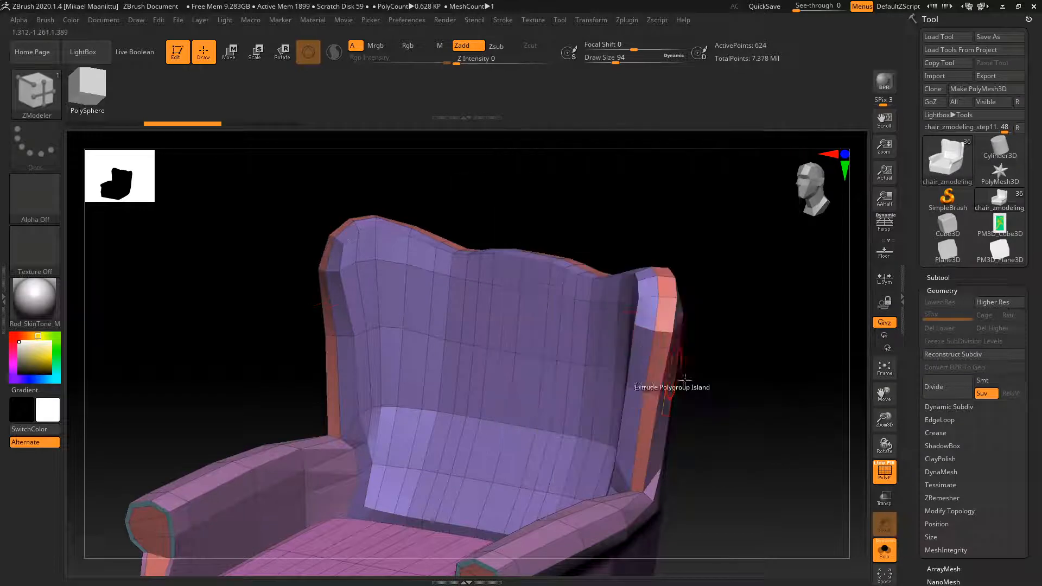
drag(672, 381, 504, 376)
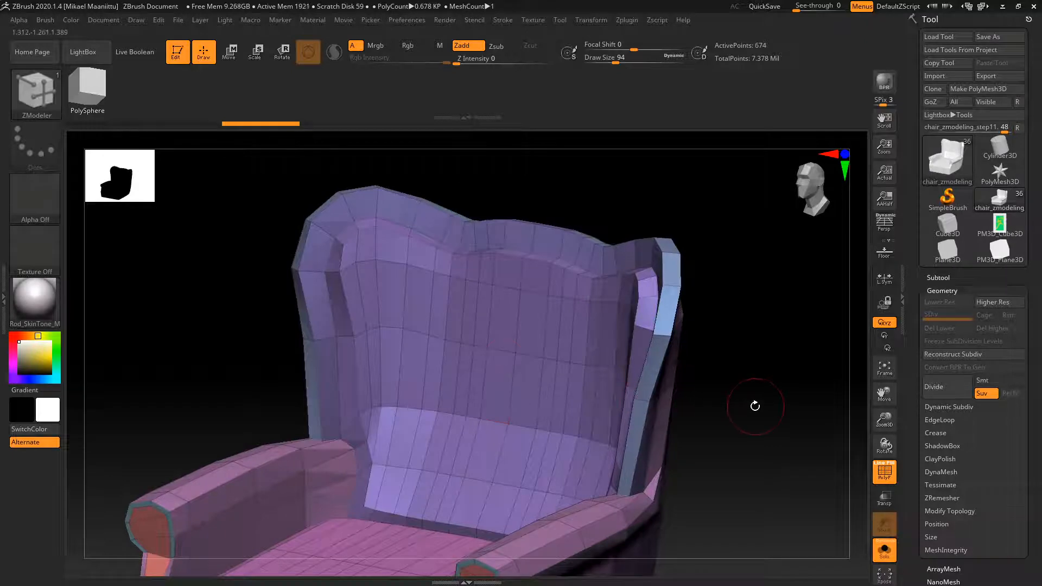
Isolate the extruded edge strip's polygroup and delete the hidden rest of the chair.
ctrl+right_drag(749, 408, 737, 406)
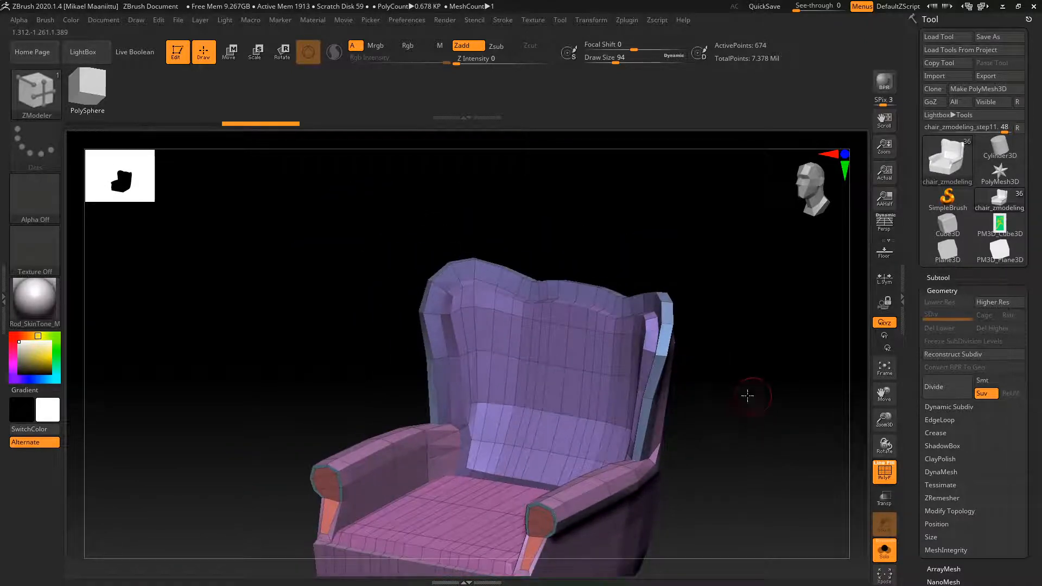
mouse_move(747, 396)
mouse_down()
mouse_move(772, 400)
mouse_move(608, 404)
mouse_up()
ctrl+shift+click(610, 396)
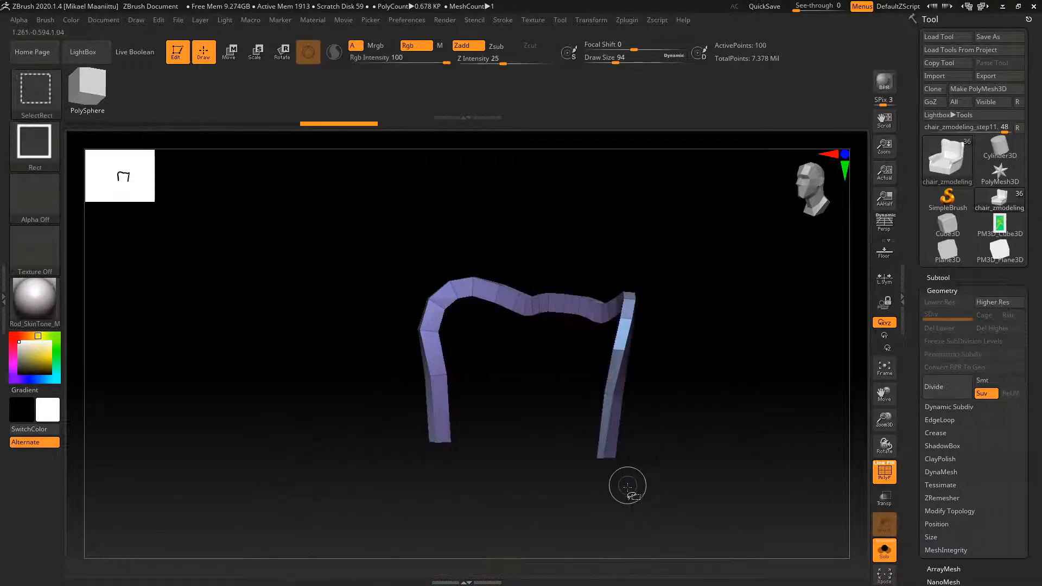
mouse_move(705, 440)
mouse_down()
mouse_move(763, 440)
mouse_move(709, 456)
mouse_move(771, 418)
mouse_up()
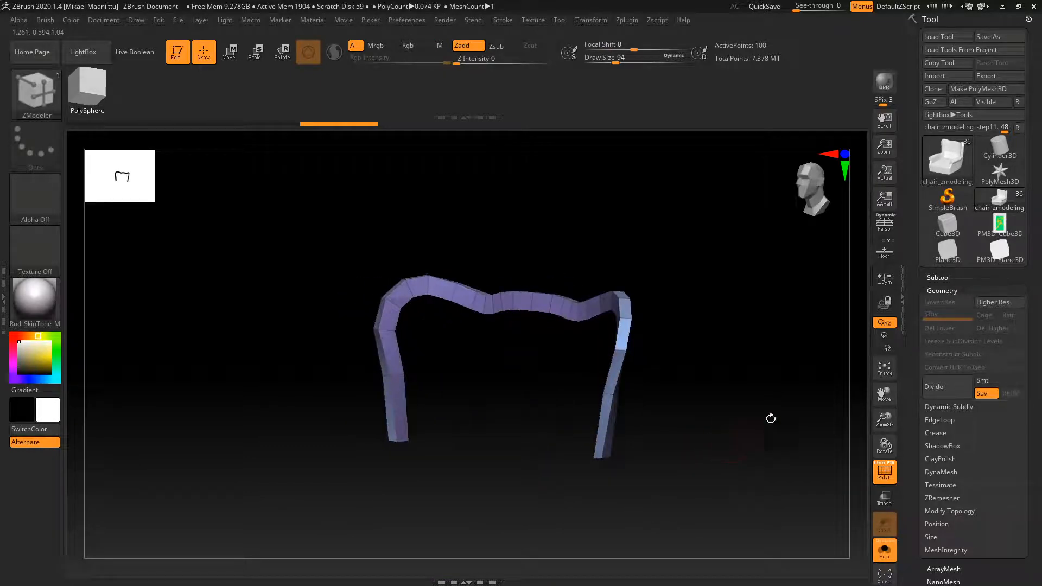
click(939, 511)
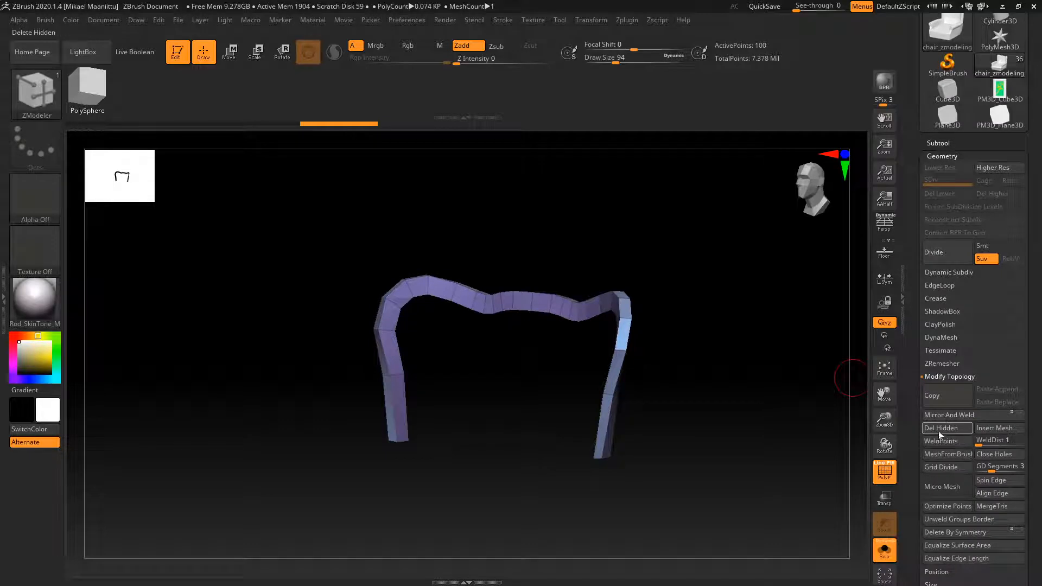
click(940, 430)
Mark the end face of the rail strip and assign it a polygroup with ZModeler's PolyGroup action on A Poly.
shift+drag(770, 448, 593, 412)
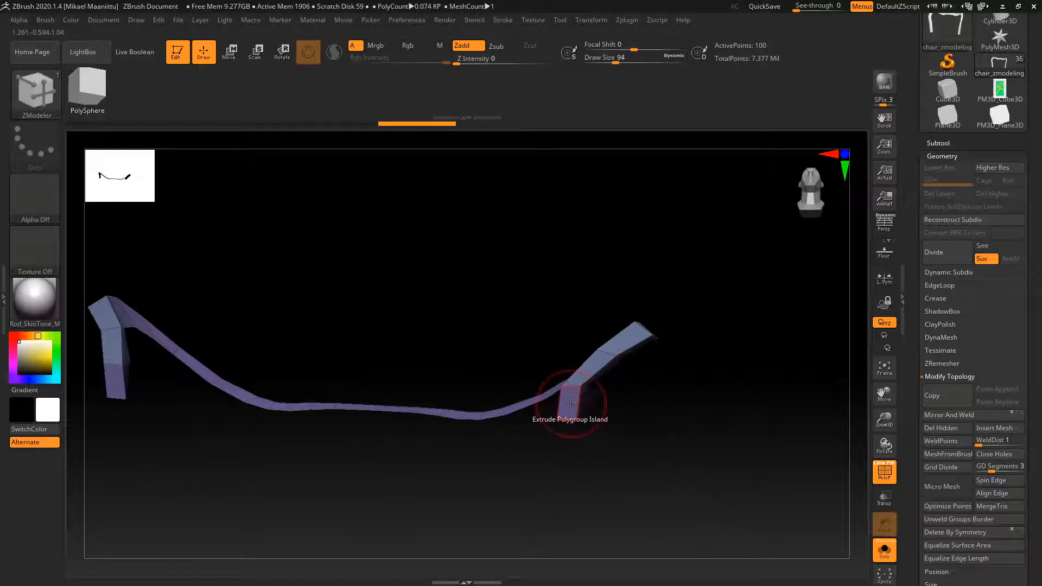
alt+click(570, 405)
key(space)
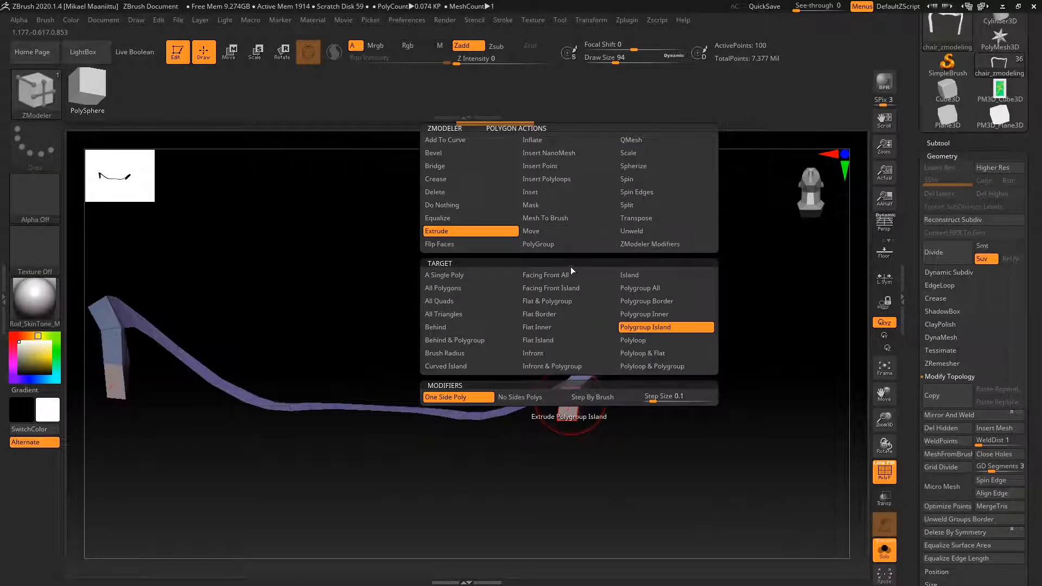
click(578, 247)
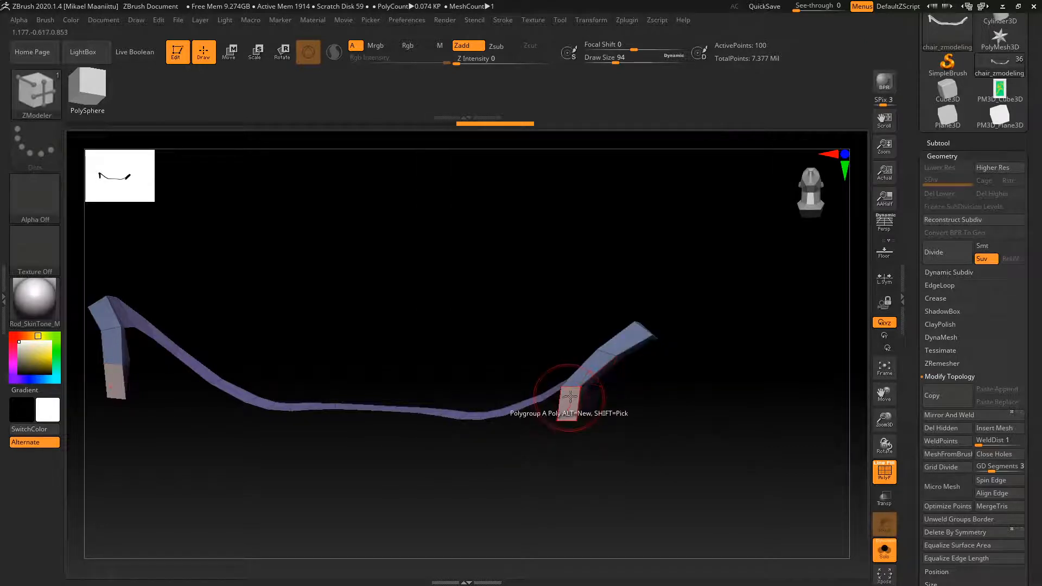
drag(646, 388, 686, 440)
Pull the rail's lower side sections slightly outward with the Move brush at draw size 167.
click(45, 88)
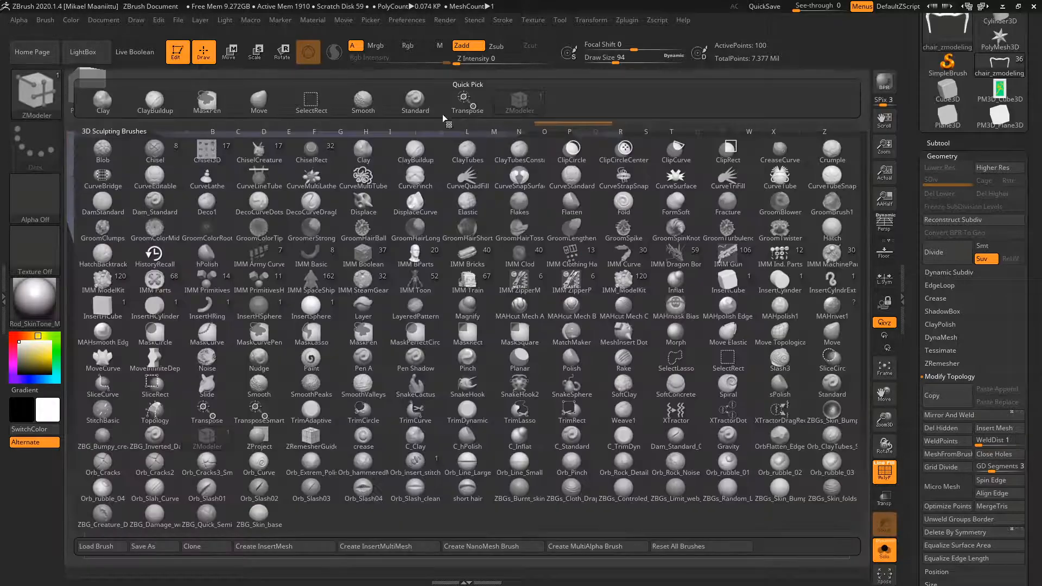
click(260, 102)
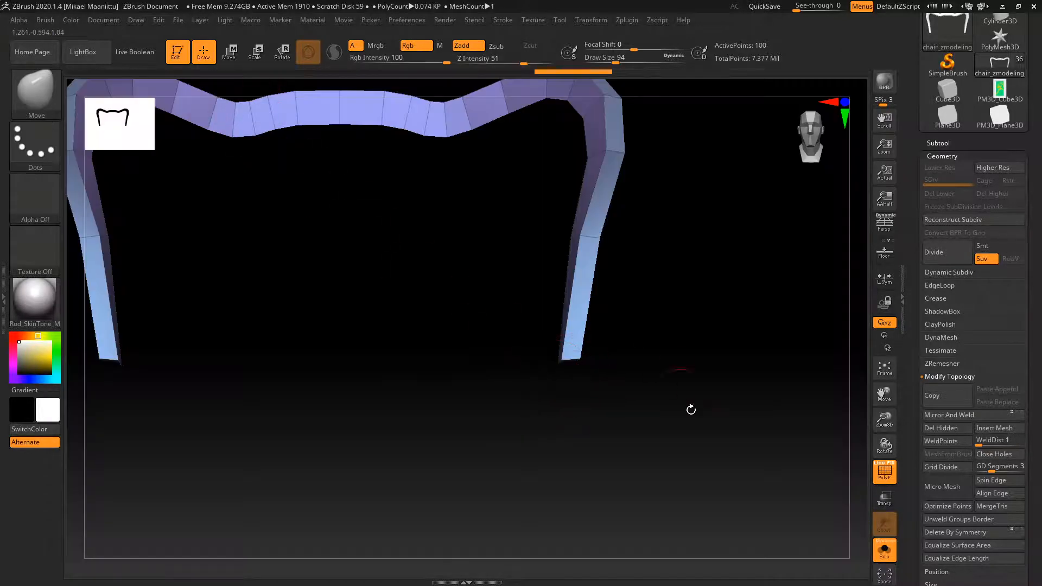
mouse_move(691, 410)
mouse_down()
mouse_move(700, 426)
mouse_move(694, 416)
mouse_up()
drag(618, 64, 625, 64)
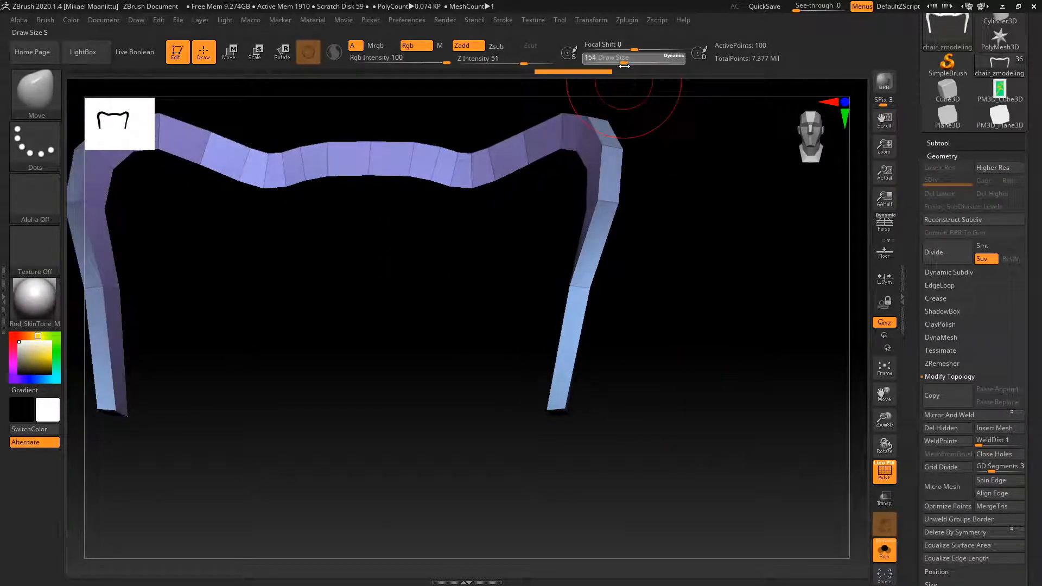
drag(574, 291, 587, 289)
drag(561, 411, 567, 411)
Divide the rail to SDiv 3 with Smt off and smooth its outline with Polish By Groups.
mouse_move(706, 405)
alt+mouse_down()
mouse_move(694, 421)
mouse_move(698, 371)
mouse_move(698, 402)
mouse_move(833, 333)
alt+mouse_up()
click(951, 259)
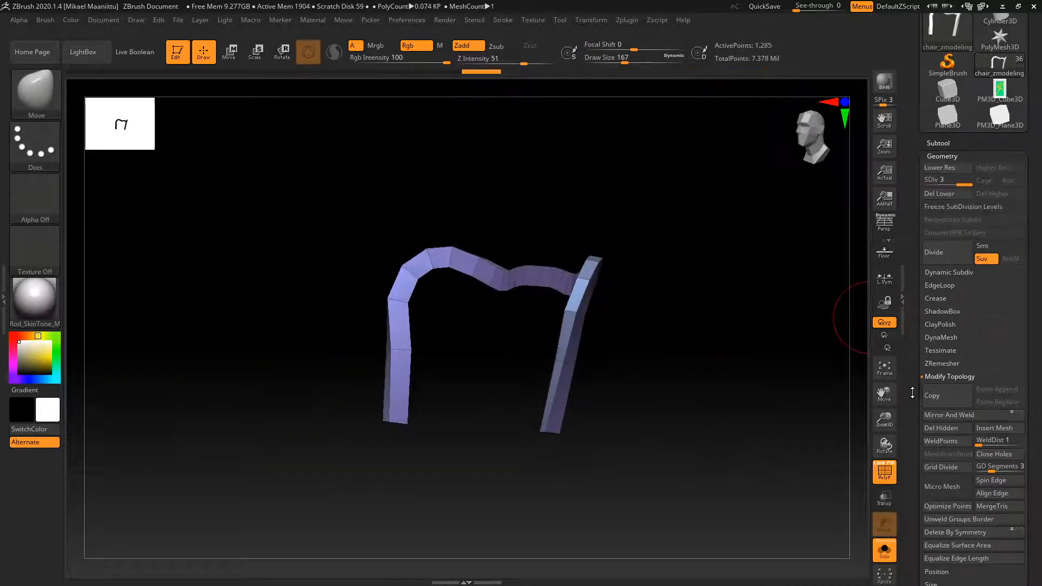
drag(912, 391, 917, 254)
click(945, 290)
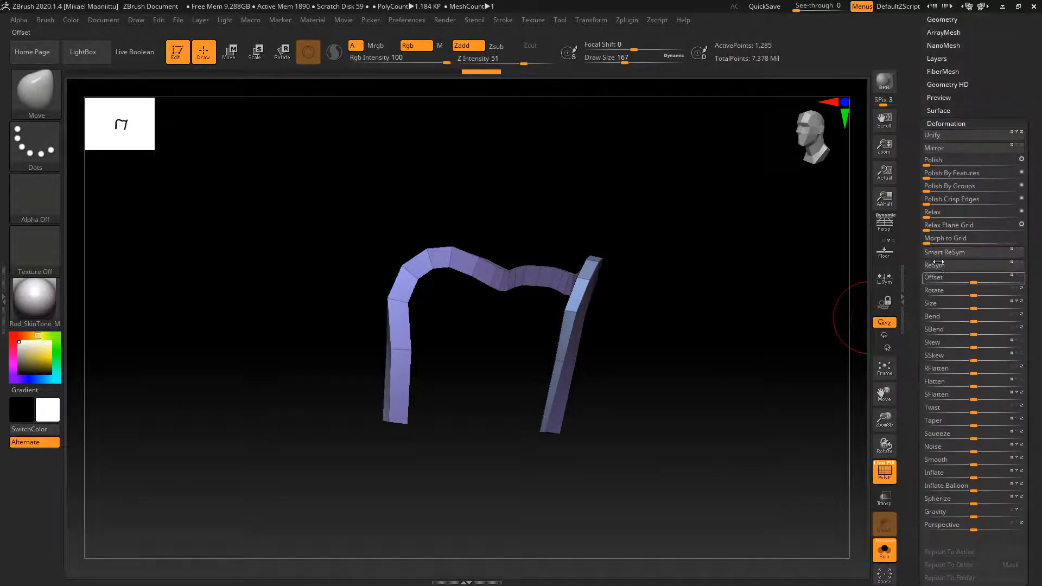
drag(927, 187, 987, 189)
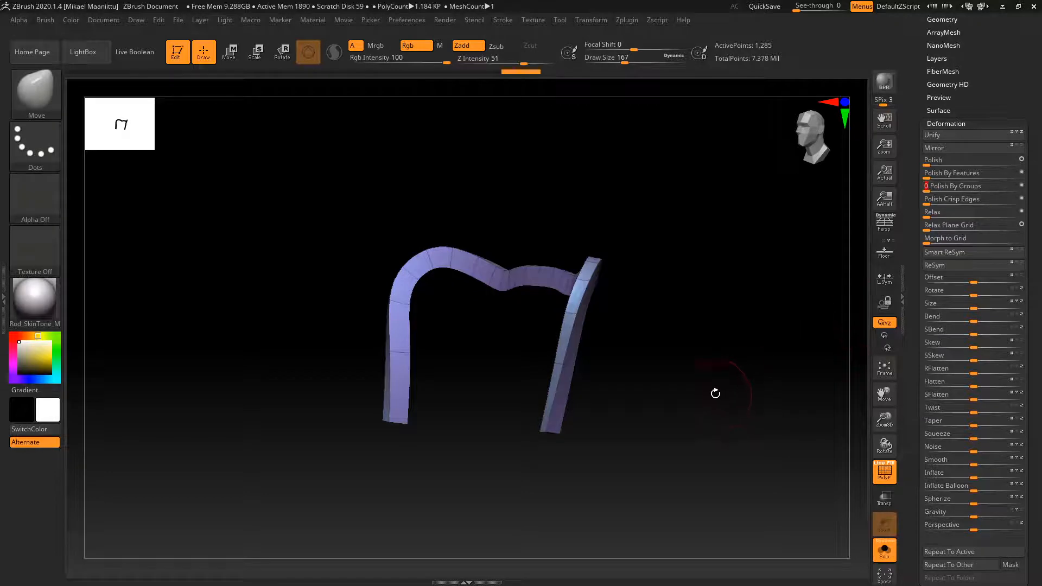
drag(716, 393, 719, 415)
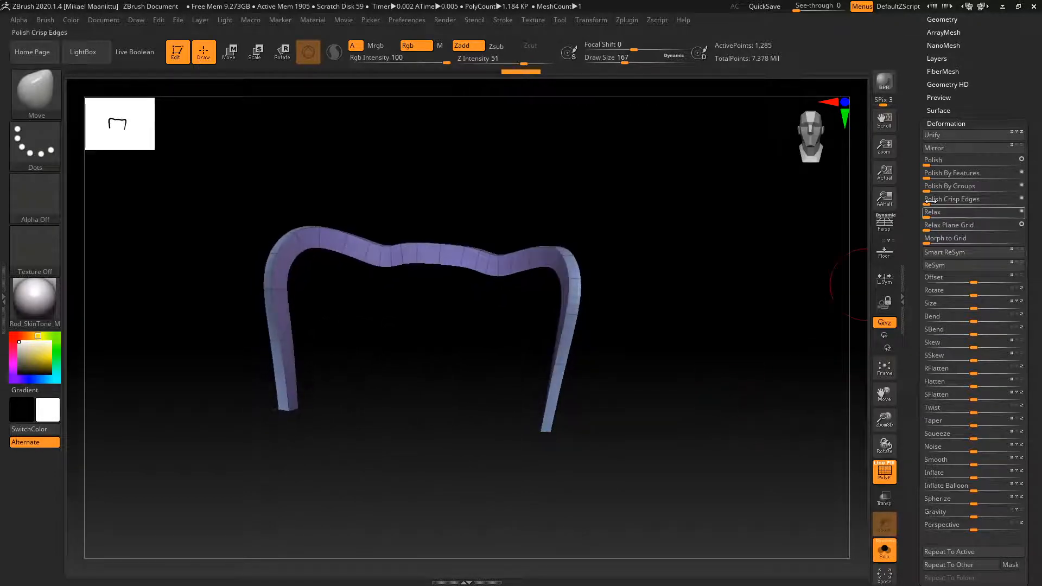
Turn Smt on, divide the rail up to SDiv 5, and turn off PolyFrame.
drag(909, 197, 906, 333)
click(935, 292)
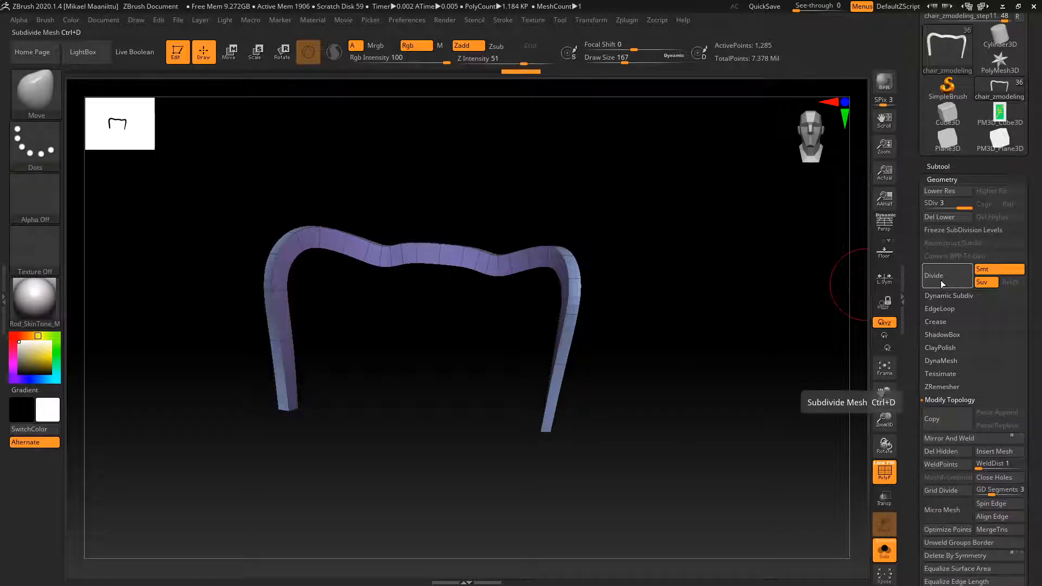
click(940, 280)
click(939, 282)
shift+drag(778, 399, 780, 512)
key(shift+f)
Examine the smoothed rail from the front and from an angle, and open the list of subtools.
alt+drag(767, 297, 740, 519)
mouse_move(742, 308)
alt+mouse_down()
mouse_move(728, 419)
mouse_move(754, 407)
mouse_move(726, 402)
mouse_move(723, 321)
mouse_move(718, 383)
mouse_move(738, 291)
alt+mouse_up()
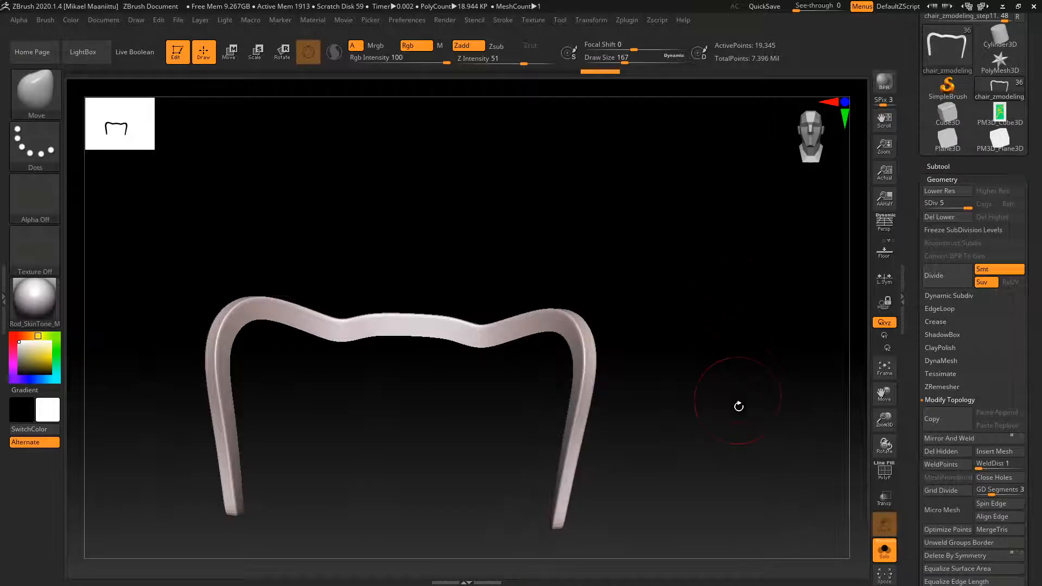
drag(739, 407, 748, 373)
click(942, 166)
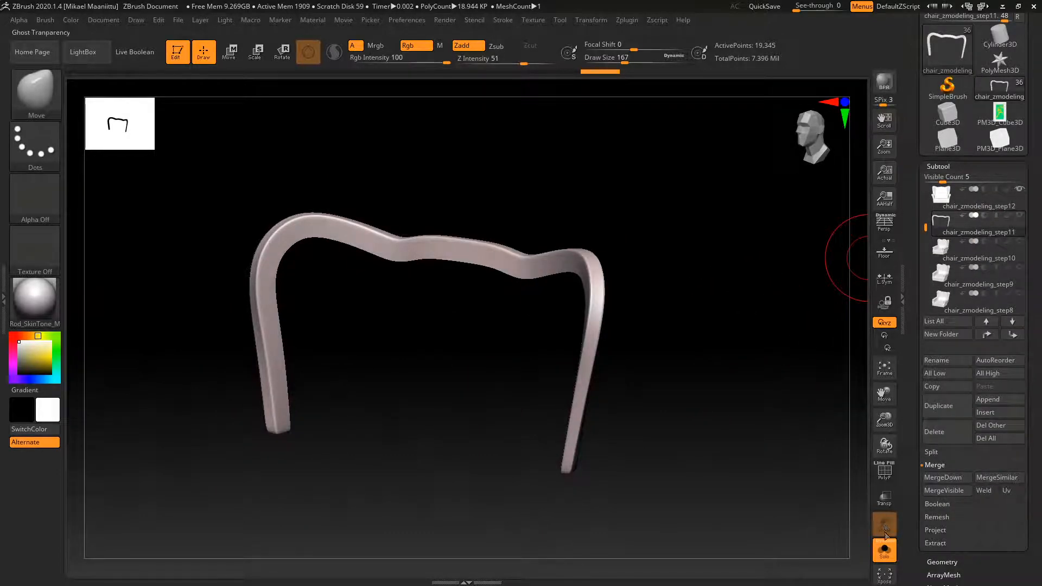
Show the new rail together with the rest of the chair and hide the arched top rail.
click(885, 549)
drag(821, 423, 832, 419)
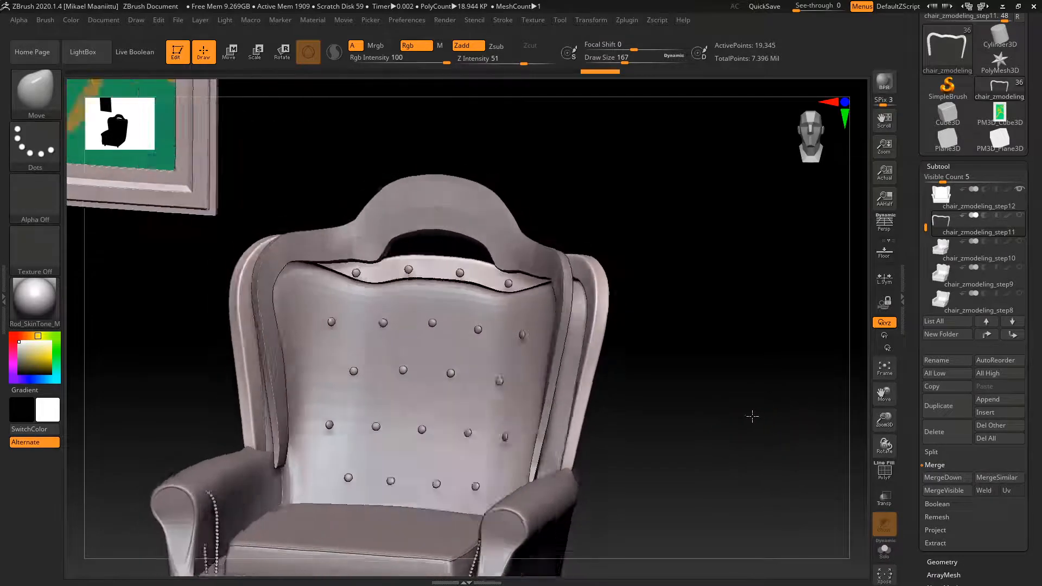
drag(753, 416, 688, 359)
alt+drag(728, 409, 724, 365)
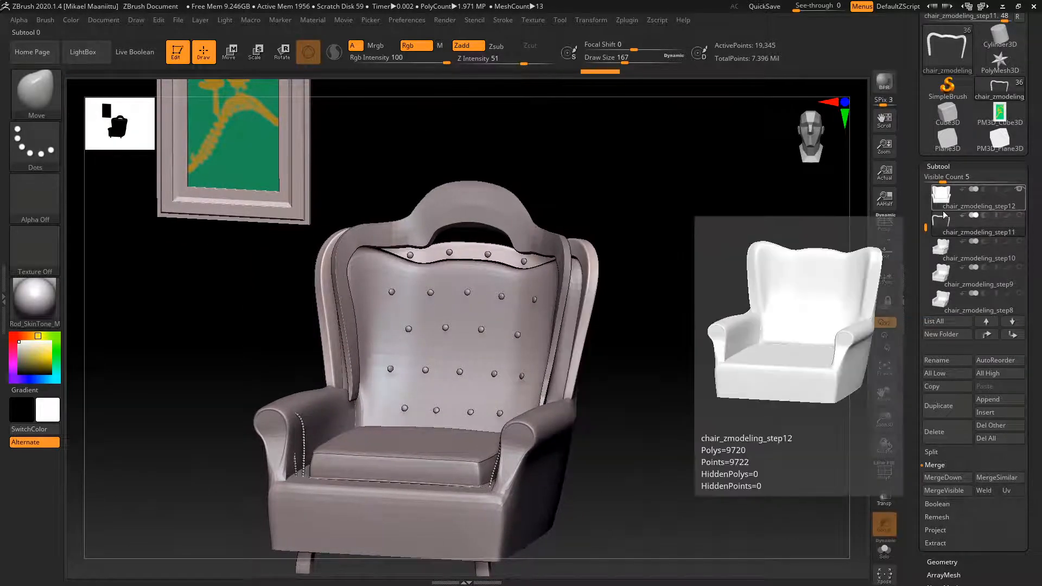
drag(926, 228, 928, 207)
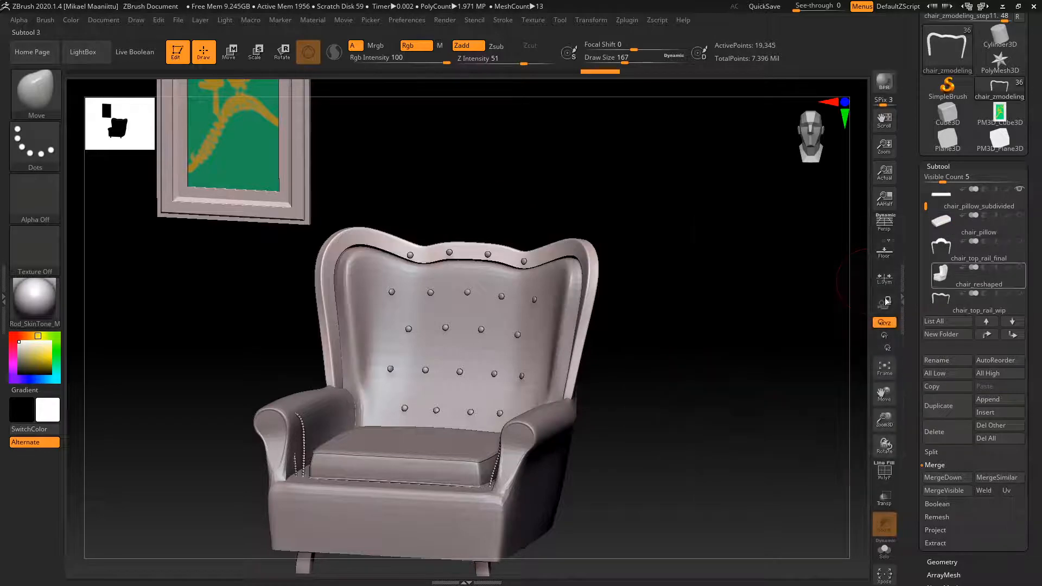
mouse_move(752, 399)
mouse_down()
mouse_move(672, 396)
mouse_move(740, 412)
mouse_move(729, 405)
mouse_move(758, 402)
mouse_up()
Scale the new top rail down slightly and adjust it from the side so that it fits the backrest.
click(255, 53)
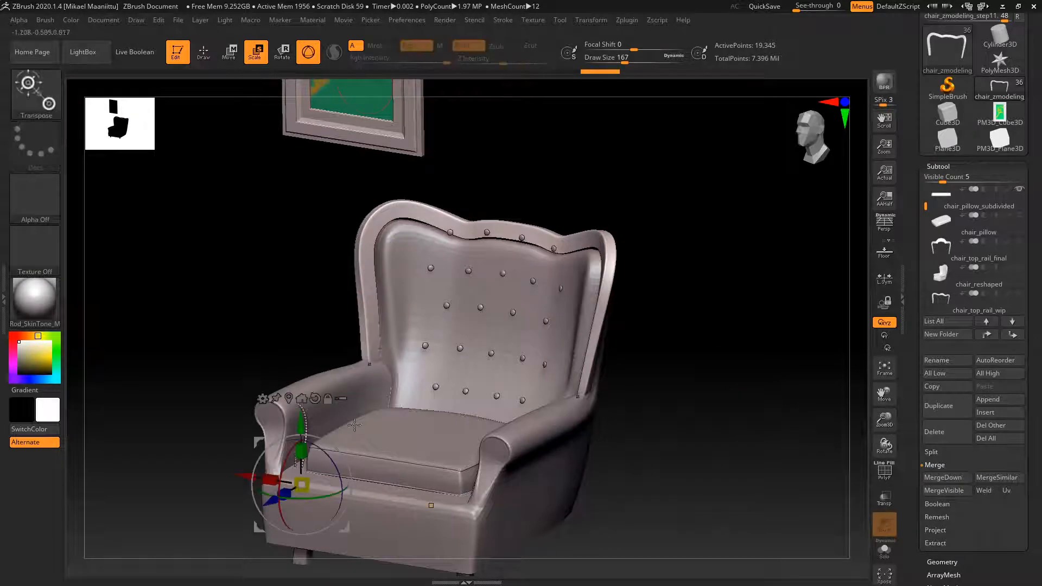
click(425, 324)
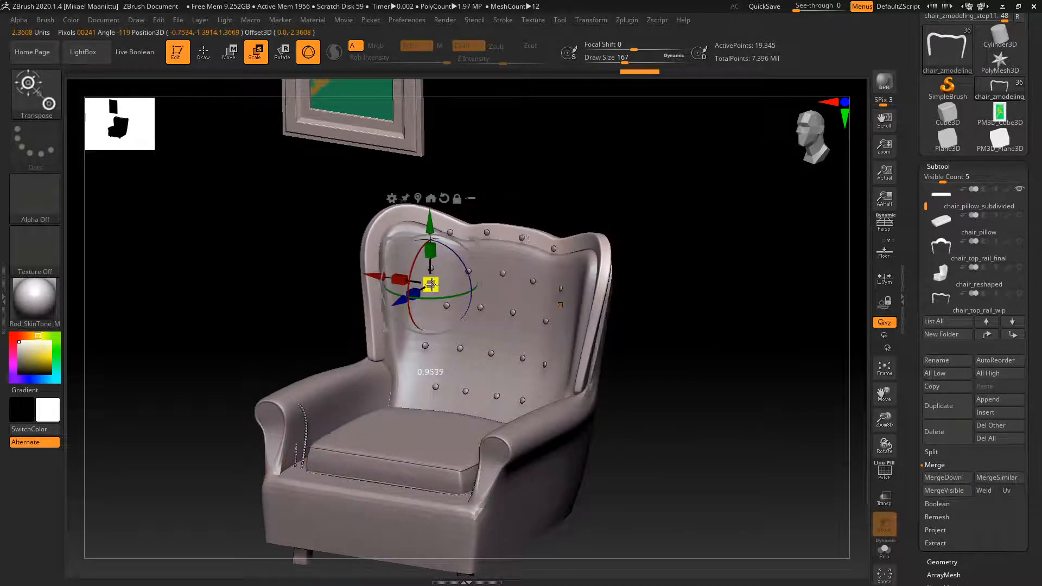
shift+drag(735, 407, 698, 423)
drag(374, 284, 433, 232)
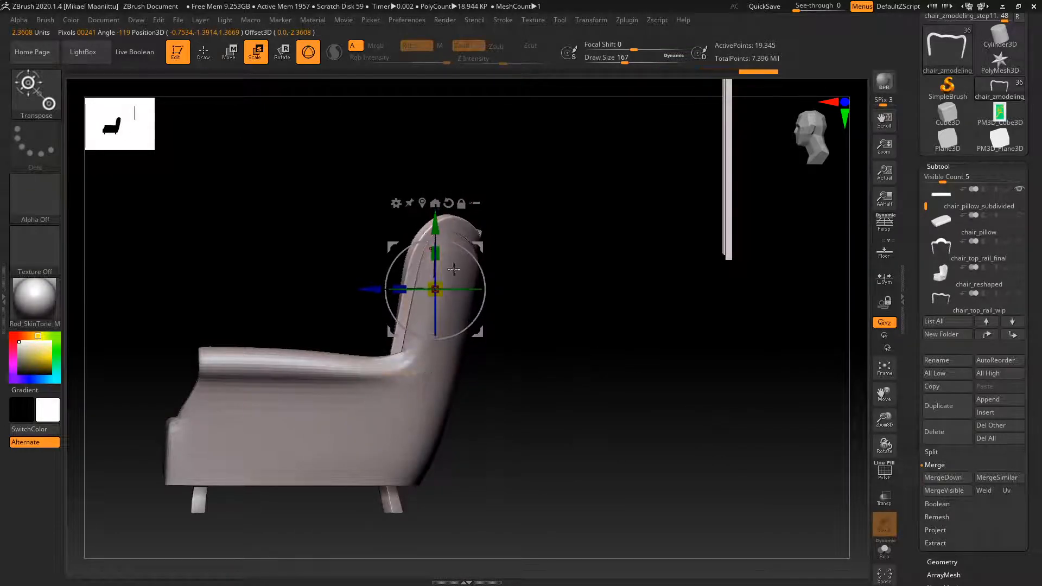
drag(609, 396, 678, 411)
drag(718, 374, 684, 418)
click(203, 53)
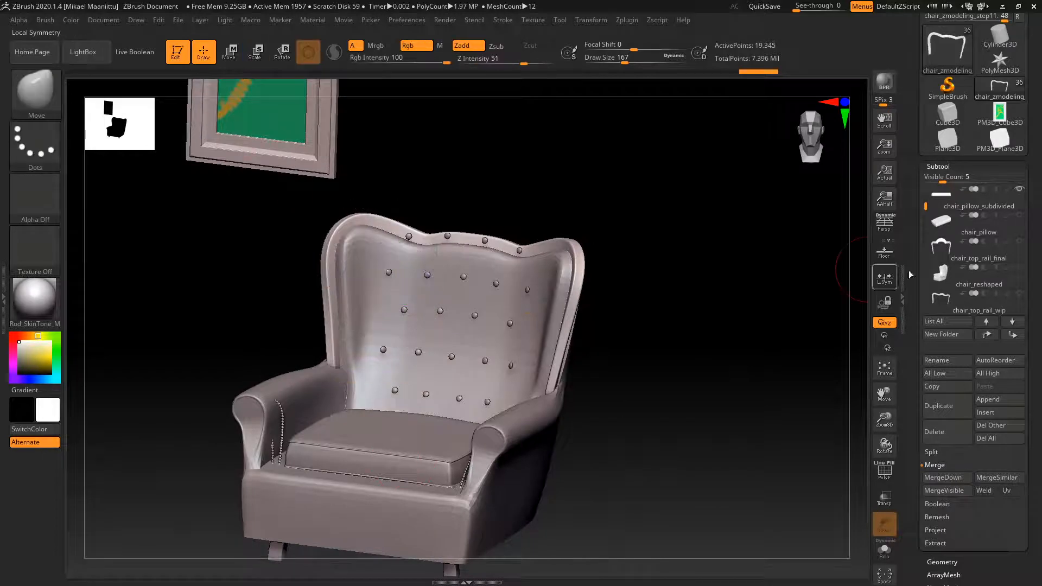
Compare the chair_zmodeling_step12, chair_subdivided and chair_reshaped versions by making each subtool active in turn.
drag(926, 204, 926, 218)
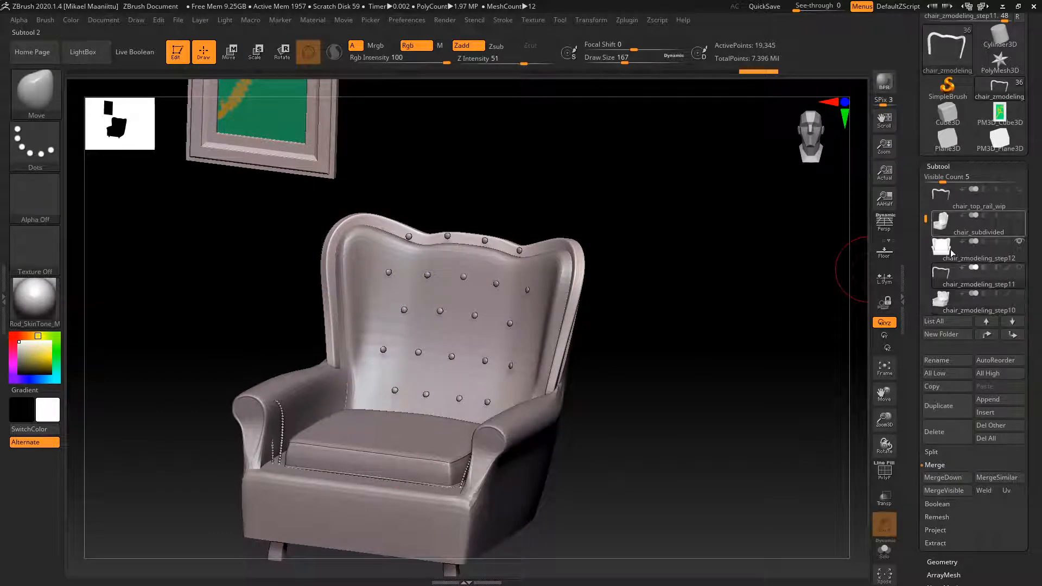
click(942, 252)
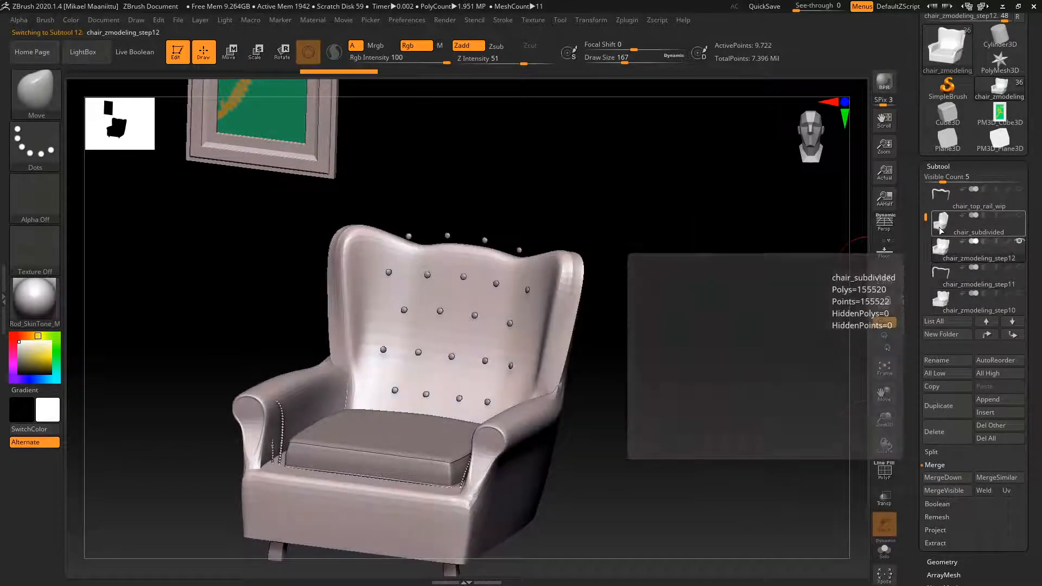
click(942, 222)
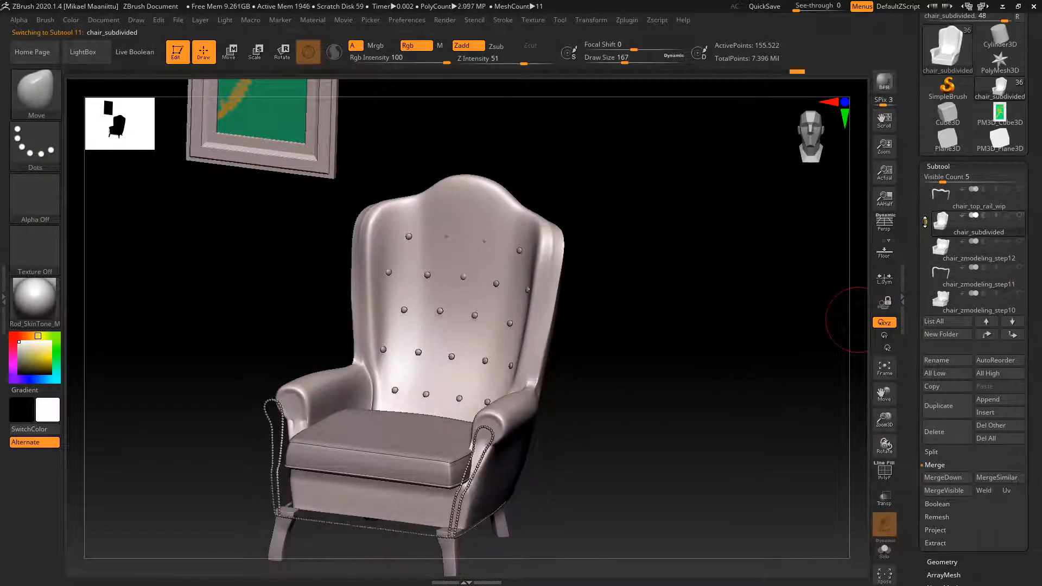
drag(926, 221, 926, 210)
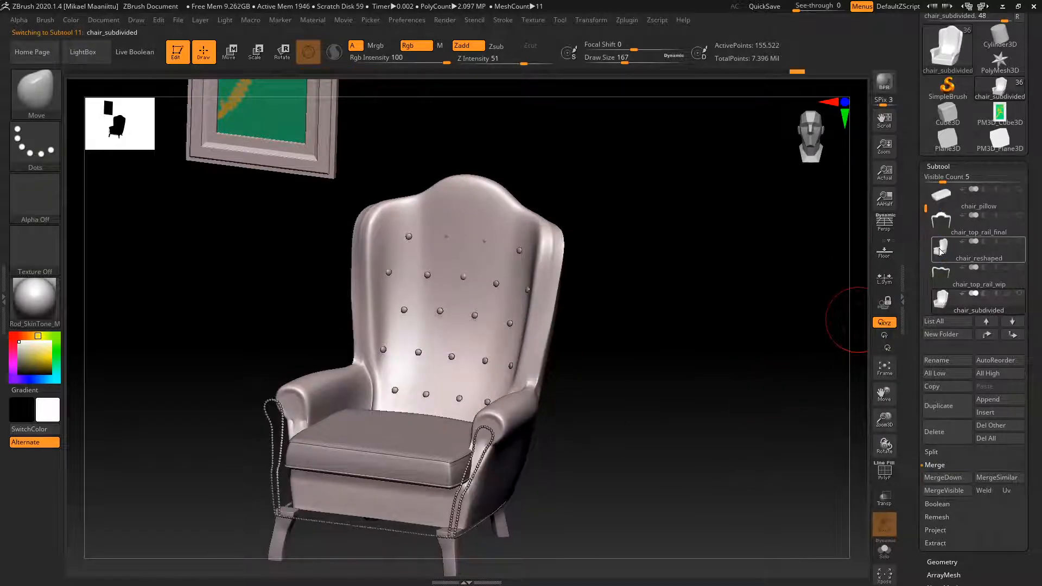
click(942, 250)
alt+drag(737, 422, 867, 287)
Switch to the chair_adding_details subtool and isolate it to examine the tufted backrest.
drag(926, 210, 925, 190)
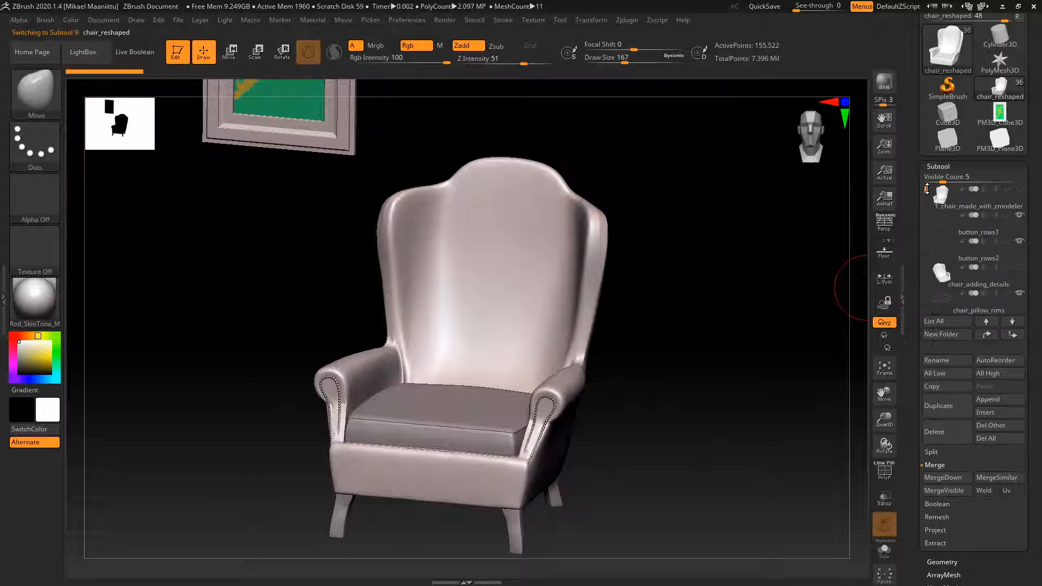
click(977, 276)
drag(788, 387, 742, 401)
click(885, 550)
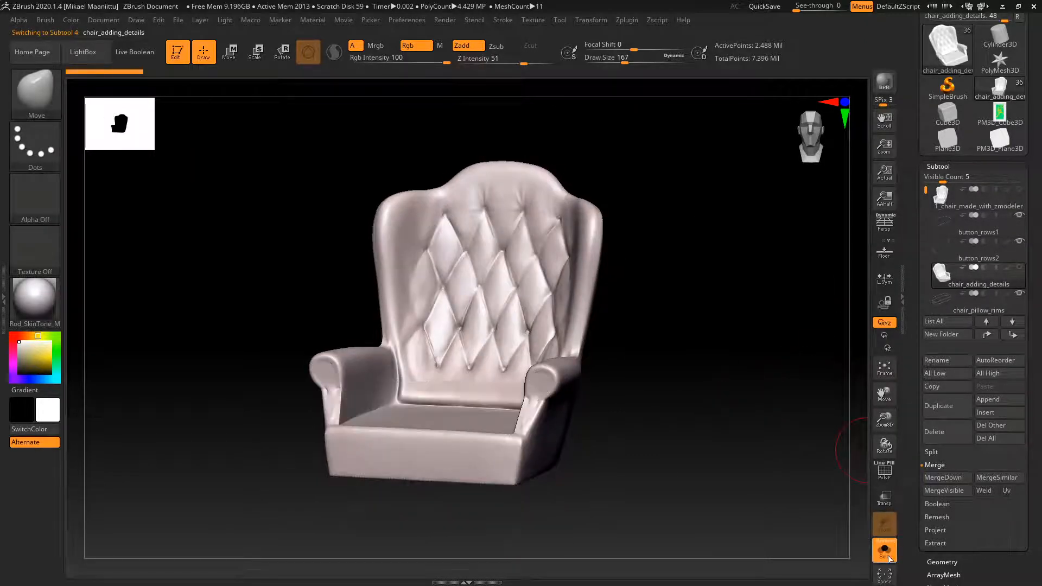
Switch to the chair_reshaped subtool and inspect its topology and polygroups with PolyFrame briefly turned on.
drag(926, 190, 925, 204)
click(939, 286)
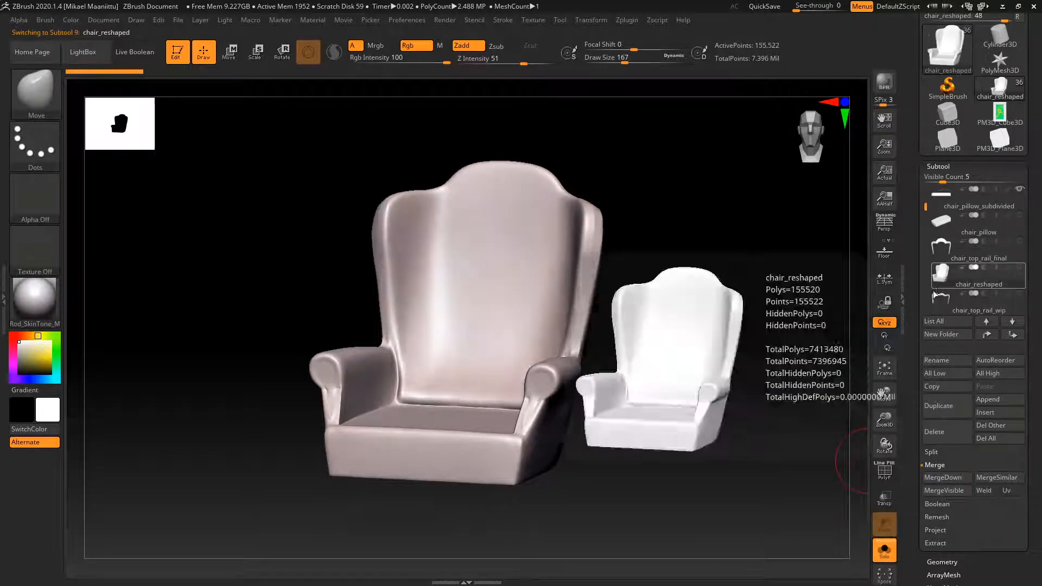
click(883, 475)
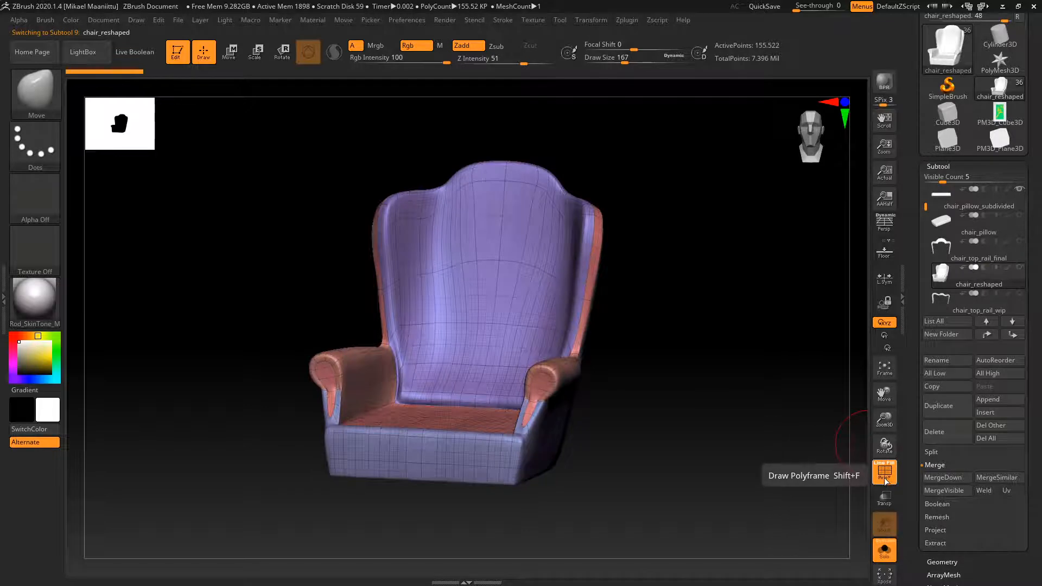
click(883, 473)
drag(883, 442, 889, 433)
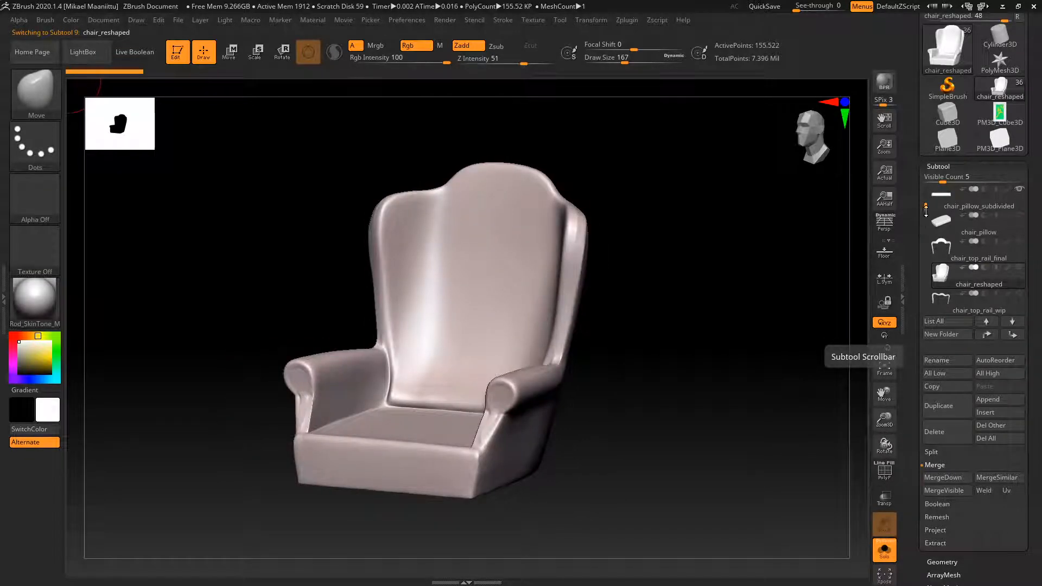
Return to the chair_adding_details subtool and compare its tufting with the smooth version.
scroll(926, 211, up, 1)
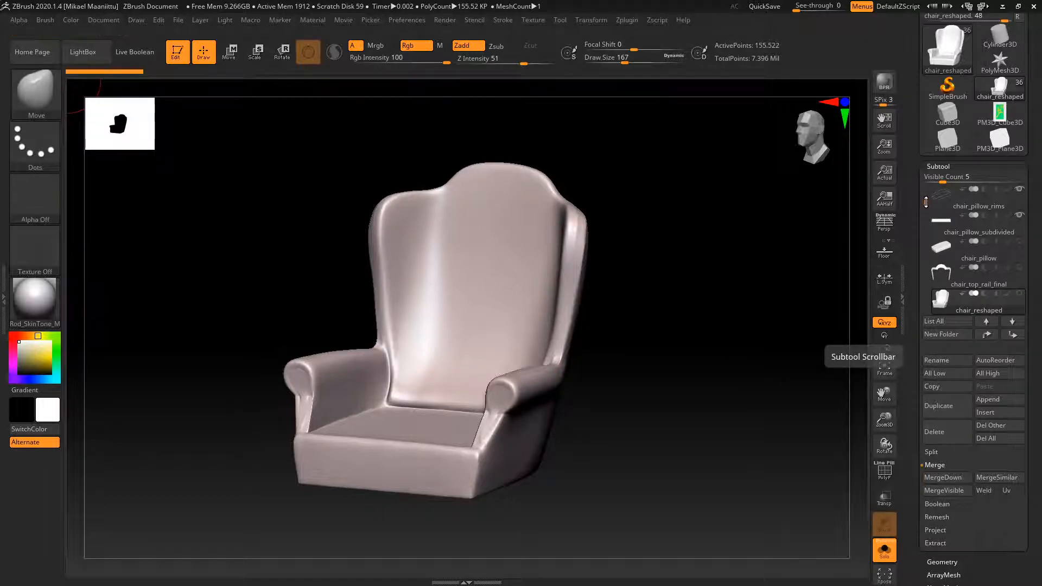
scroll(926, 201, up, 2)
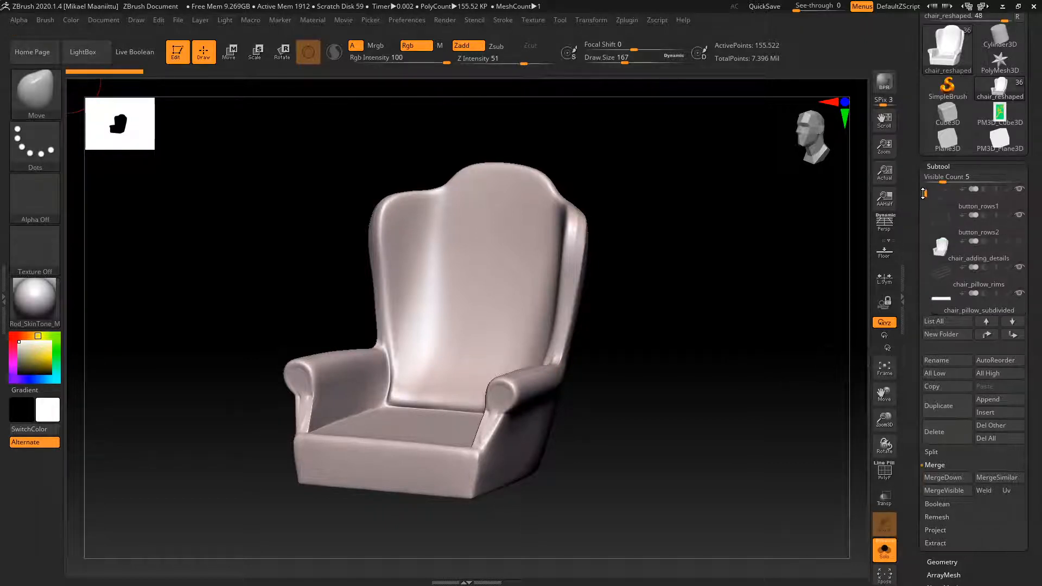
click(942, 224)
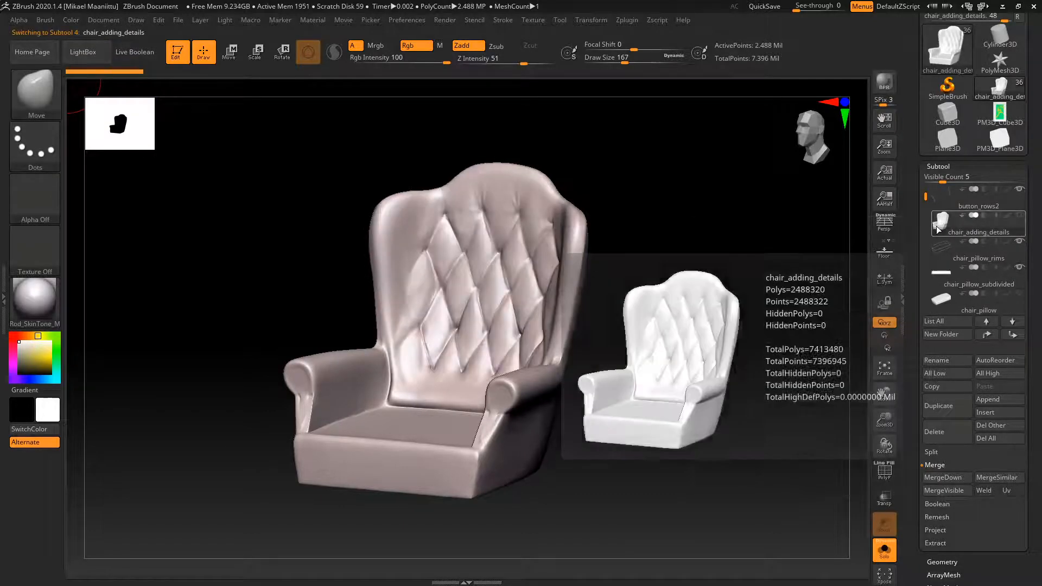
drag(696, 438, 755, 369)
Select the 1_chair_made_with_zmodeler subtool, view it from the front and show it with all visible chair parts.
drag(926, 195, 926, 187)
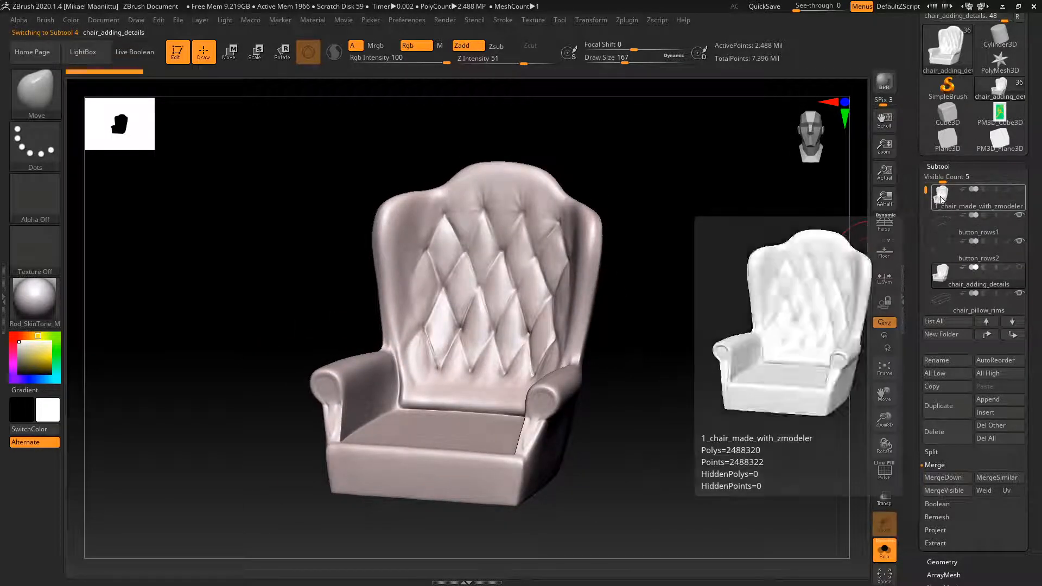
click(971, 201)
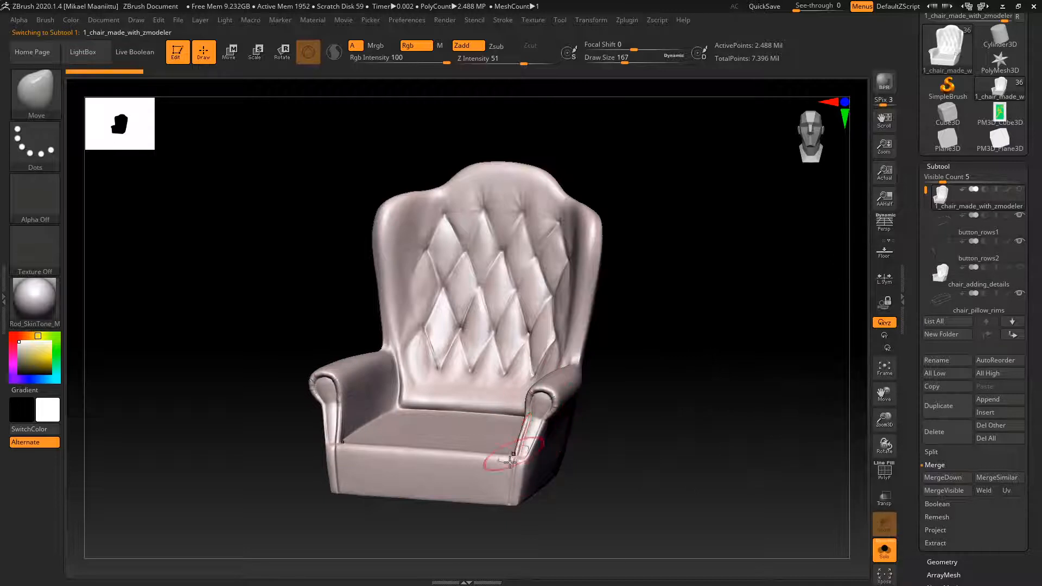
mouse_move(644, 430)
mouse_down()
mouse_move(710, 402)
mouse_move(705, 432)
mouse_move(724, 396)
mouse_move(743, 421)
mouse_move(742, 400)
mouse_move(766, 416)
mouse_up()
click(892, 559)
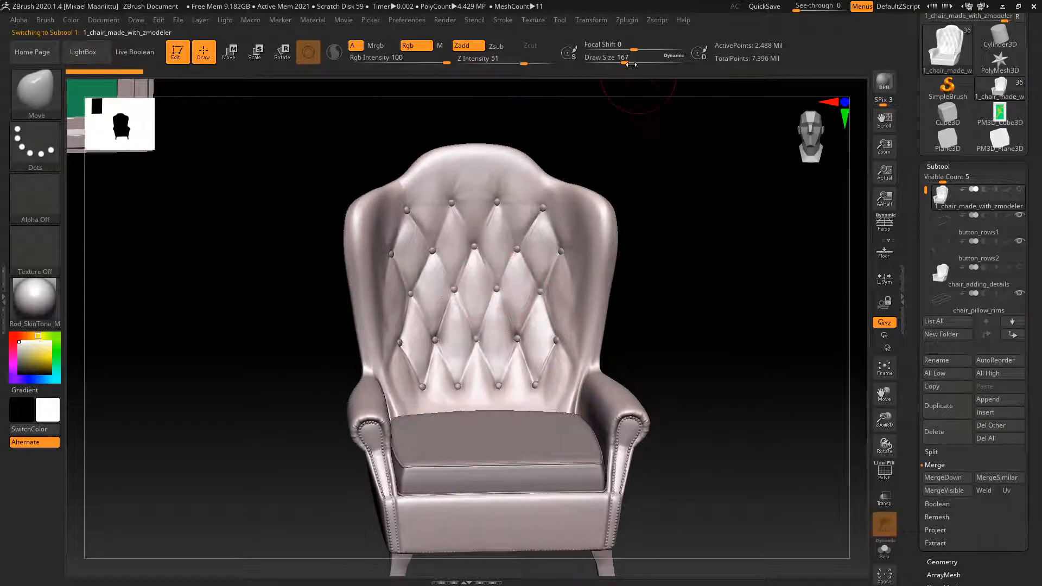
Set the draw size to 35, then isolate the button_original subtool and frame it in the view.
drag(631, 64, 604, 64)
mouse_move(926, 191)
mouse_down()
mouse_move(926, 283)
mouse_move(927, 267)
mouse_up()
click(941, 227)
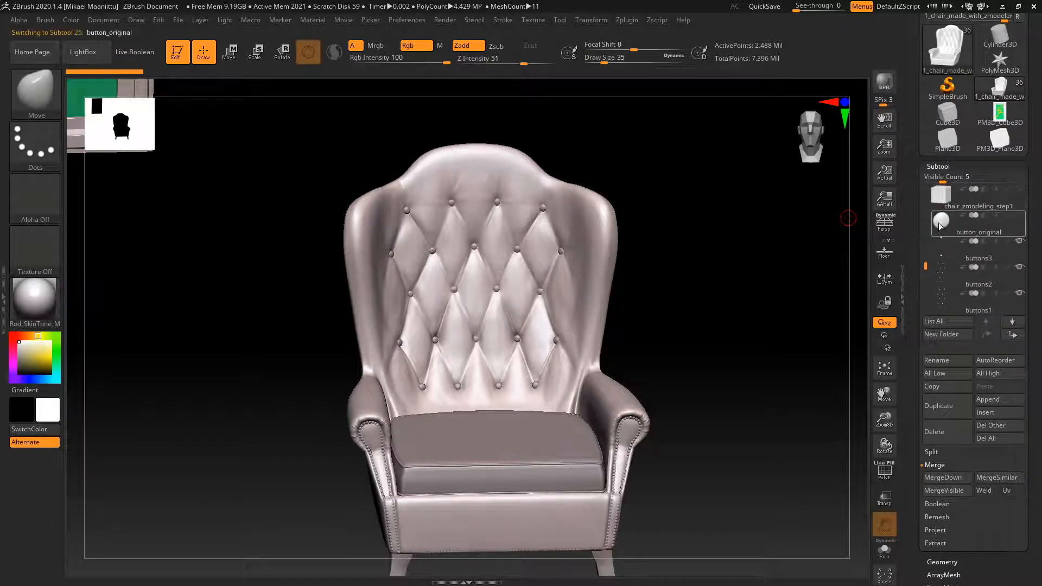
click(891, 557)
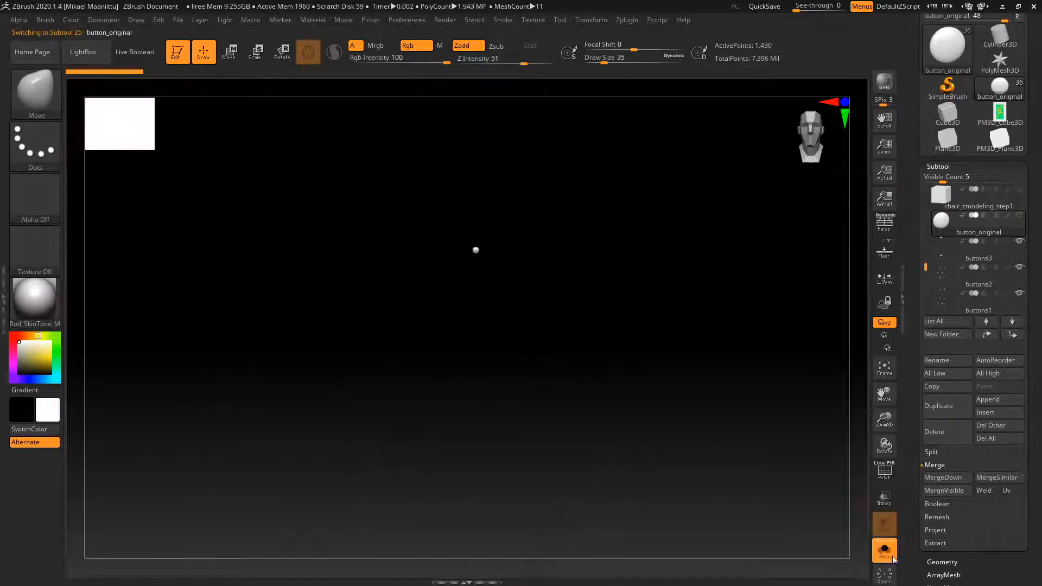
click(885, 368)
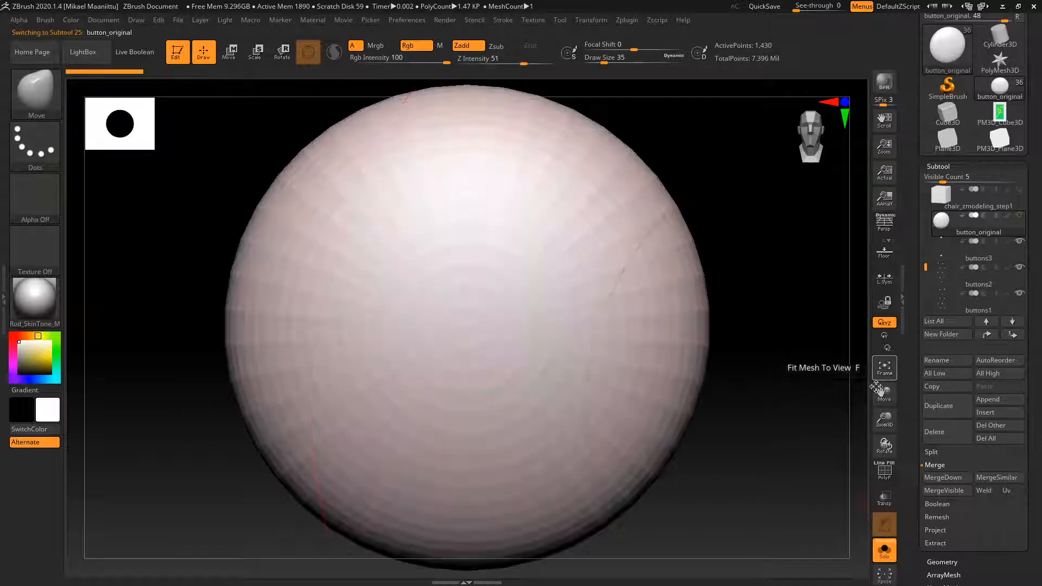
Check the button's profile from the side, return to its front view and set the draw size to 8.
drag(882, 424, 871, 375)
mouse_move(770, 443)
alt+mouse_down()
mouse_move(798, 455)
mouse_move(719, 431)
mouse_move(721, 447)
alt+mouse_up()
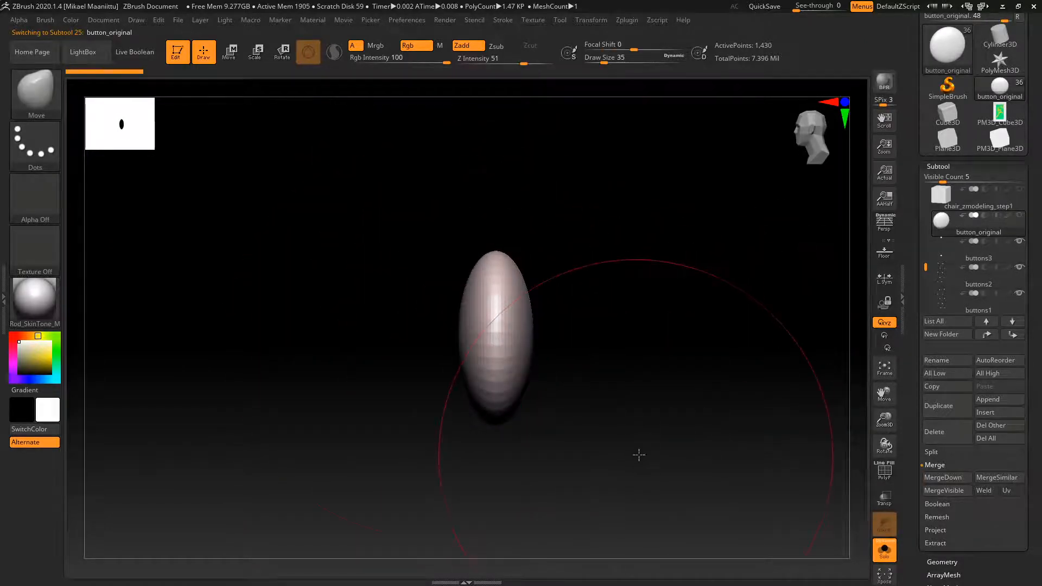
mouse_move(640, 454)
shift+mouse_down()
mouse_move(693, 444)
mouse_move(698, 401)
mouse_move(670, 347)
shift+mouse_up()
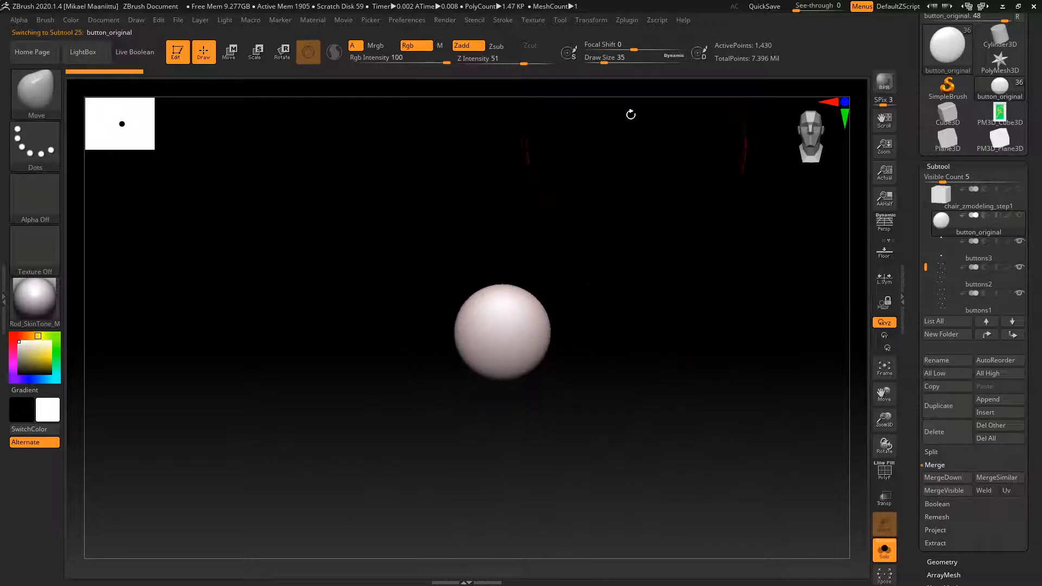
click(594, 61)
alt+drag(676, 388, 668, 358)
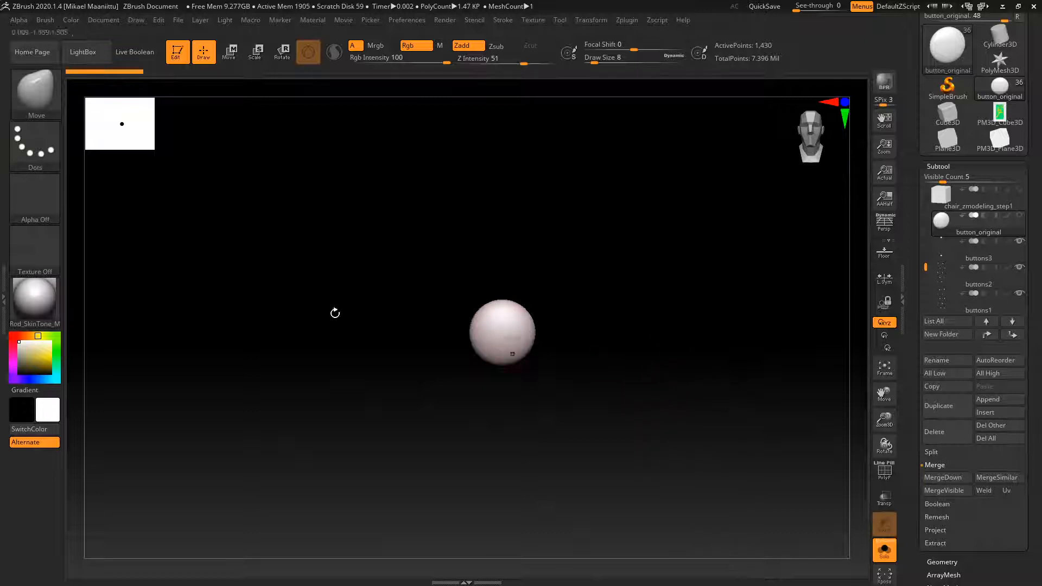
Face the upholstery button straight to the front and create a new InsertMesh brush from it.
click(33, 95)
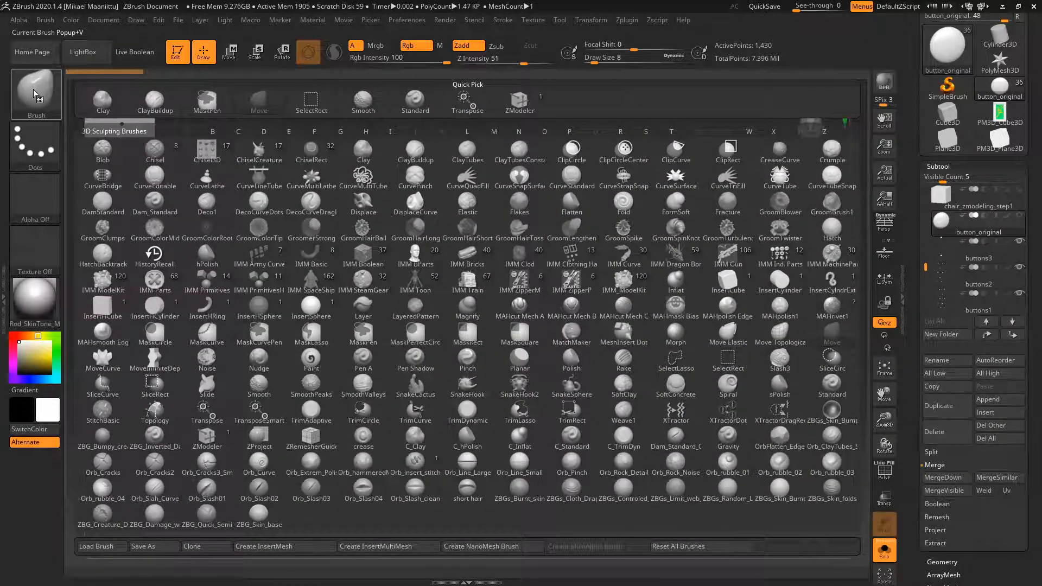
click(271, 554)
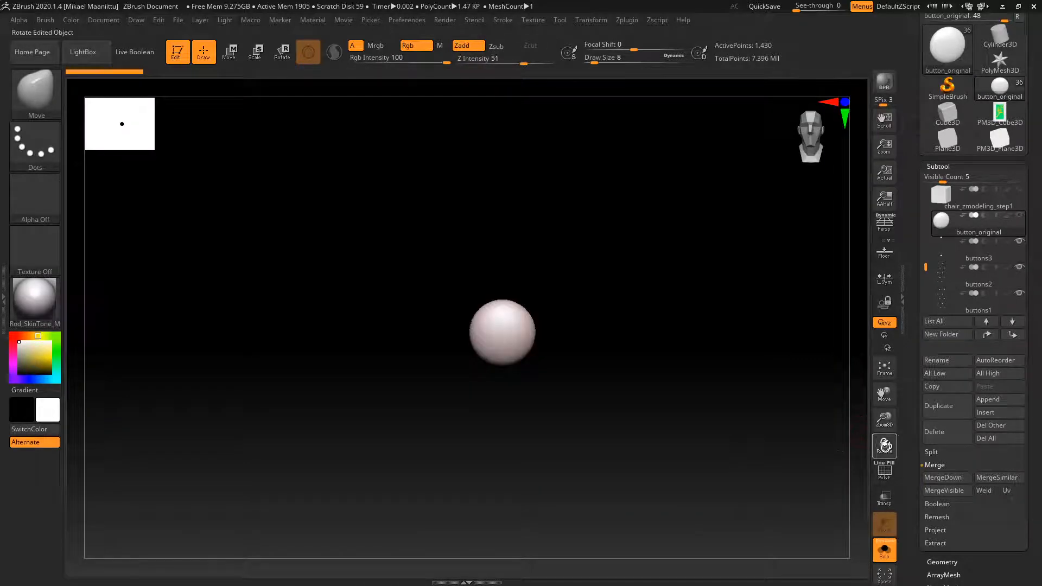
drag(884, 445, 805, 450)
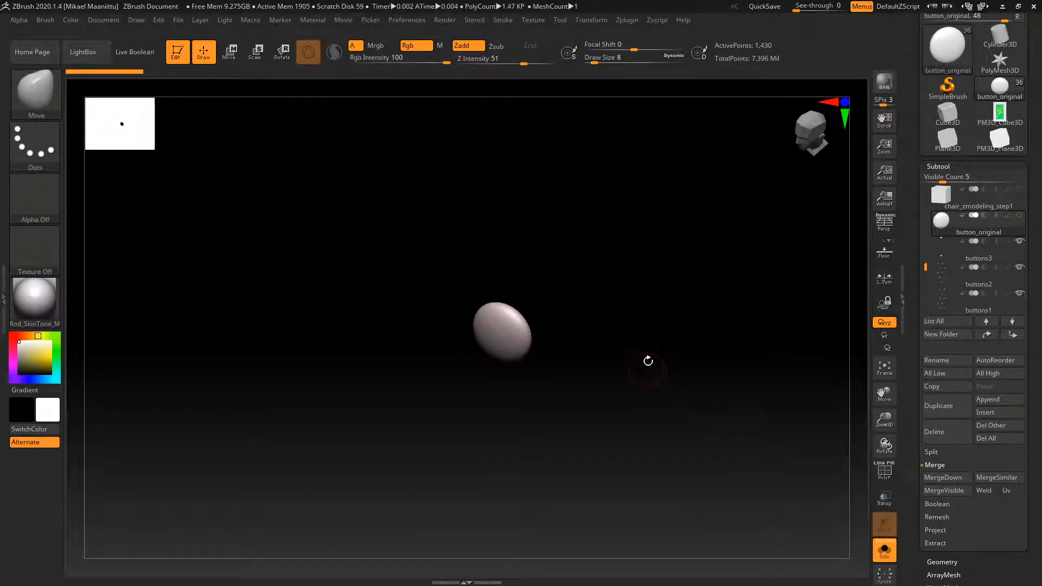
mouse_move(643, 376)
mouse_down()
mouse_move(628, 435)
mouse_move(638, 424)
mouse_up()
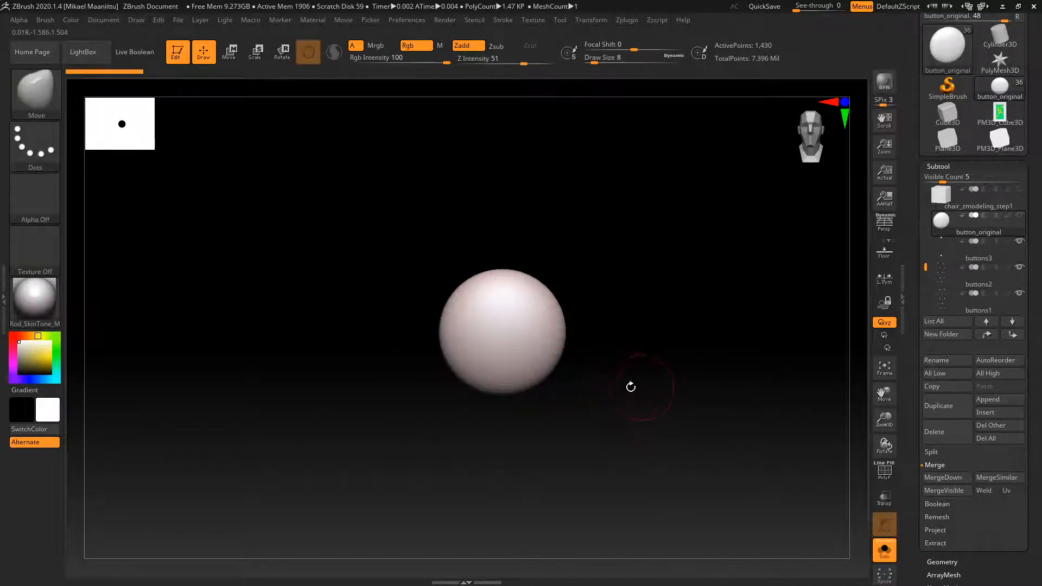
alt+drag(635, 380, 622, 354)
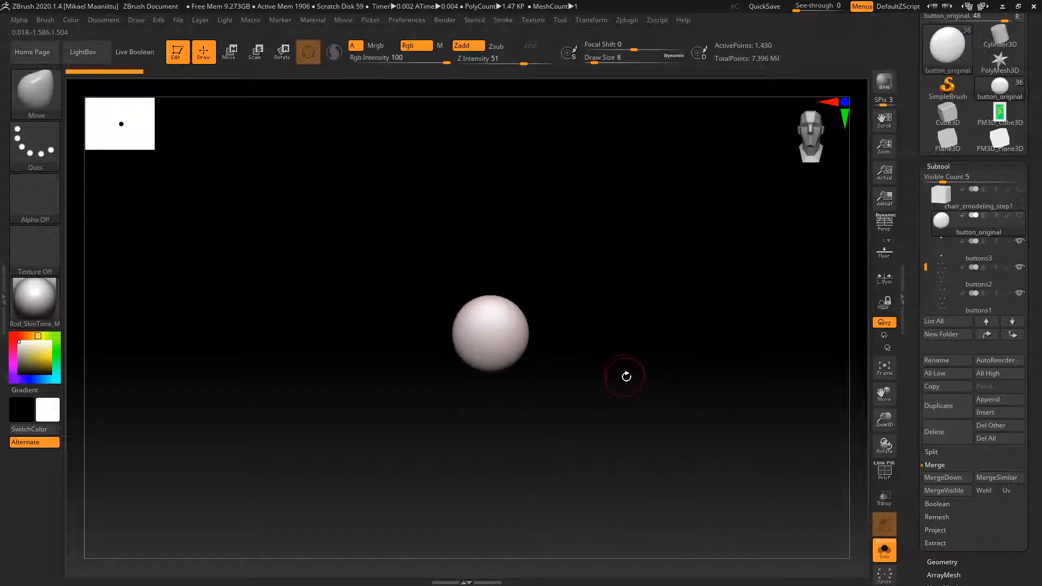
mouse_move(637, 389)
mouse_down()
mouse_move(598, 393)
mouse_move(634, 373)
mouse_move(597, 400)
mouse_move(623, 391)
mouse_move(613, 385)
mouse_move(636, 391)
mouse_move(593, 400)
mouse_move(614, 454)
mouse_move(454, 415)
mouse_up()
shift+drag(640, 426, 568, 440)
click(35, 92)
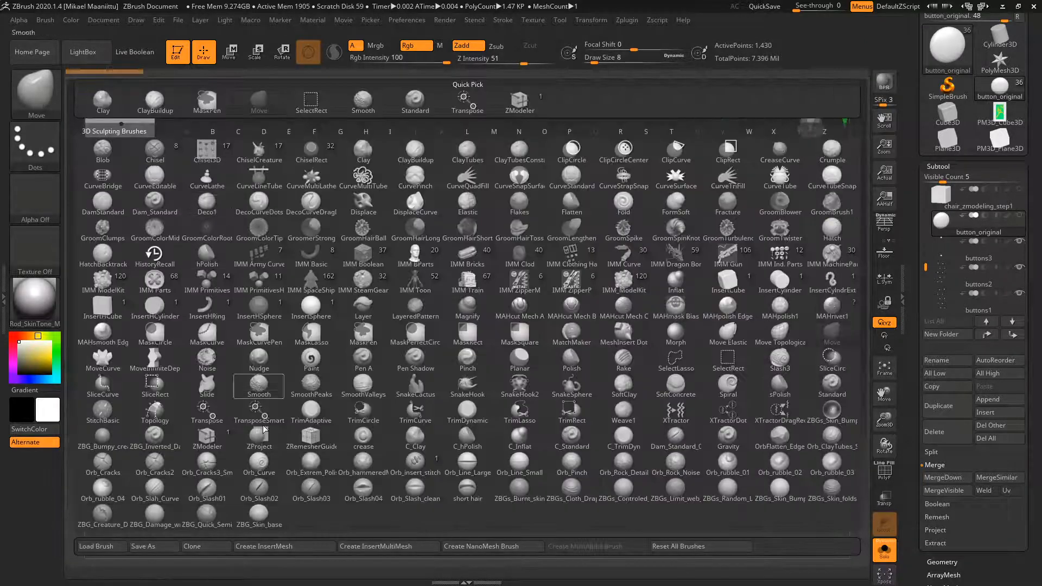
click(268, 547)
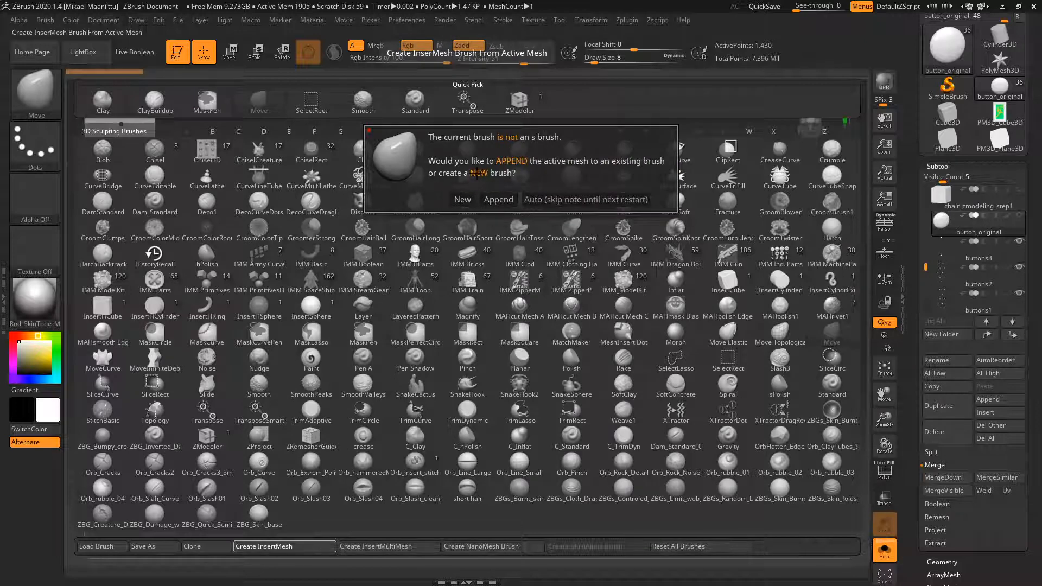
click(462, 199)
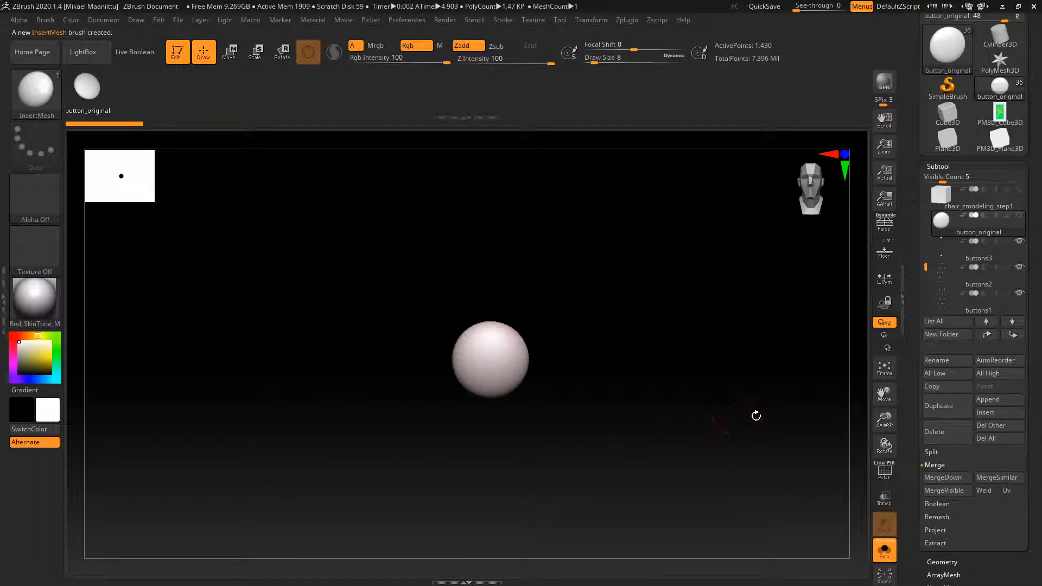
Select the 1_chair_made_with_zmodeler subtool and delete its lower subdivision levels so that meshes can be inserted on it.
drag(926, 264, 926, 188)
click(941, 199)
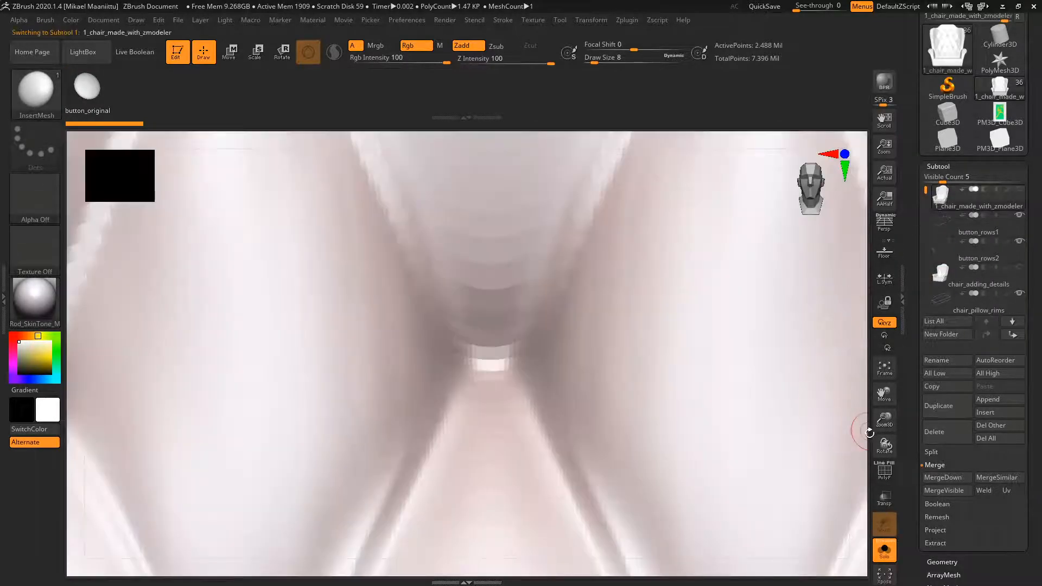
drag(884, 422, 869, 369)
drag(884, 394, 830, 260)
drag(914, 454, 916, 376)
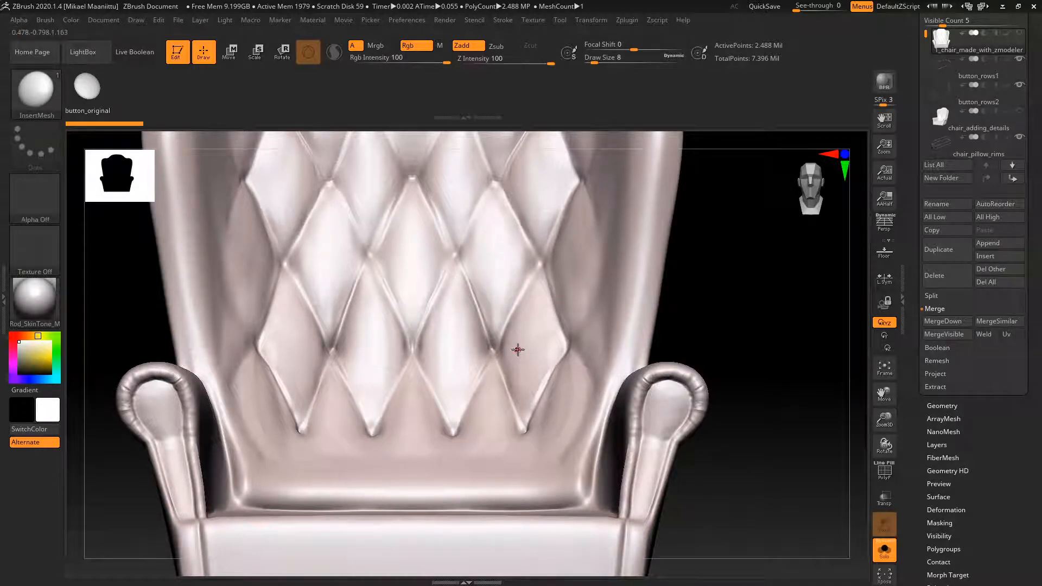
click(518, 349)
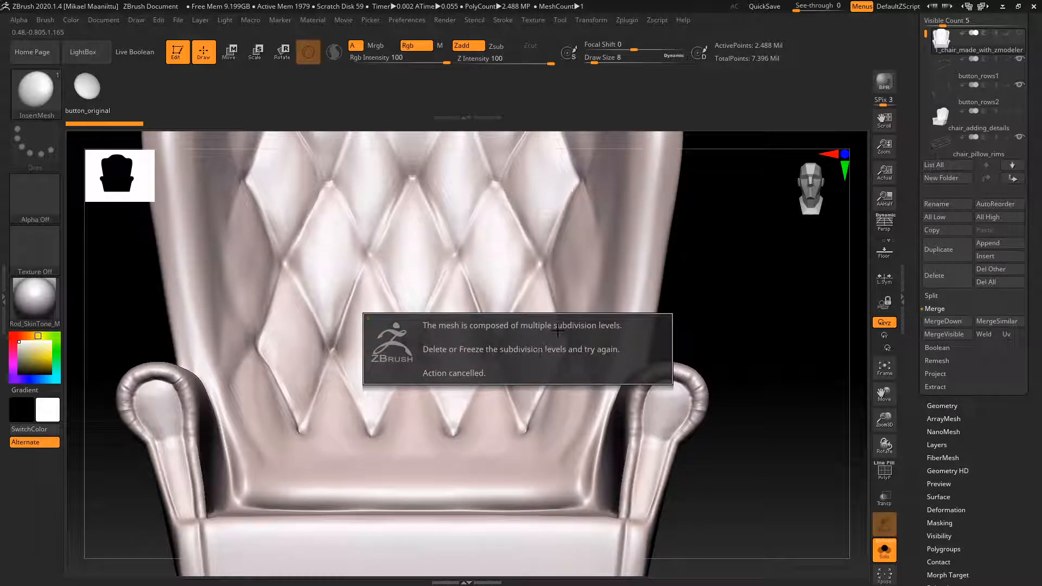
click(942, 406)
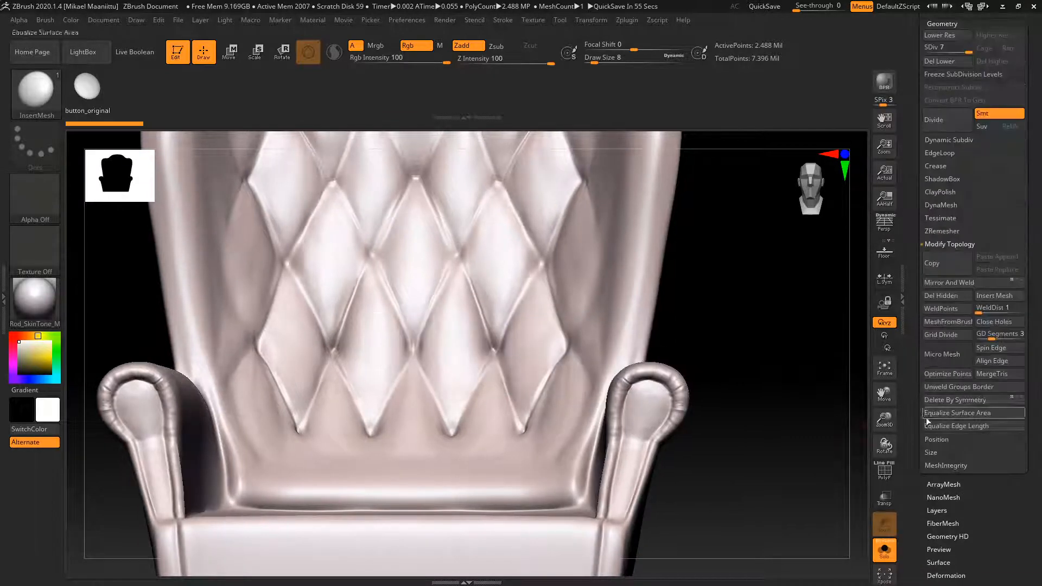
click(948, 61)
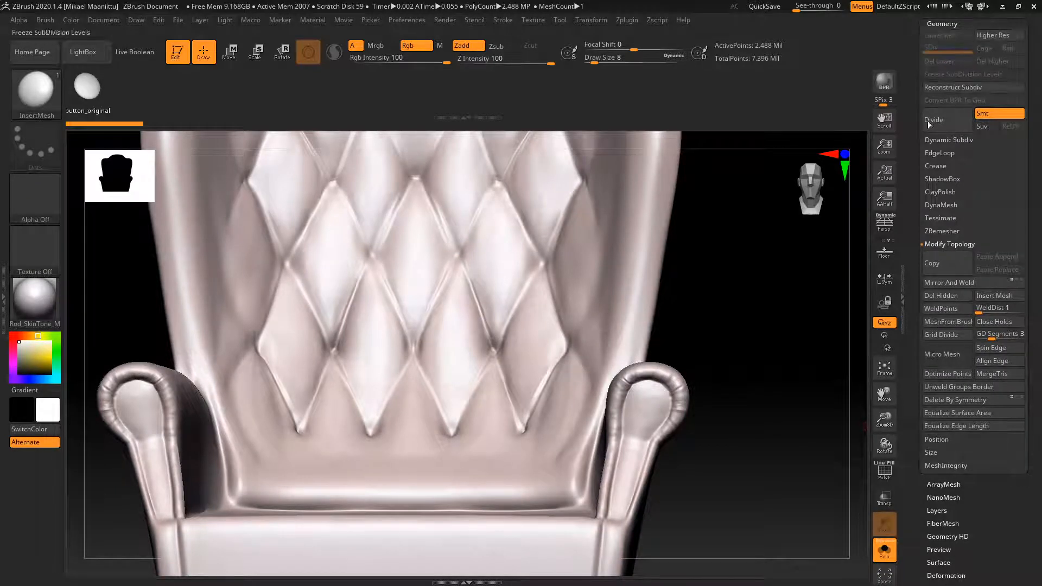
Insert a test button on the tufted backrest, turn off Solo to show all chair parts, and undo the insertion.
drag(495, 348, 495, 363)
drag(766, 403, 565, 395)
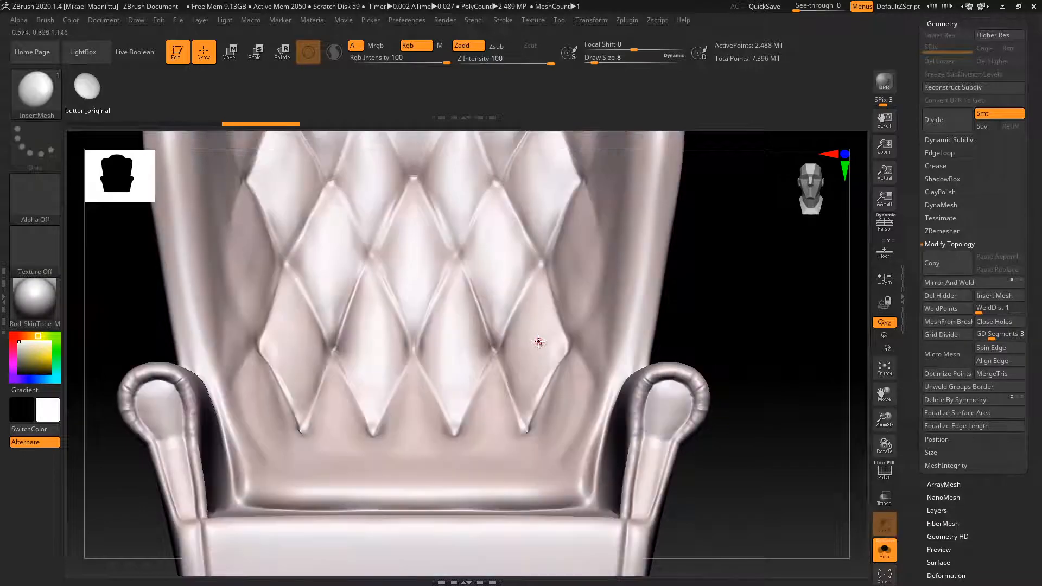
drag(537, 342, 537, 338)
mouse_move(757, 403)
mouse_down()
mouse_move(749, 401)
mouse_move(766, 401)
mouse_up()
drag(766, 361, 751, 405)
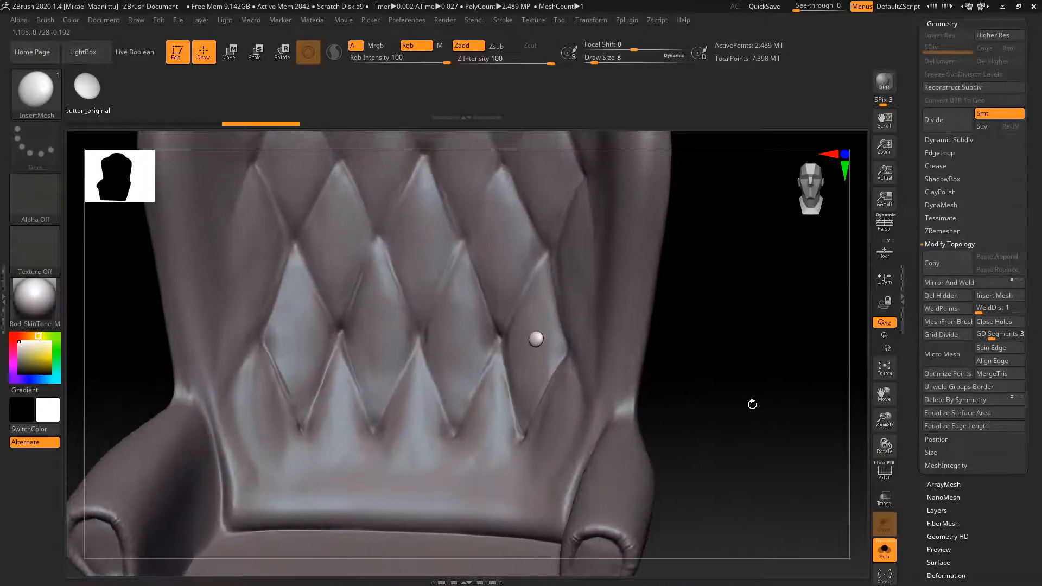
click(885, 551)
key(ctrl+z)
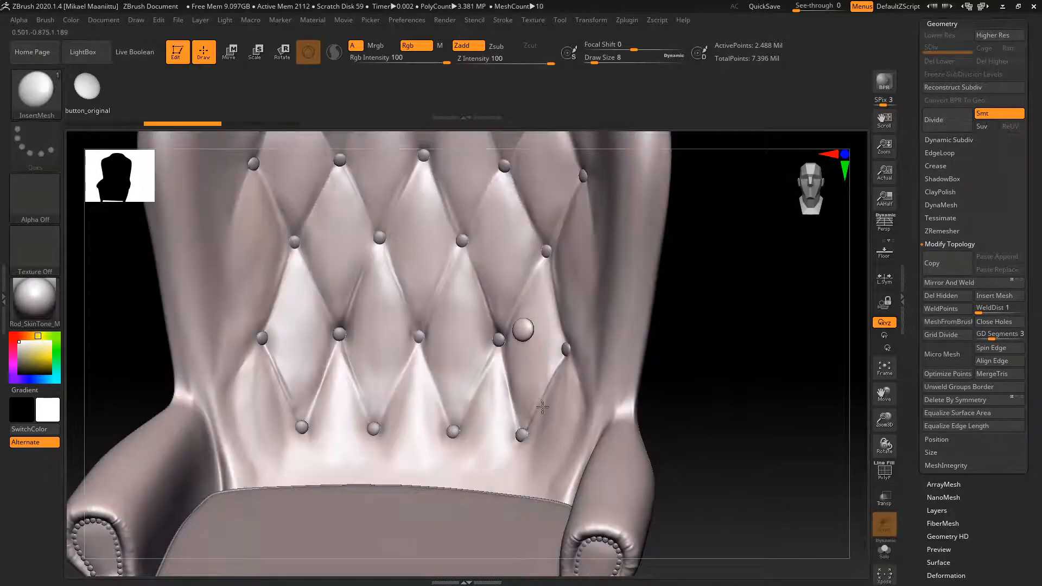
key(ctrl+shift+z)
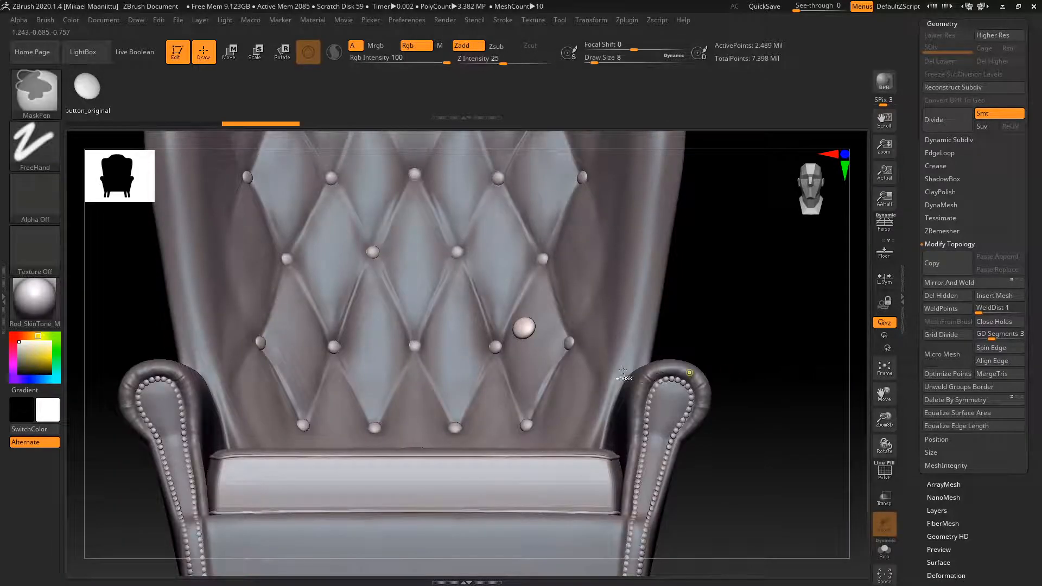
key(ctrl+z)
Try inserting freely scaled buttons, large and small, inside the backrest's lower right diamond, undoing each one.
drag(532, 313, 538, 344)
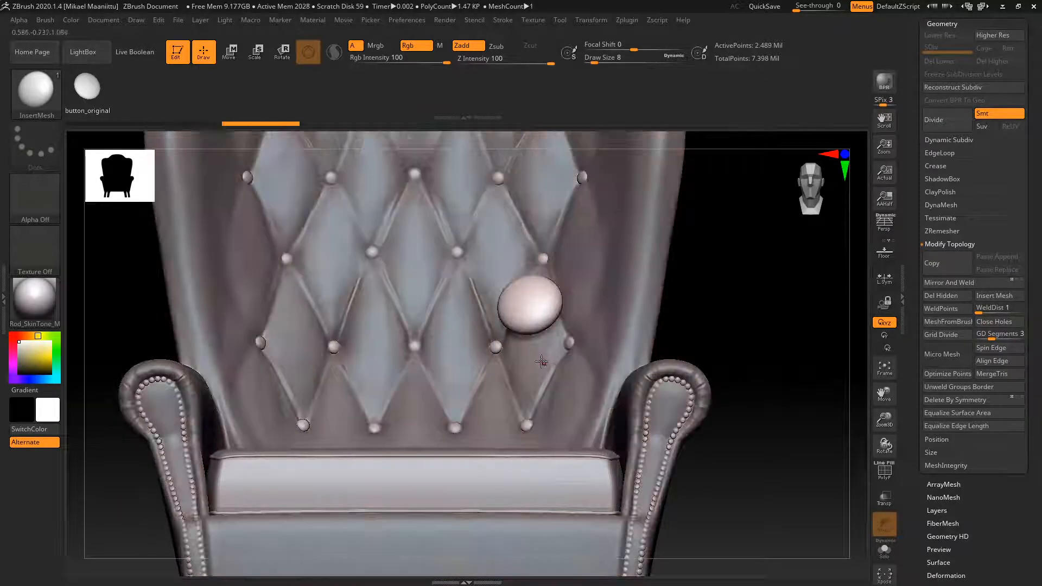
key(ctrl+z)
drag(533, 307, 522, 358)
key(ctrl+z)
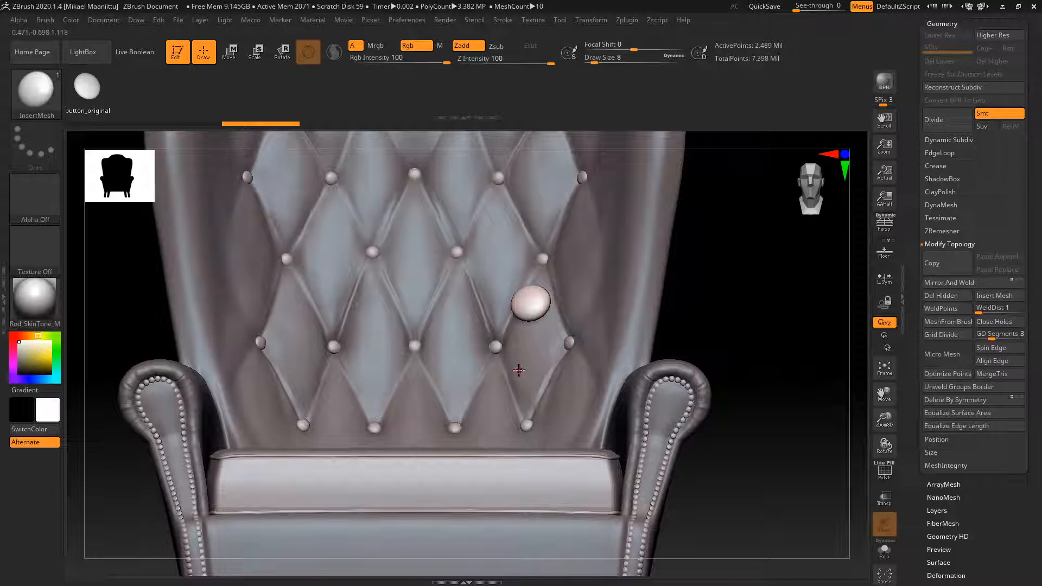
key(ctrl+z)
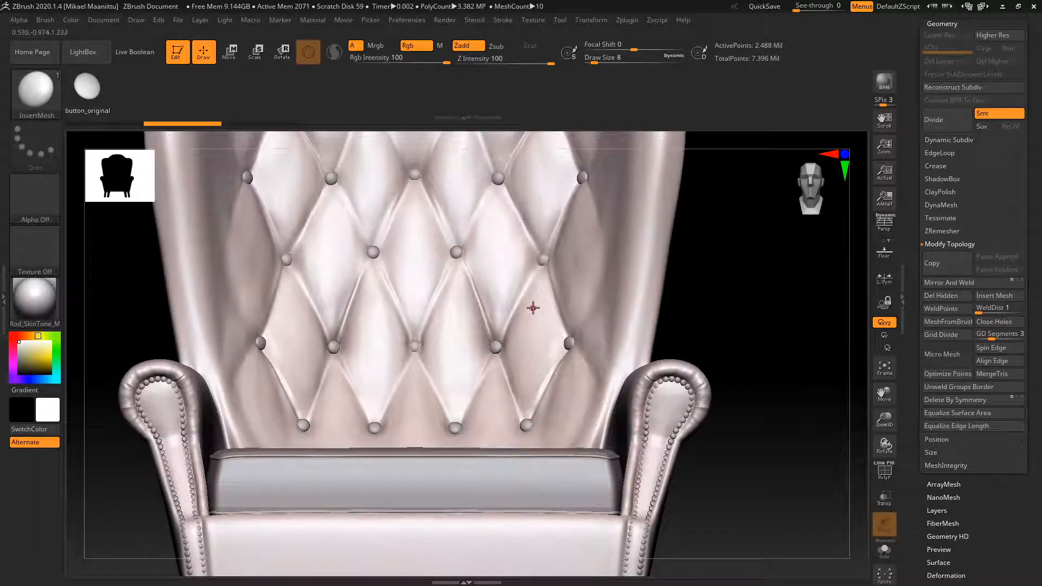
drag(533, 303, 534, 329)
ctrl+drag(536, 395, 544, 359)
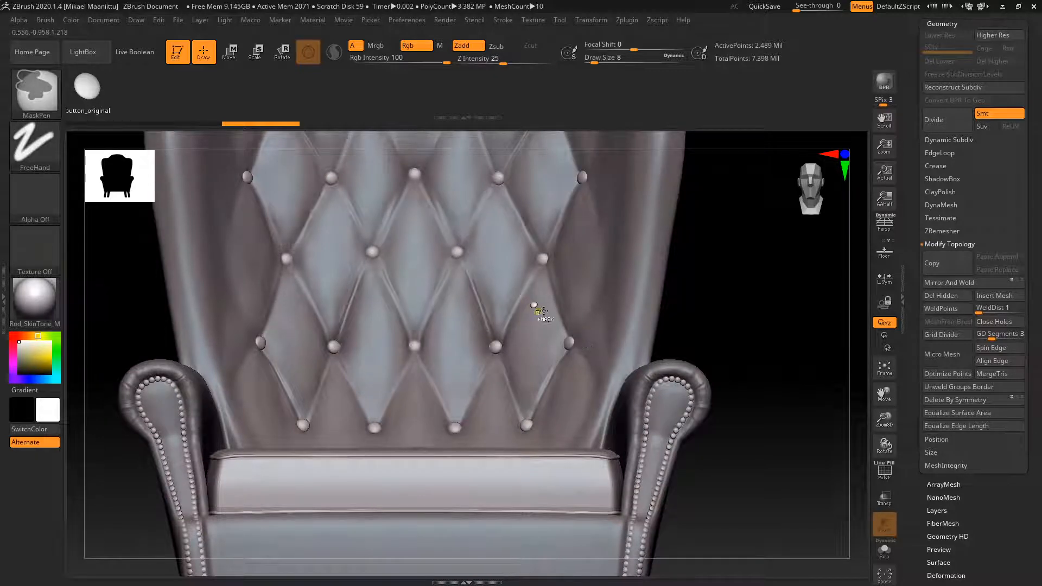
key(ctrl+z)
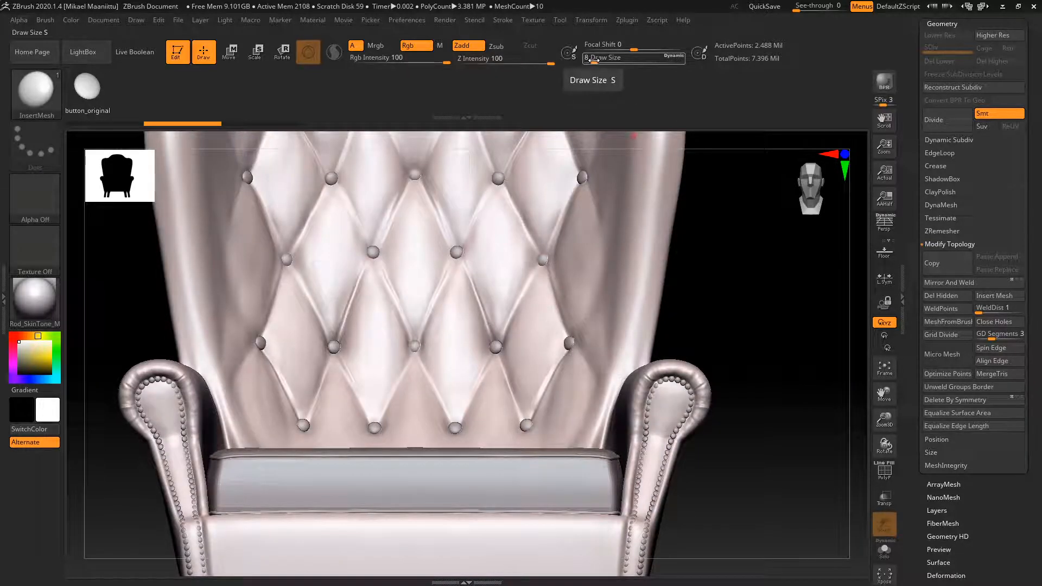
Set the draw size to 62 and insert one button at that fixed size in the backrest's lower right diamond.
drag(593, 61, 610, 61)
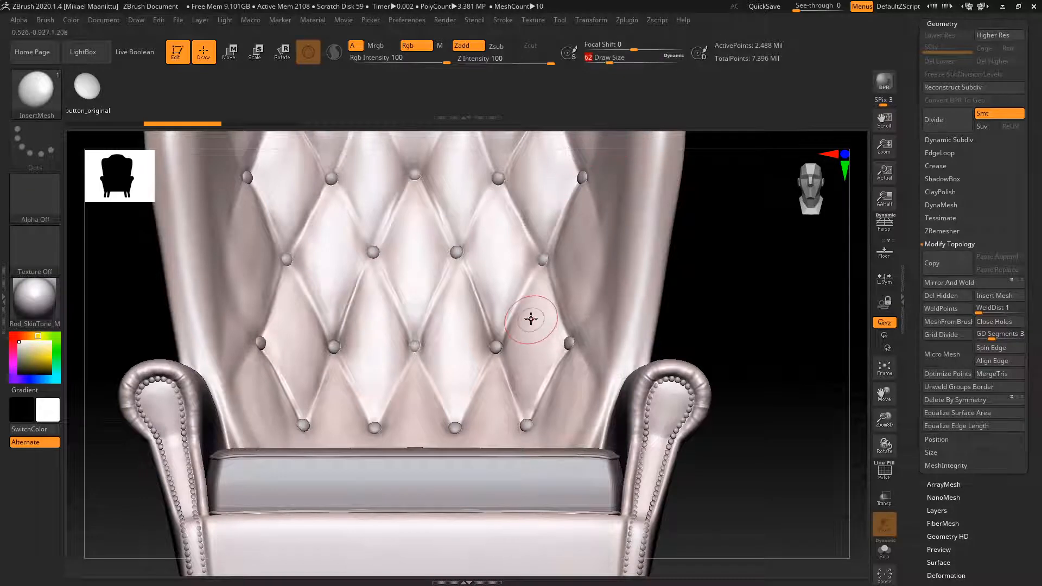
drag(532, 314, 537, 362)
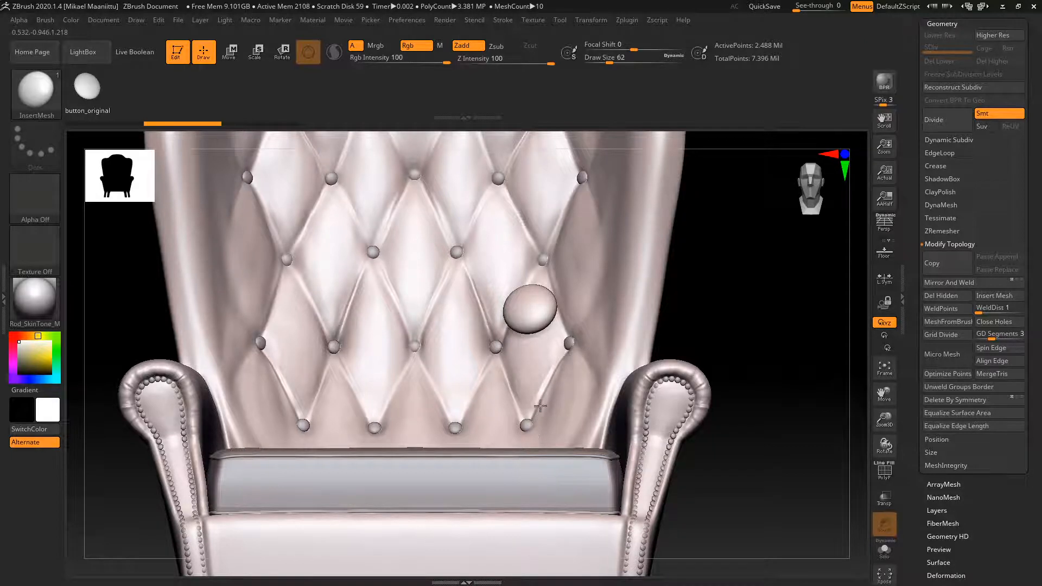
drag(540, 406, 541, 405)
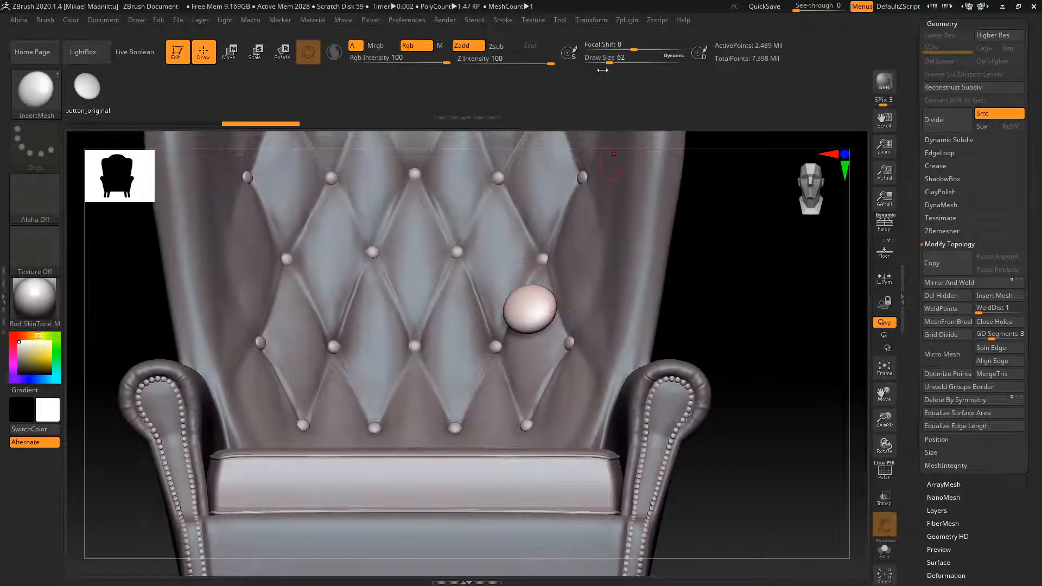
Set the draw size to 15 and undo the oversized button on the backrest.
drag(602, 61, 584, 65)
click(583, 66)
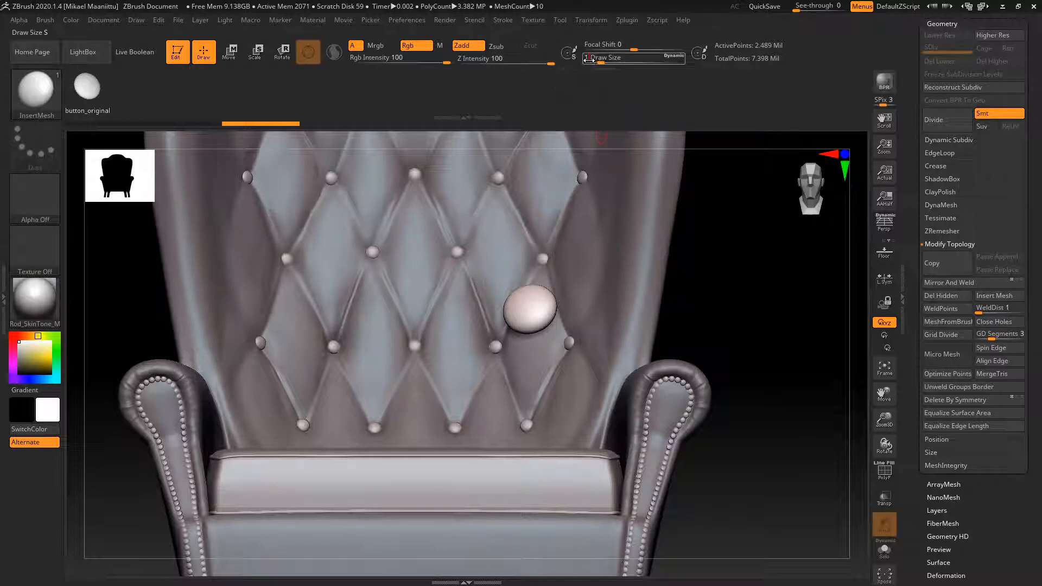
text(15)
key(Return)
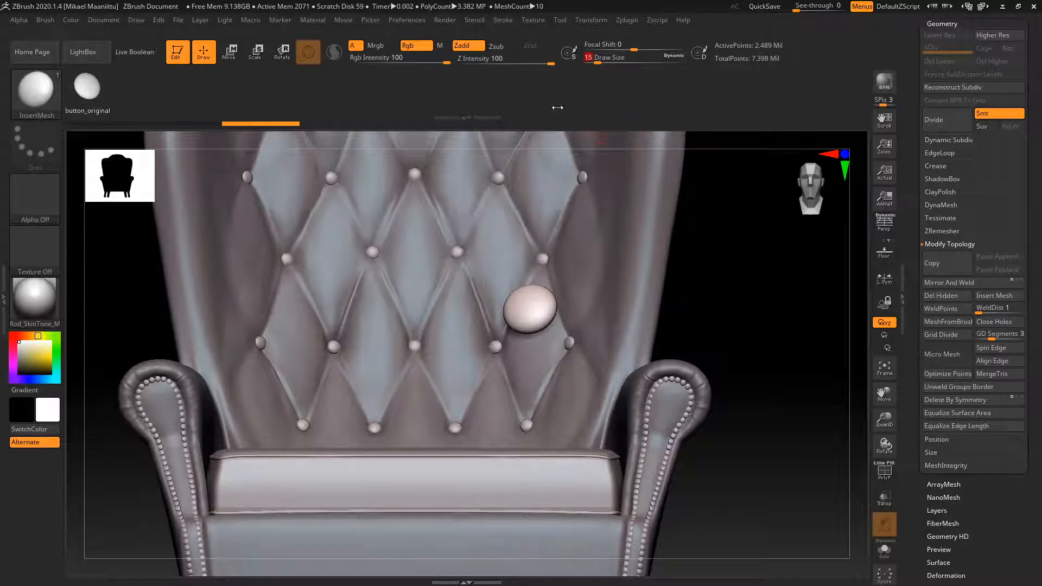
key(ctrl+z)
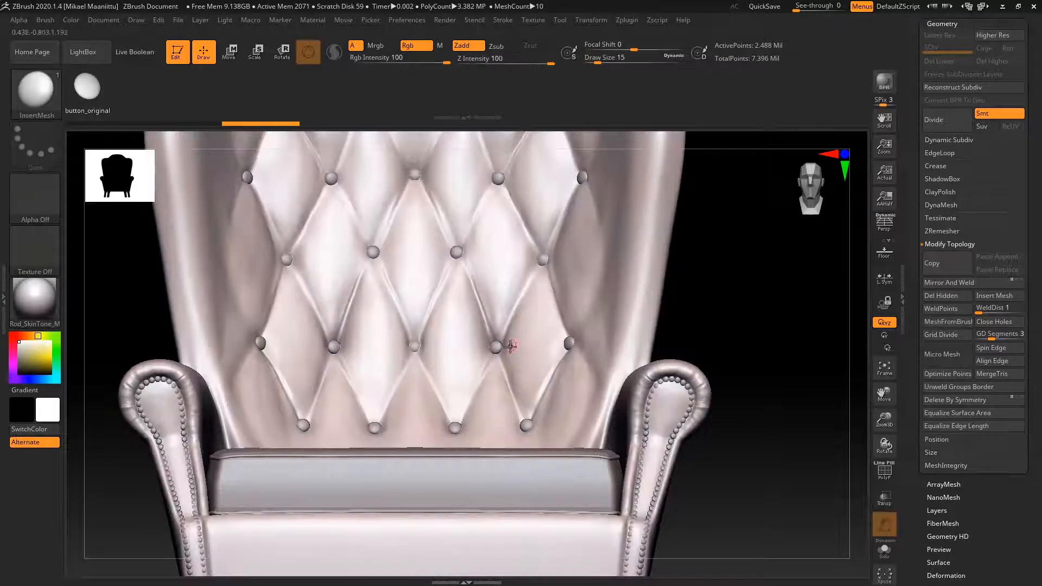
Insert four equal buttons at the fixed draw size near the corners of the backrest's lower right diamond.
key(ctrl+z)
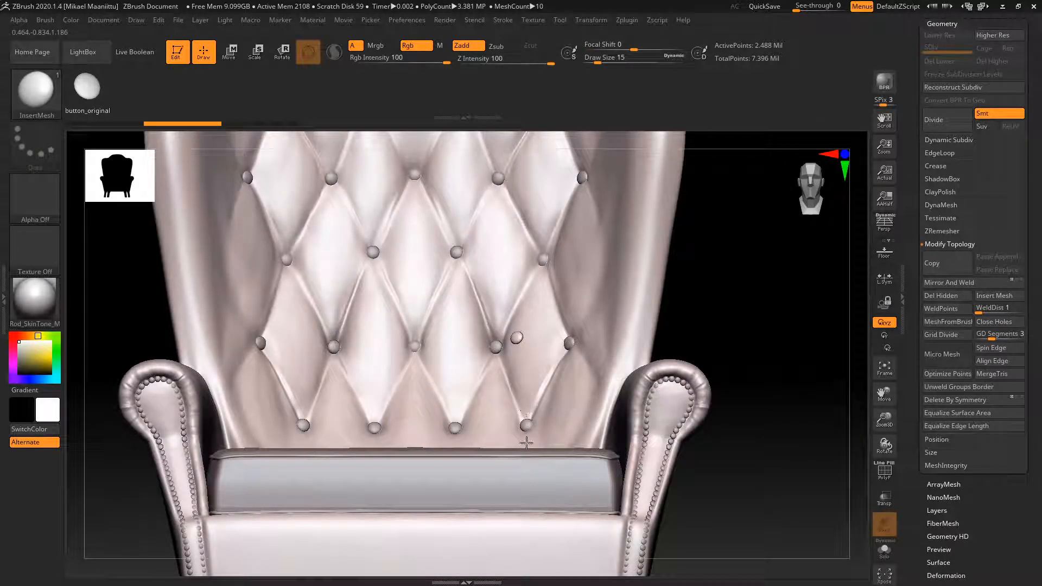
click(546, 312)
drag(539, 283, 538, 302)
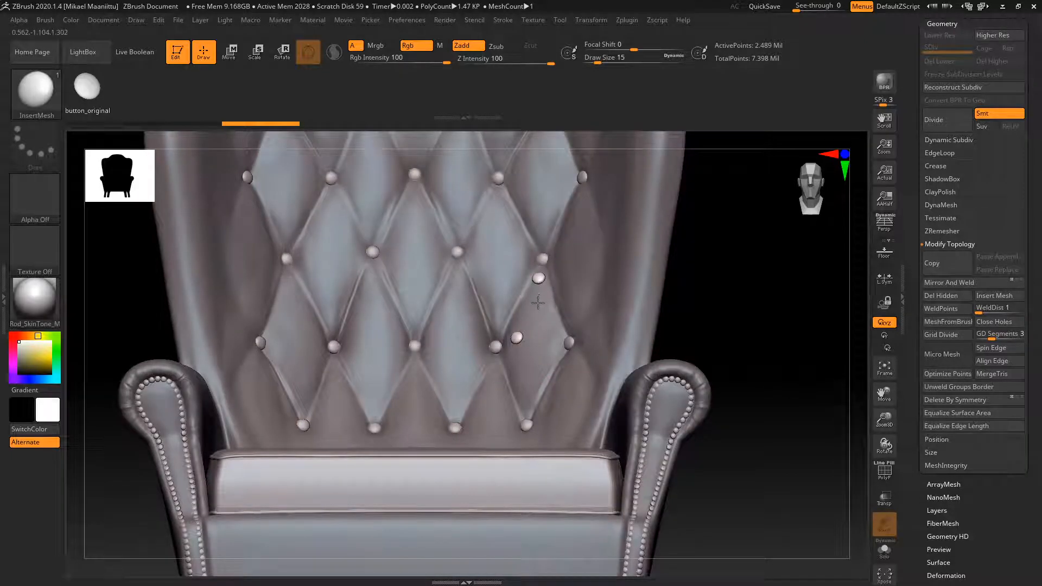
click(552, 344)
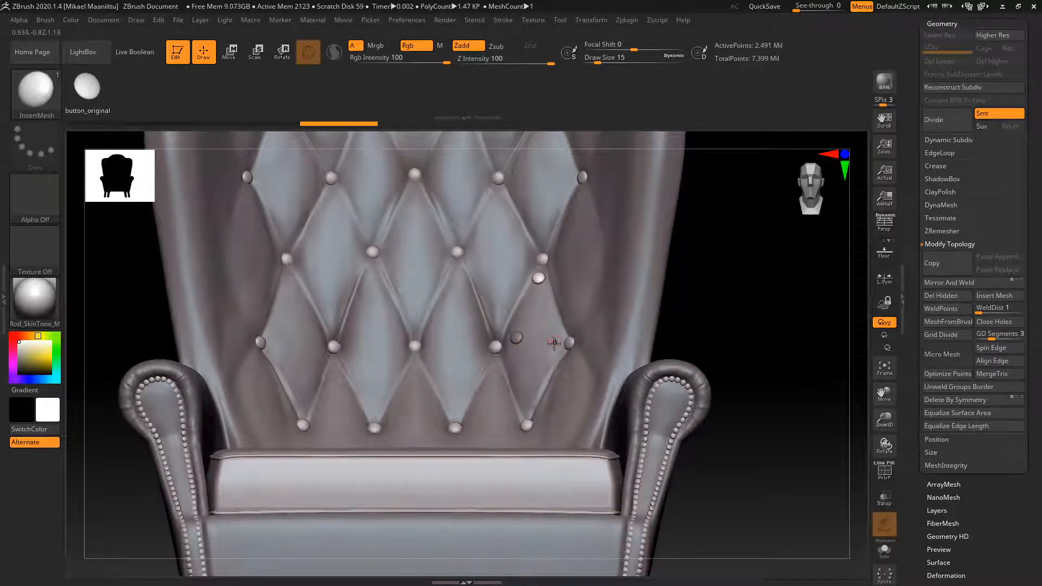
click(525, 428)
key(ctrl)
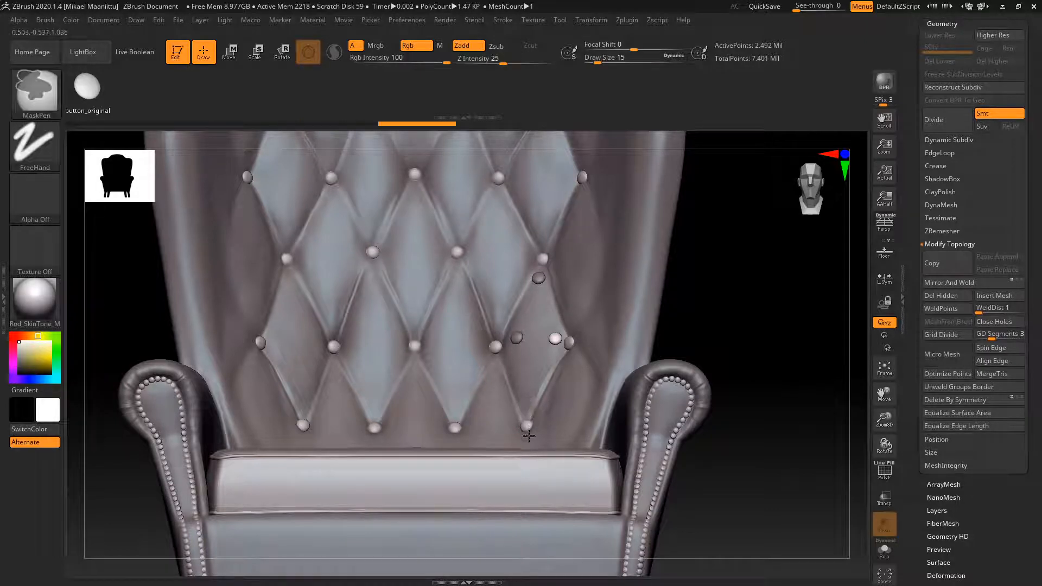
ctrl+click(529, 435)
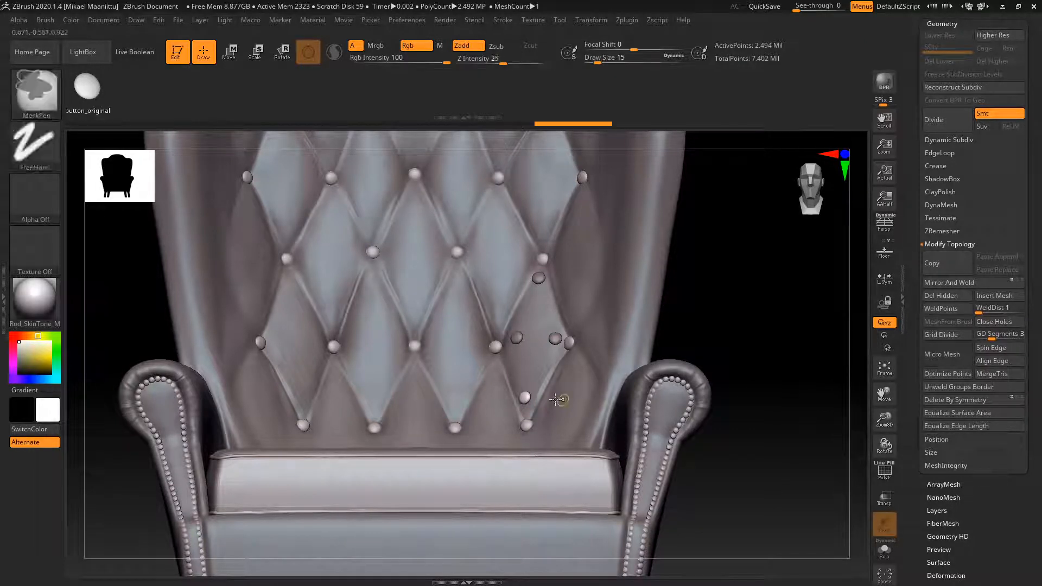
click(486, 348)
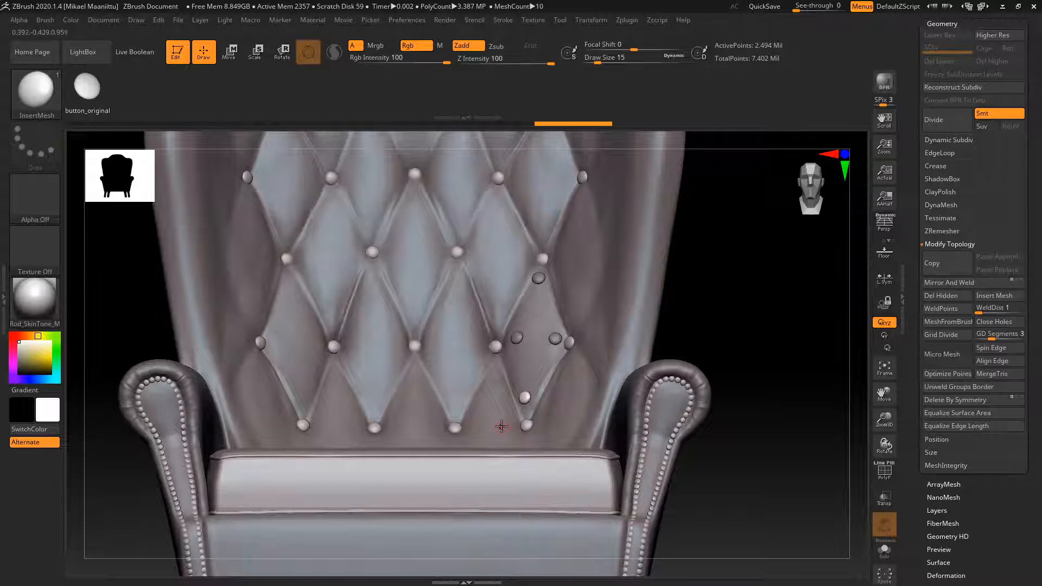
click(37, 109)
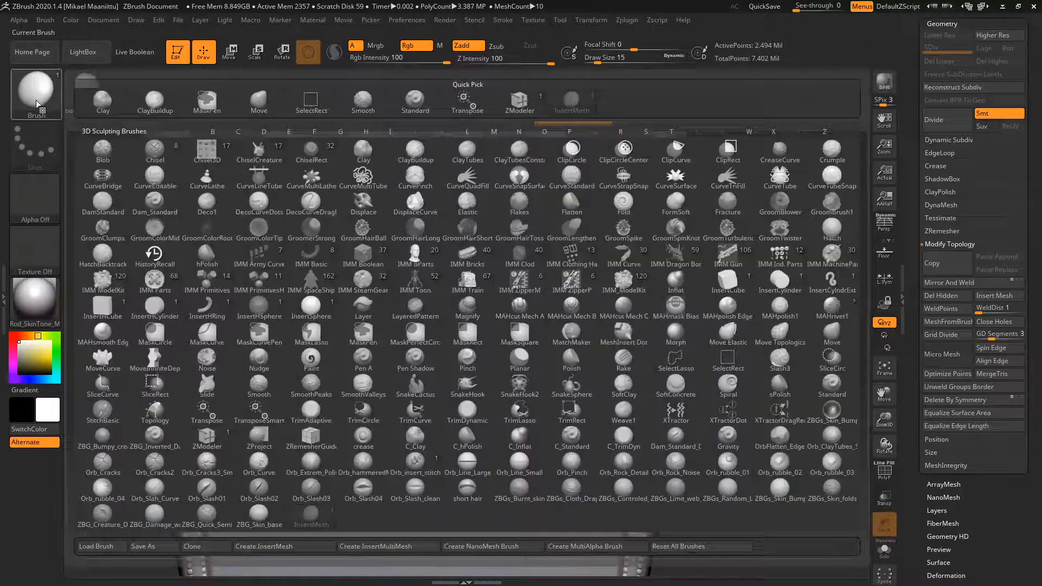
click(270, 548)
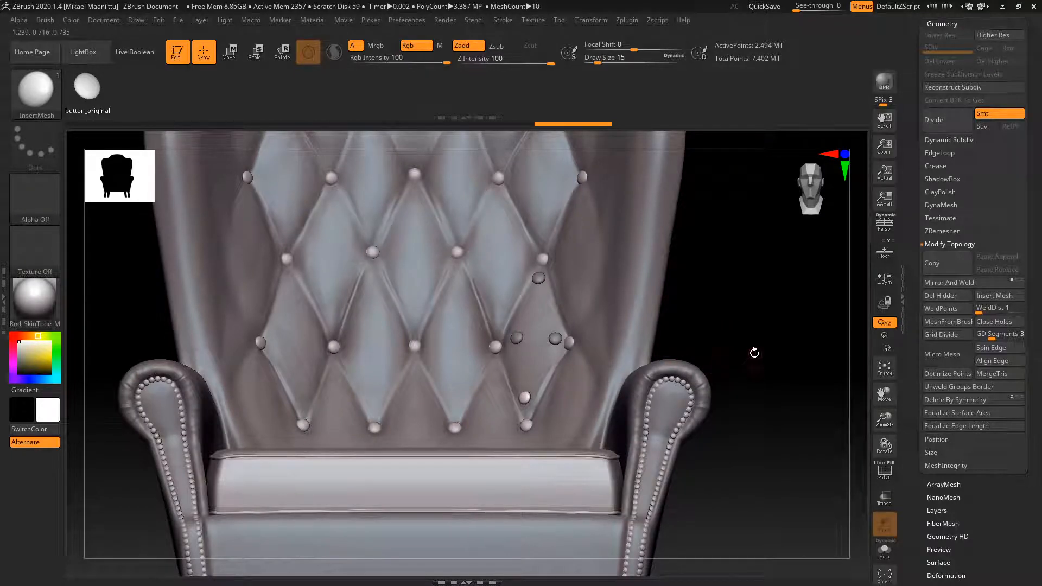
Set the InsertMesh brush's Imbed depth to 0.
mouse_move(731, 298)
alt+mouse_down()
mouse_move(731, 340)
mouse_move(768, 298)
mouse_move(766, 314)
mouse_move(708, 364)
mouse_move(743, 342)
mouse_move(730, 421)
mouse_move(766, 428)
mouse_move(800, 392)
mouse_move(796, 377)
mouse_move(765, 412)
mouse_move(714, 434)
mouse_move(728, 461)
mouse_move(751, 456)
mouse_move(655, 429)
alt+mouse_up()
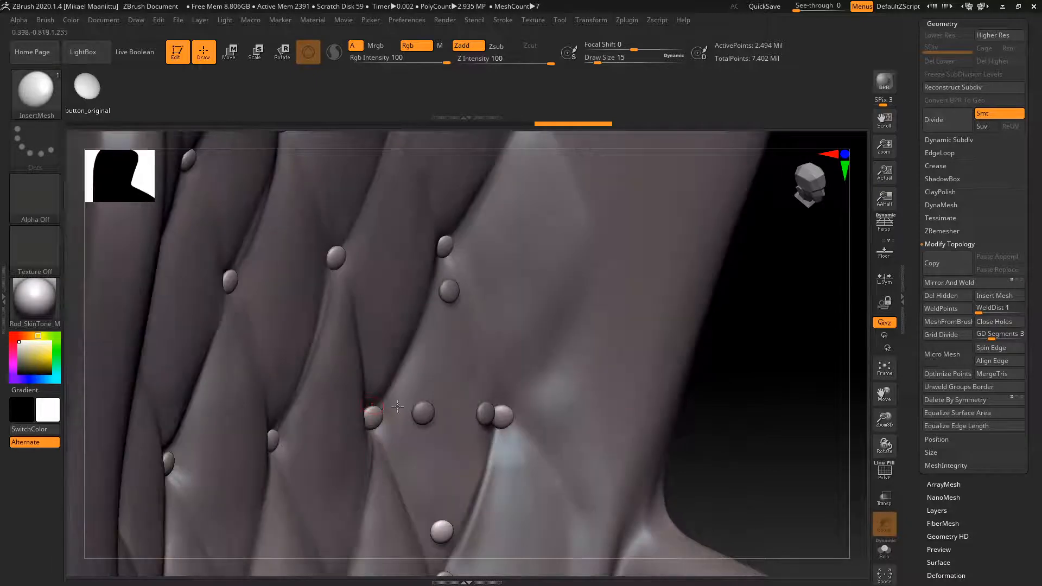
drag(740, 448, 642, 441)
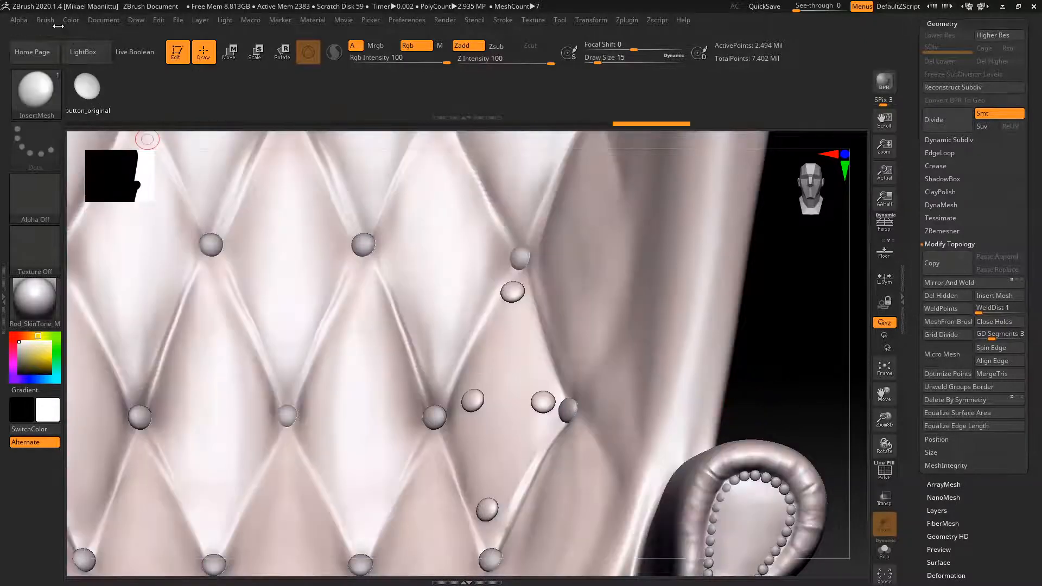
click(43, 21)
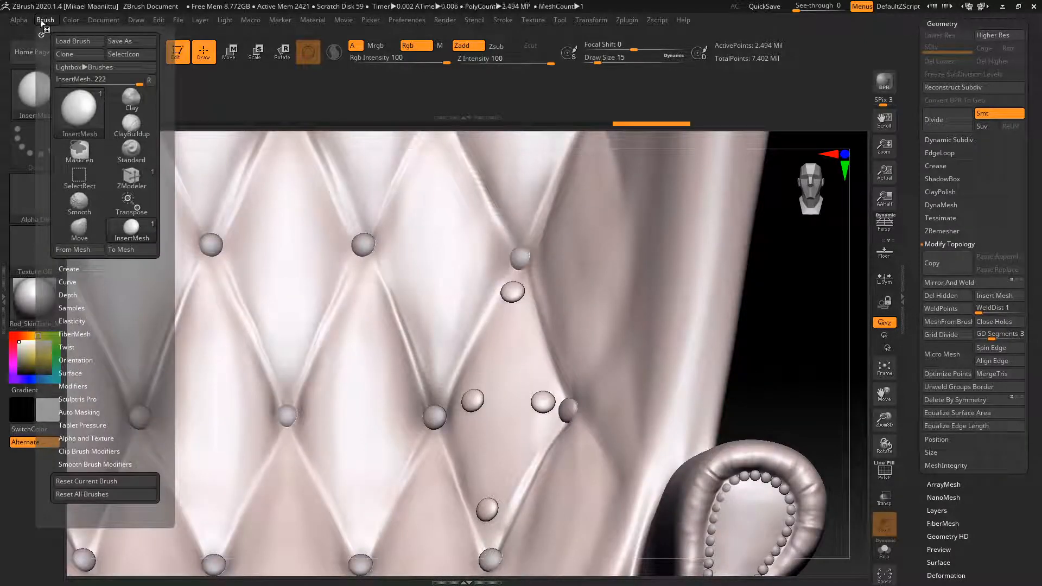
click(63, 295)
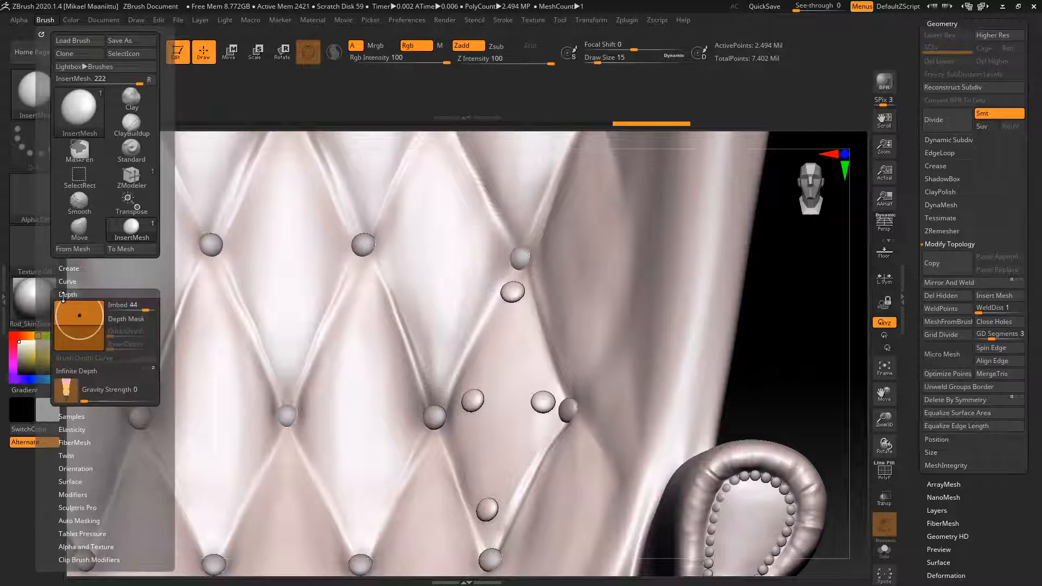
click(142, 308)
mouse_move(142, 308)
mouse_down()
mouse_move(123, 305)
mouse_move(133, 304)
mouse_up()
click(131, 305)
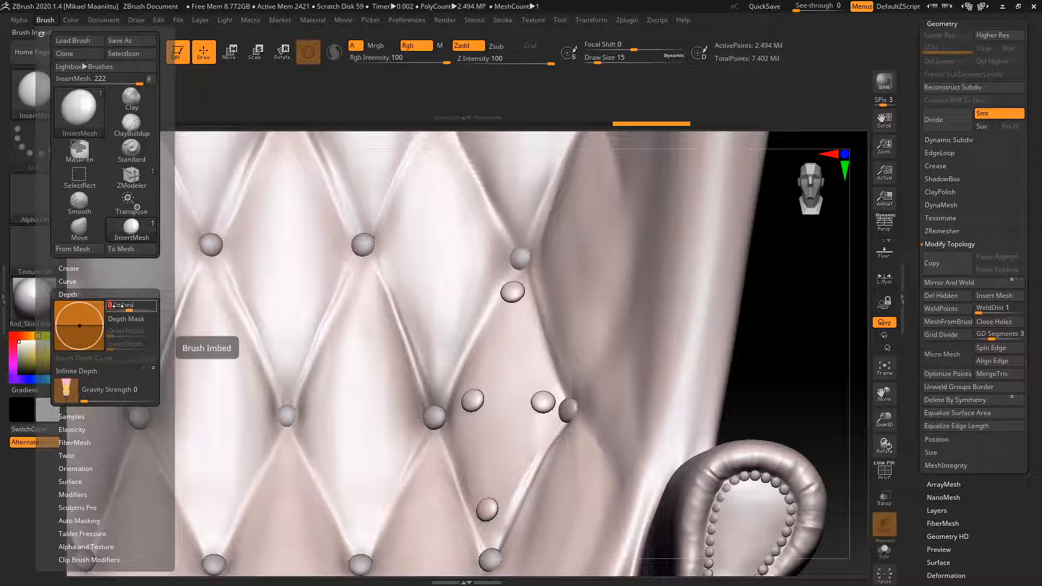
click(68, 294)
click(43, 20)
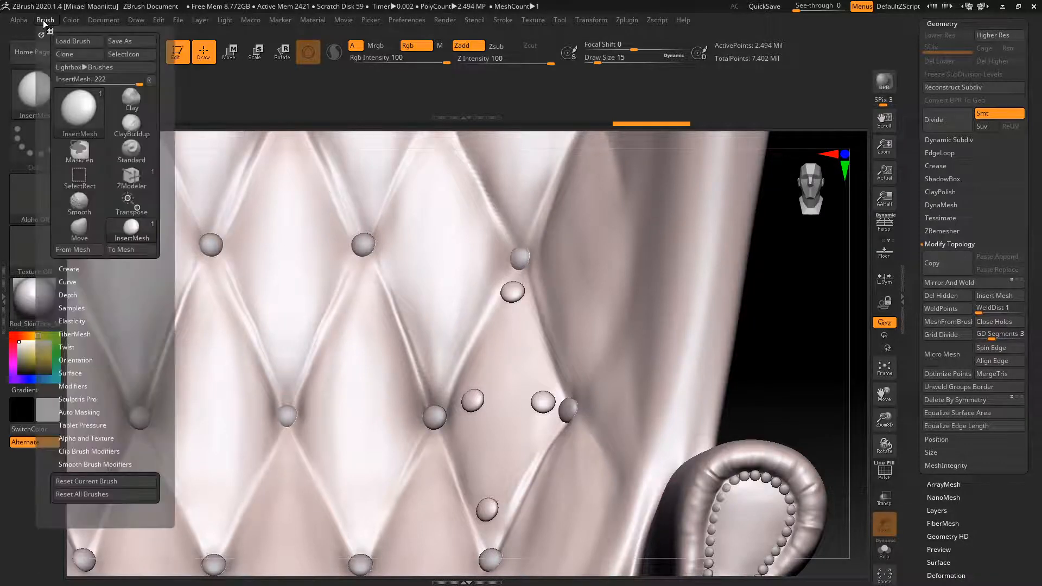
click(41, 20)
Insert one more button at the fixed draw size inside the diamond above and beside the four inserted buttons.
drag(438, 313, 437, 337)
key(ctrl+z)
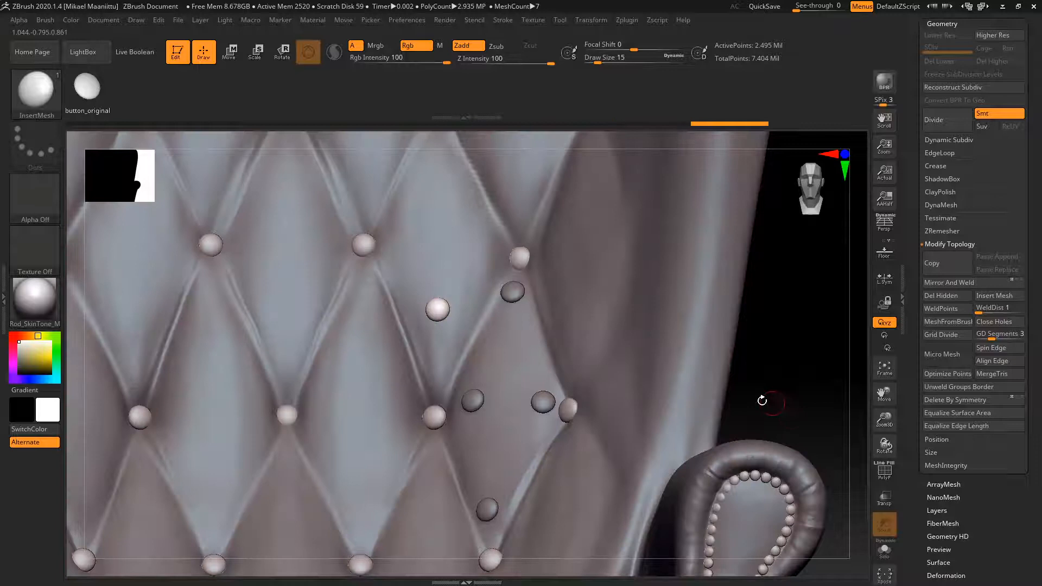
mouse_move(762, 400)
mouse_down()
mouse_move(791, 402)
mouse_move(800, 417)
mouse_move(756, 402)
mouse_move(780, 383)
mouse_move(786, 302)
mouse_move(772, 349)
mouse_move(780, 311)
mouse_move(753, 314)
mouse_move(775, 376)
mouse_move(747, 360)
mouse_move(744, 291)
mouse_move(726, 388)
mouse_move(702, 384)
mouse_move(717, 400)
mouse_up()
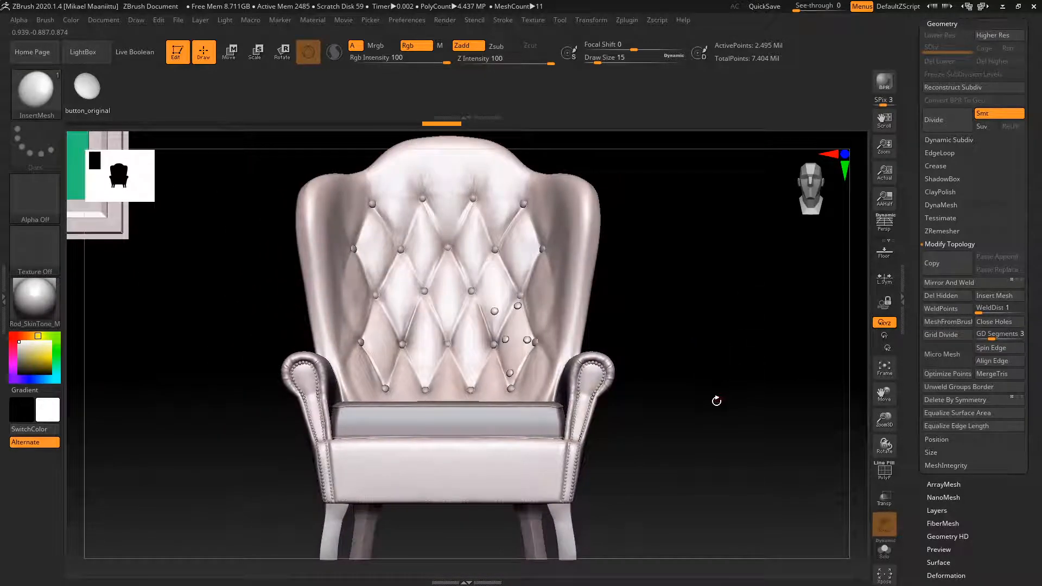
Hide the inserted buttons so only the armchair body shows in its subtool, and open the subtool's Split options.
ctrl+shift+click(527, 341)
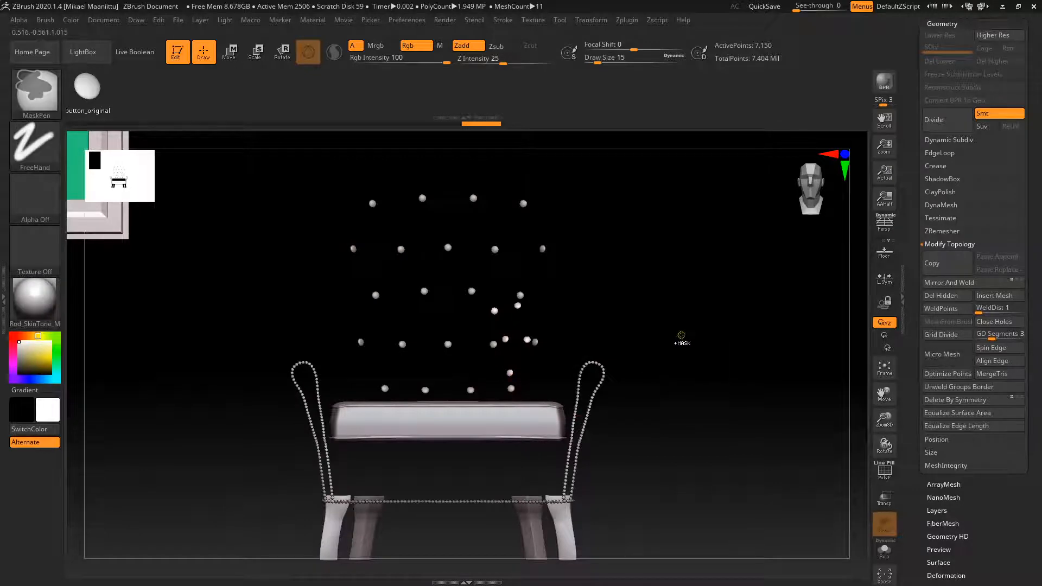
ctrl+shift+click(705, 389)
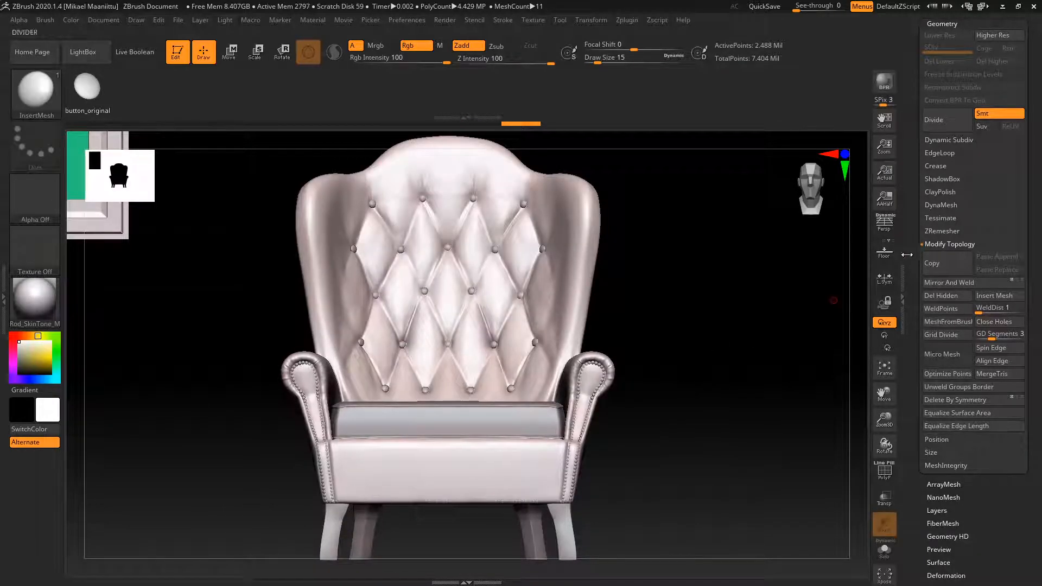
scroll(945, 186, up, 3)
click(938, 162)
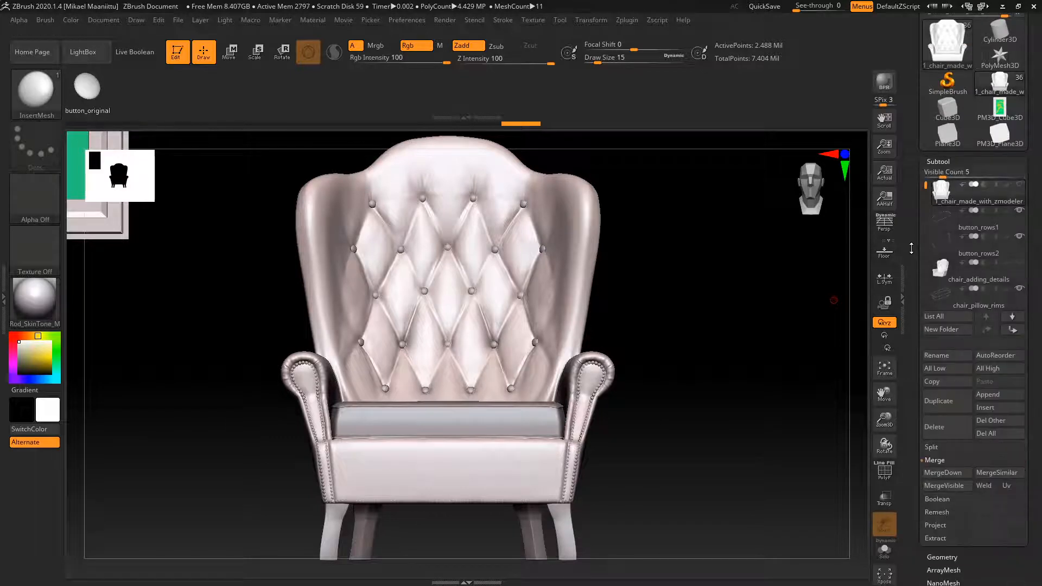
scroll(912, 300, down, 2)
click(936, 364)
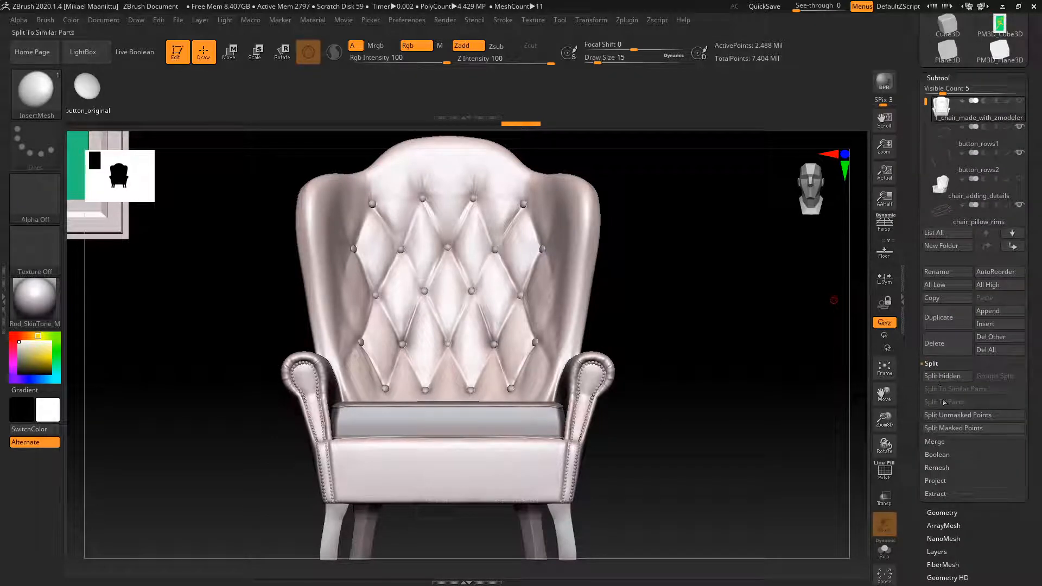
Undo the visibility changes and bring back the view with only the inserted buttons isolated in the armchair subtool.
key(ctrl+z)
key(ctrl+z)
key(ctrl+z)
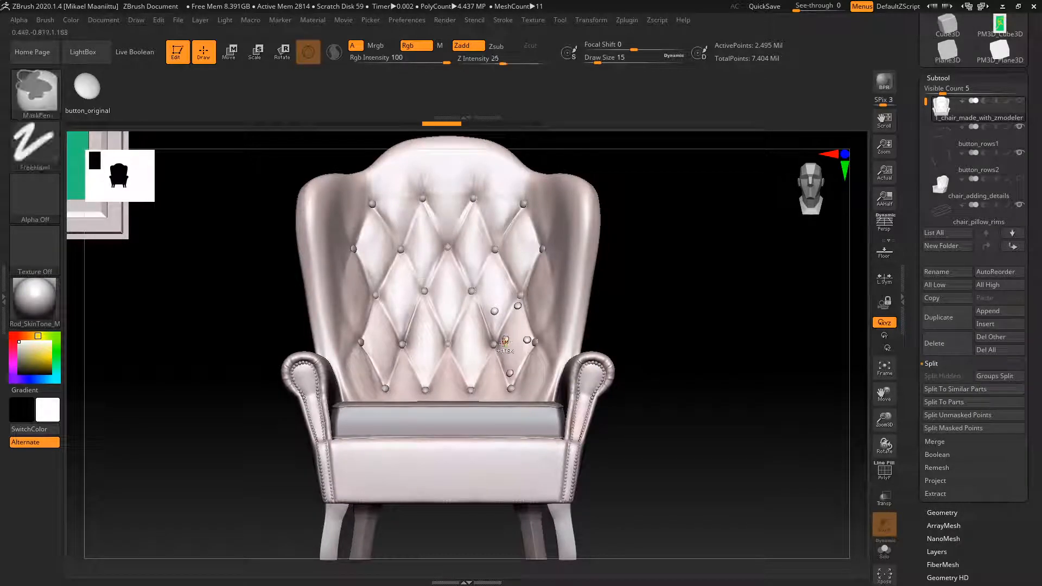
key(ctrl+shift+z)
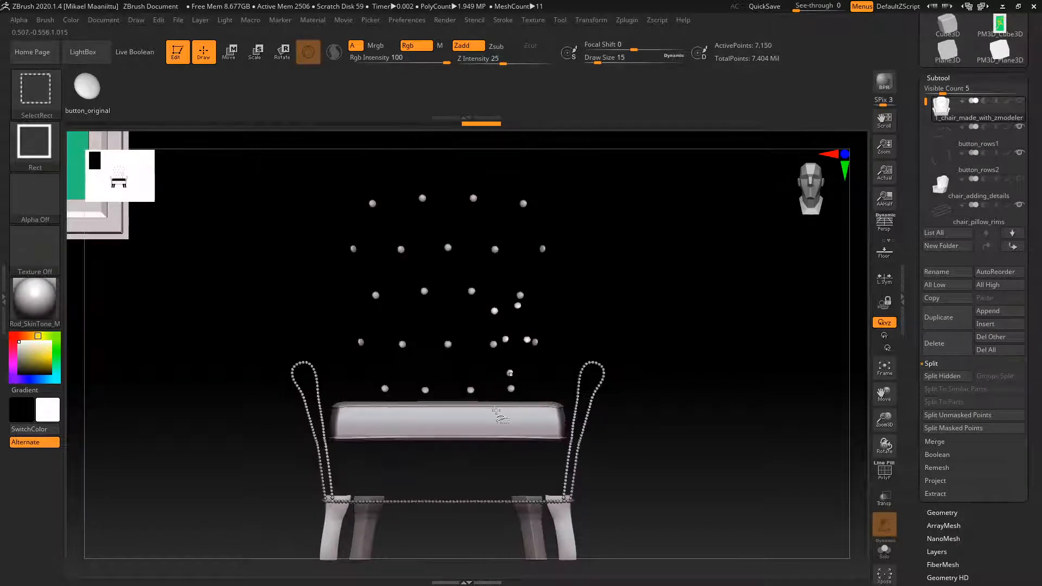
Turn on the polyframe display and examine the isolated inserted buttons up close.
click(884, 470)
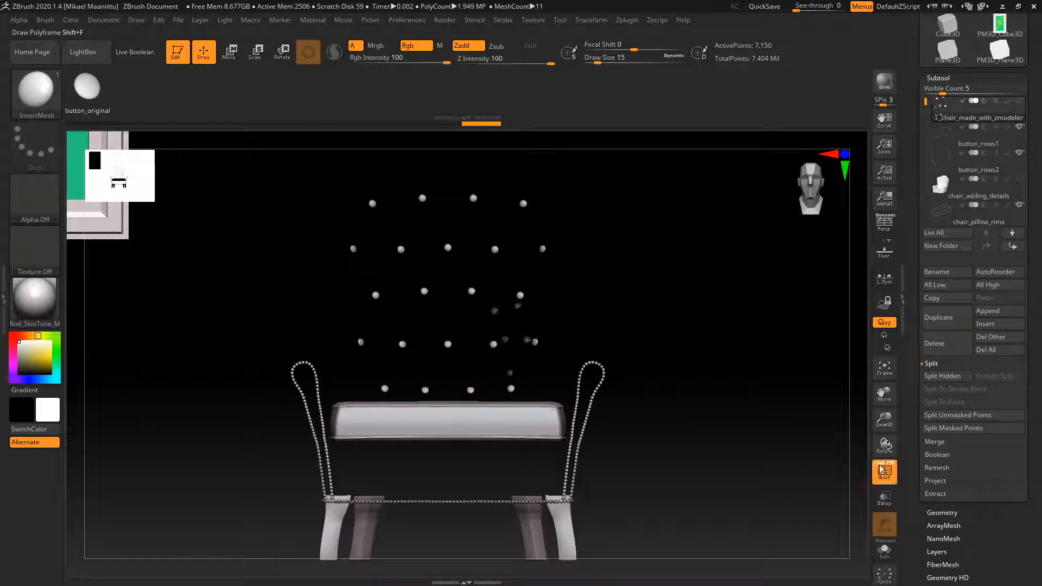
click(878, 466)
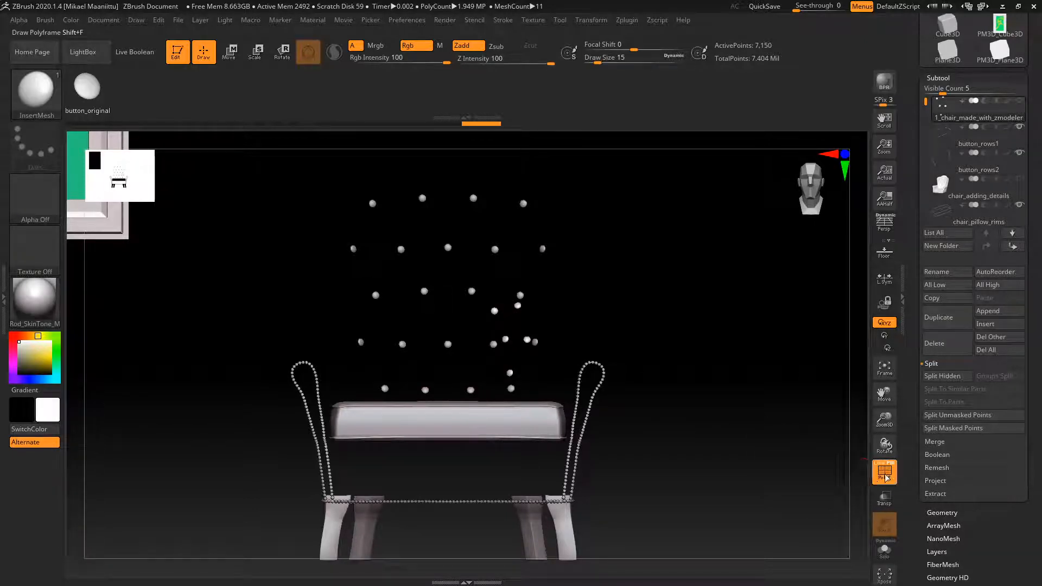
alt+drag(684, 327, 694, 579)
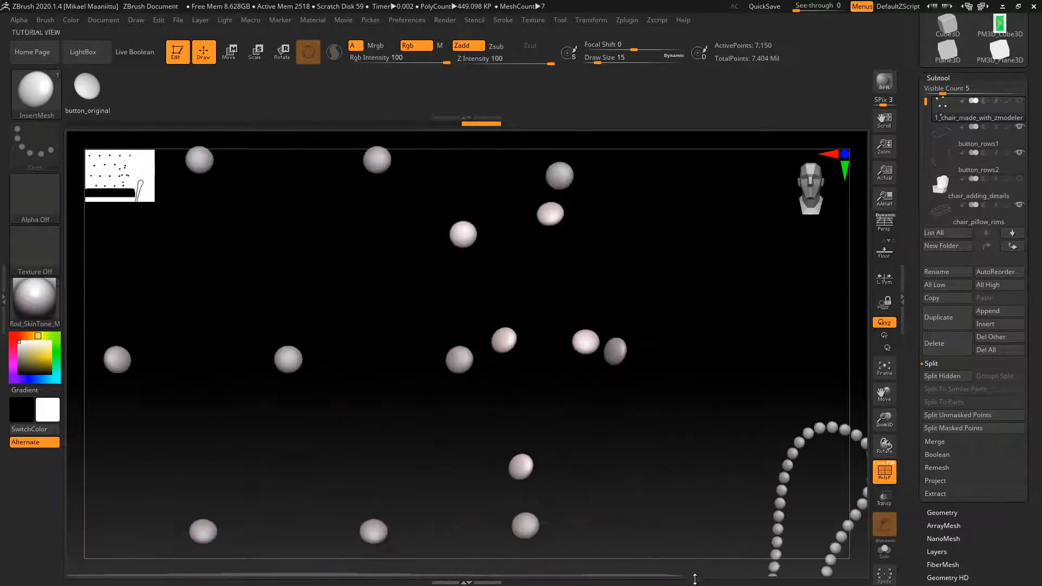
drag(659, 410, 668, 432)
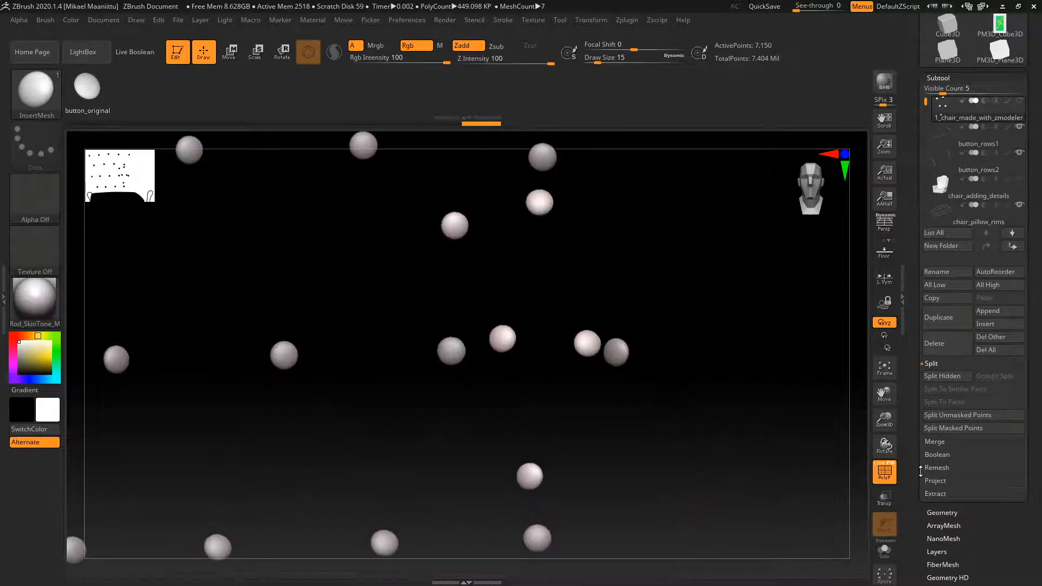
click(879, 468)
click(878, 465)
alt+drag(738, 414, 714, 402)
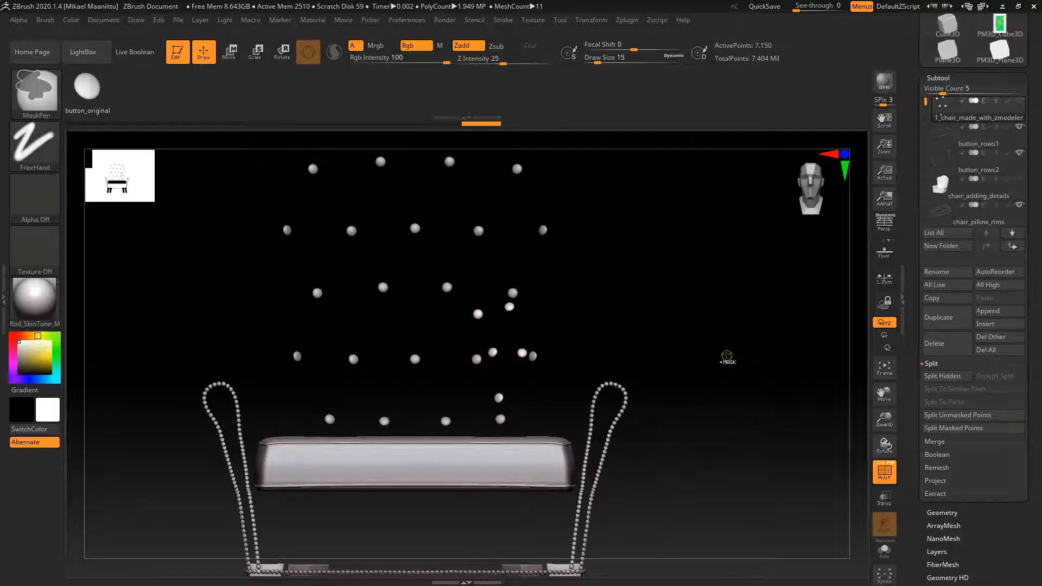
Invert the visibility to show the armchair body, and split the inserted buttons off into their own subtool.
mouse_move(711, 339)
ctrl+shift+mouse_down()
mouse_move(776, 412)
mouse_move(761, 418)
ctrl+shift+mouse_up()
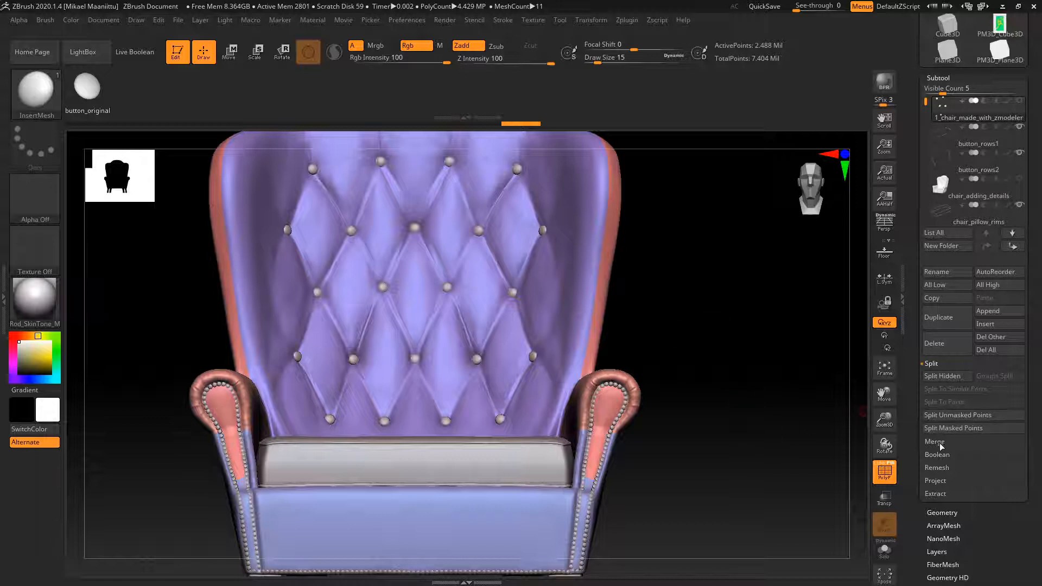
click(937, 415)
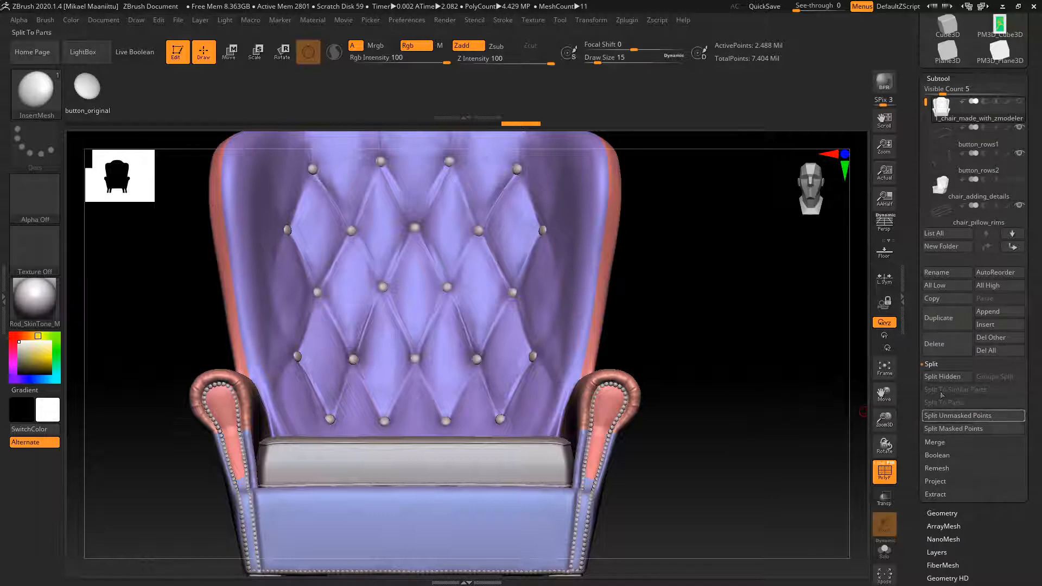
click(927, 416)
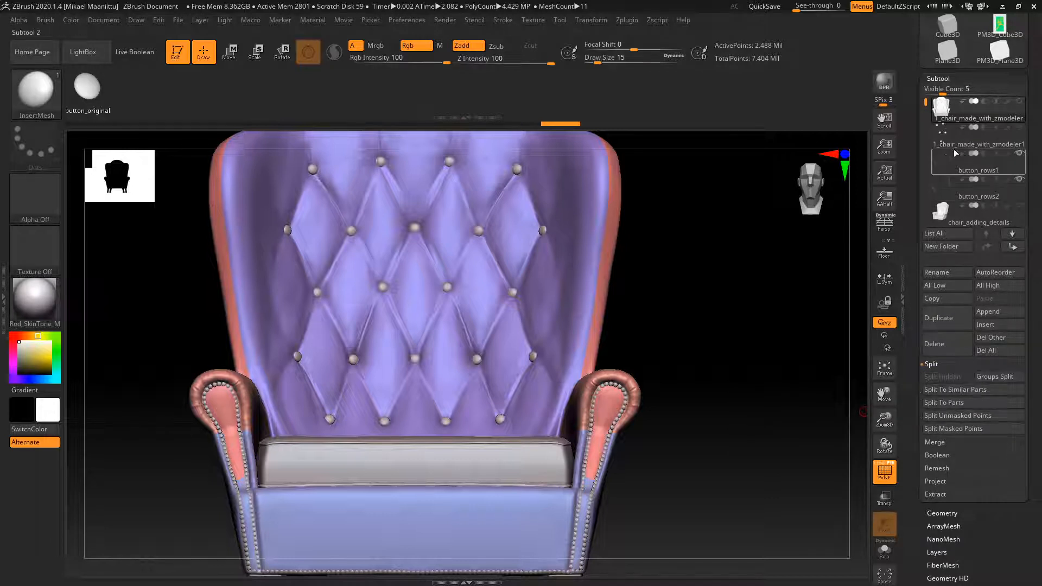
Select the new buttons subtool and give each button its own polygroup with Auto Groups.
click(972, 136)
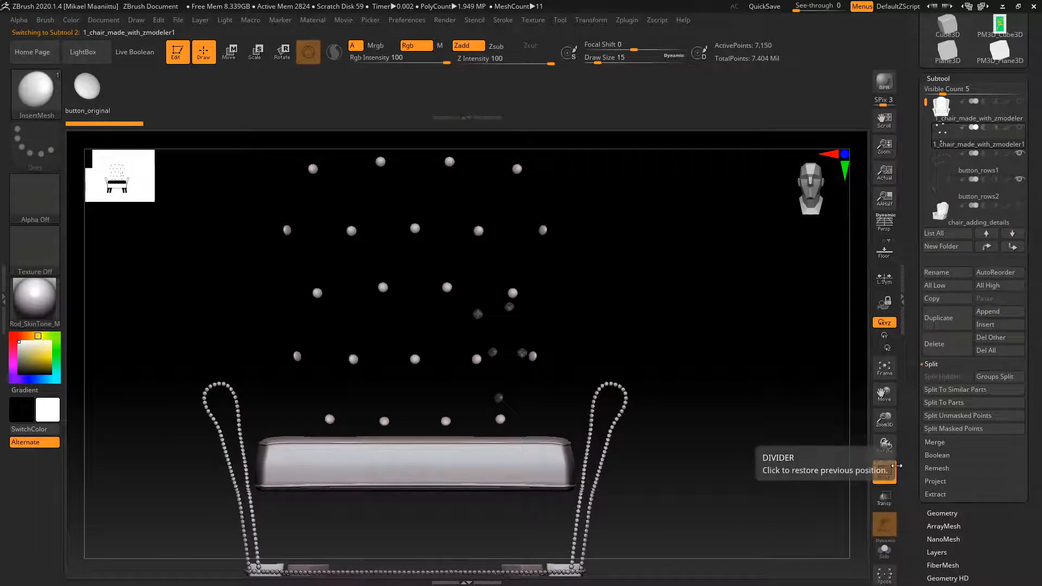
drag(888, 423, 852, 471)
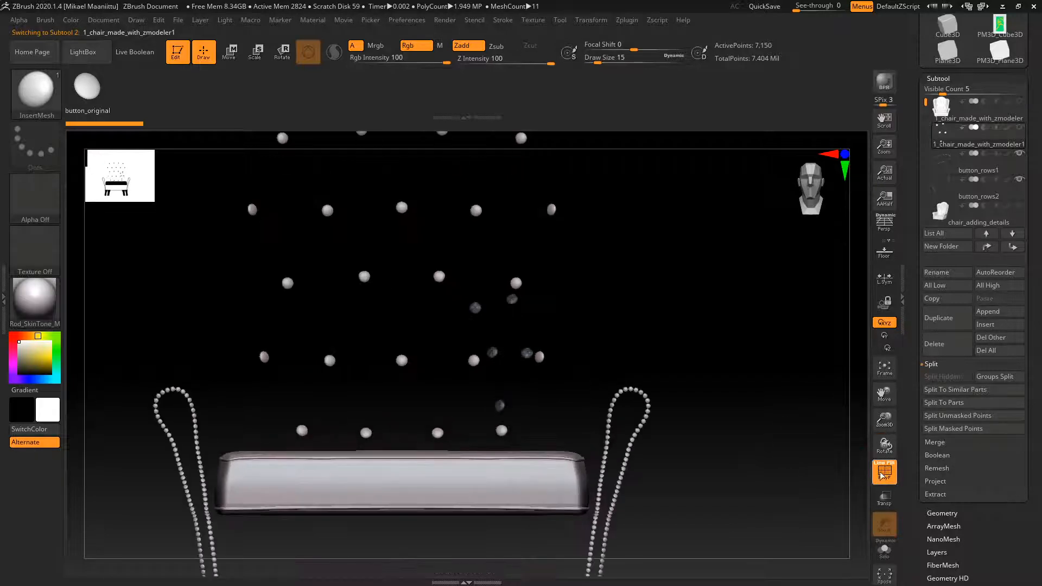
alt+drag(784, 407, 760, 448)
drag(917, 462, 946, 371)
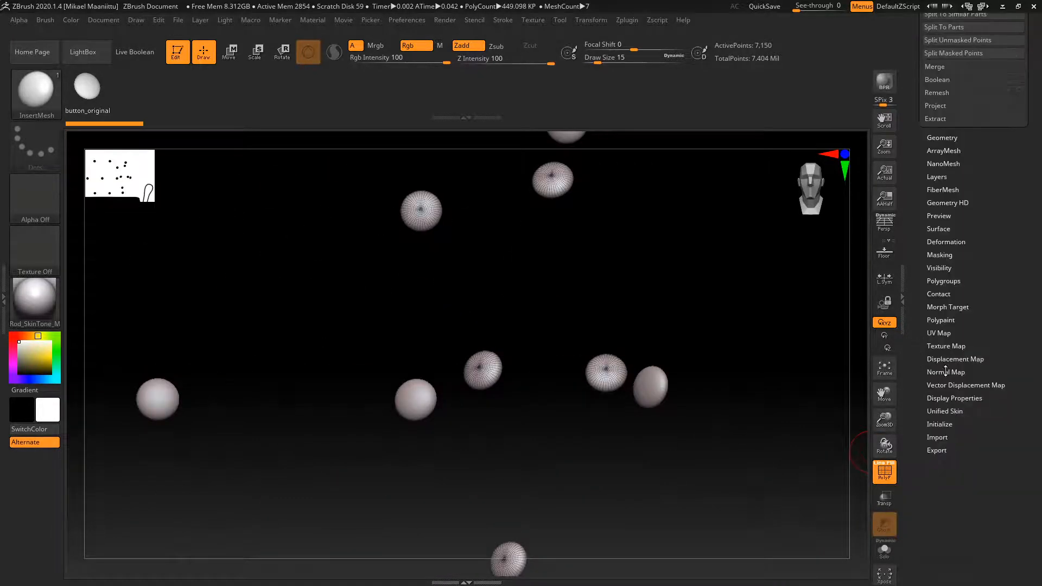
click(944, 281)
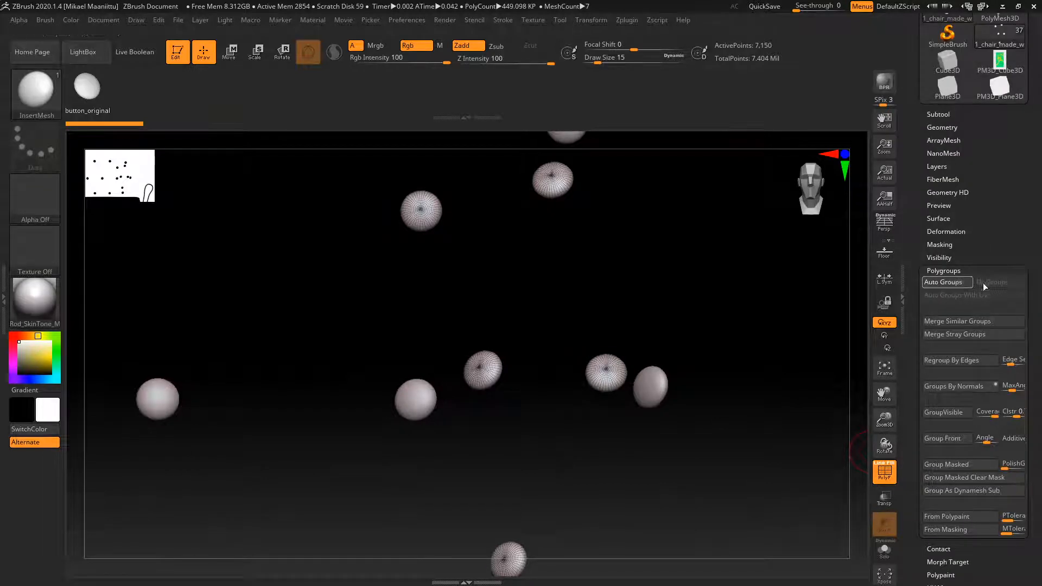
click(955, 282)
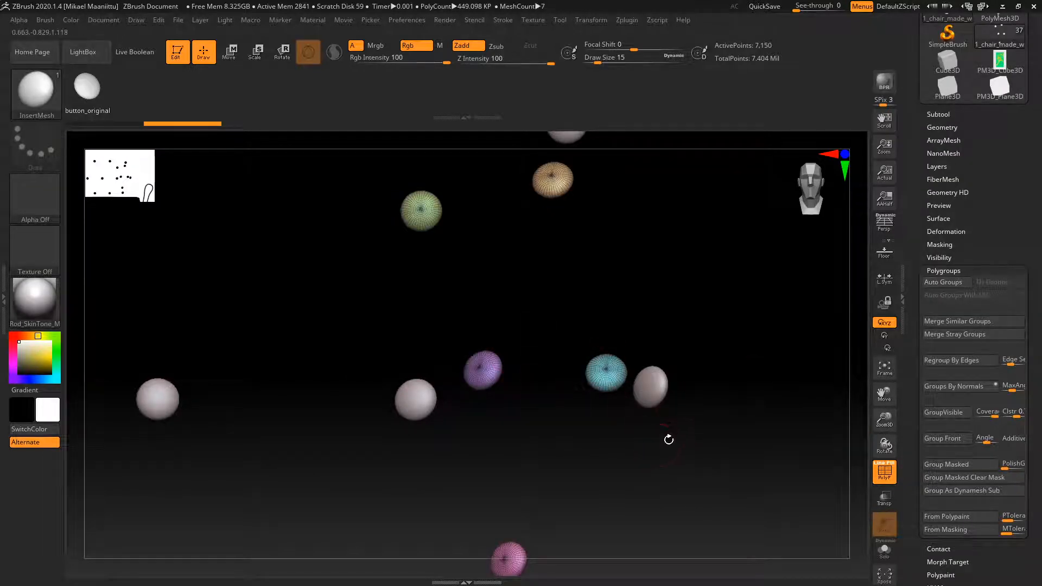
Isolate the cyan button and the purple button by polygroup in turn, showing all buttons again after each.
alt+drag(746, 375, 730, 361)
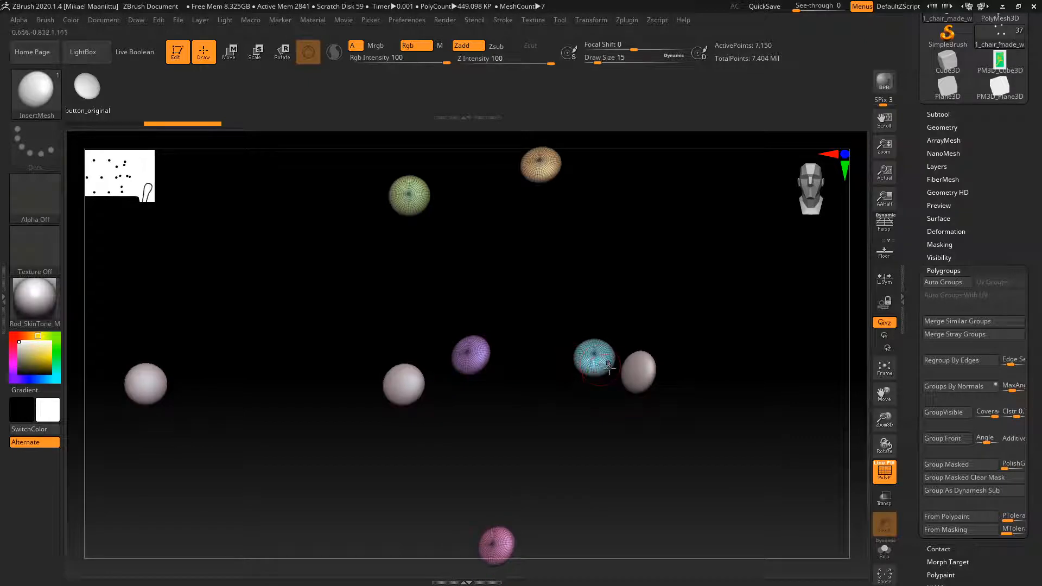
key(ctrl+shift)
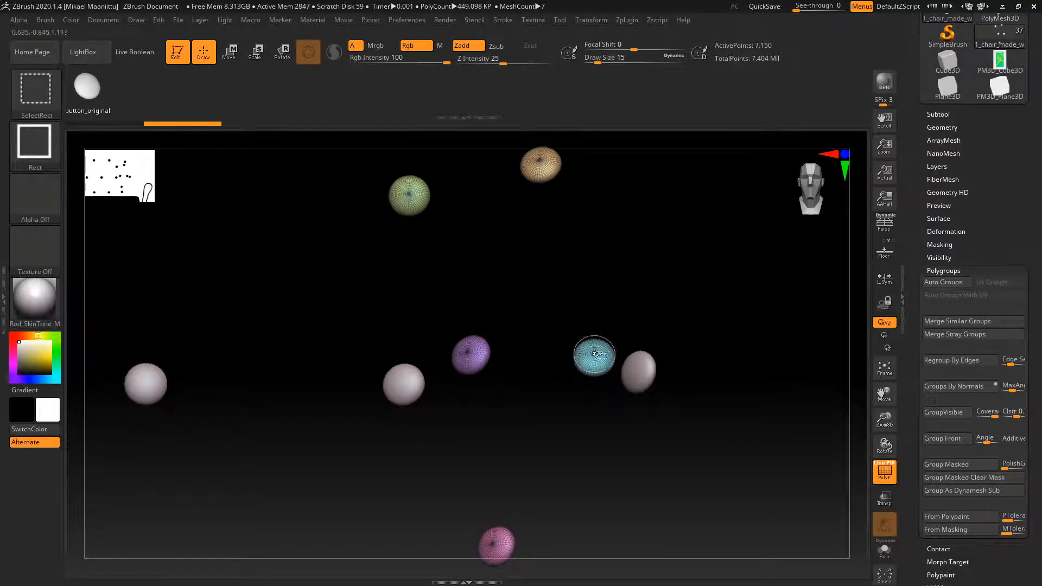
ctrl+shift+click(595, 361)
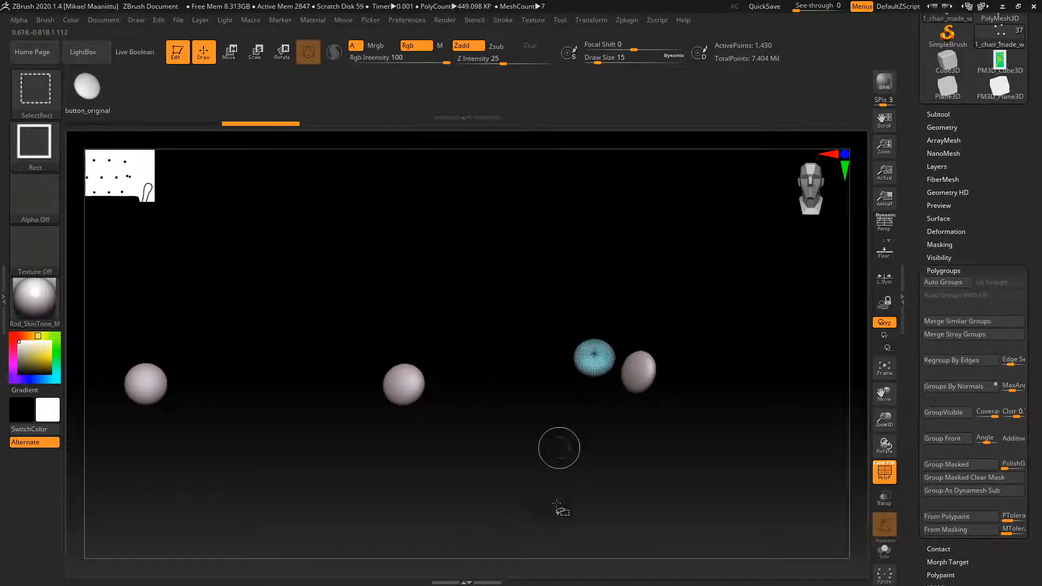
ctrl+shift+click(602, 441)
ctrl+shift+click(486, 365)
ctrl+shift+click(515, 437)
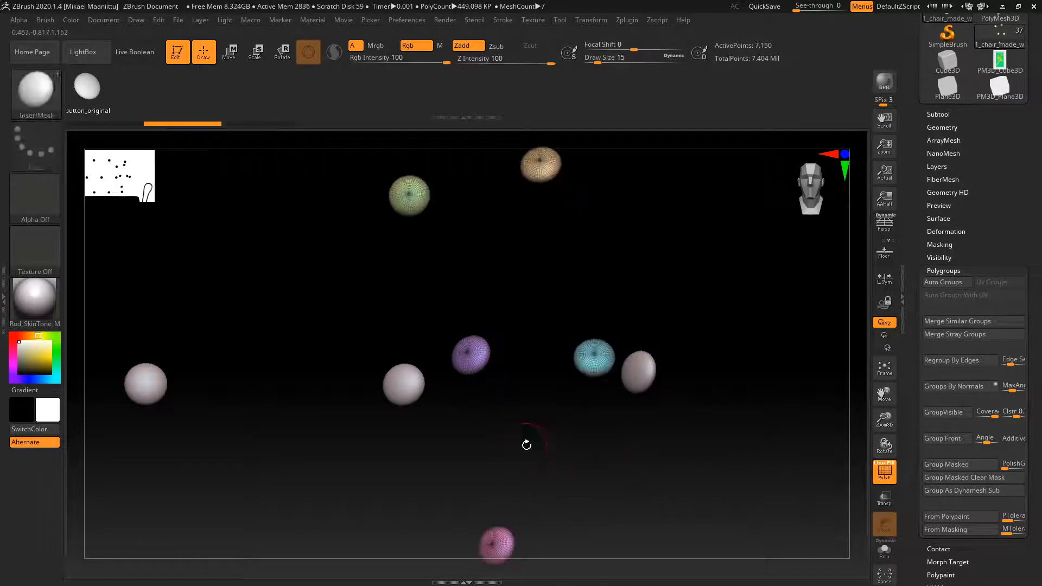
Isolate the cyan button by polygroup and, with the gizmo centred on it, move it slightly down and to the left.
ctrl+shift+click(586, 363)
key(w)
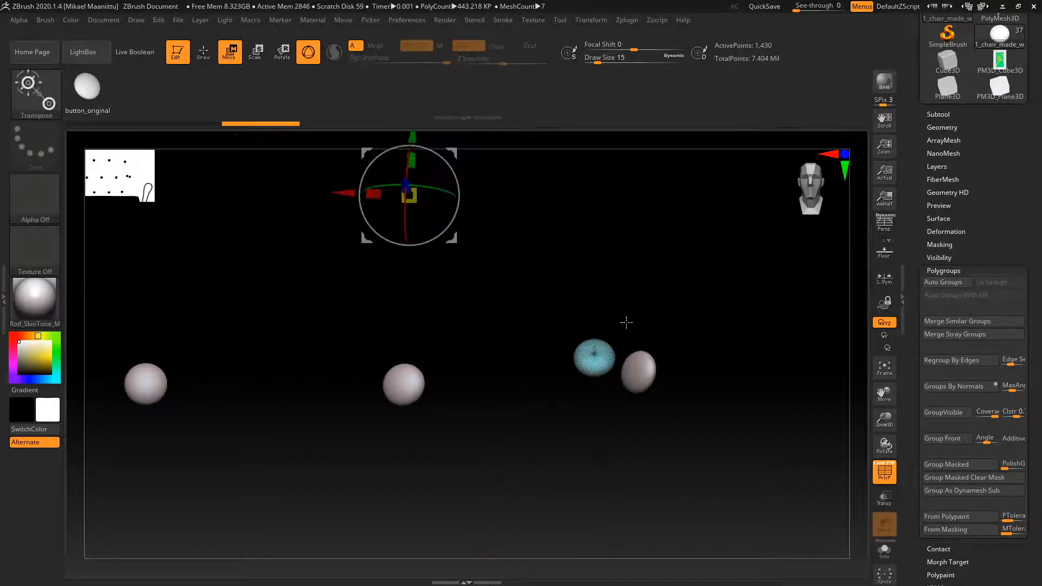
alt+drag(764, 343, 763, 435)
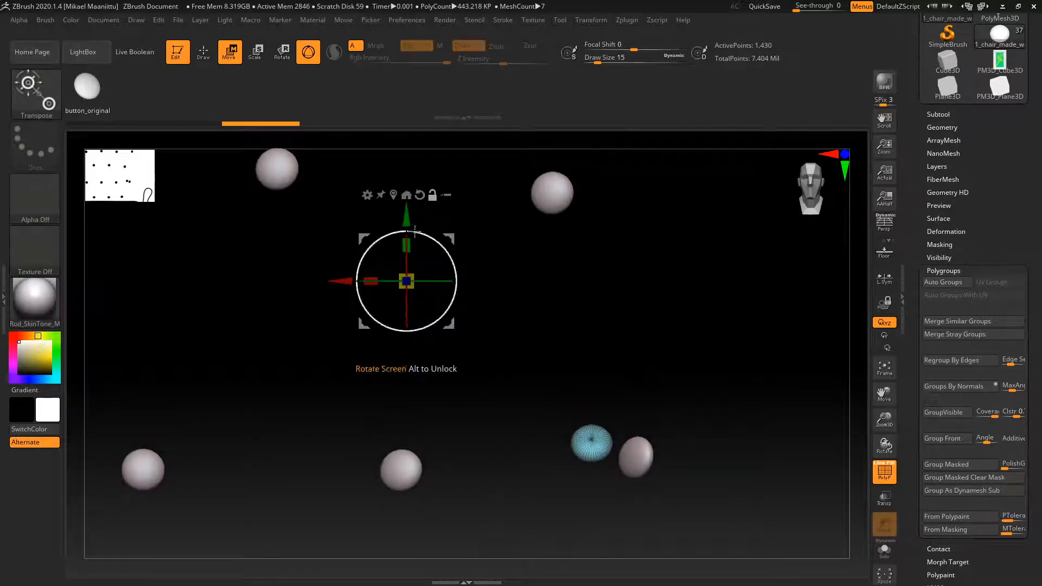
click(394, 196)
mouse_move(639, 396)
mouse_down()
mouse_move(596, 319)
mouse_move(629, 323)
mouse_up()
ctrl+click(606, 320)
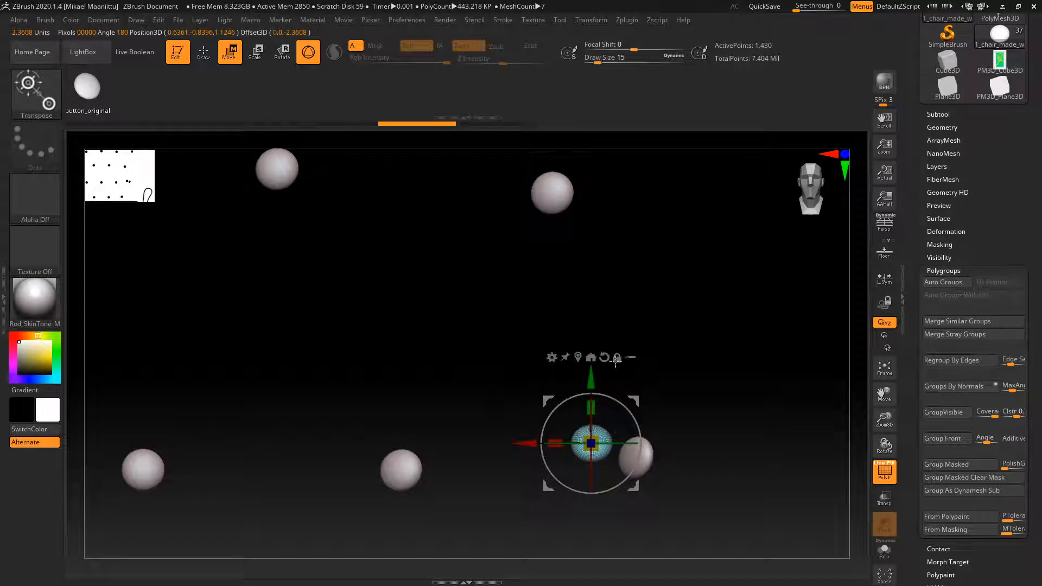
mouse_move(630, 403)
mouse_down()
mouse_move(627, 383)
mouse_move(623, 401)
mouse_move(597, 413)
mouse_move(631, 395)
mouse_move(623, 415)
mouse_up()
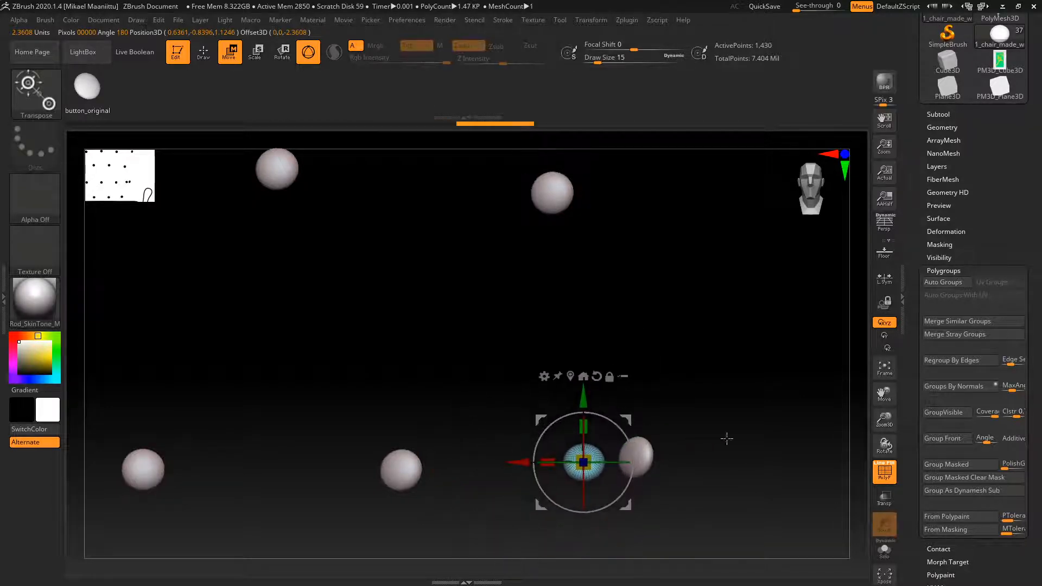
Turn off the polyframe display and make the armchair body the active subtool in Draw mode.
alt+drag(782, 419, 753, 340)
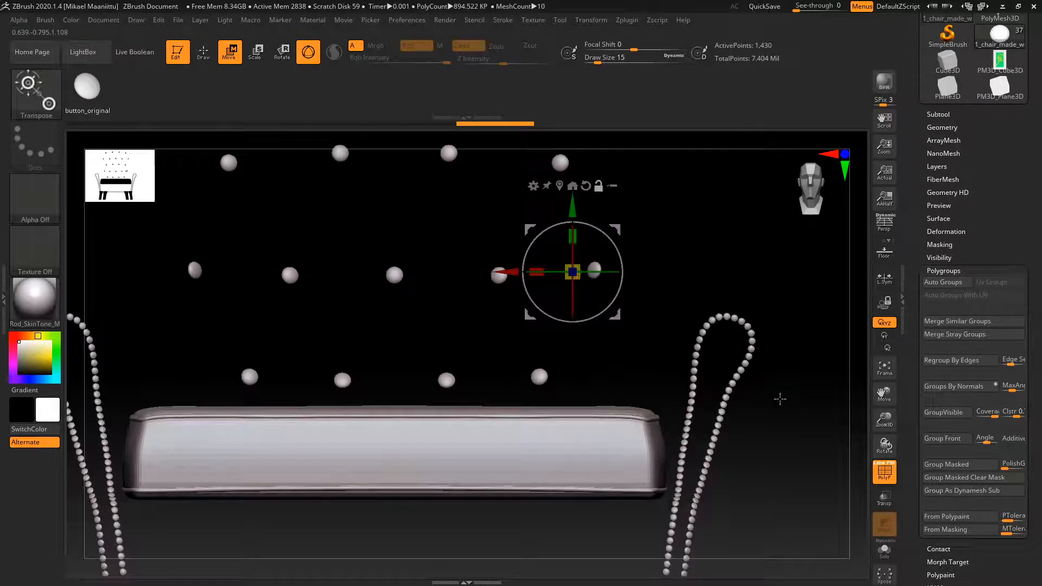
alt+drag(785, 404, 760, 374)
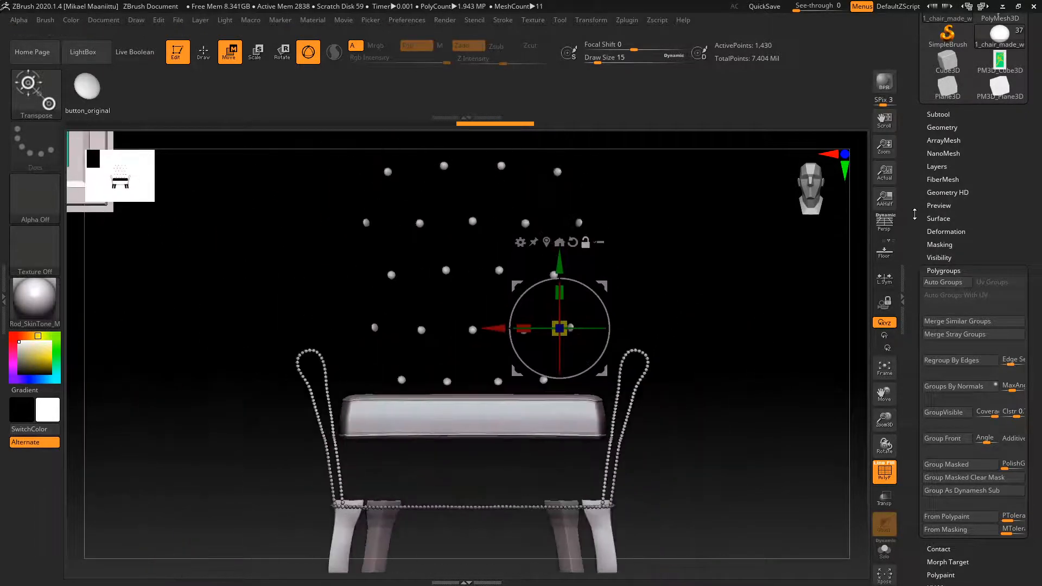
click(944, 270)
click(935, 114)
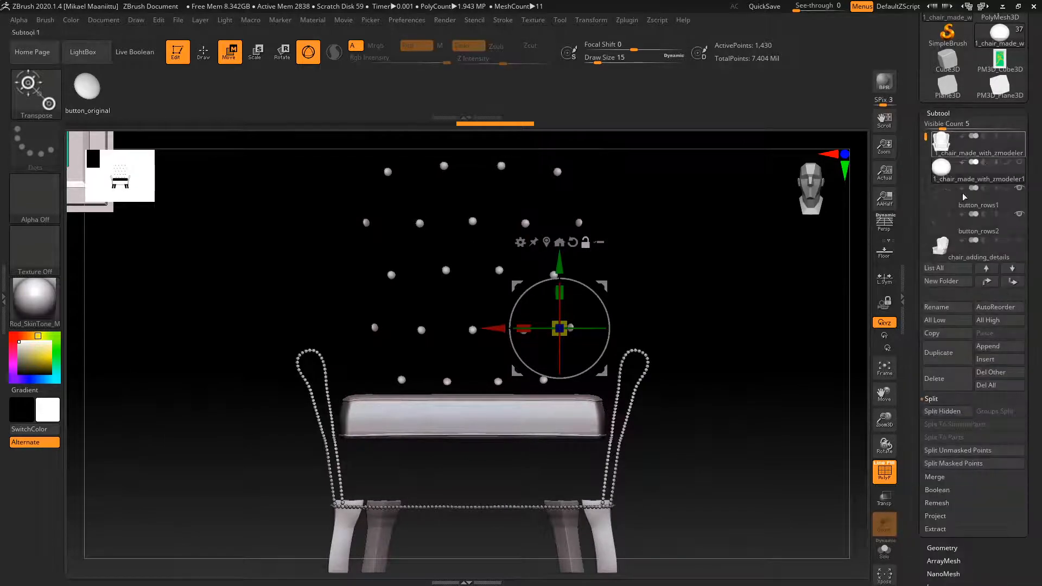
click(885, 477)
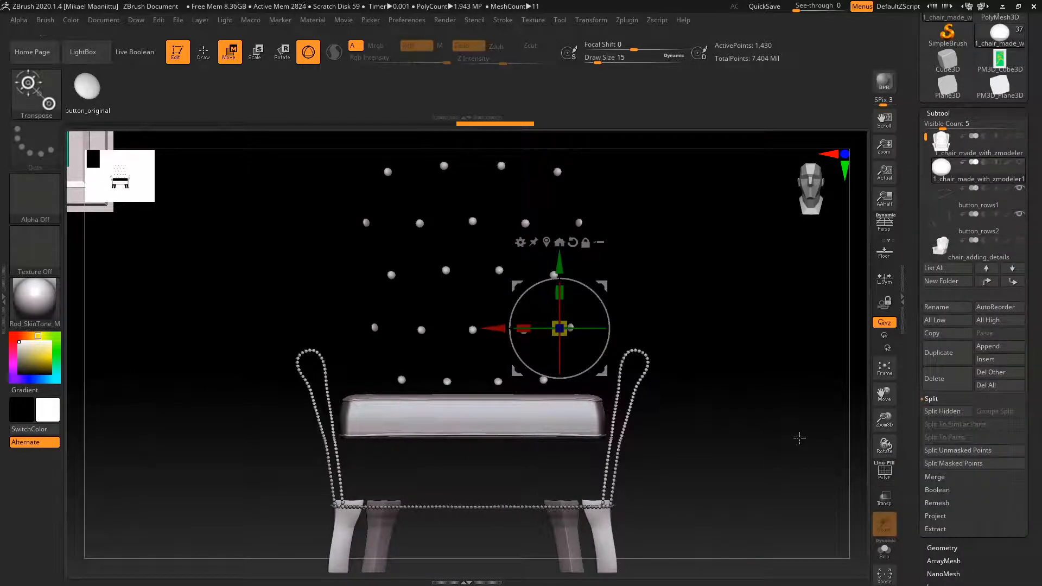
drag(798, 434, 648, 399)
click(941, 179)
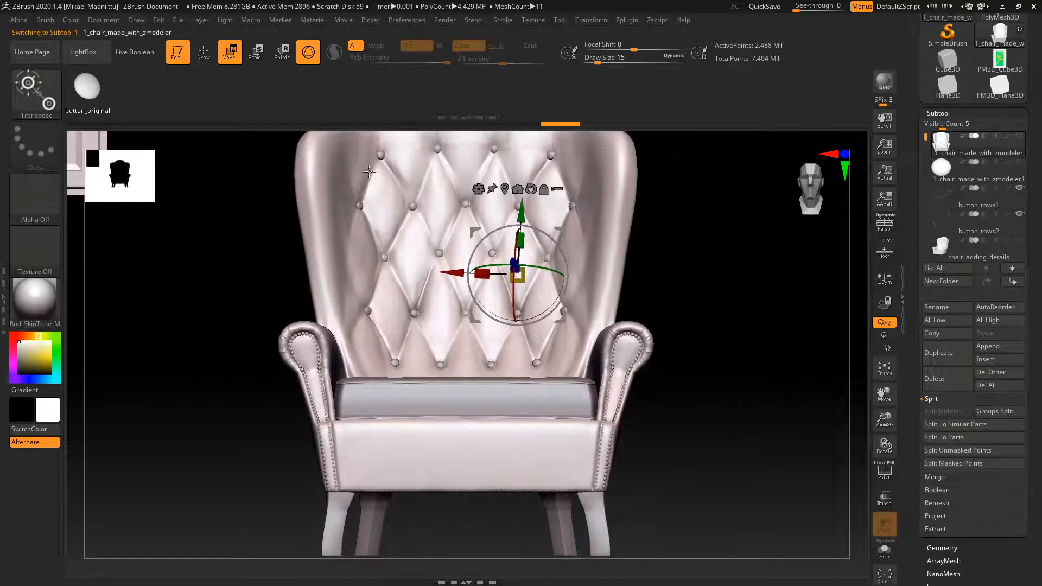
key(q)
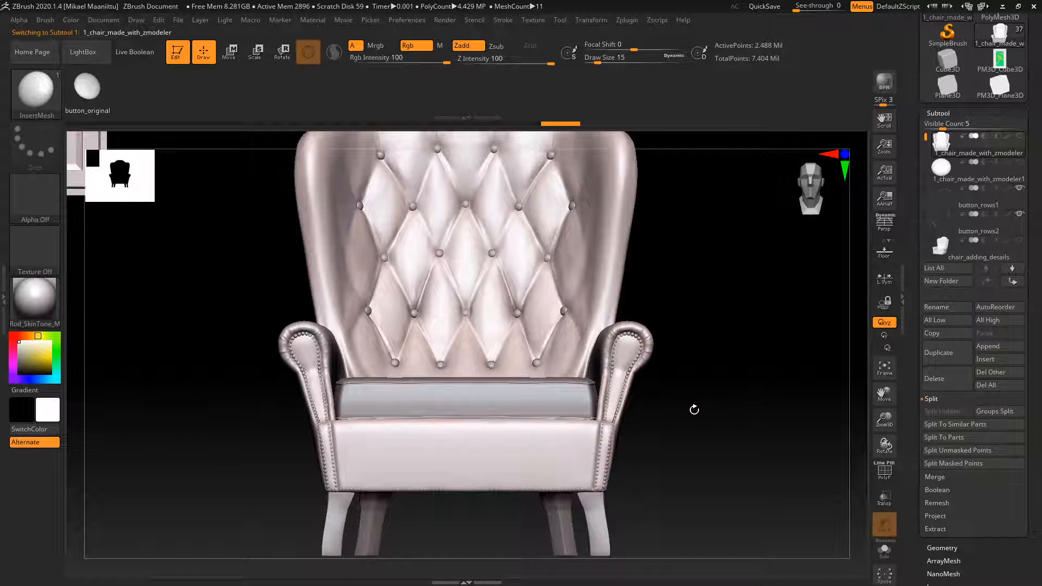
Turn on Curve Mode in the stroke settings of the InsertMesh brush.
drag(694, 410, 755, 346)
drag(724, 403, 744, 383)
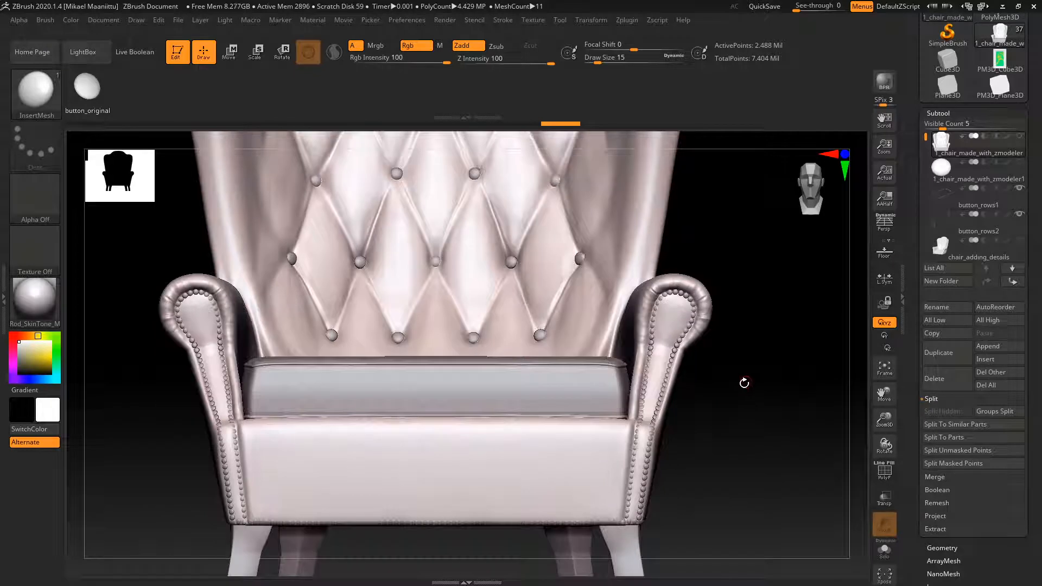
click(500, 20)
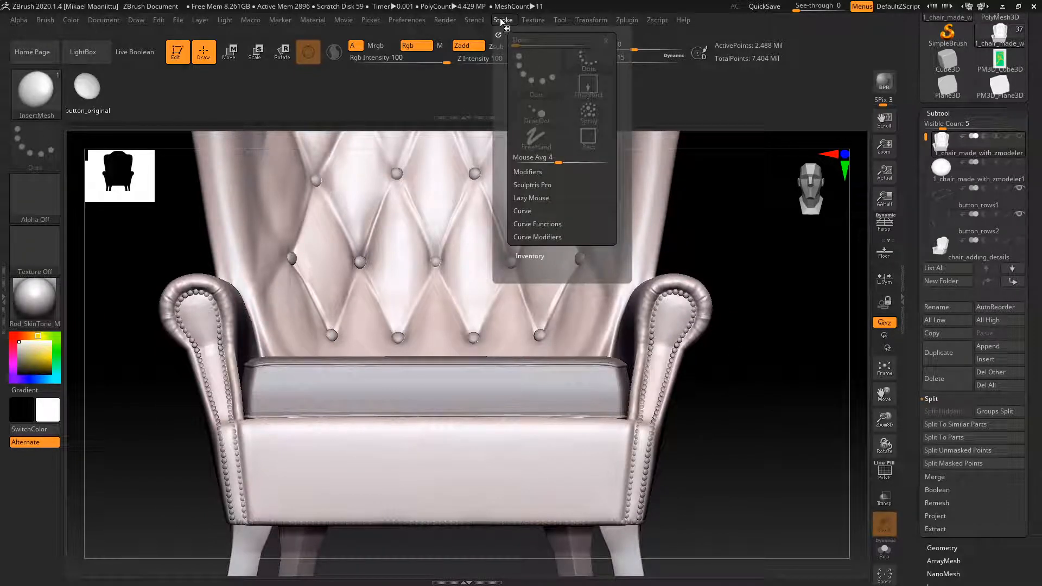
click(520, 212)
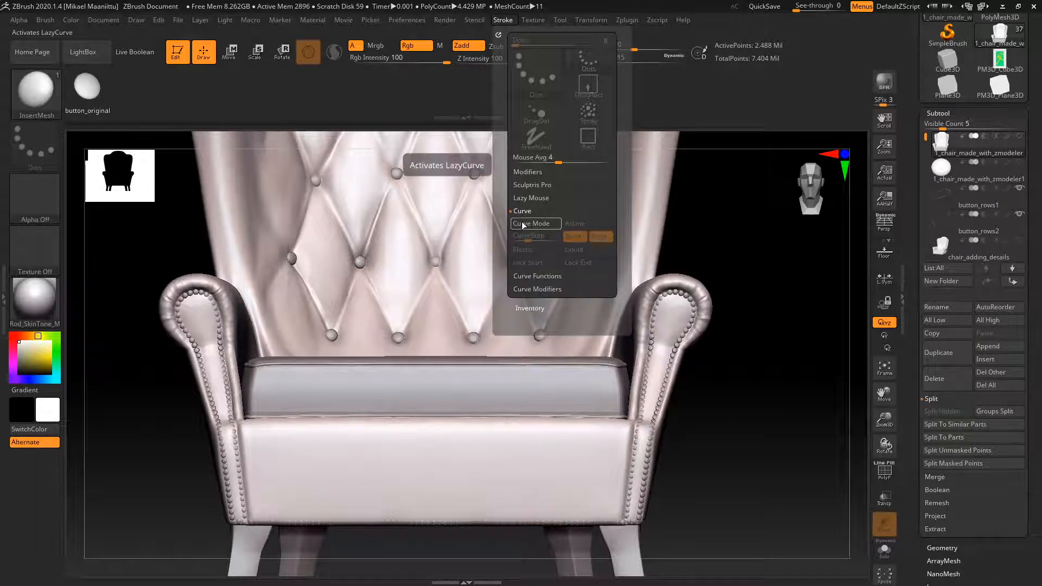
click(505, 23)
click(505, 23)
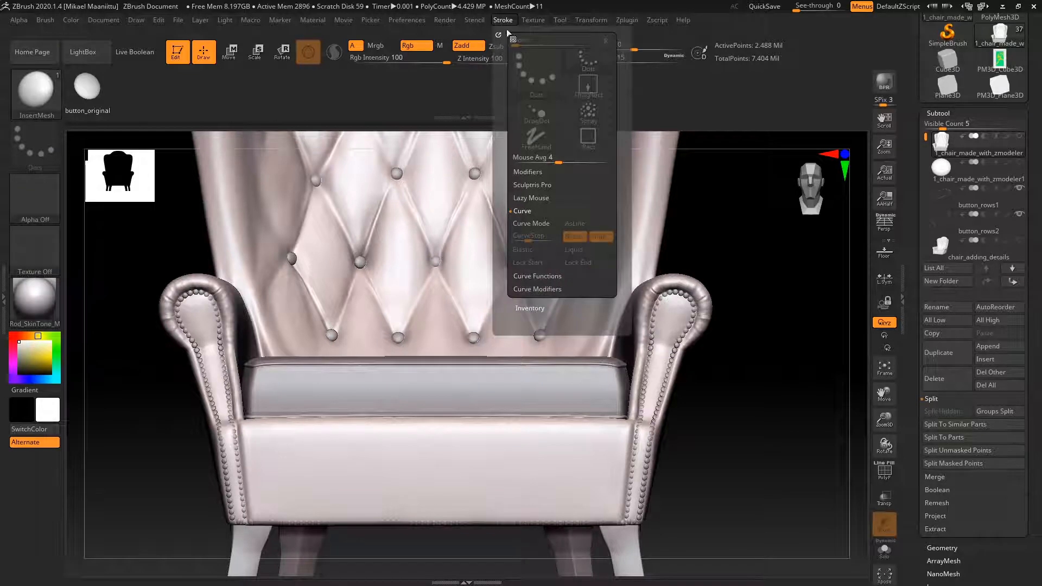
click(521, 227)
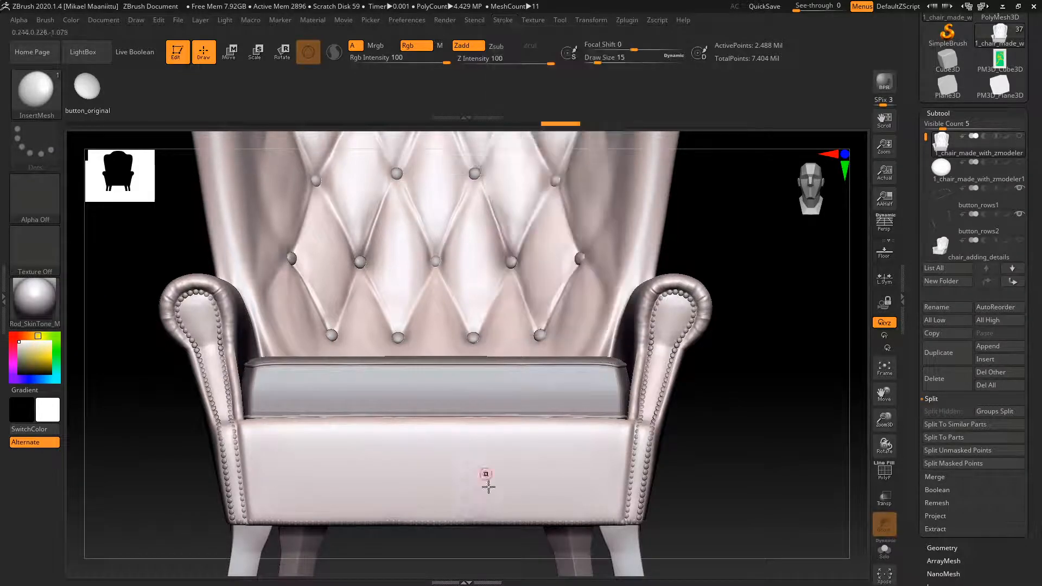
Try drawing a curved row of buttons across the armchair's front panel, extending and reshaping it from both ends.
click(600, 507)
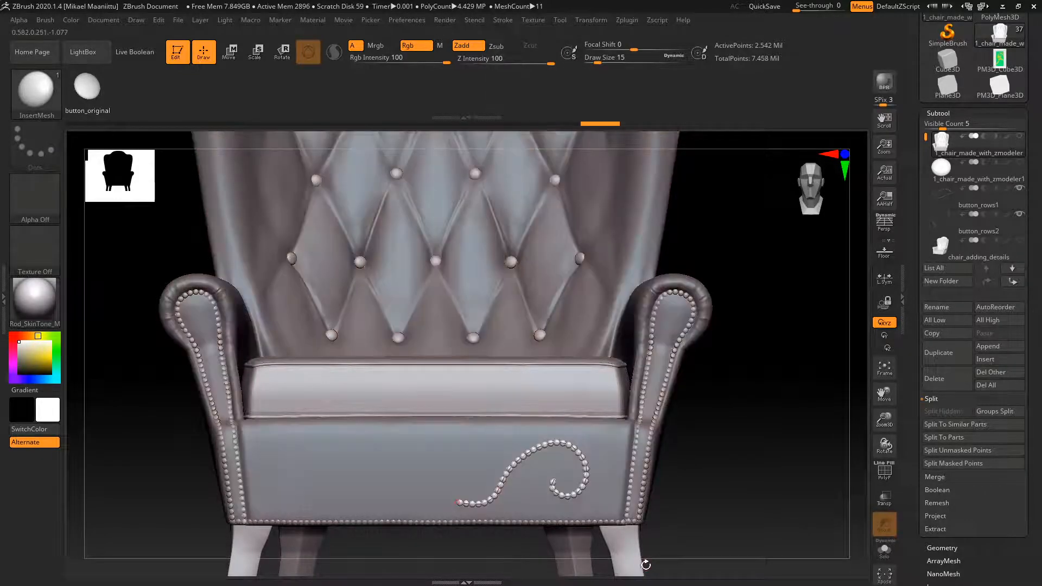
mouse_move(512, 494)
mouse_move(420, 496)
mouse_down()
mouse_move(489, 482)
mouse_move(430, 462)
mouse_move(477, 439)
mouse_move(577, 474)
mouse_move(546, 506)
mouse_move(345, 510)
mouse_move(597, 450)
mouse_move(454, 474)
mouse_move(424, 497)
mouse_up()
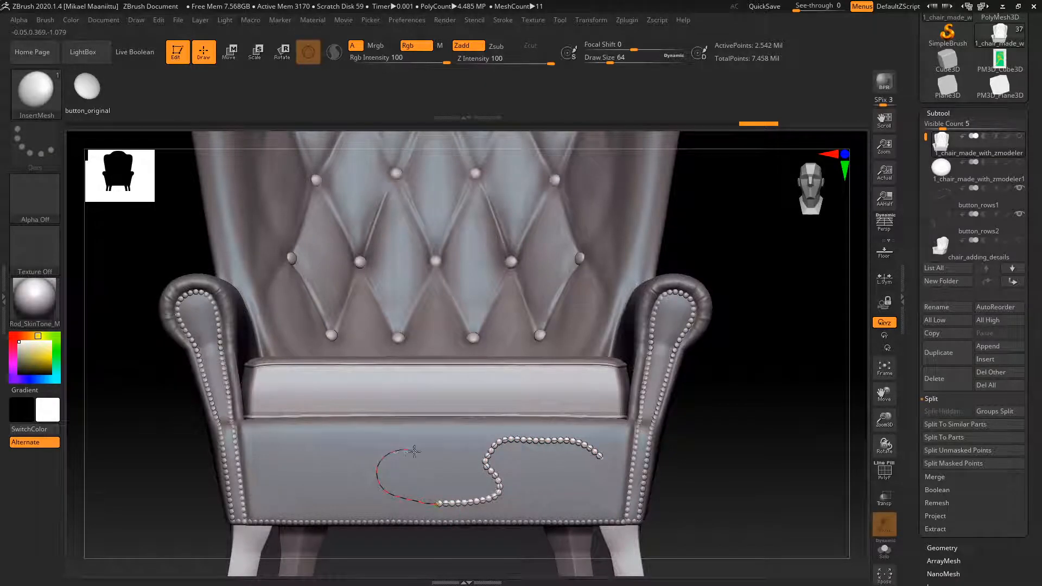
drag(406, 558, 435, 500)
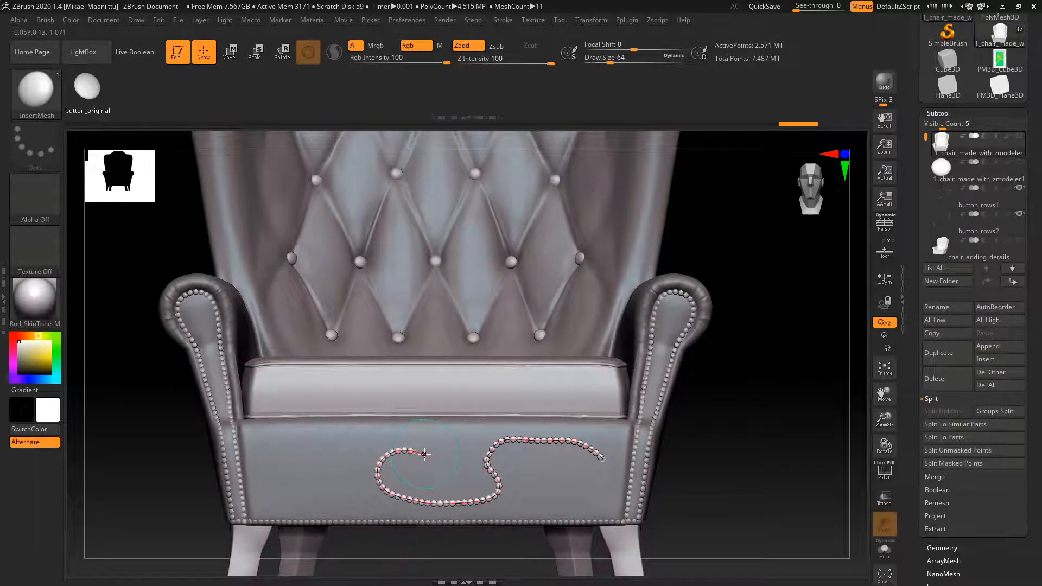
drag(420, 460, 448, 455)
click(446, 504)
drag(602, 459, 614, 482)
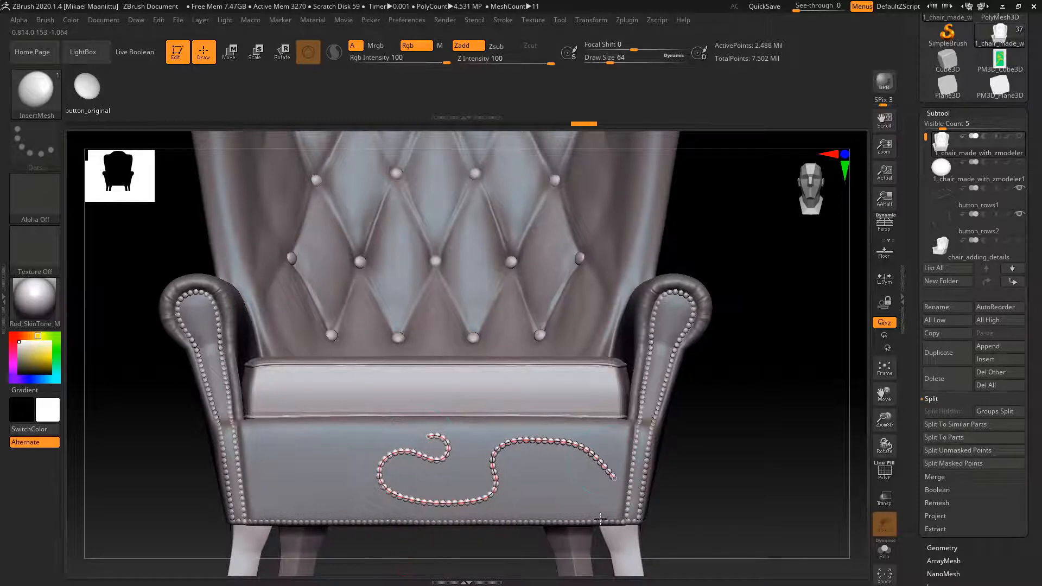
click(605, 471)
Undo all the trial button curves on the armchair's front panel.
key(ctrl+z)
key(ctrl+z)
key(ctrl+z)
key(ctrl+z)
key(ctrl+z)
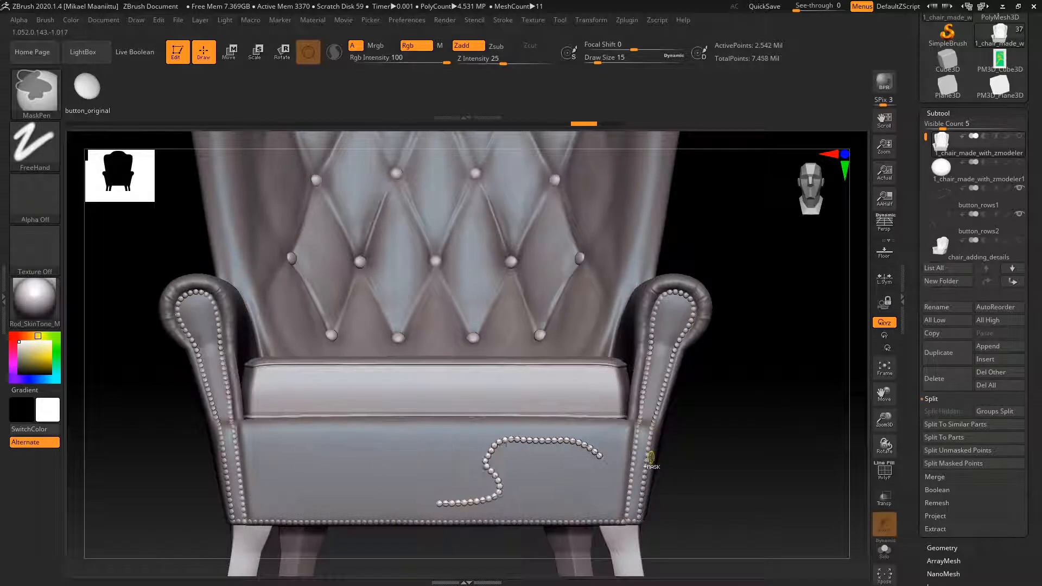
key(ctrl+z)
key(ctrl+z)
key(ctrl+z)
key(ctrl+z)
key(ctrl+z)
key(ctrl+z)
key(ctrl+z)
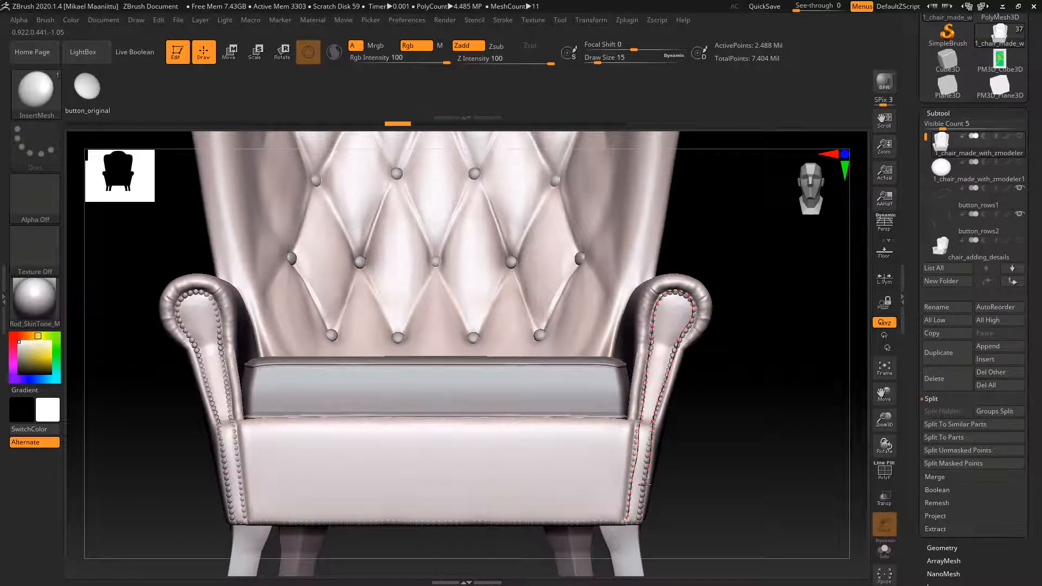
Draw a curve of buttons around the front of the right armrest, and resize its buttons with a draw size of 11.
click(644, 515)
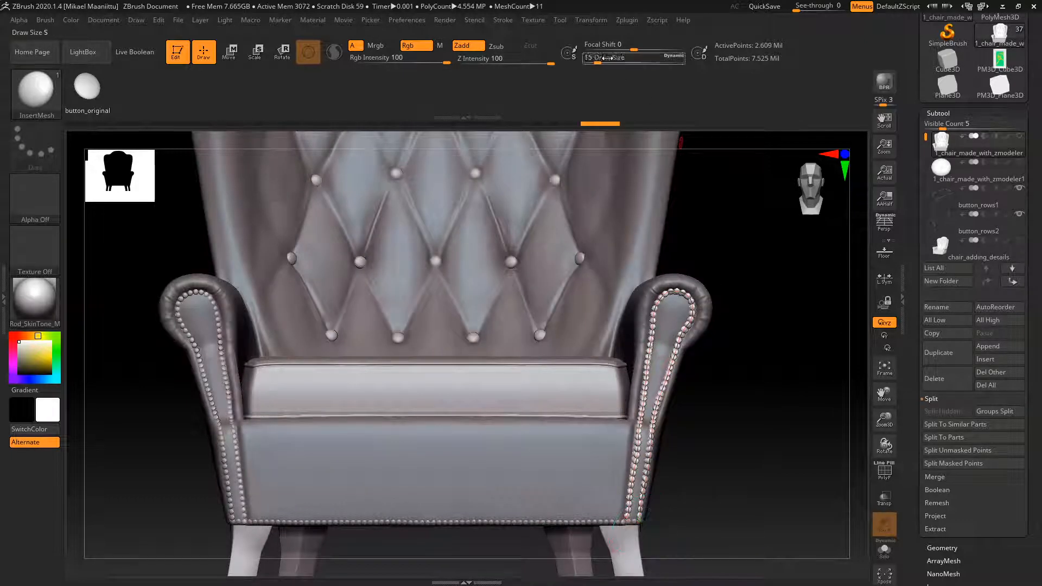
drag(597, 61, 596, 62)
click(646, 355)
click(646, 359)
click(564, 578)
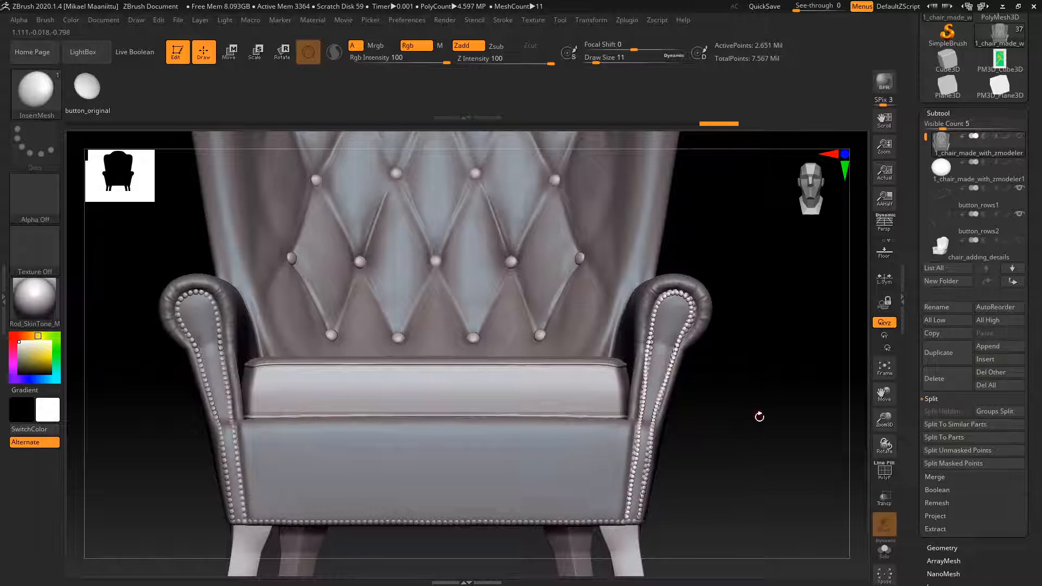
Split the unmasked armrest buttons off into their own subtool, and reselect the armchair body subtool.
ctrl+right_drag(759, 416, 580, 458)
right_drag(734, 404, 471, 459)
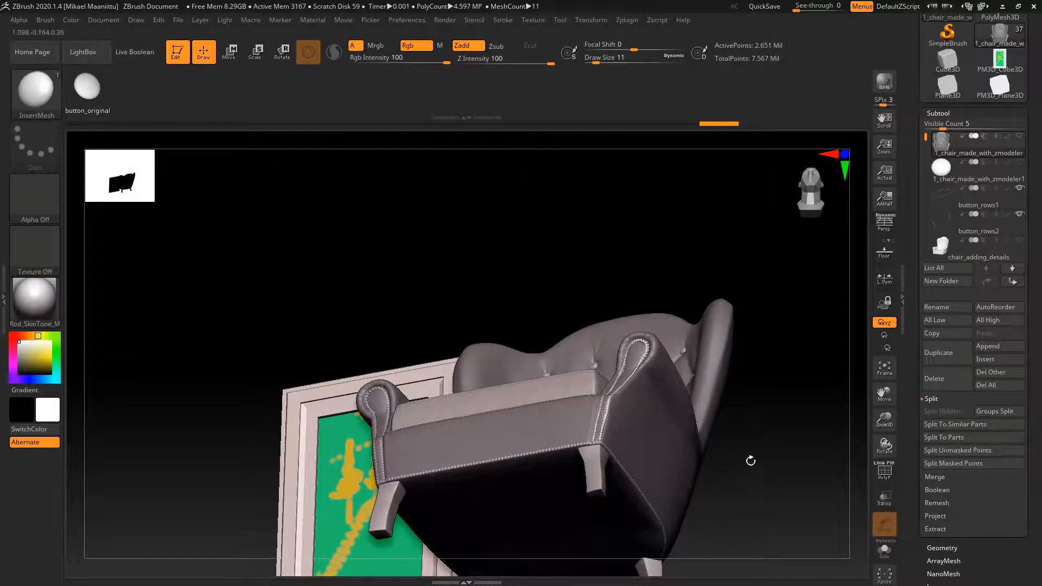
mouse_move(751, 460)
shift+right_down()
mouse_move(736, 461)
mouse_move(740, 422)
mouse_move(728, 454)
mouse_move(733, 510)
shift+right_up()
ctrl+click(744, 458)
ctrl+click(761, 461)
alt+right_drag(733, 408, 673, 405)
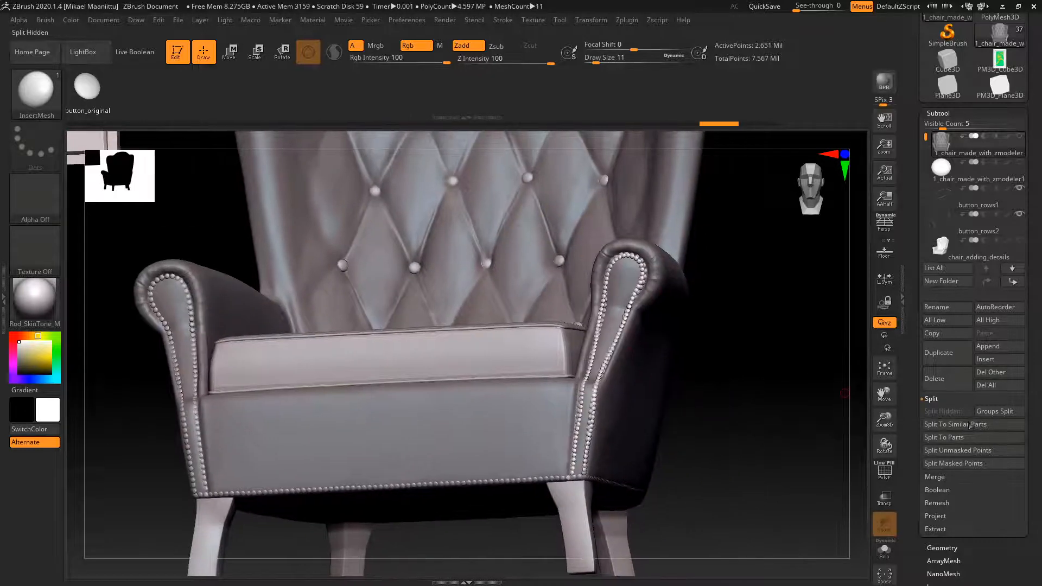
click(944, 450)
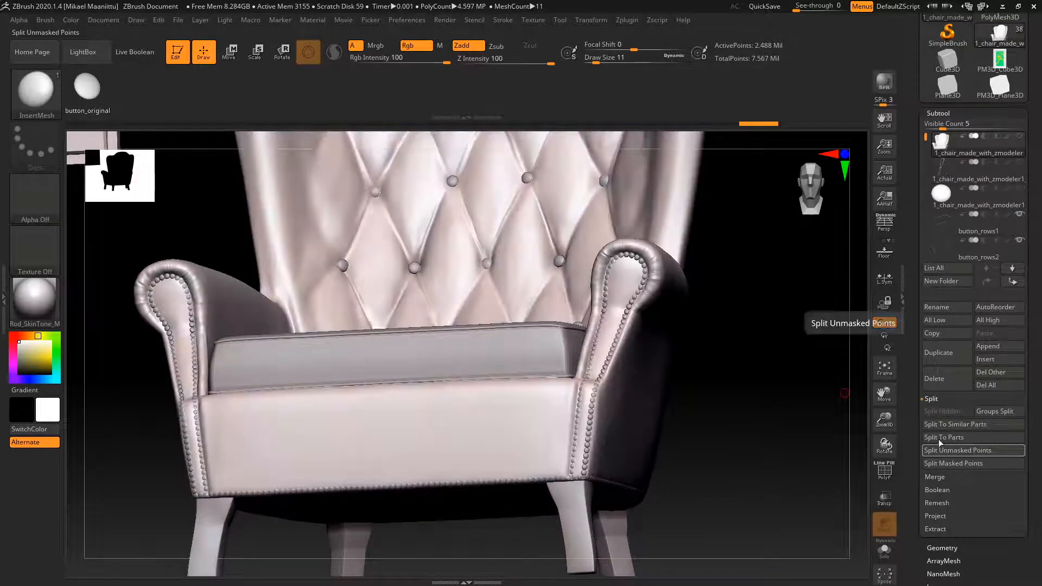
click(954, 177)
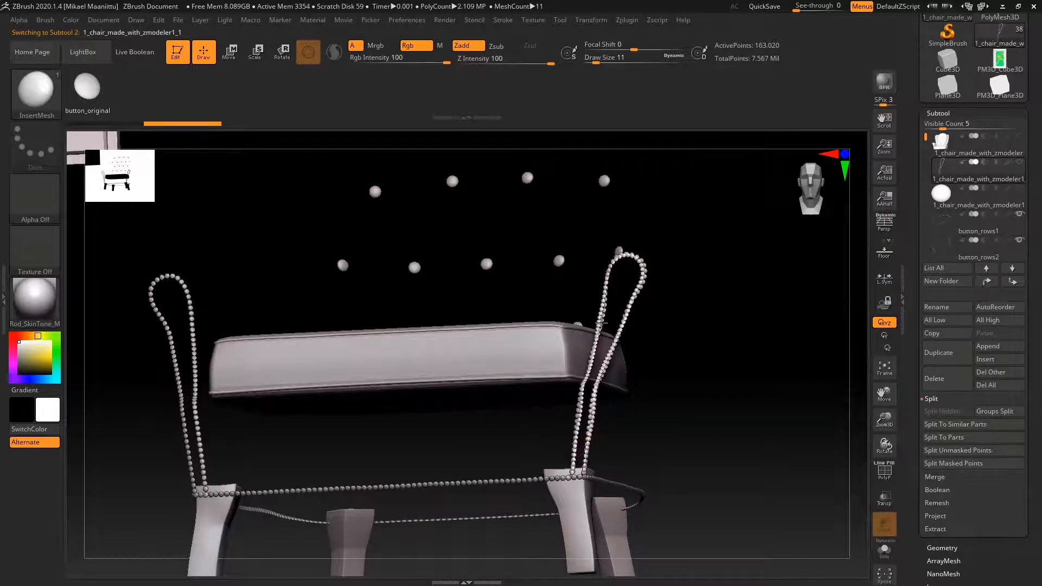
click(940, 150)
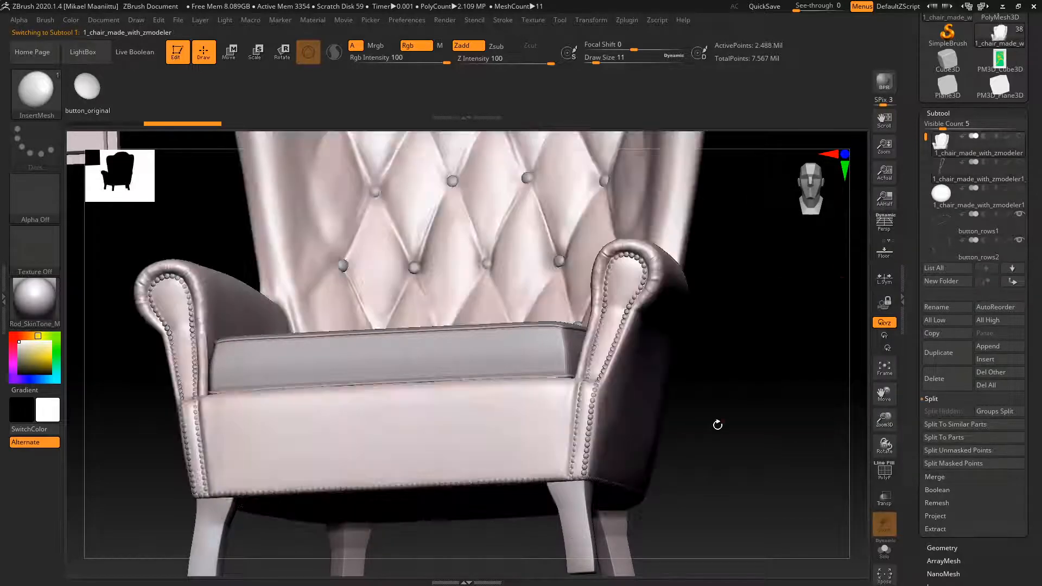
Turn on the polyframe display without wireframe lines and examine the armchair's polygroup borders from below and the front.
drag(730, 411, 830, 442)
click(884, 471)
drag(793, 513, 853, 475)
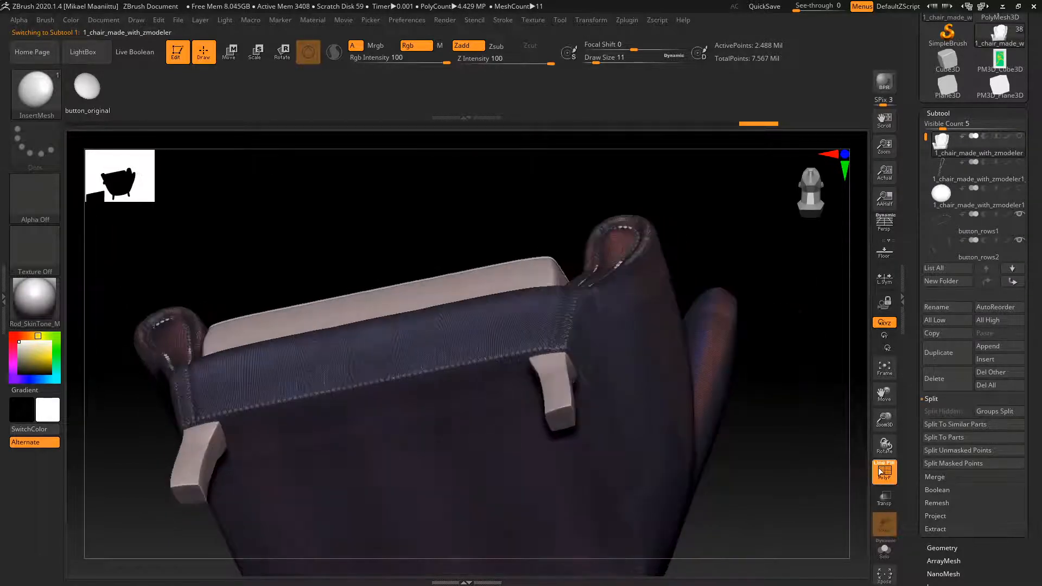
click(880, 465)
mouse_move(770, 478)
mouse_down()
mouse_move(767, 461)
mouse_move(776, 467)
mouse_up()
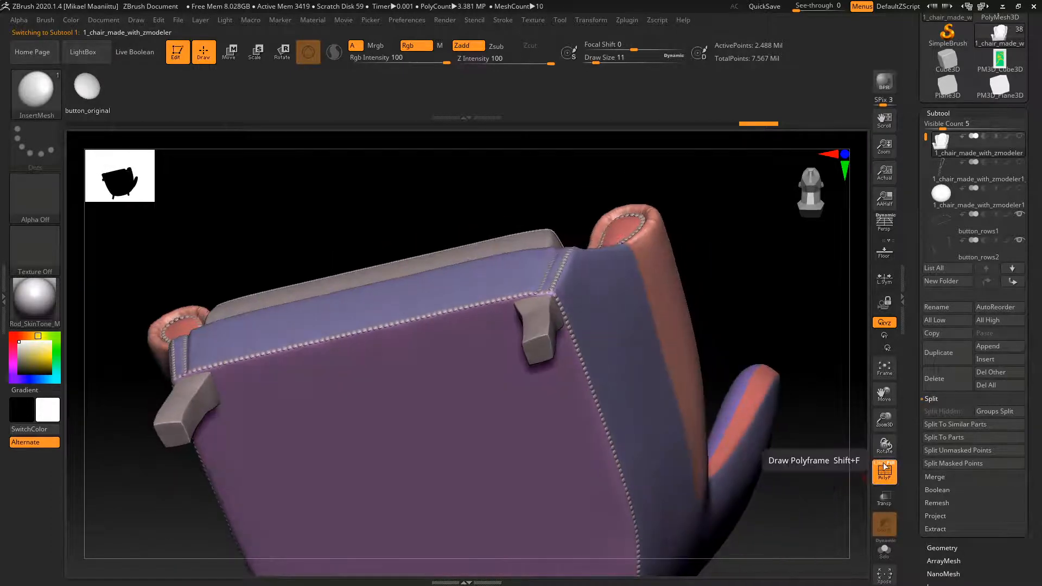
click(880, 470)
click(880, 468)
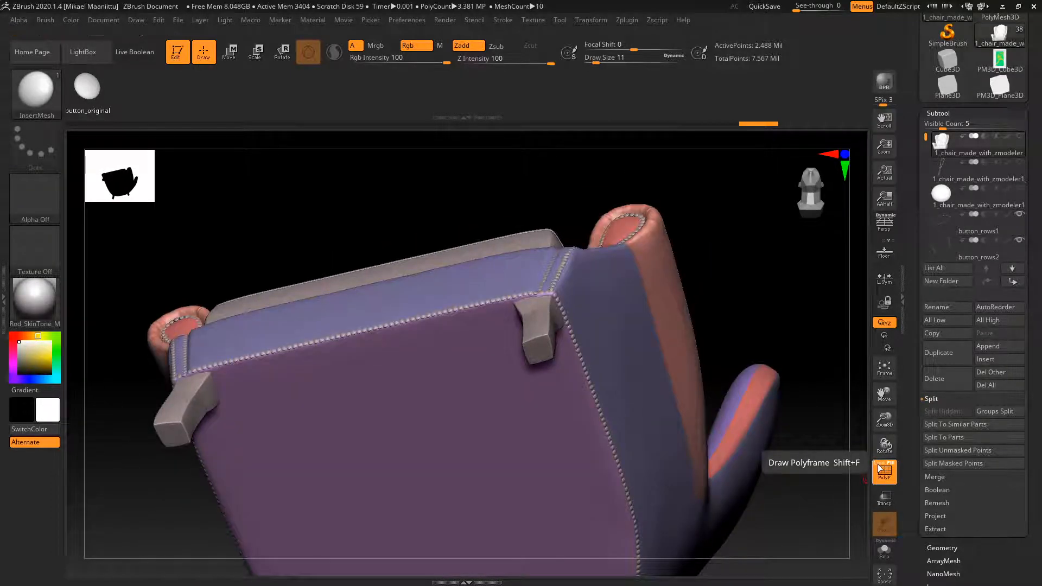
drag(790, 503, 890, 460)
drag(833, 482, 714, 468)
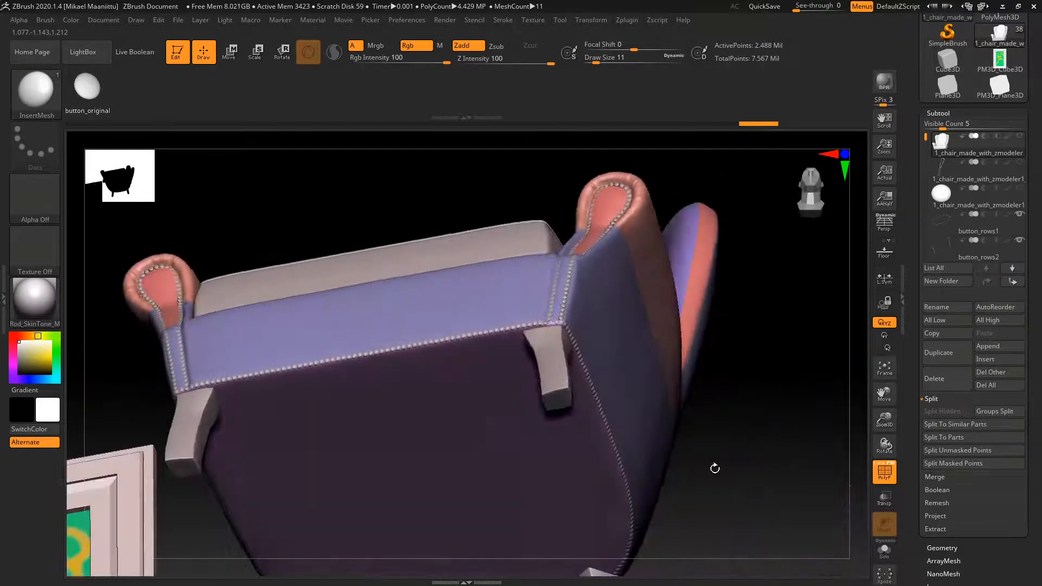
drag(775, 402, 671, 274)
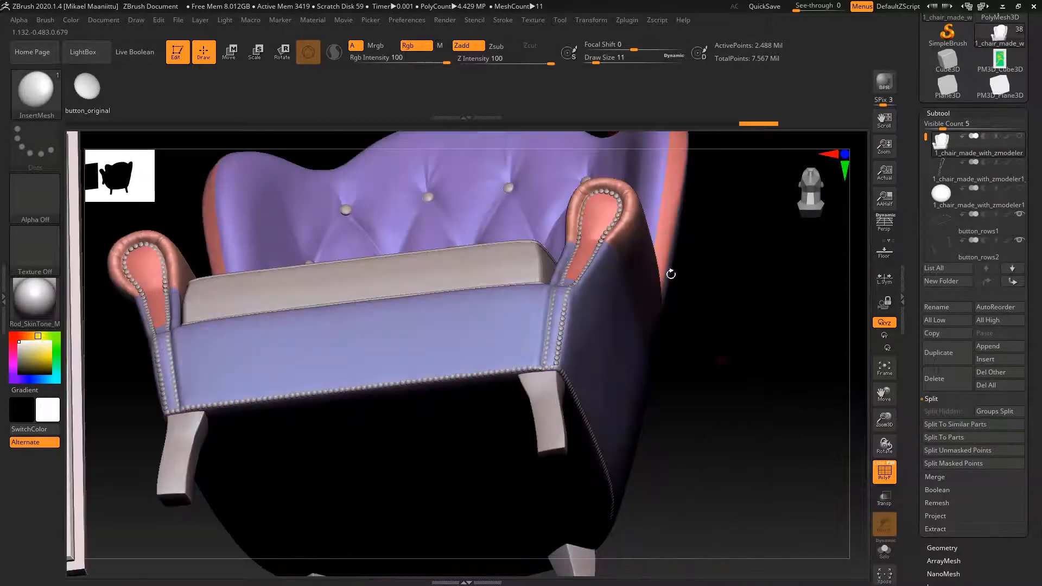
Run Frame Mesh on the armchair body using Border, Polygroups and Creased edges, and isolate the body in Solo mode.
click(500, 20)
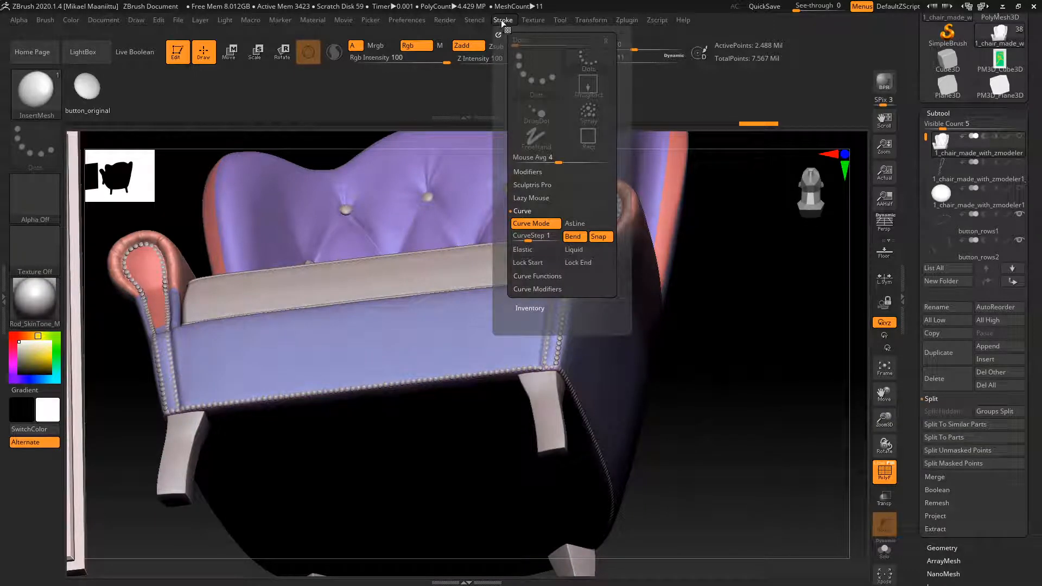
click(528, 276)
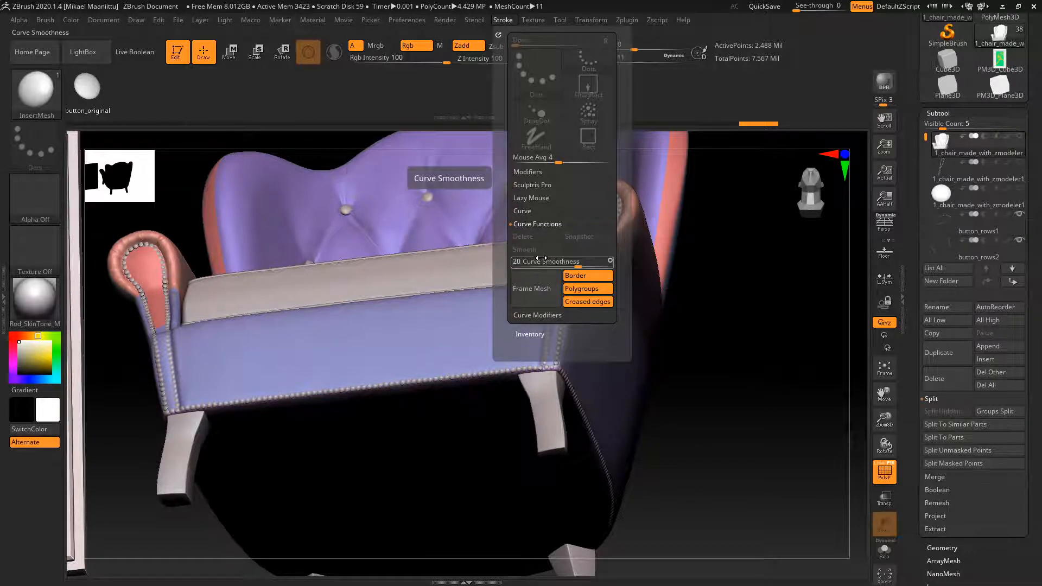
click(523, 288)
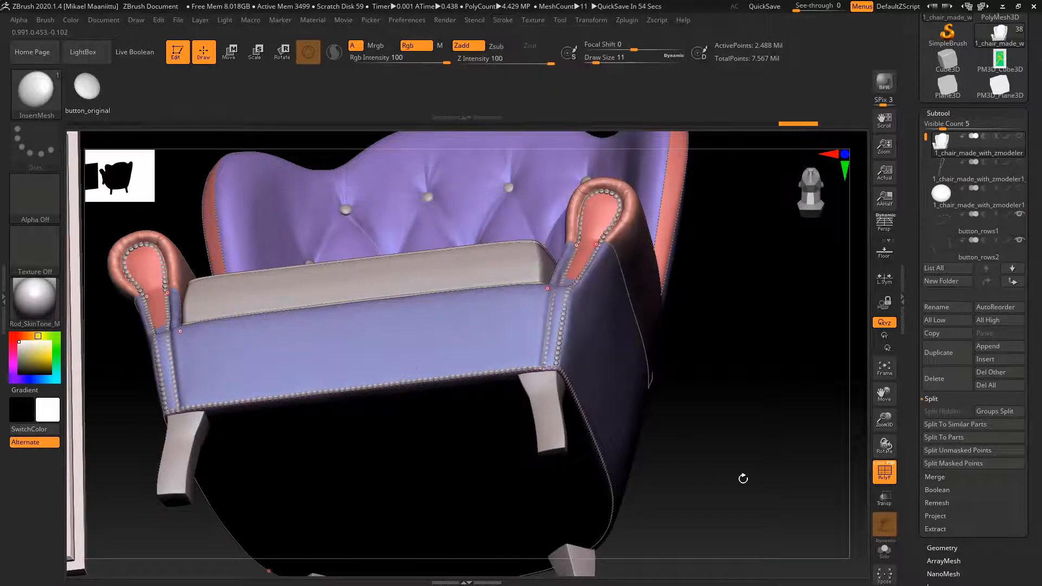
click(884, 551)
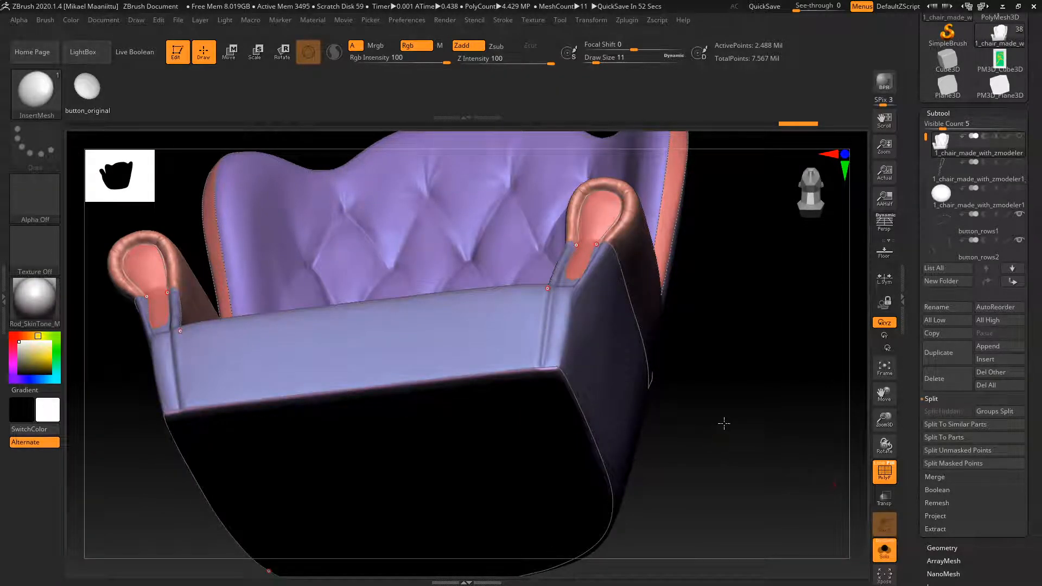
Insert buttons along all the framed curves on the armchair body at once.
drag(724, 423, 662, 263)
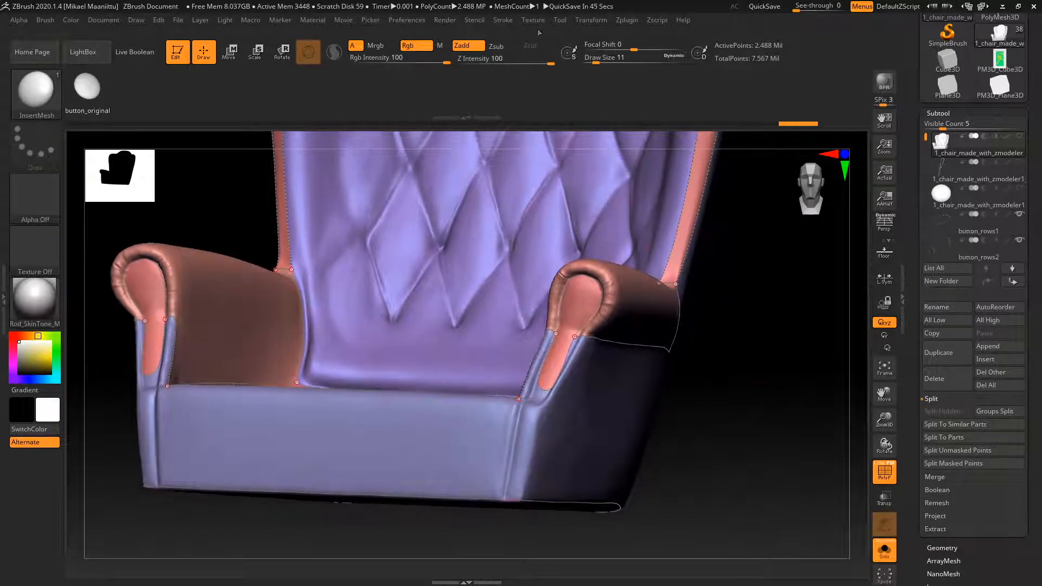
click(502, 20)
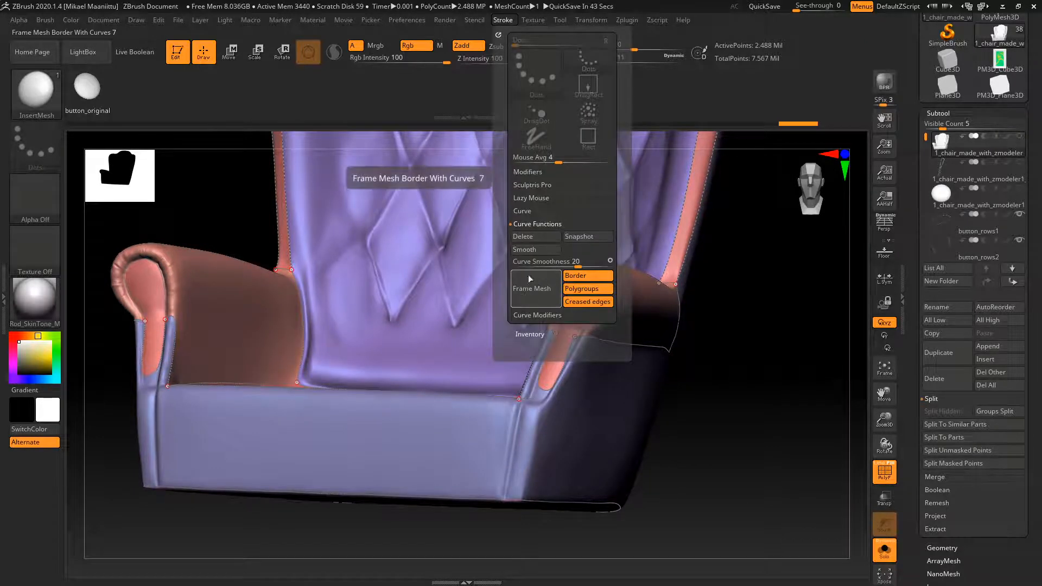
mouse_move(751, 365)
mouse_down()
mouse_move(649, 474)
mouse_move(519, 433)
mouse_up()
mouse_move(727, 394)
mouse_down()
mouse_move(691, 391)
mouse_move(747, 410)
mouse_move(703, 396)
mouse_move(728, 403)
mouse_move(756, 267)
mouse_move(691, 441)
mouse_move(721, 391)
mouse_move(703, 421)
mouse_move(689, 407)
mouse_move(679, 413)
mouse_up()
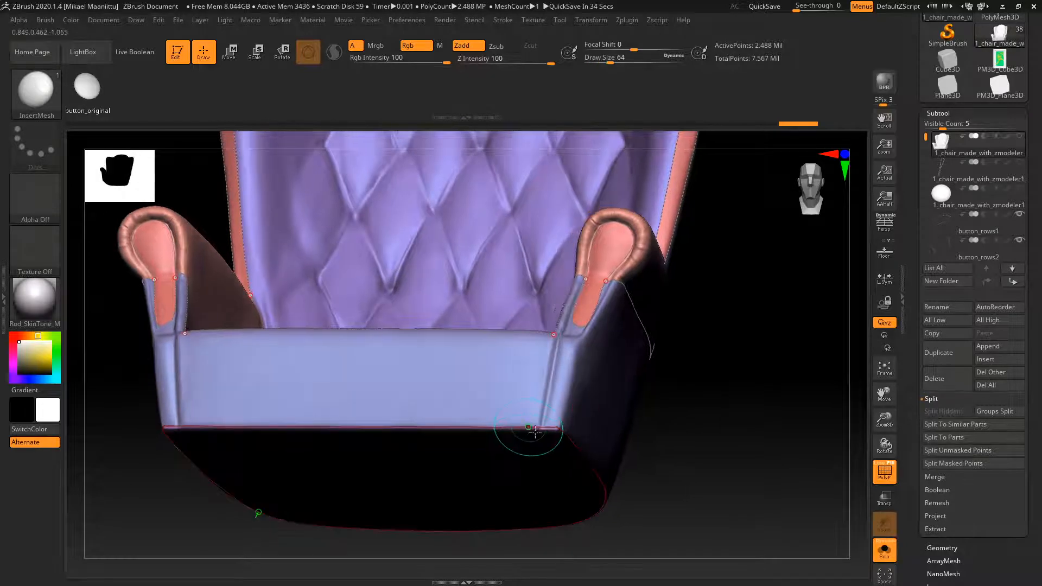
click(534, 435)
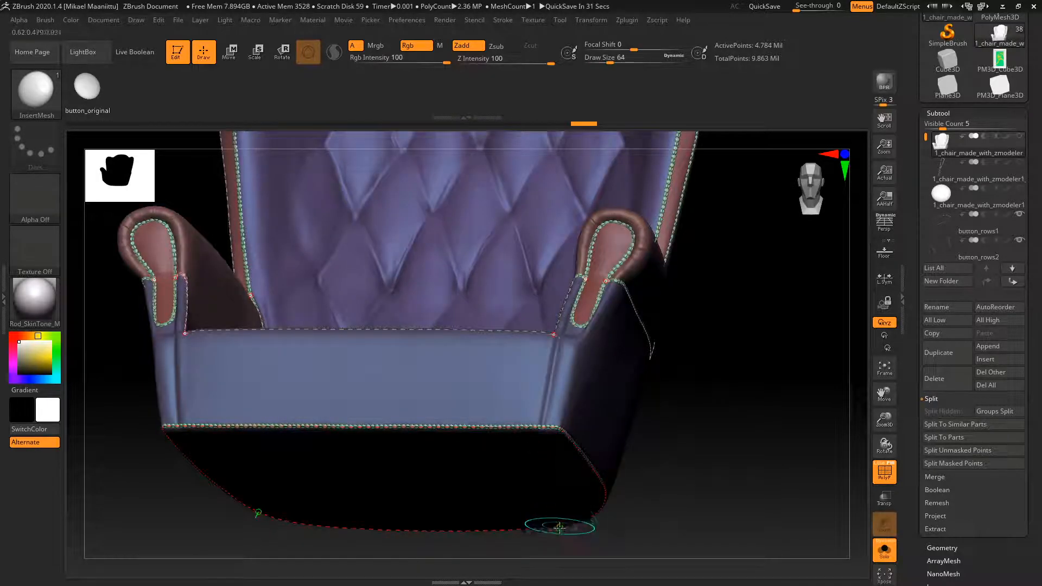
Examine the inserted button rows along the bottom edge, seat, armrests and backrest borders.
drag(704, 429, 763, 443)
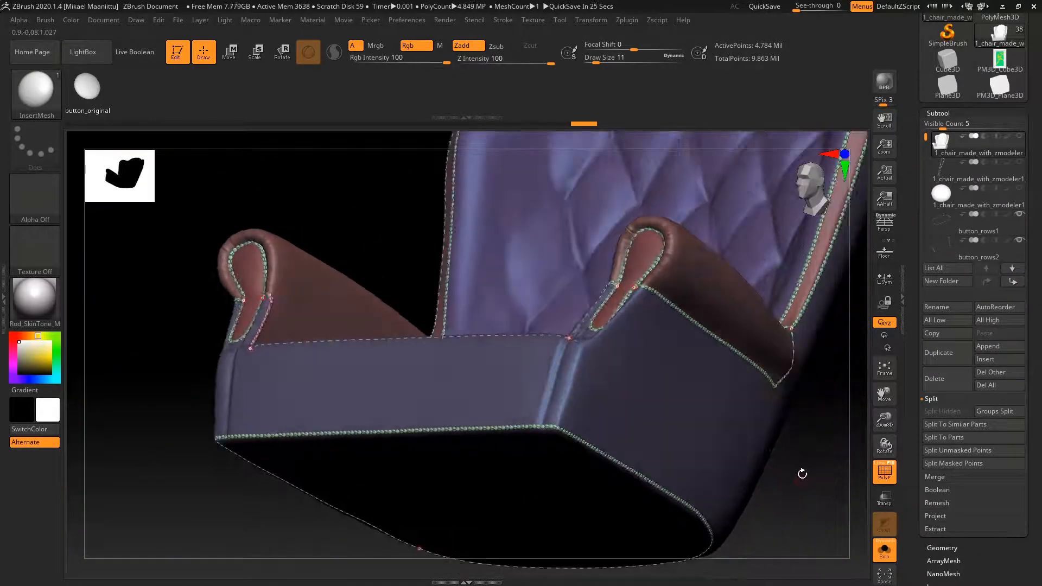
mouse_move(802, 474)
mouse_down()
mouse_move(728, 468)
mouse_move(766, 423)
mouse_move(749, 458)
mouse_move(754, 449)
mouse_move(737, 452)
mouse_move(750, 465)
mouse_up()
drag(665, 420, 714, 401)
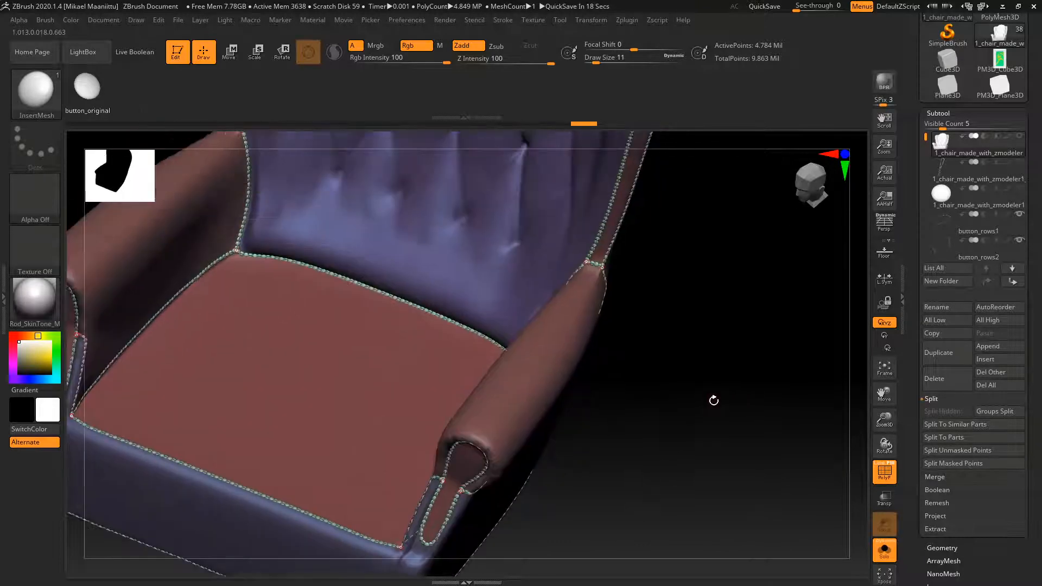
drag(699, 480, 701, 442)
drag(731, 390, 544, 408)
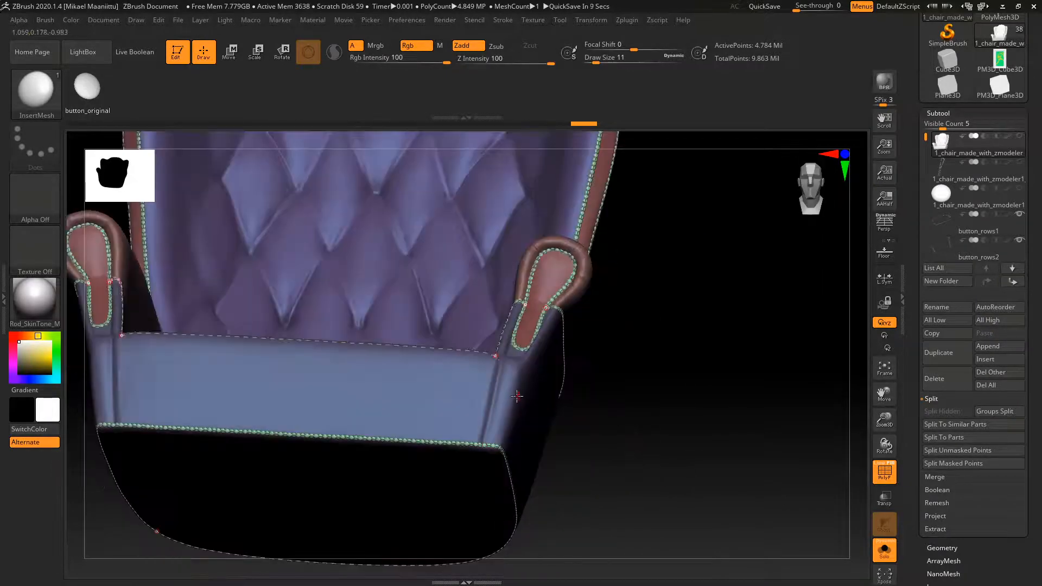
drag(630, 457, 653, 498)
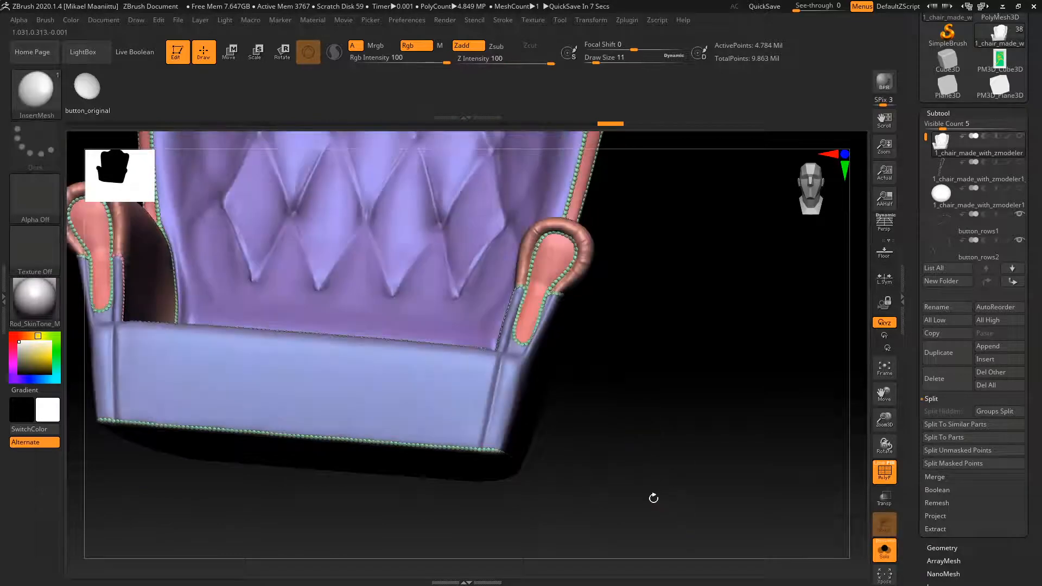
mouse_move(639, 432)
mouse_down()
mouse_move(651, 444)
mouse_move(644, 474)
mouse_up()
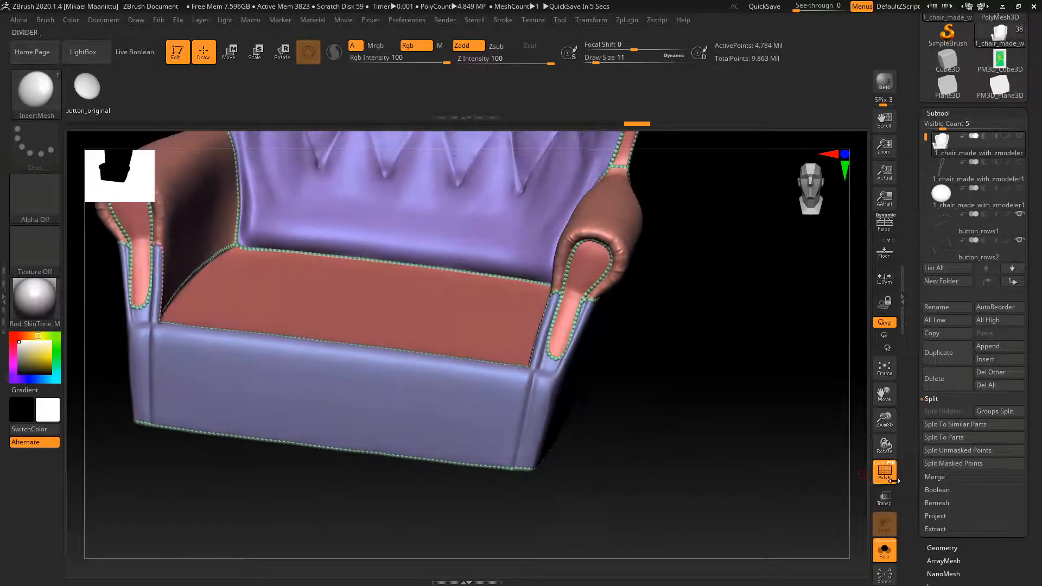
Turn off the polyframe display and split the unmasked button rows off into their own subtool.
click(884, 474)
mouse_move(663, 440)
mouse_down()
mouse_move(693, 465)
mouse_move(700, 432)
mouse_up()
key(ctrl)
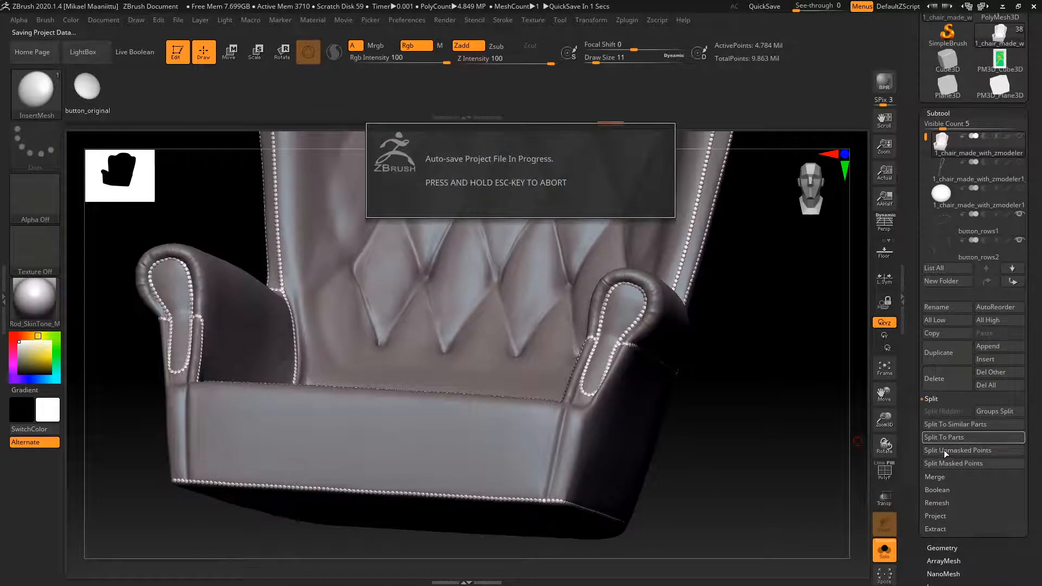
click(944, 450)
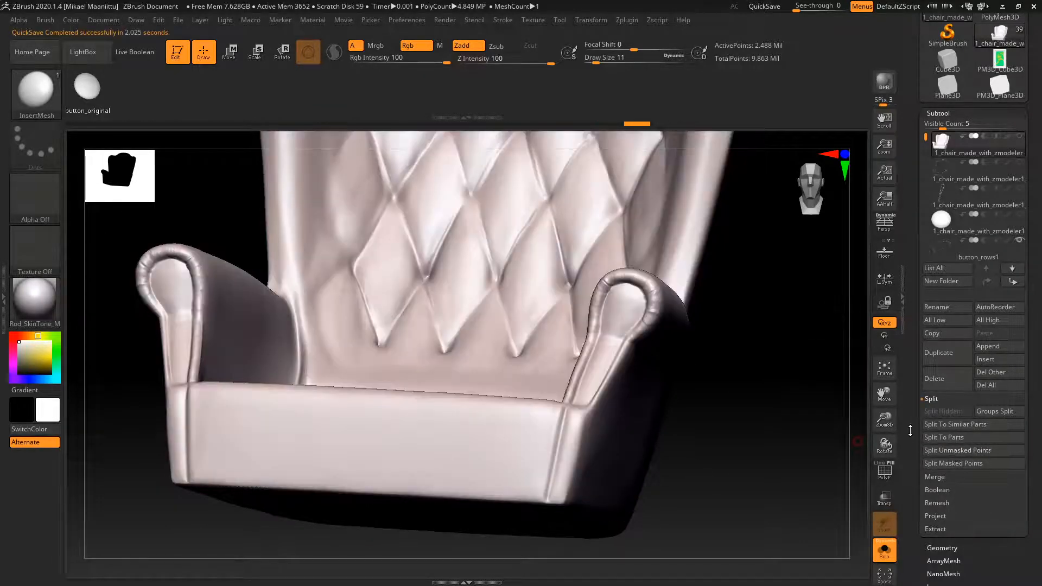
Isolate the polygroup on the underside of the armchair body, hiding the rest of the mesh.
mouse_move(714, 489)
mouse_down()
mouse_move(756, 368)
mouse_move(731, 407)
mouse_move(539, 449)
mouse_up()
key(ctrl)
key(ctrl)
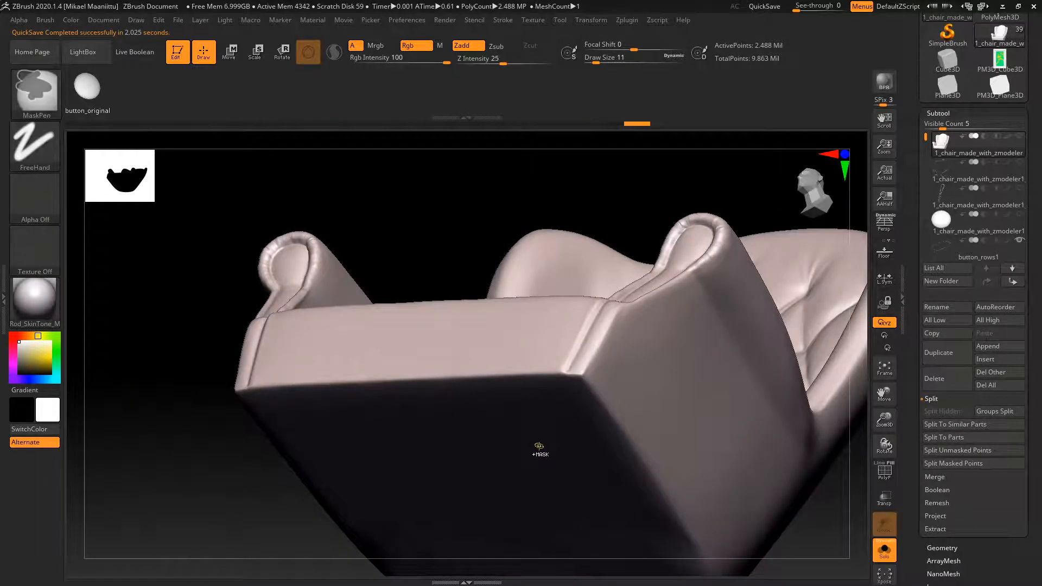
key(ctrl)
key(ctrl+shift)
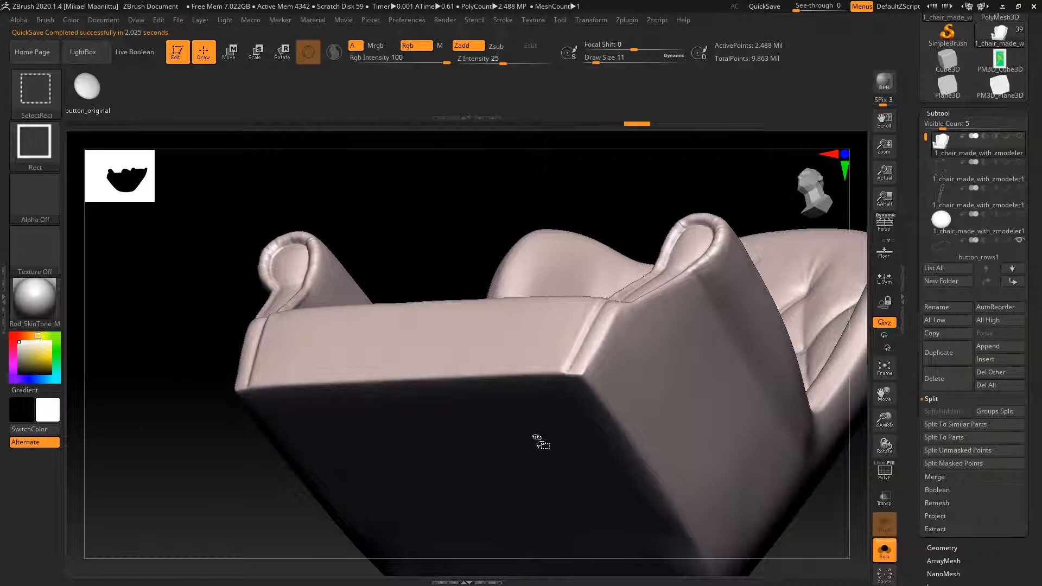
ctrl+shift+click(537, 441)
mouse_move(770, 421)
mouse_down()
mouse_move(742, 382)
mouse_move(832, 461)
mouse_up()
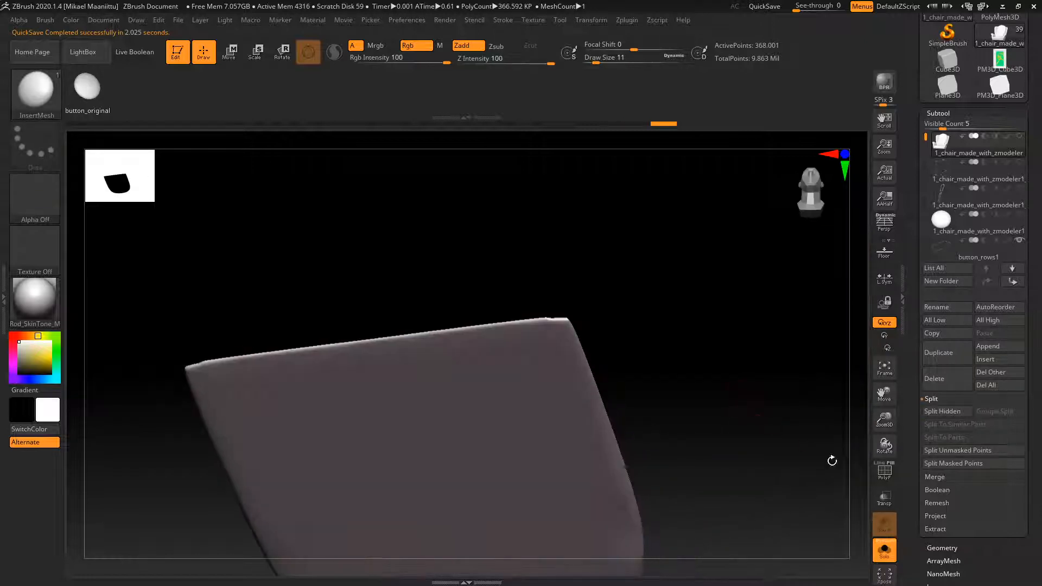
Turn on the polyframe display, run Frame Mesh on the isolated underside, and insert buttons along its border curve.
key(shift+f)
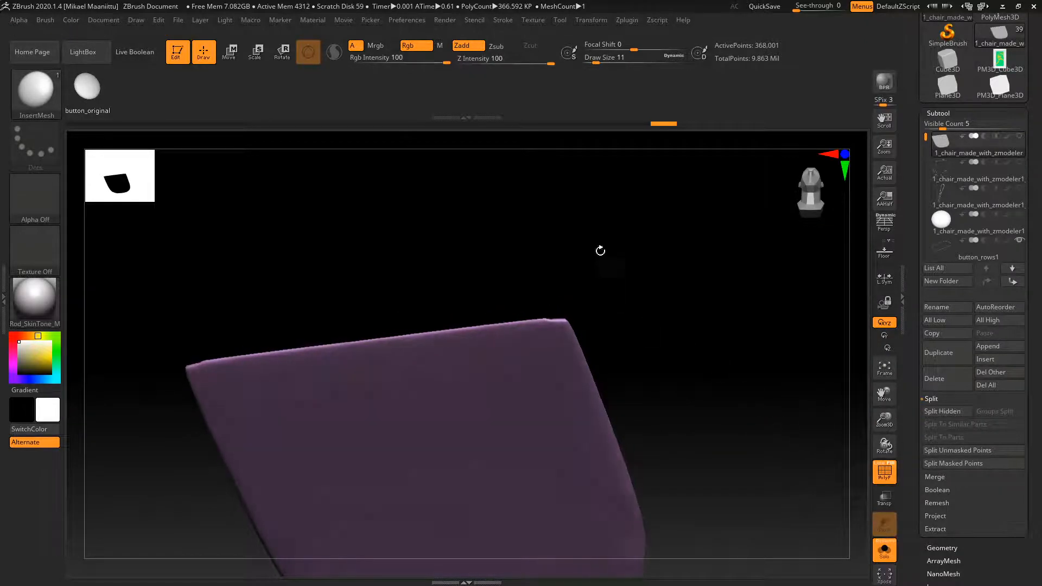
click(501, 20)
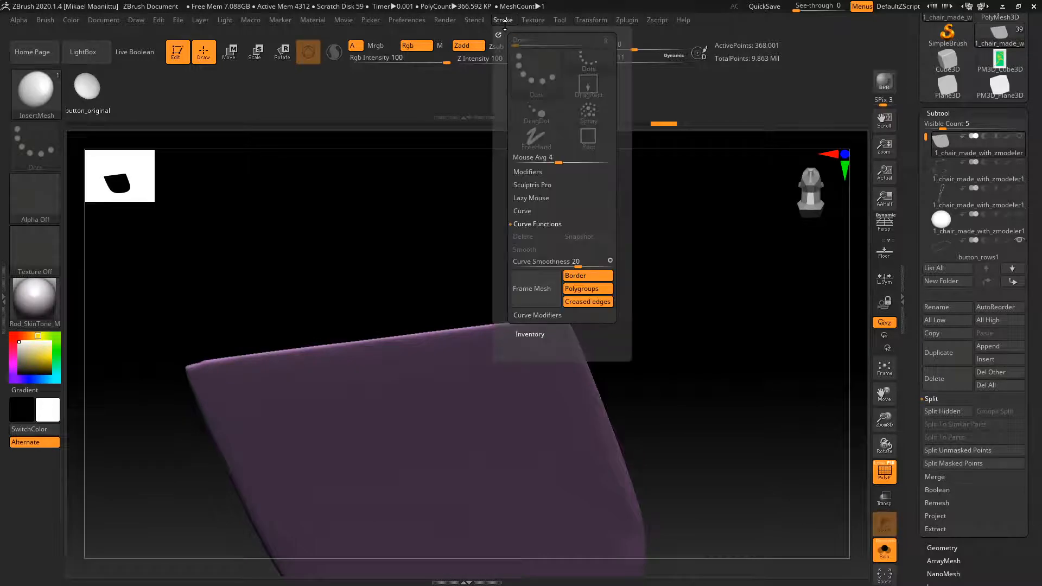
click(532, 288)
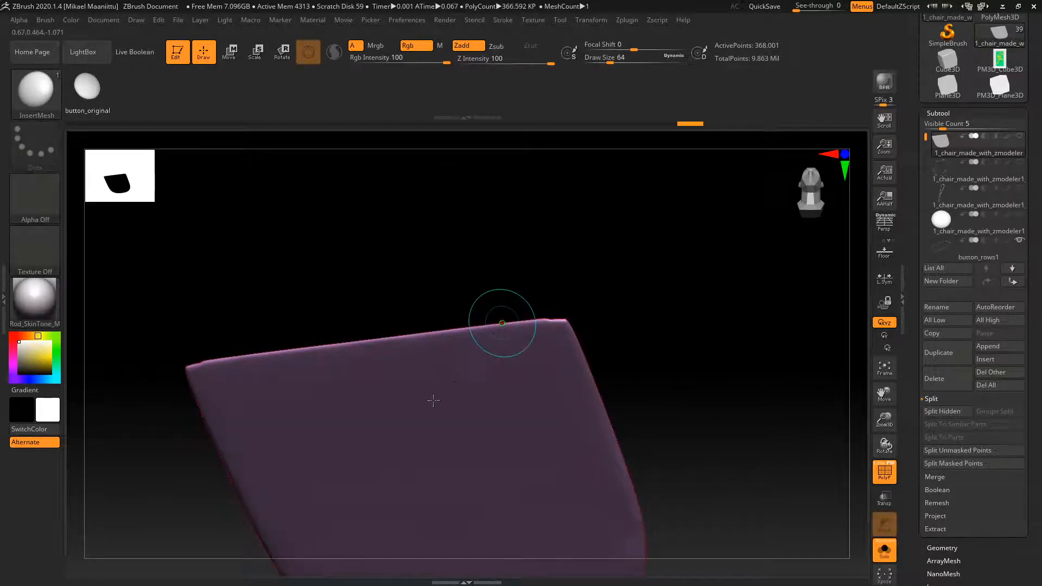
click(500, 324)
drag(774, 482, 778, 534)
alt+drag(768, 413, 777, 469)
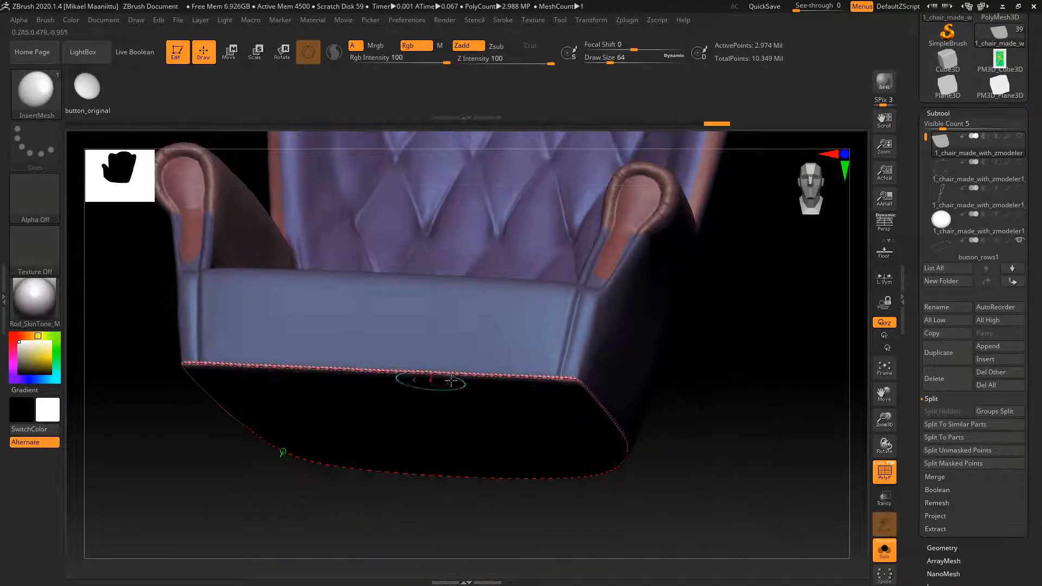
alt+drag(730, 395, 729, 430)
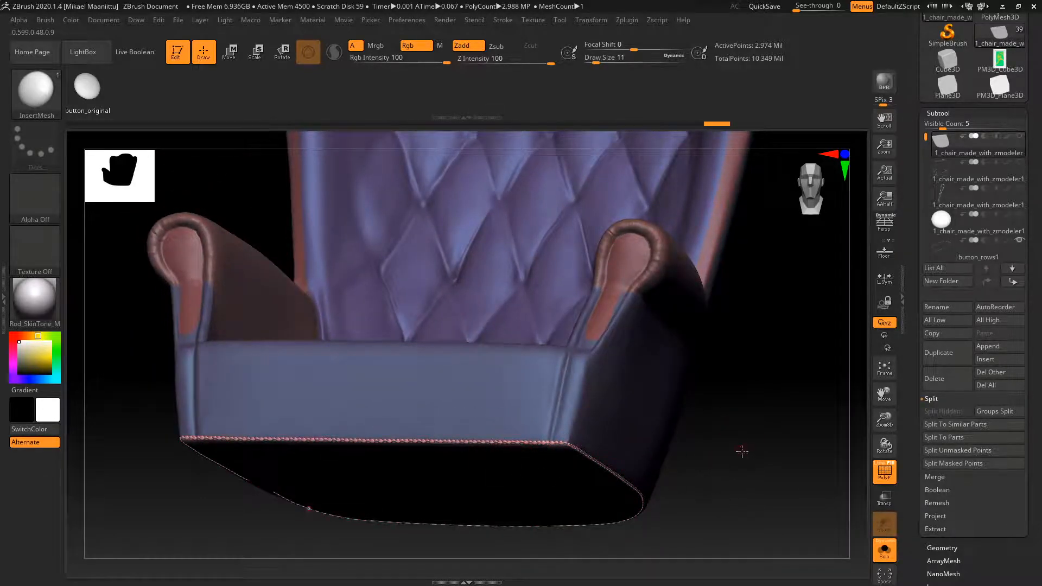
drag(742, 451, 663, 470)
drag(714, 449, 642, 458)
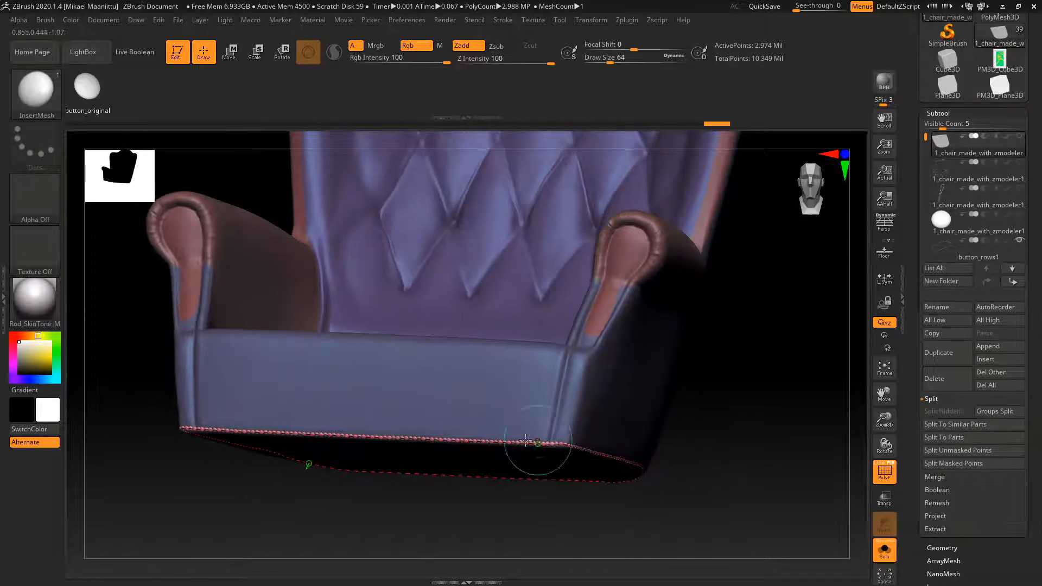
drag(736, 482, 727, 497)
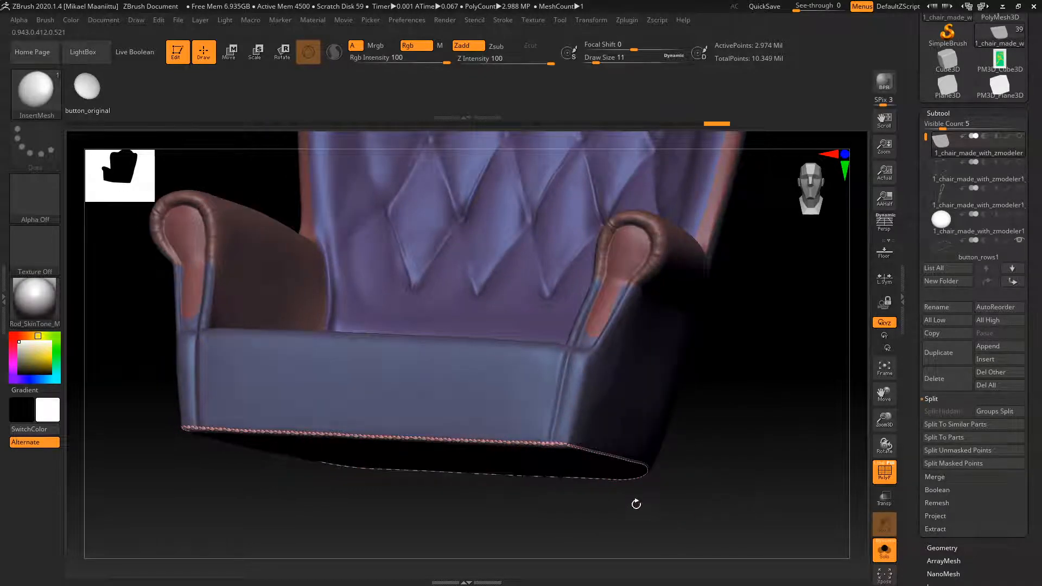
Split the bottom-edge buttons off into their own subtool and leave Solo mode to show the whole armchair.
click(594, 439)
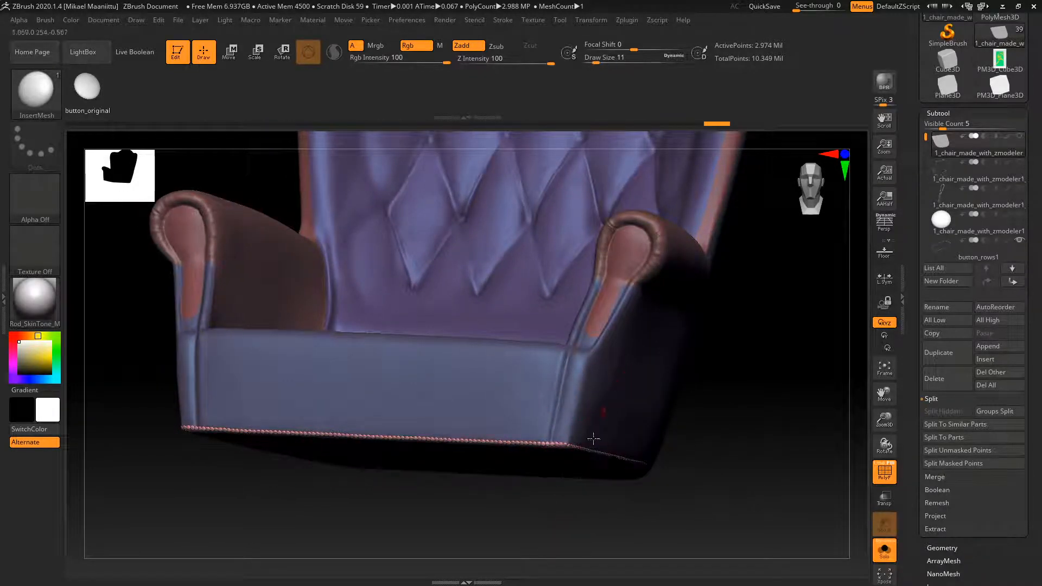
drag(722, 442, 803, 495)
click(950, 451)
click(885, 549)
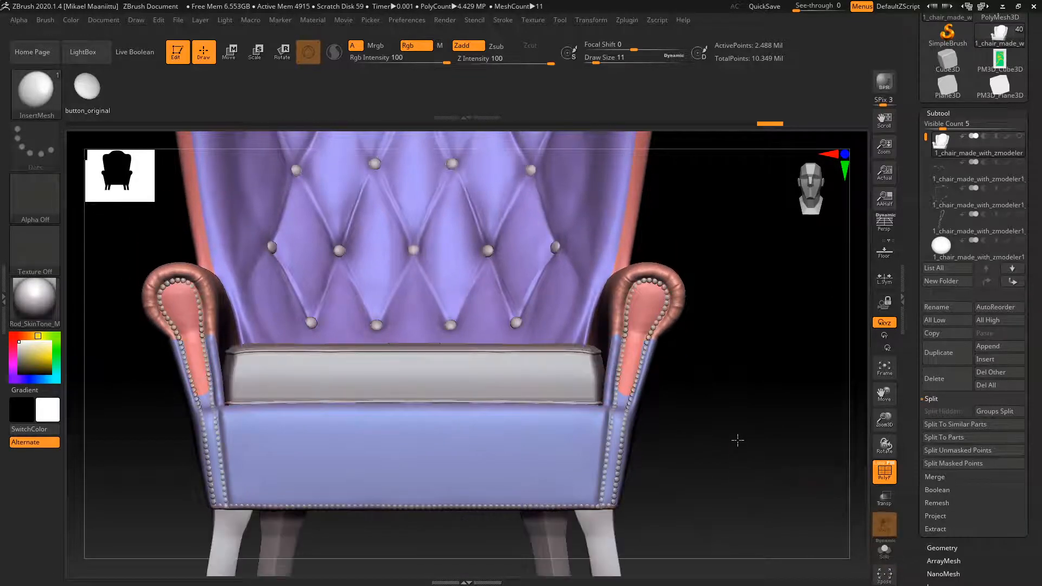
key(f)
drag(694, 411, 861, 325)
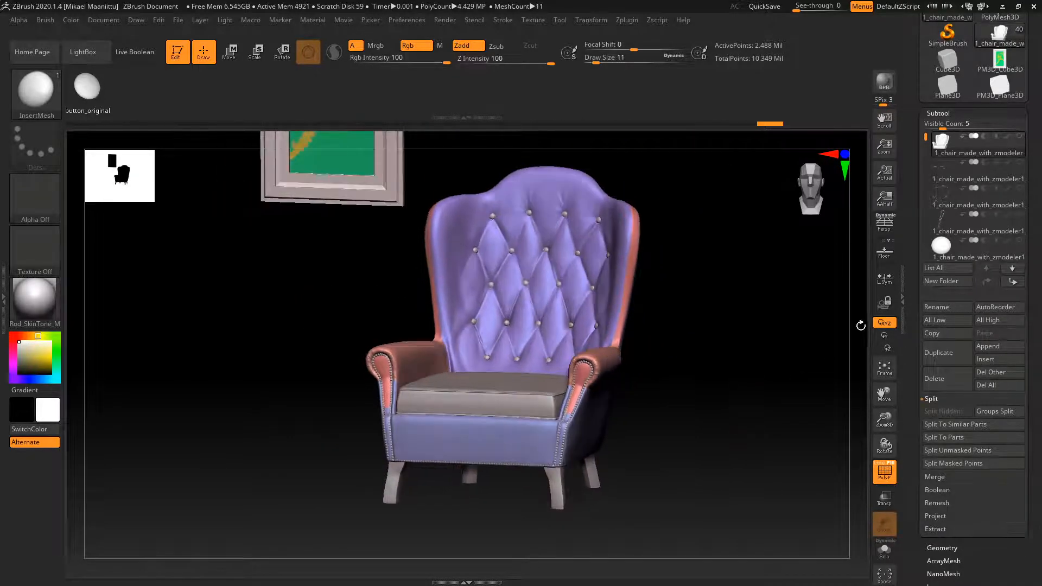
Select the leg_test4 subtool among the test legs at the end of the subtool list.
drag(924, 136, 937, 234)
click(942, 249)
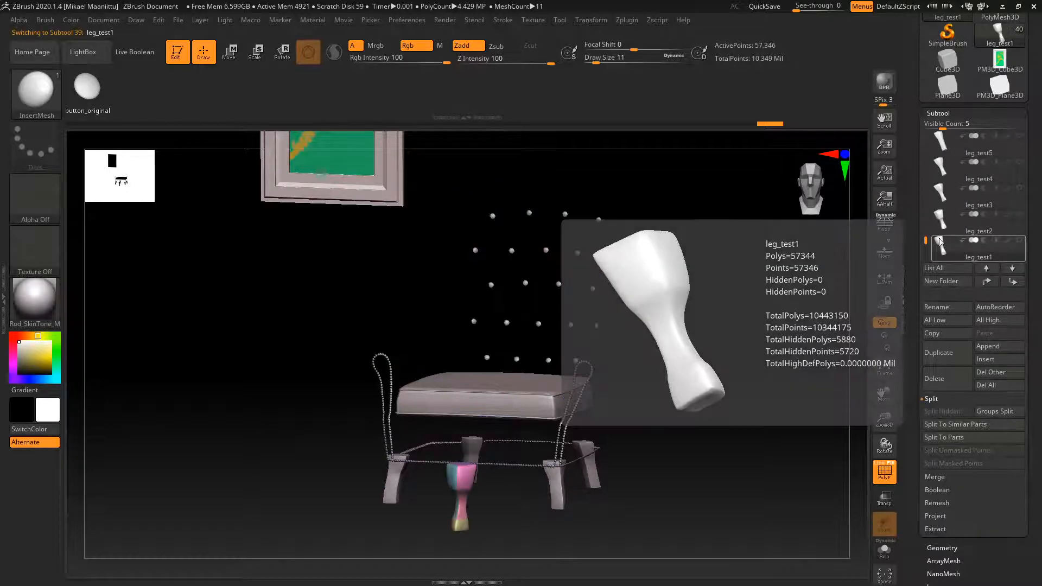
click(940, 201)
click(941, 173)
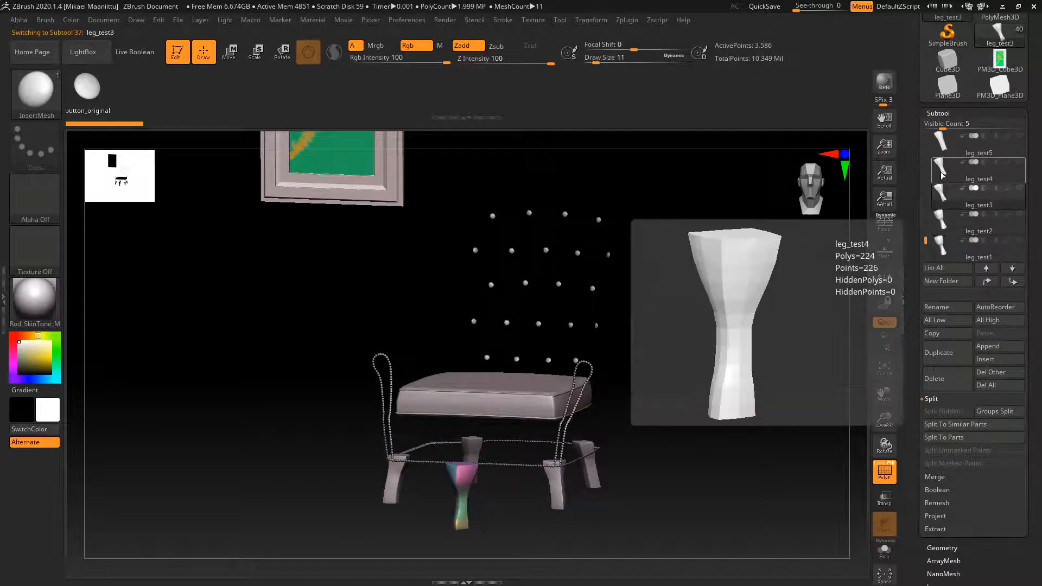
Examine the polygroups of the low-poly test leg from the front, the side and above.
mouse_move(766, 361)
mouse_down()
mouse_move(742, 358)
mouse_move(719, 384)
mouse_move(742, 410)
mouse_move(719, 445)
mouse_move(739, 448)
mouse_move(728, 472)
mouse_move(646, 425)
mouse_up()
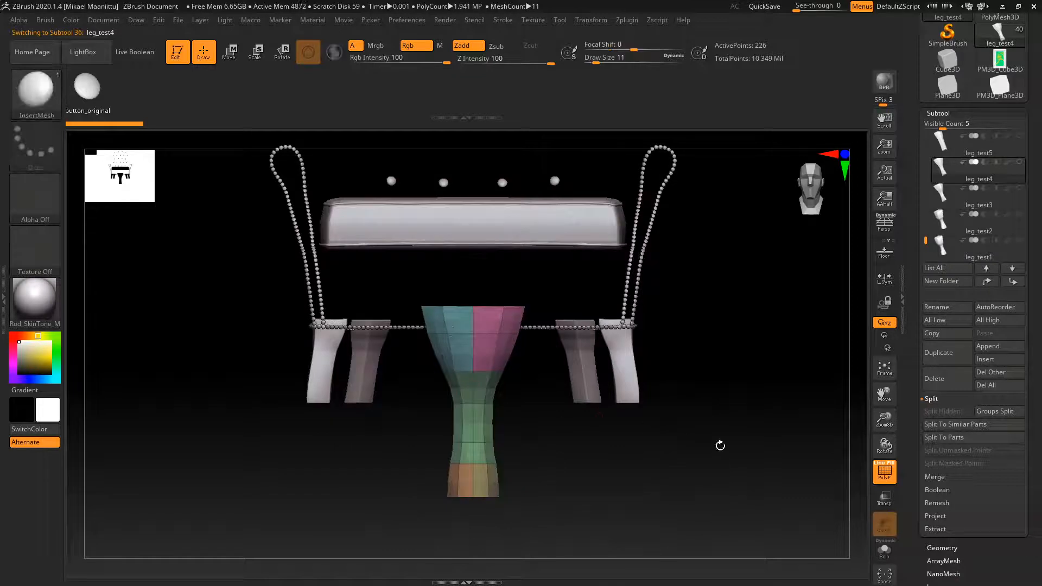
drag(721, 445, 485, 391)
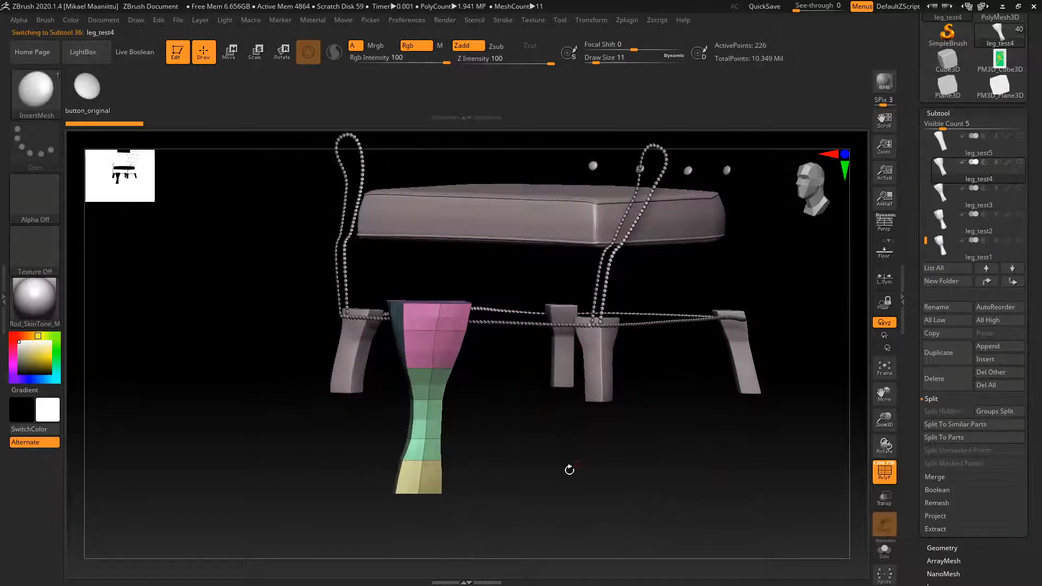
drag(569, 470, 570, 491)
drag(537, 457, 503, 366)
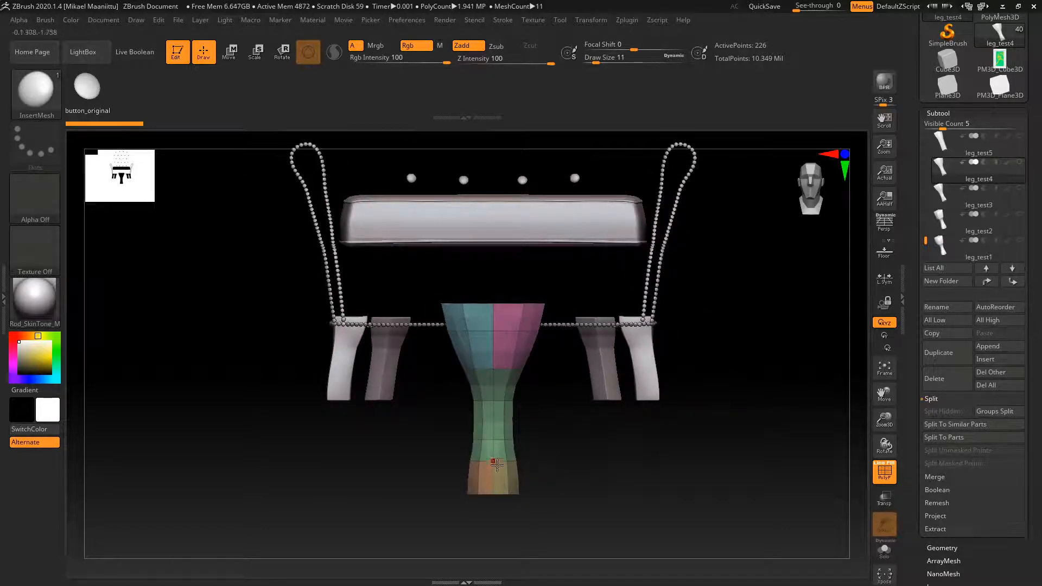
drag(559, 470, 425, 406)
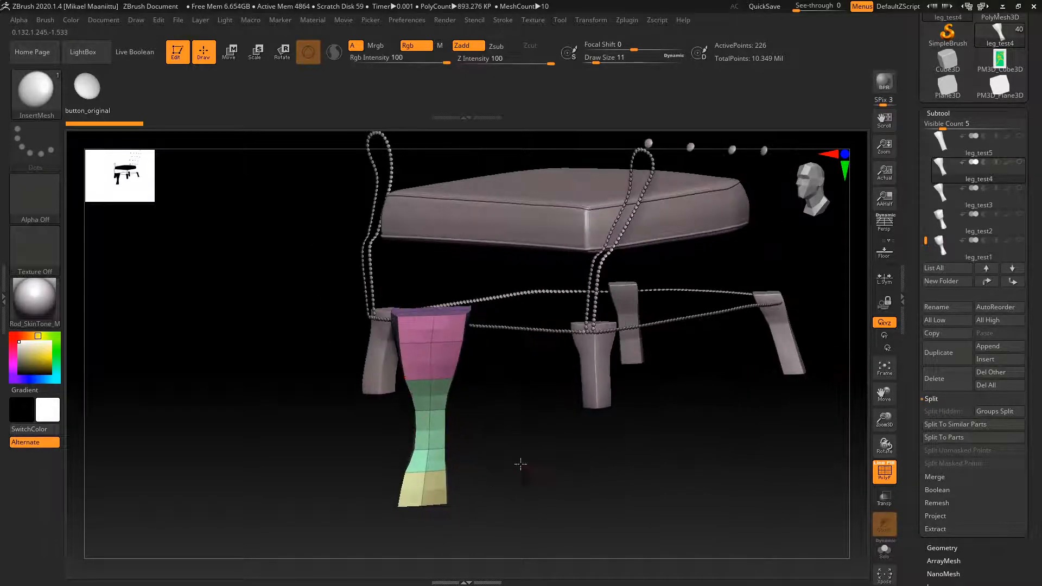
drag(521, 464, 456, 390)
drag(530, 464, 449, 520)
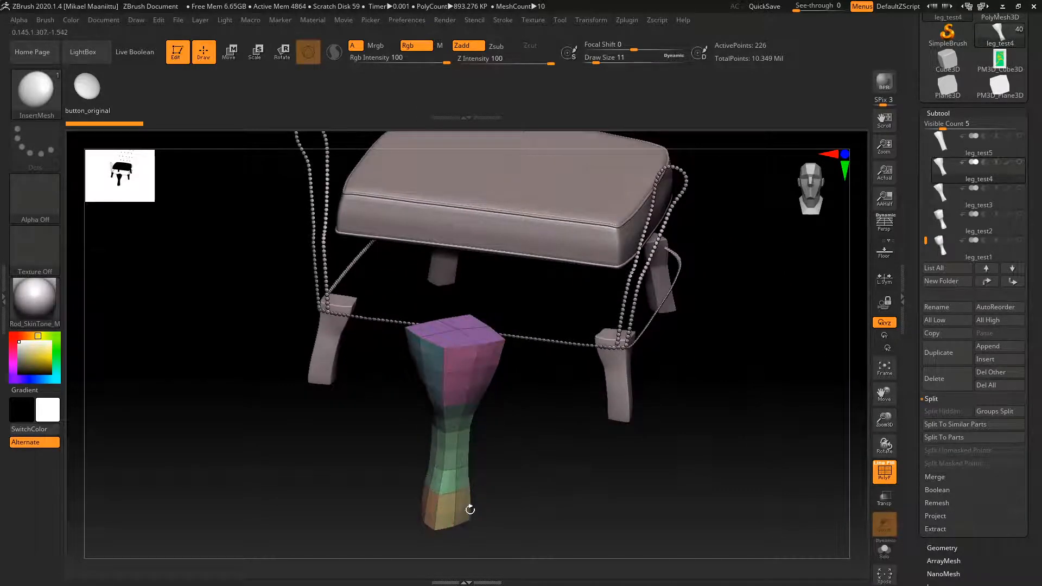
Divide the leg_test4 mesh twice with smoothing off, up to subdivision level 4.
drag(546, 466, 581, 388)
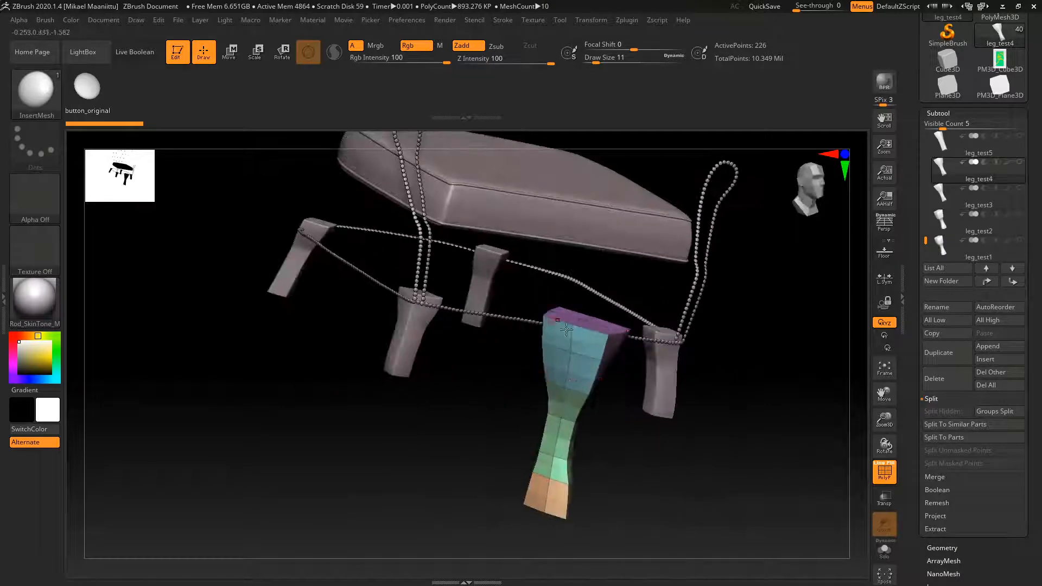
drag(597, 440, 644, 464)
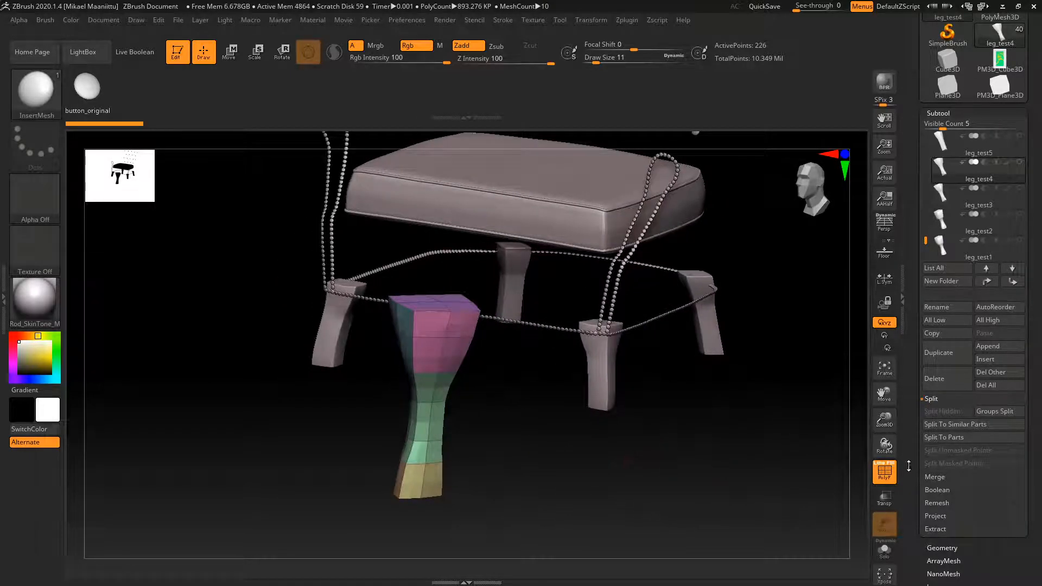
drag(908, 465, 917, 521)
click(934, 447)
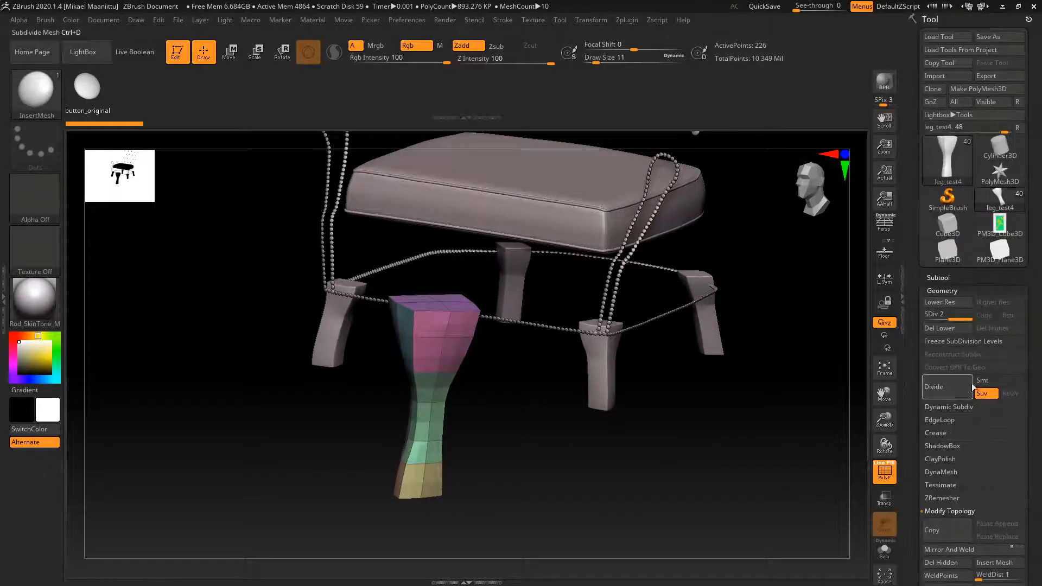
click(941, 389)
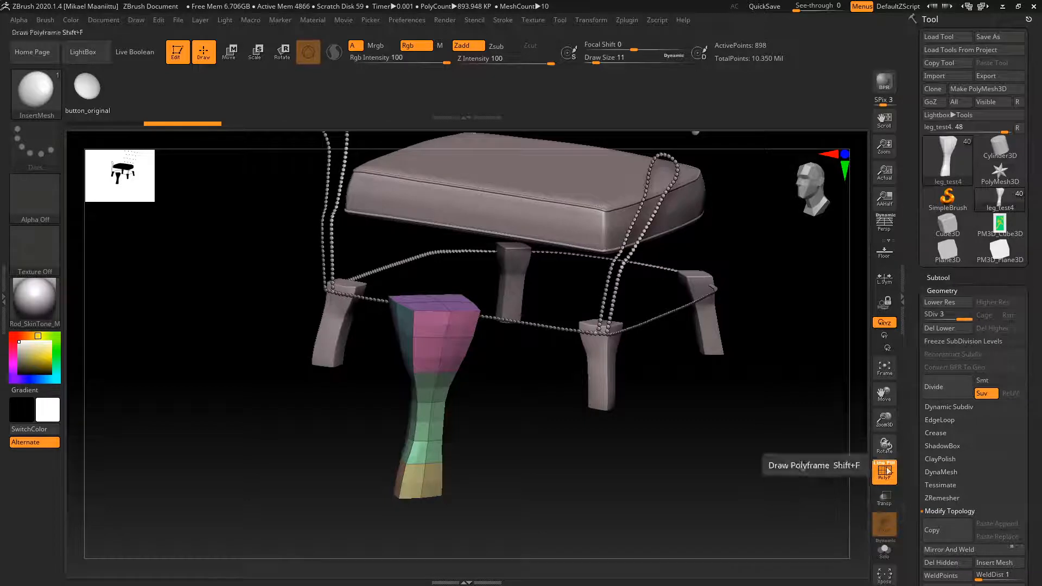
click(934, 396)
scroll(918, 516, down, 5)
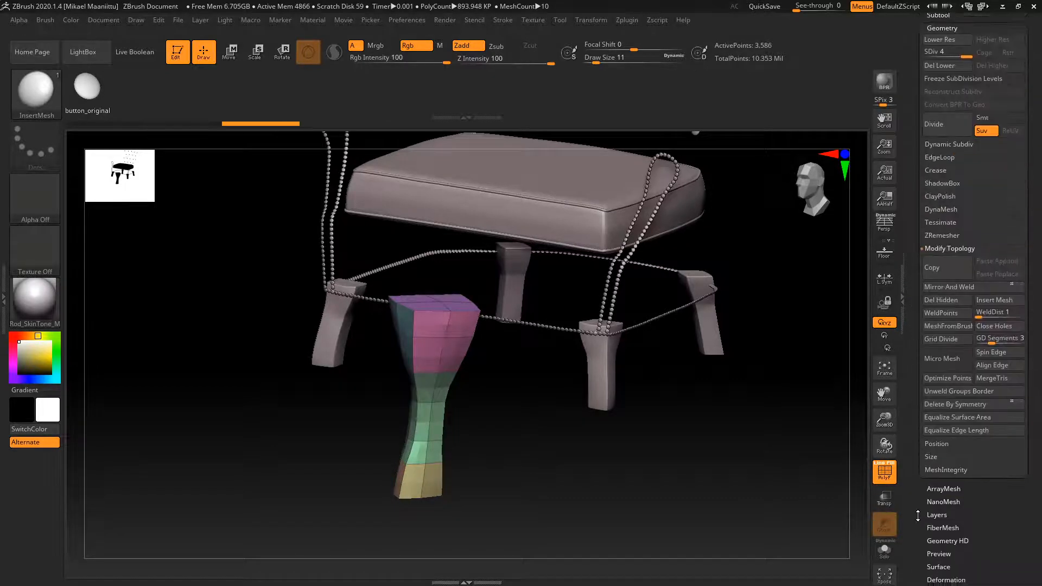
Open the Deformation options for the subdivided test leg and turn off the polyframe display.
click(931, 578)
scroll(913, 392, up, 3)
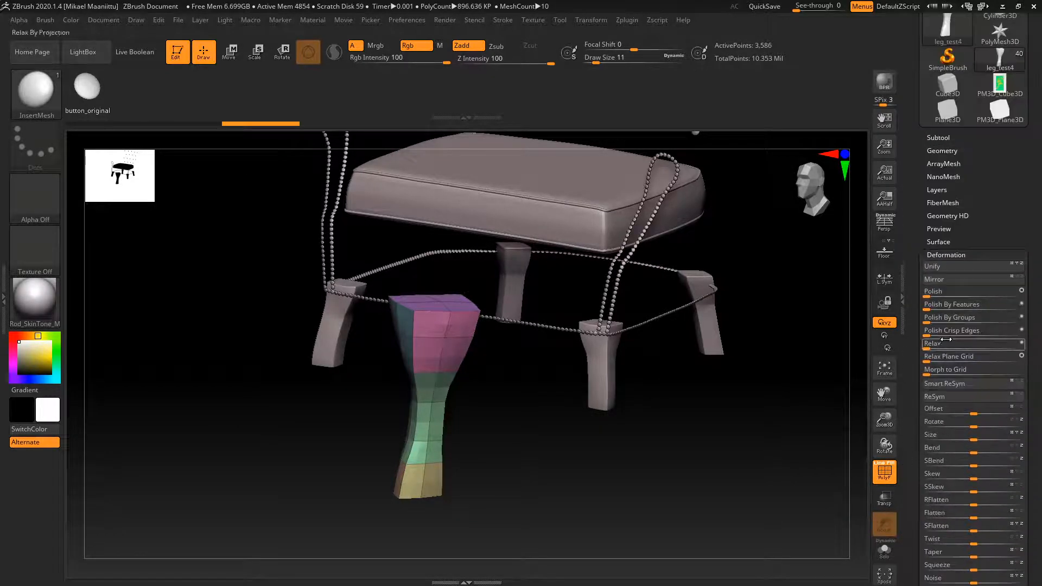
click(883, 472)
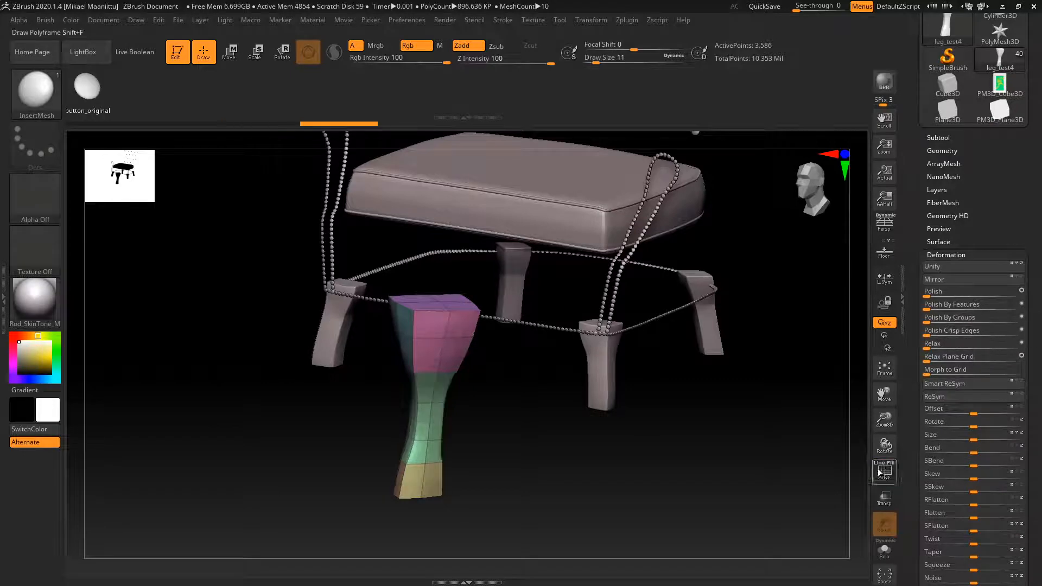
drag(781, 457, 742, 444)
Select the main 1_chair_made_with_zmodeler subtool at the start of the subtool list.
click(933, 255)
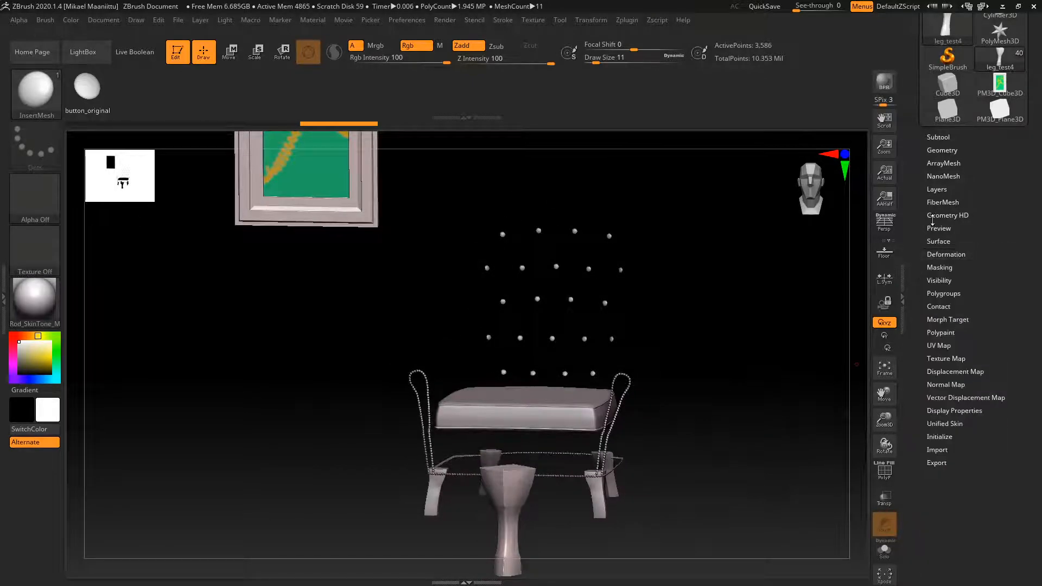
click(932, 138)
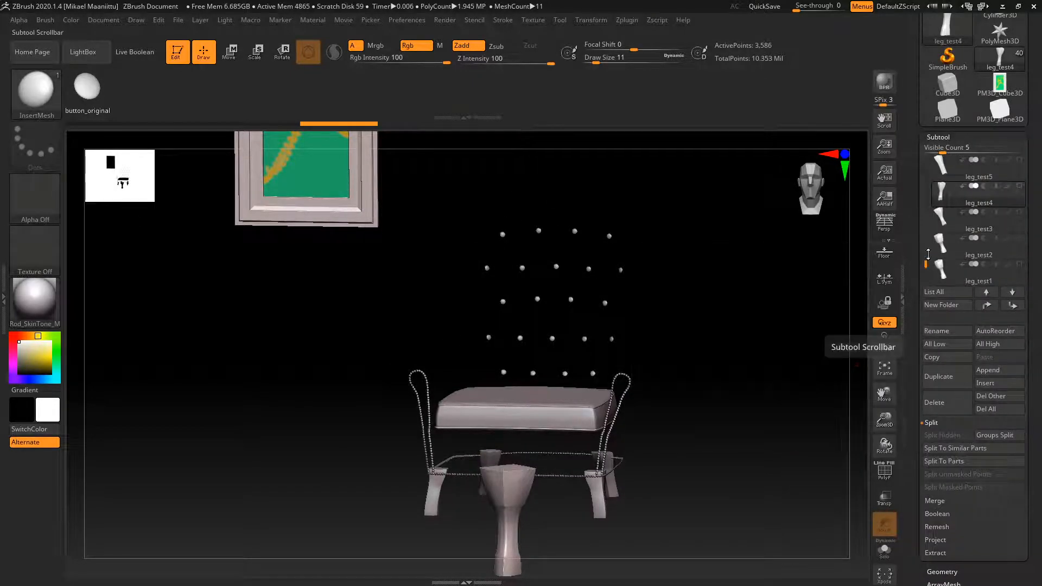
click(941, 169)
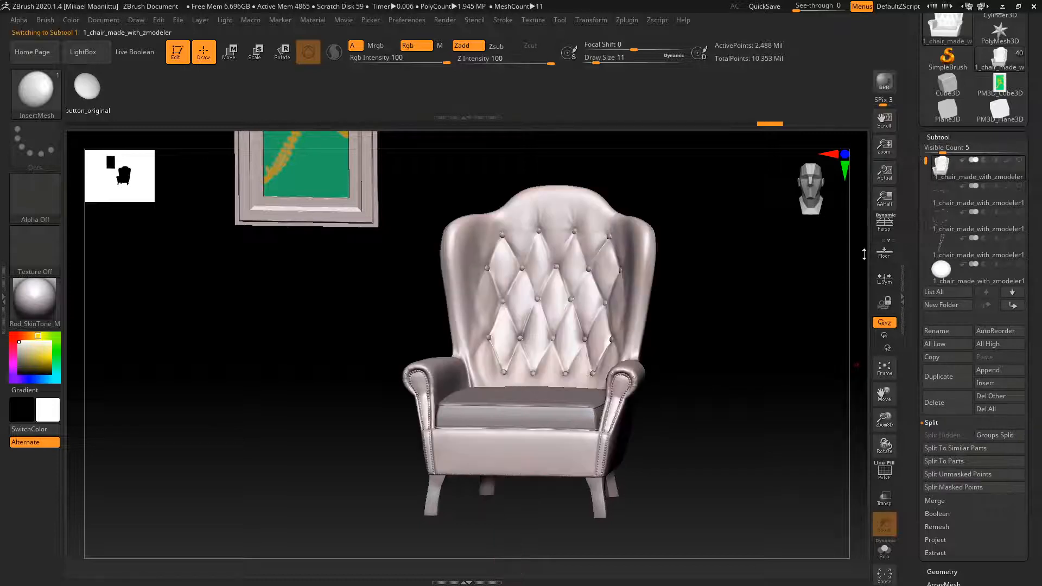
drag(778, 408, 756, 424)
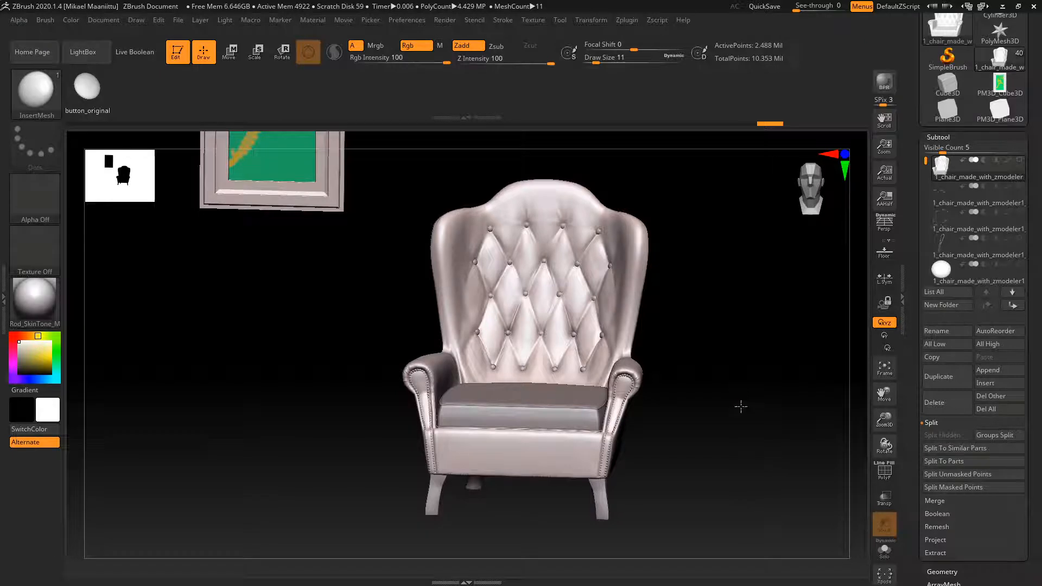
Isolate the seat-base polygroup and the tufted backrest polygroup in turn, restoring the whole armchair's visibility after each.
drag(741, 406, 740, 380)
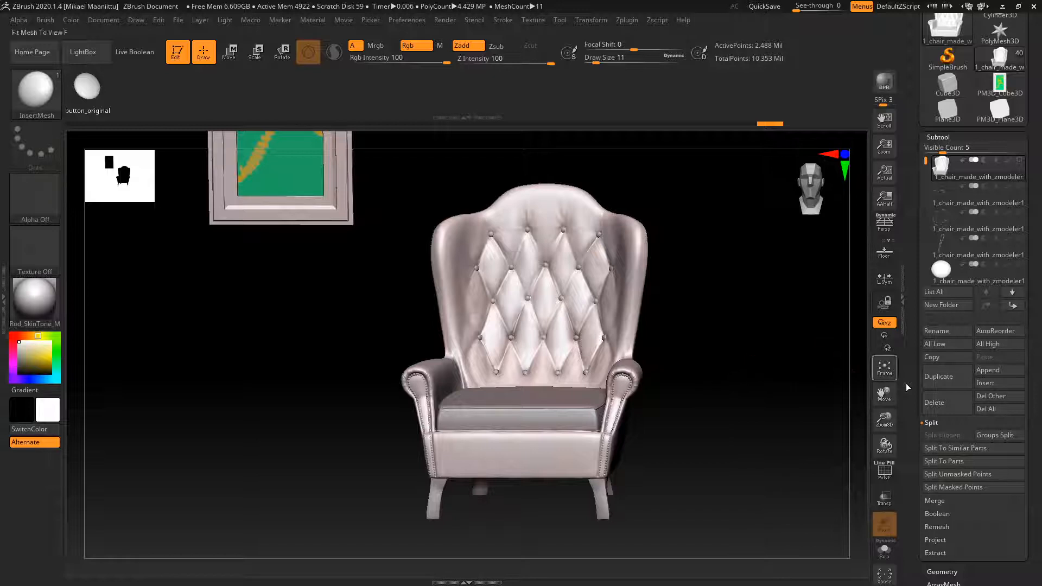
drag(914, 441, 924, 348)
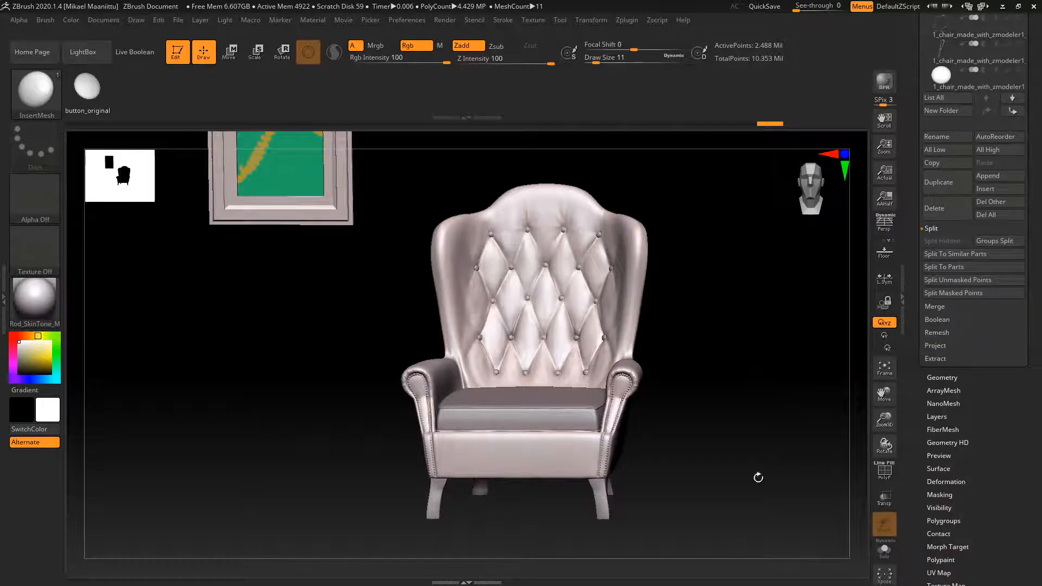
ctrl+shift+click(557, 459)
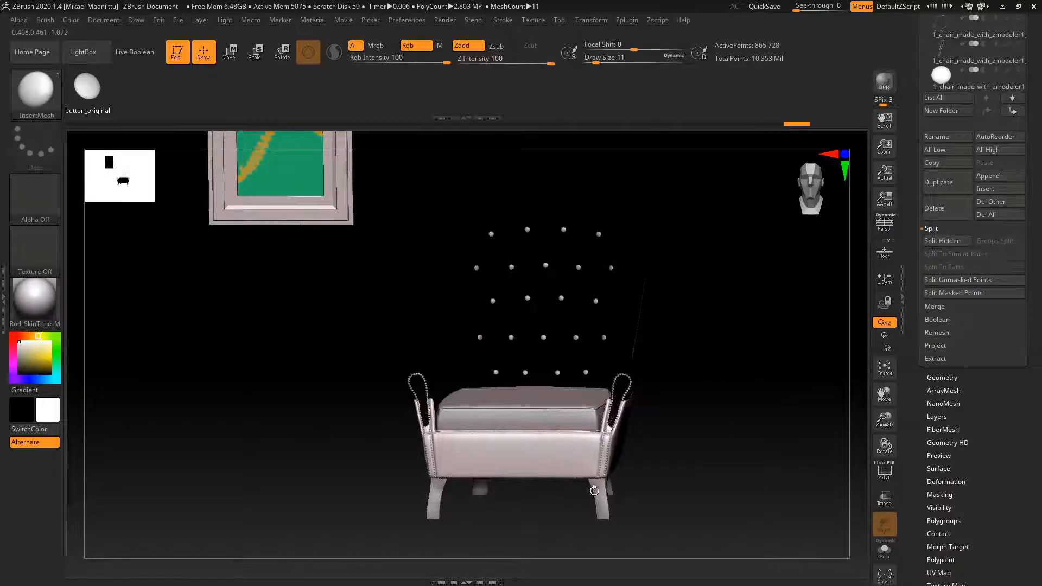
key(ctrl)
ctrl+shift+click(623, 466)
ctrl+shift+click(545, 312)
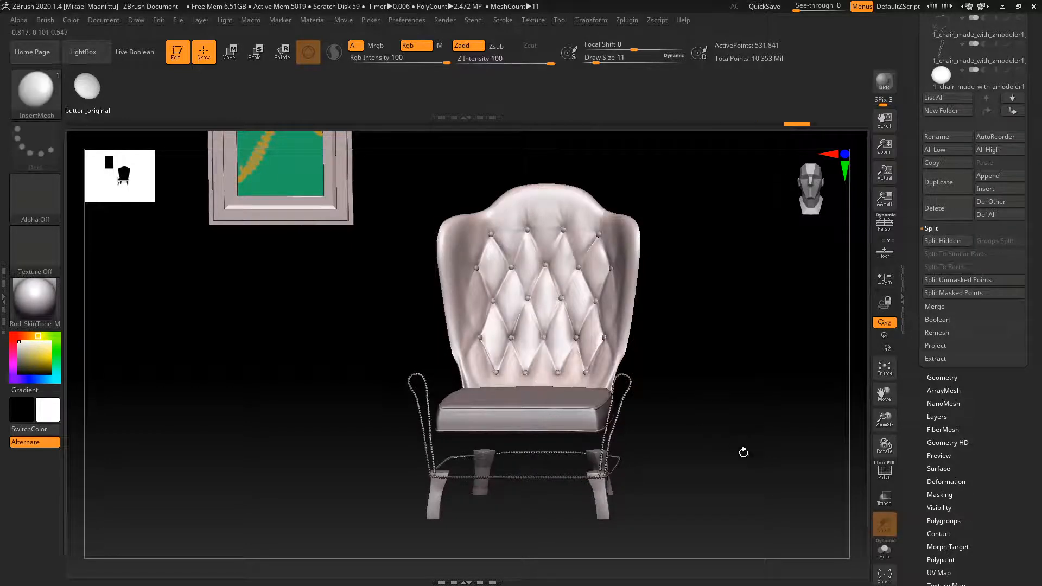
mouse_move(733, 448)
mouse_down()
mouse_move(720, 433)
mouse_move(735, 458)
mouse_move(722, 447)
mouse_move(740, 442)
mouse_move(737, 455)
mouse_up()
ctrl+shift+click(717, 444)
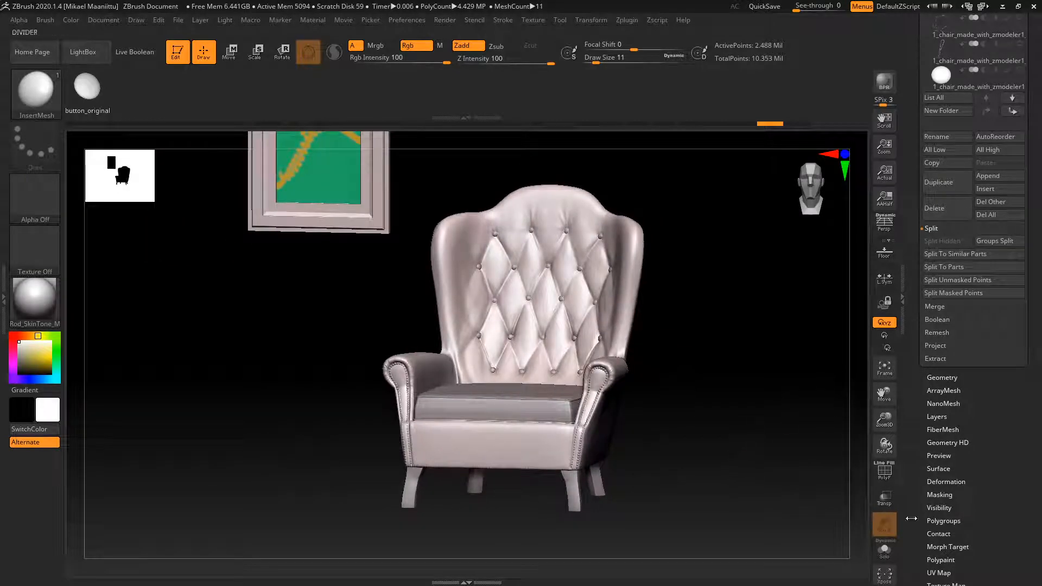
Look over the armchair's Deformation options, including Polish By Groups, and examine the complete chair from several angles.
click(939, 483)
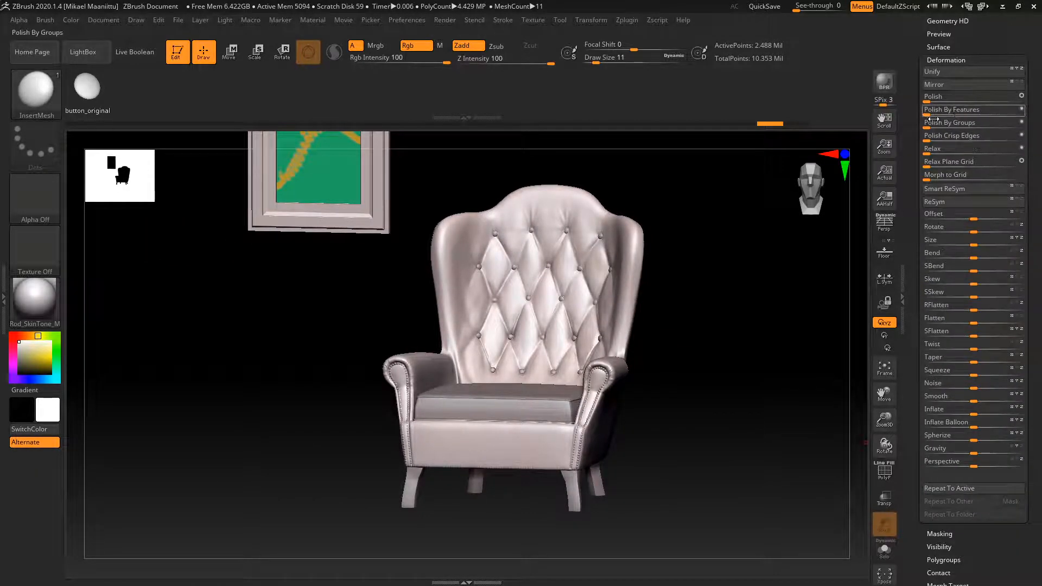
click(947, 59)
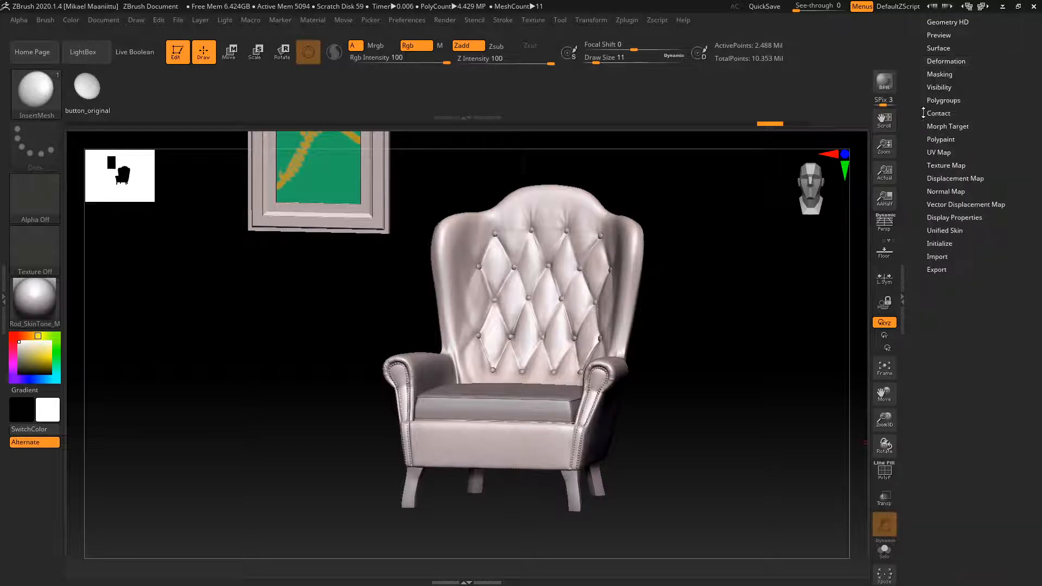
drag(923, 112, 911, 328)
drag(884, 445, 872, 403)
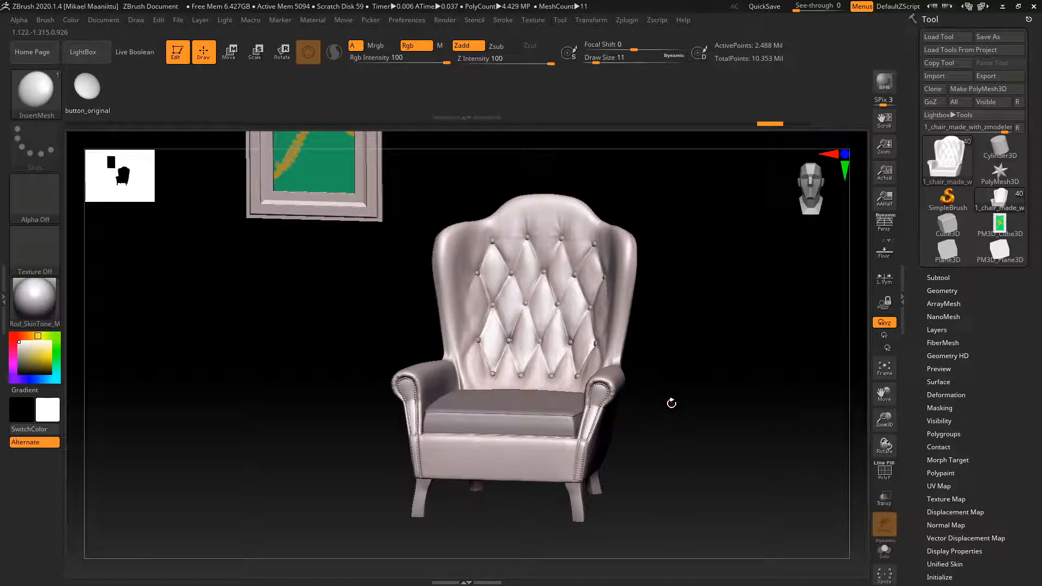
drag(680, 461, 721, 424)
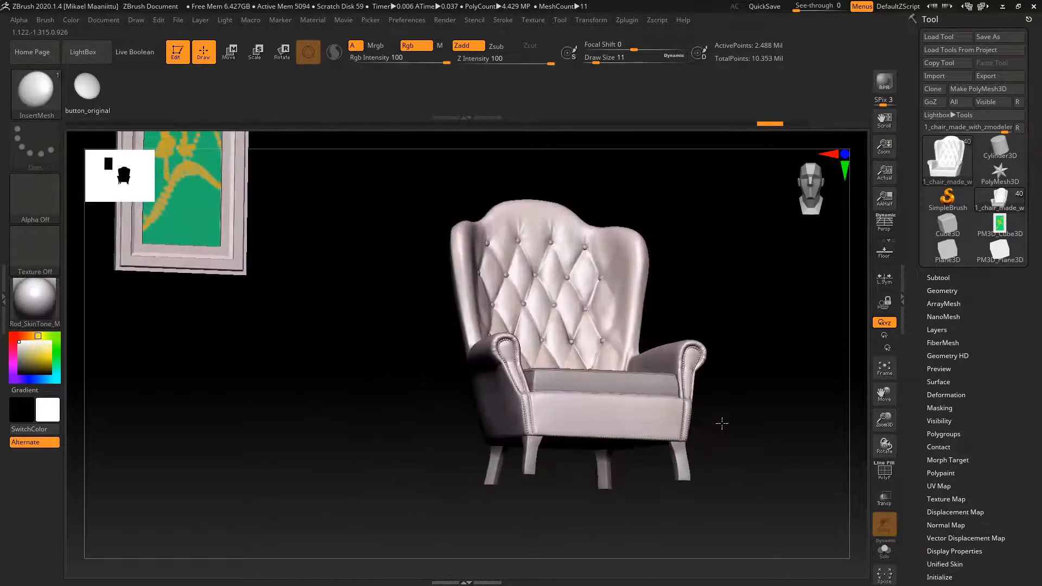
mouse_move(762, 371)
mouse_down()
mouse_move(725, 400)
mouse_move(733, 421)
mouse_move(765, 359)
mouse_move(756, 381)
mouse_move(747, 375)
mouse_move(754, 386)
mouse_move(759, 377)
mouse_up()
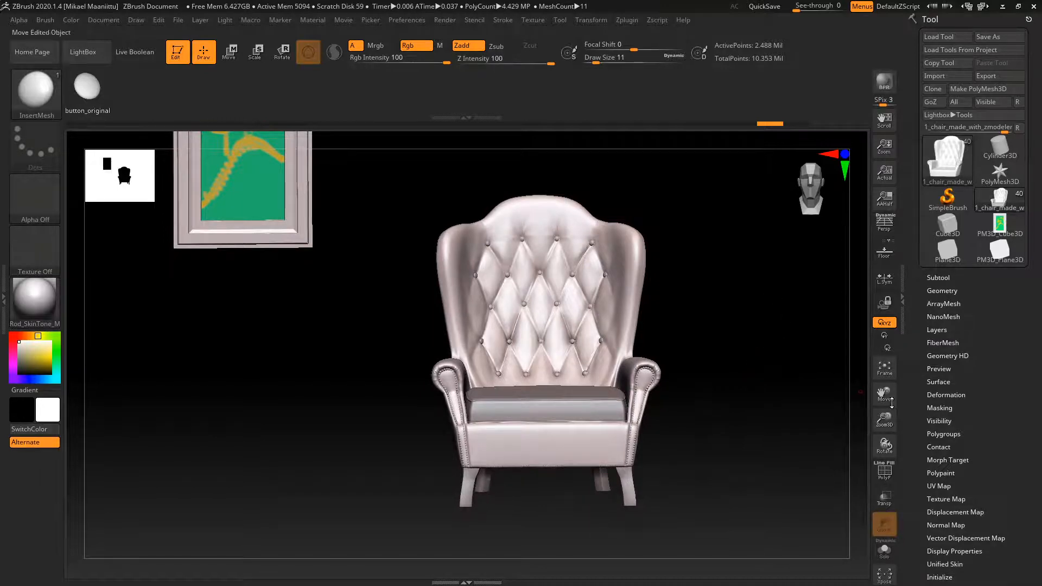
drag(826, 442, 855, 435)
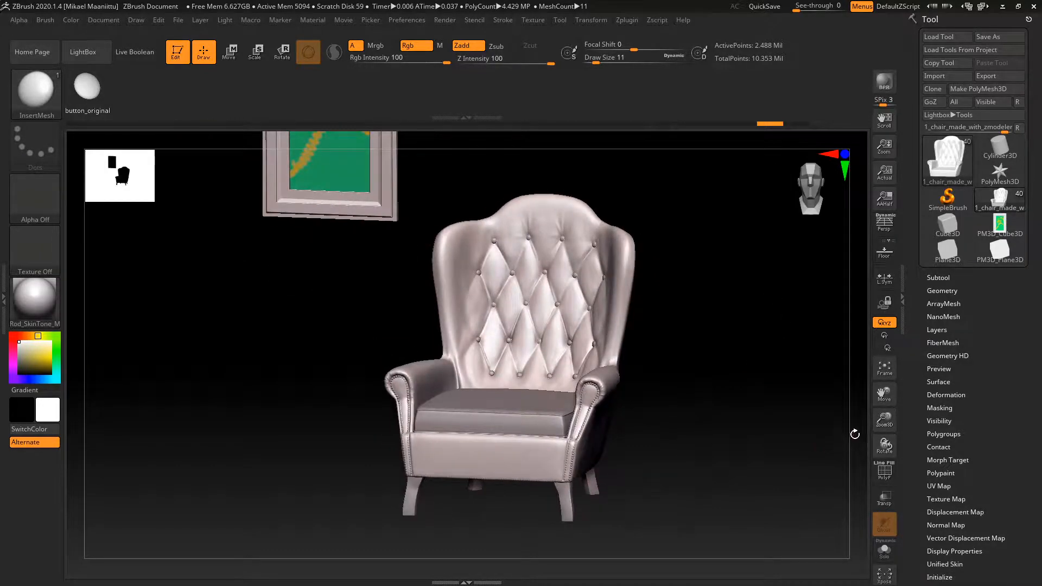